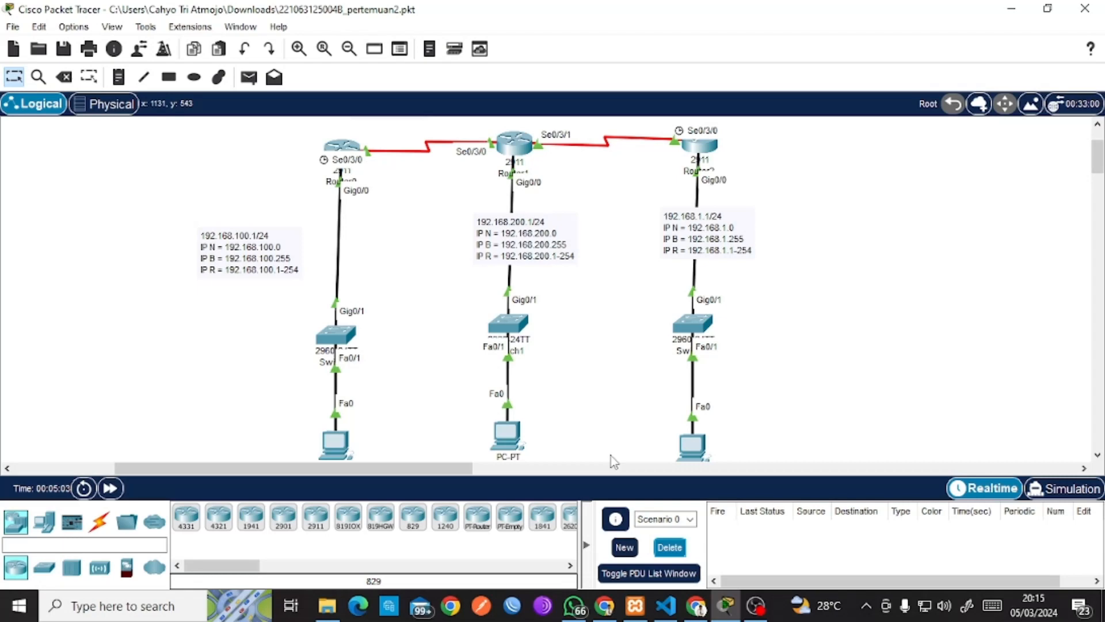
Move the 30.30.30.5/30 note slightly down and left, toward the right-hand serial link.
scroll(612, 456, up, 4)
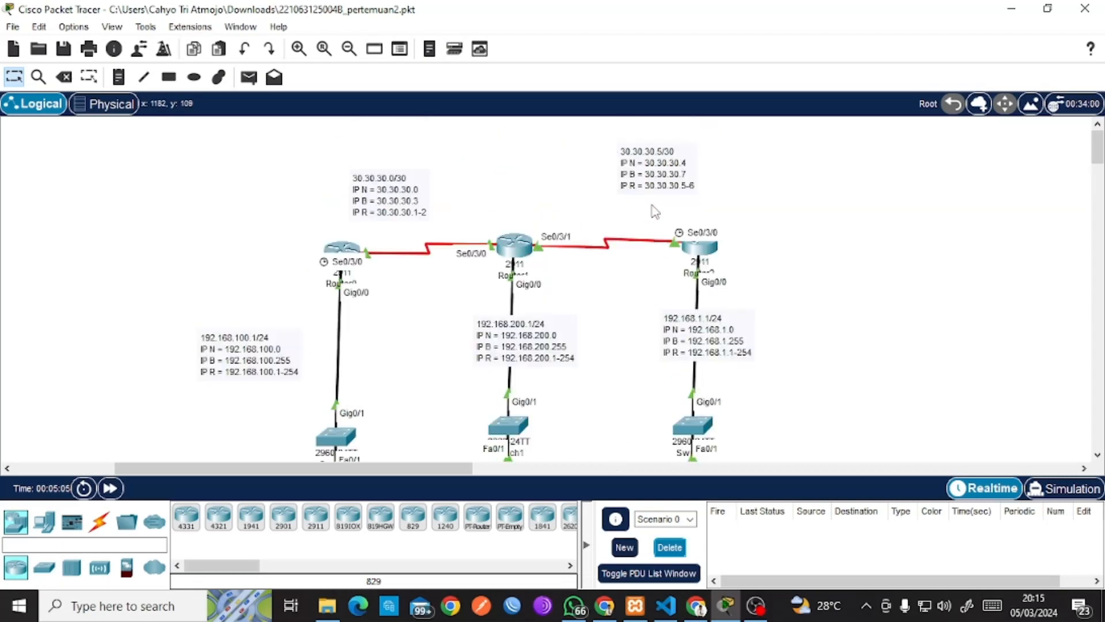
drag(655, 175, 637, 195)
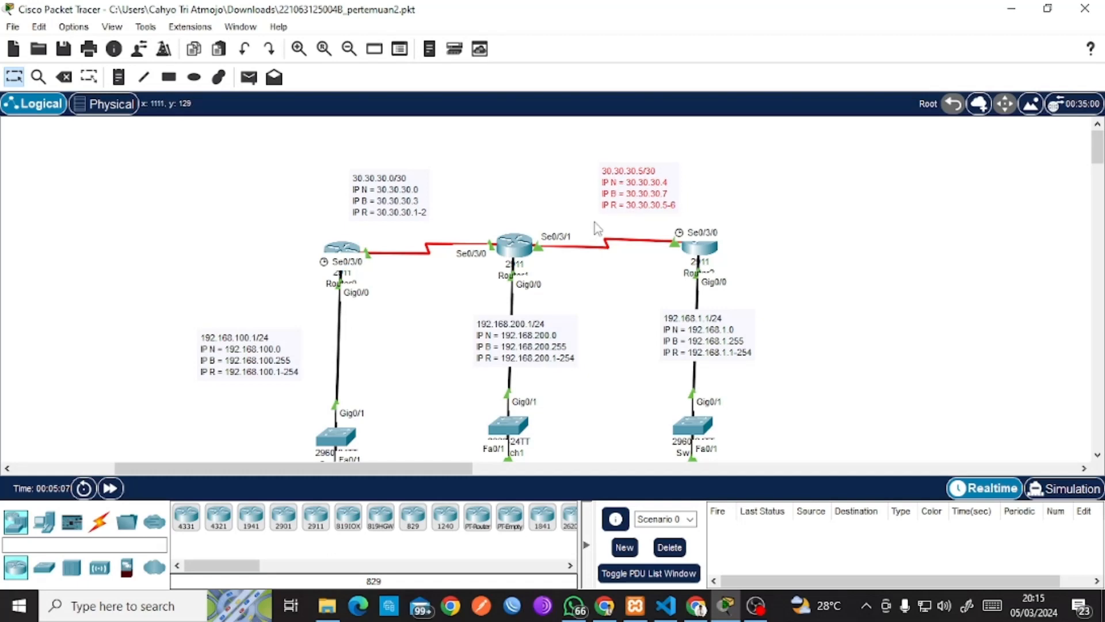
scroll(595, 224, down, 4)
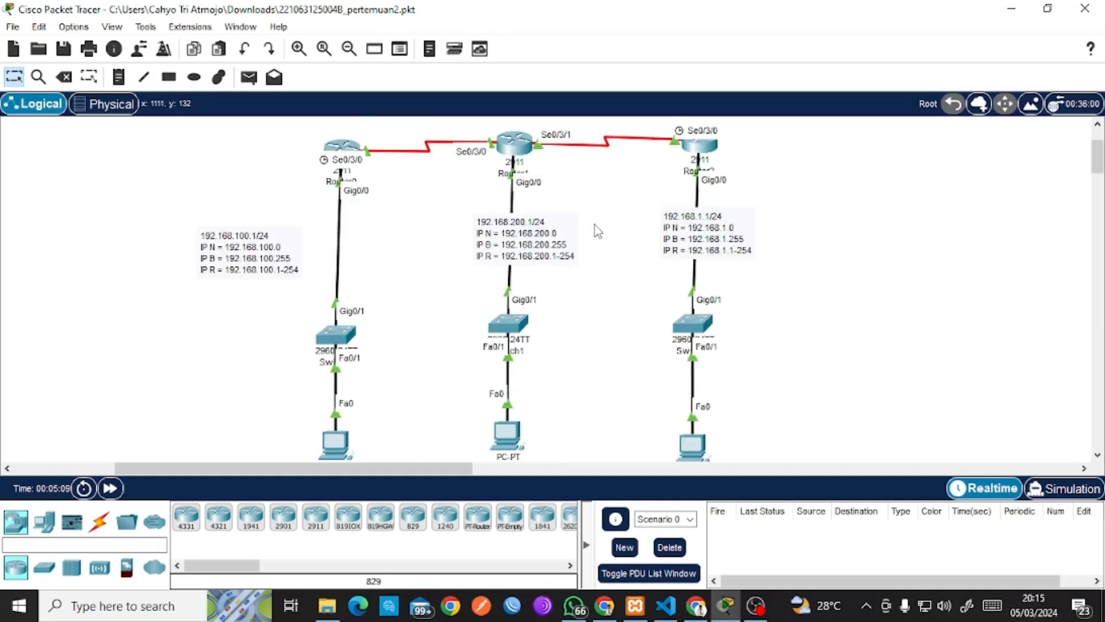
Send simple pings from PC0 to PC2 and PC1, then delete the results.
click(256, 86)
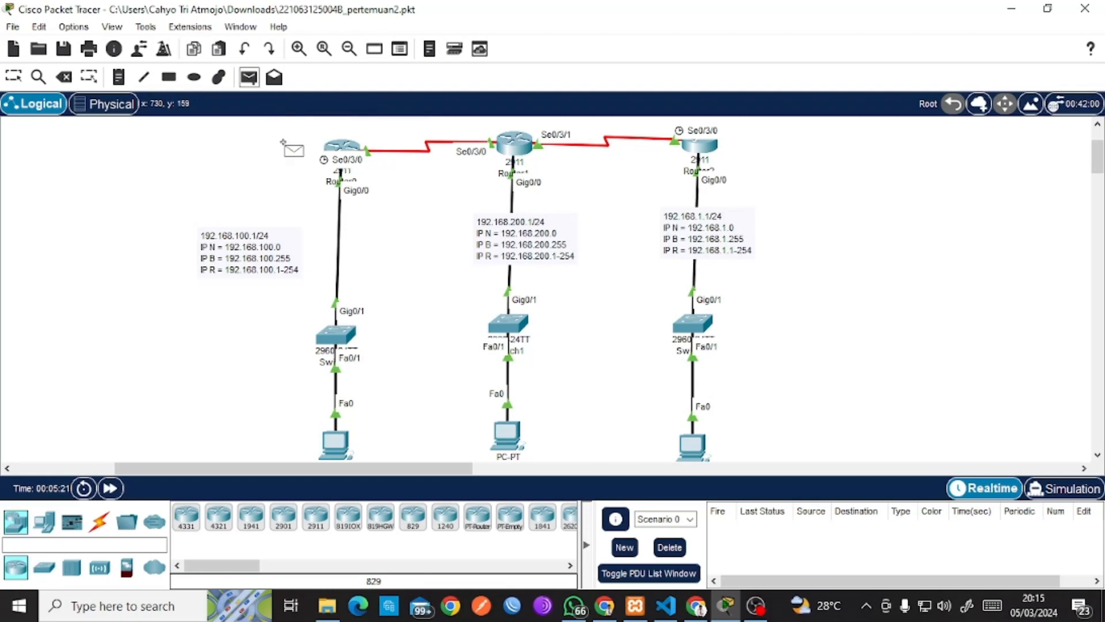
scroll(351, 412, down, 1)
click(343, 397)
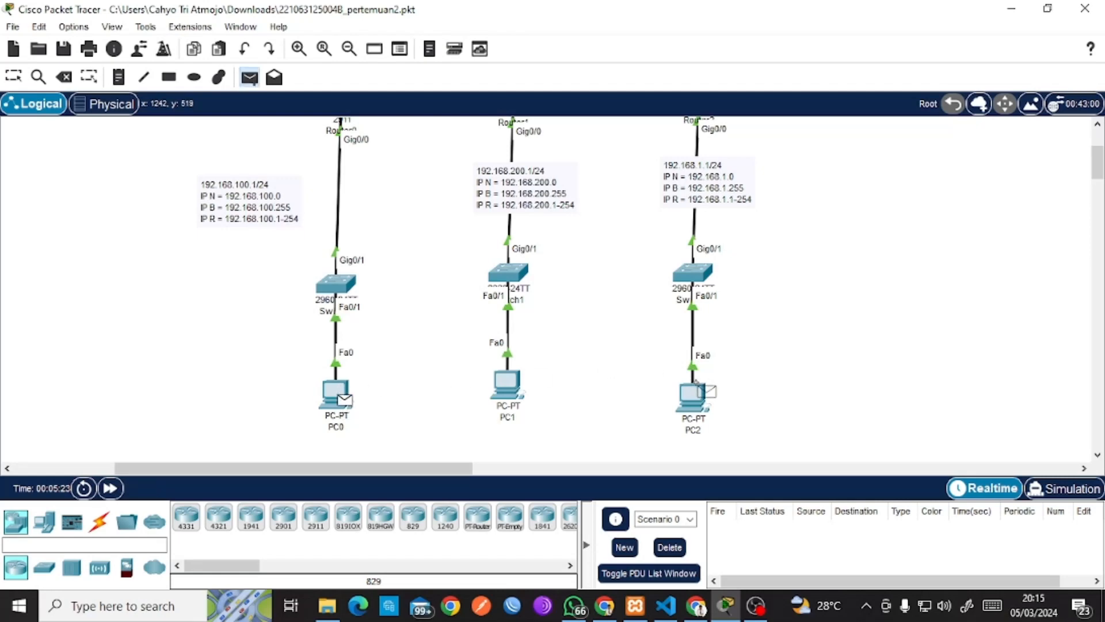
click(696, 391)
click(250, 77)
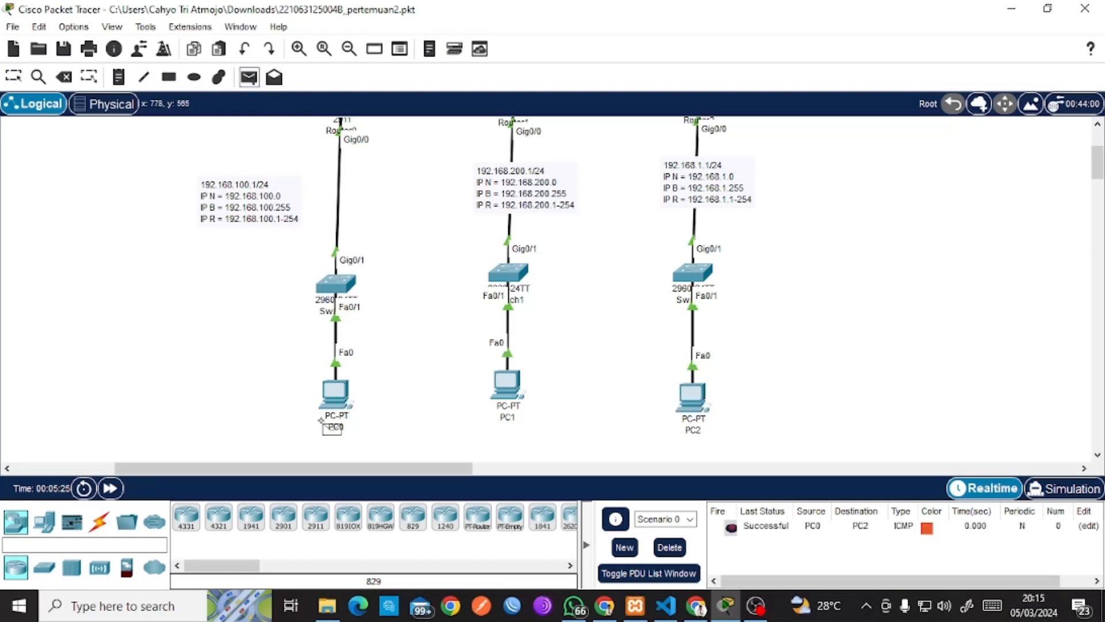
click(337, 396)
click(502, 386)
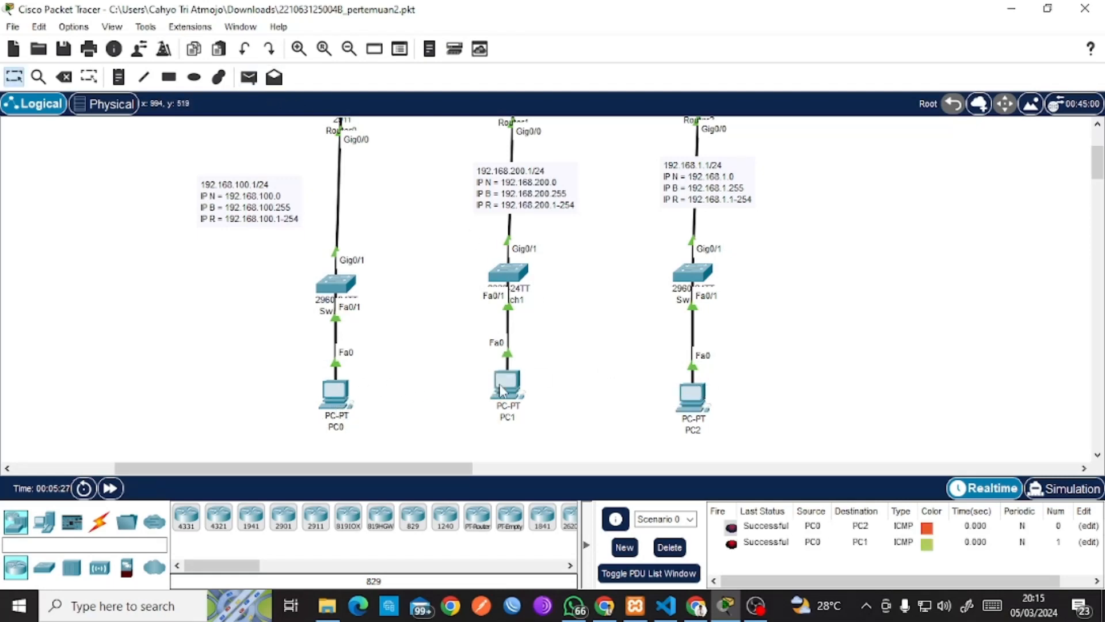
click(669, 547)
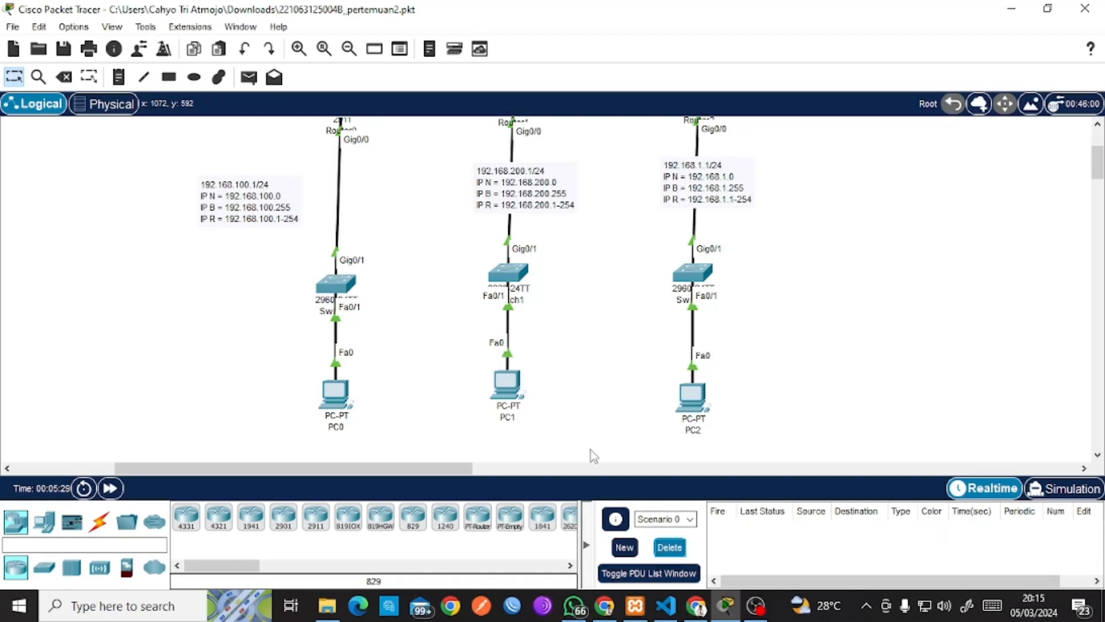
Send simple pings from PC2 to PC1 and PC0, then delete the results.
click(249, 77)
click(696, 394)
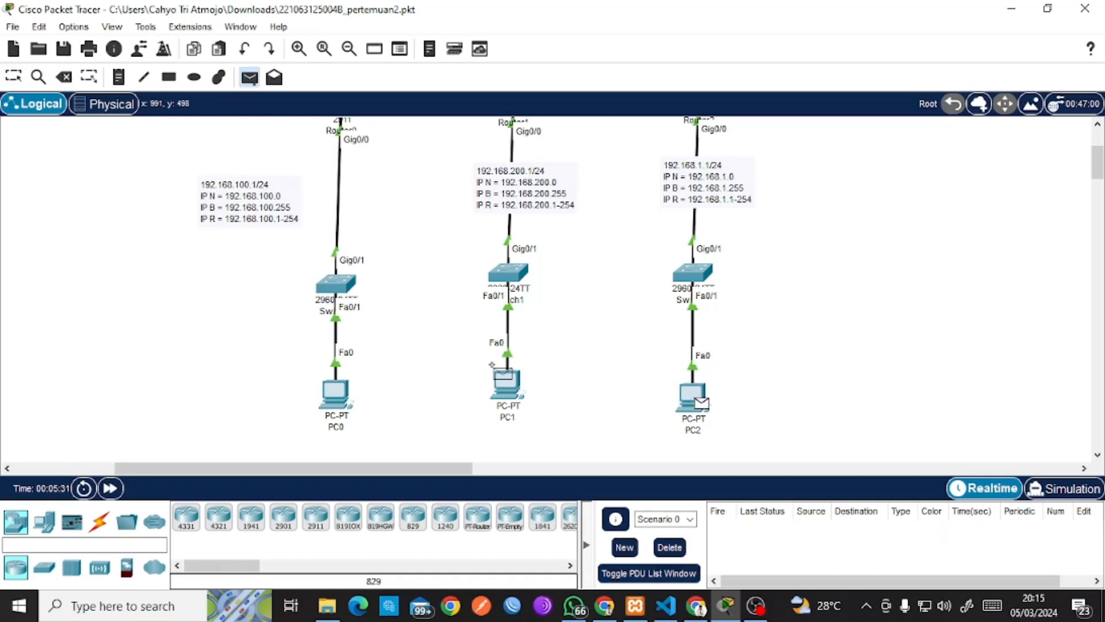
click(520, 396)
click(249, 76)
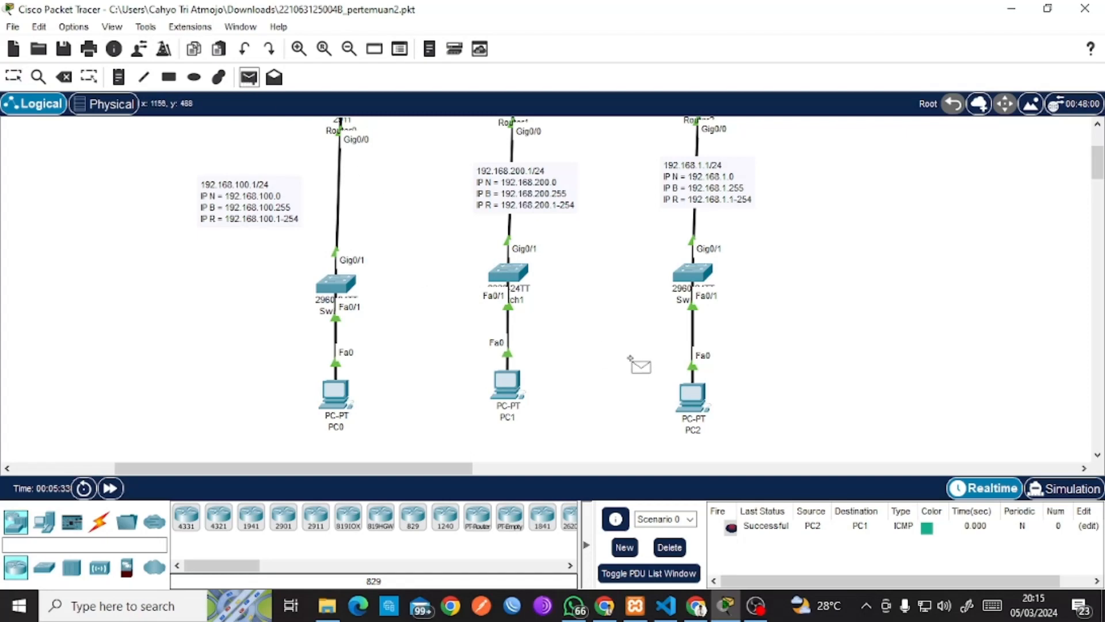
click(691, 397)
click(334, 396)
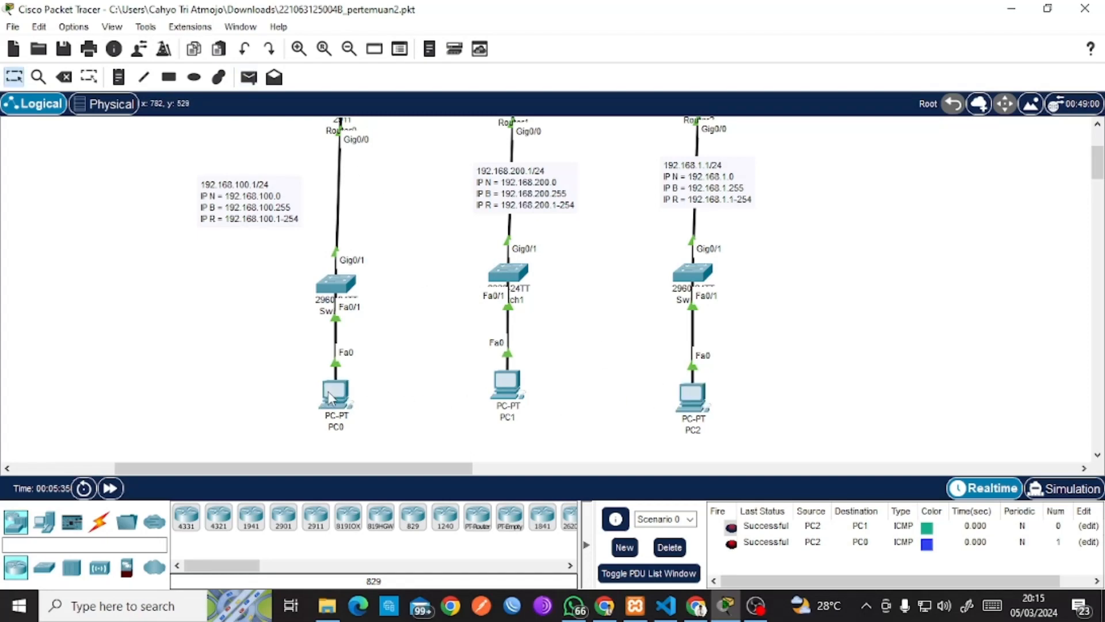
click(670, 548)
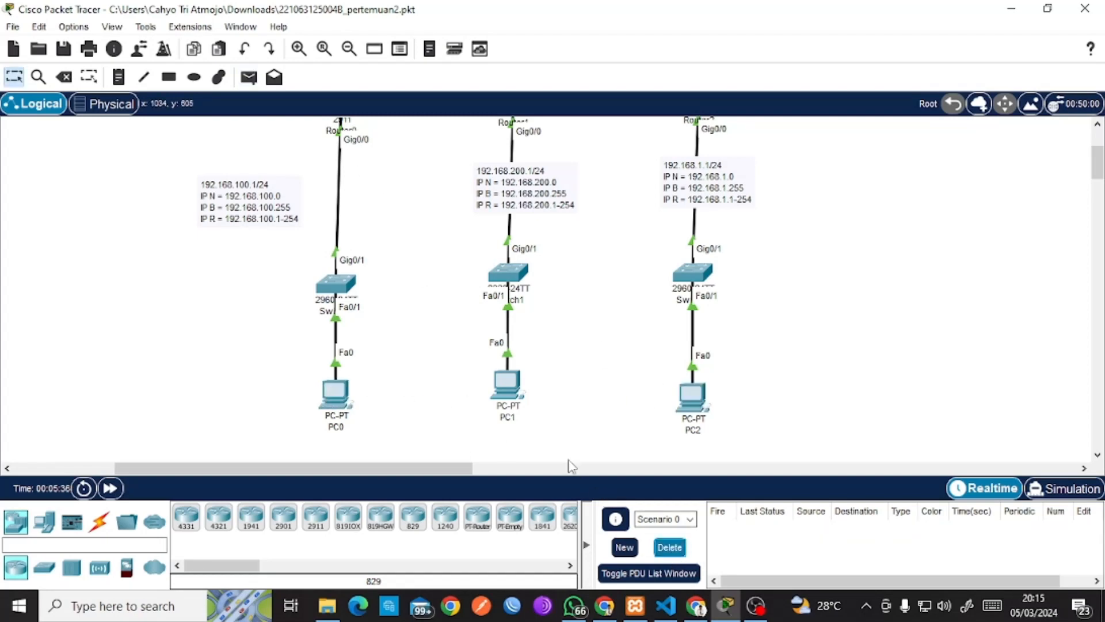
scroll(482, 375, up, 3)
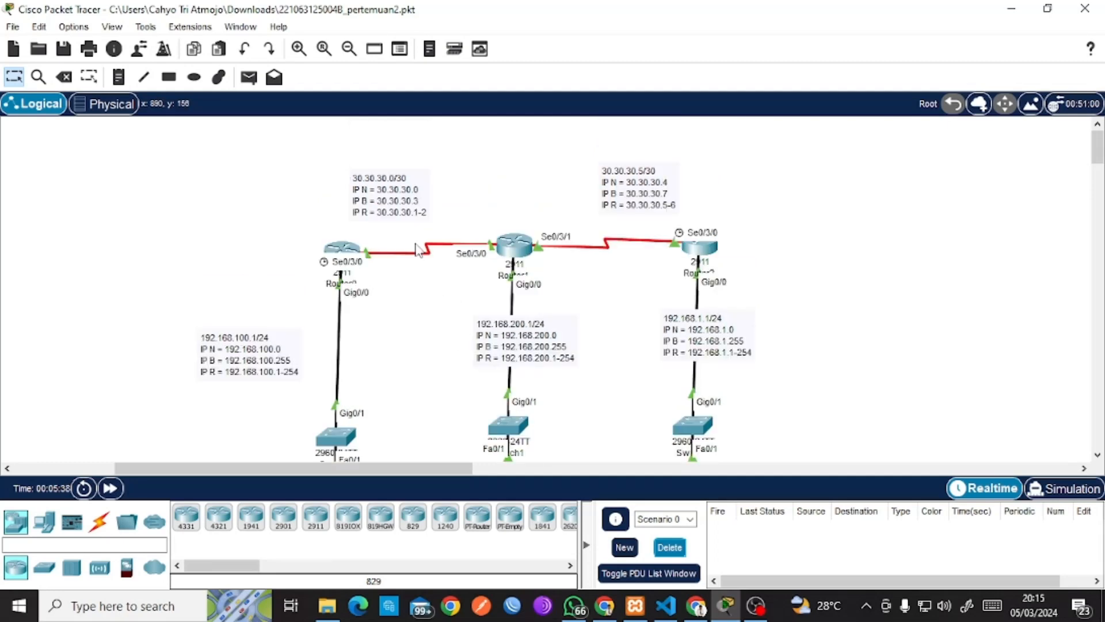
Ping Router1 from Router0, which succeeds.
scroll(452, 304, up, 2)
click(249, 76)
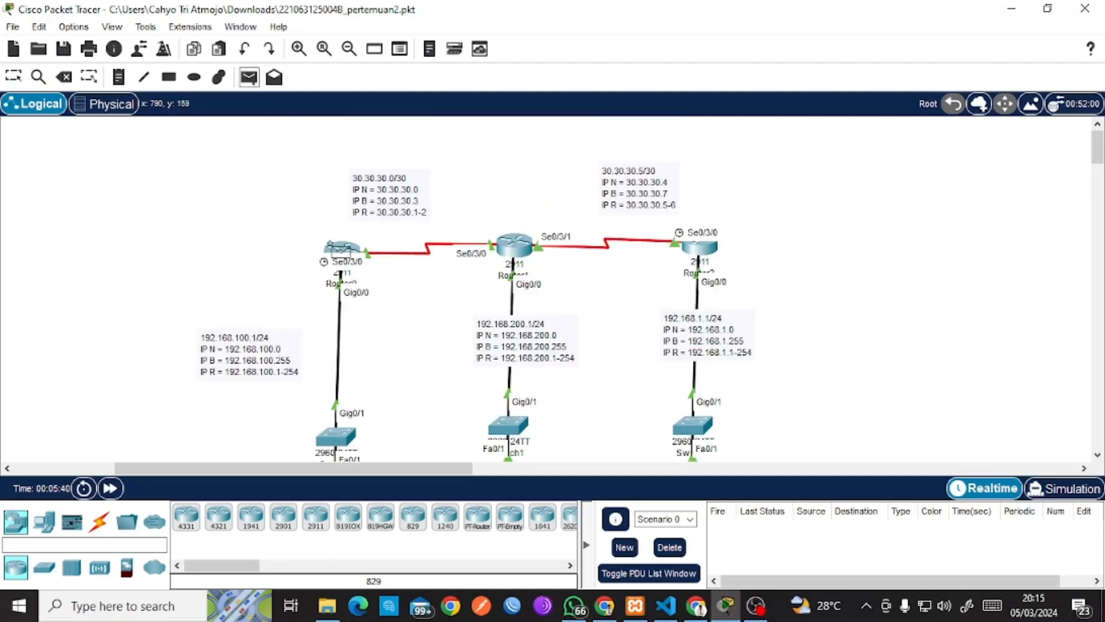
click(341, 242)
click(510, 248)
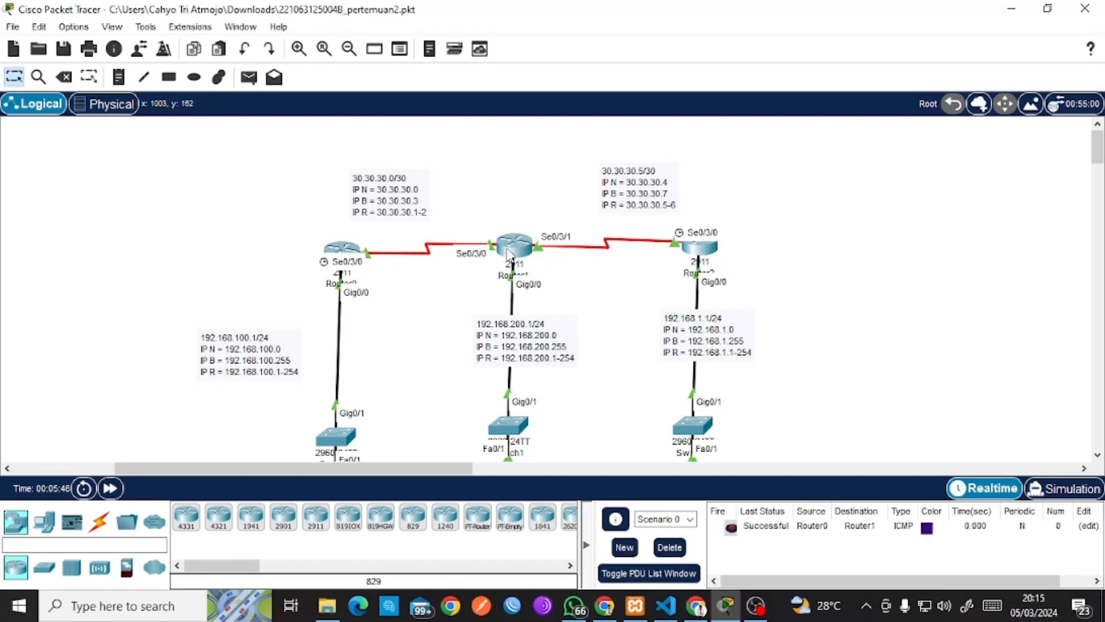
Ping Router2 from Router0 twice, both failing, then delete all ping results.
click(249, 77)
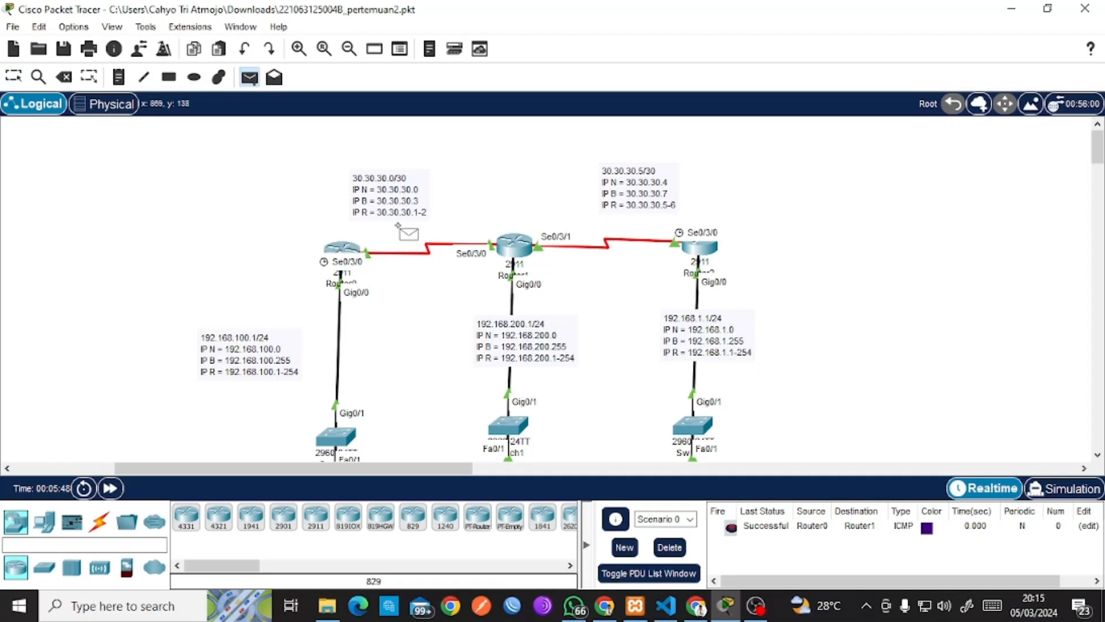
click(694, 247)
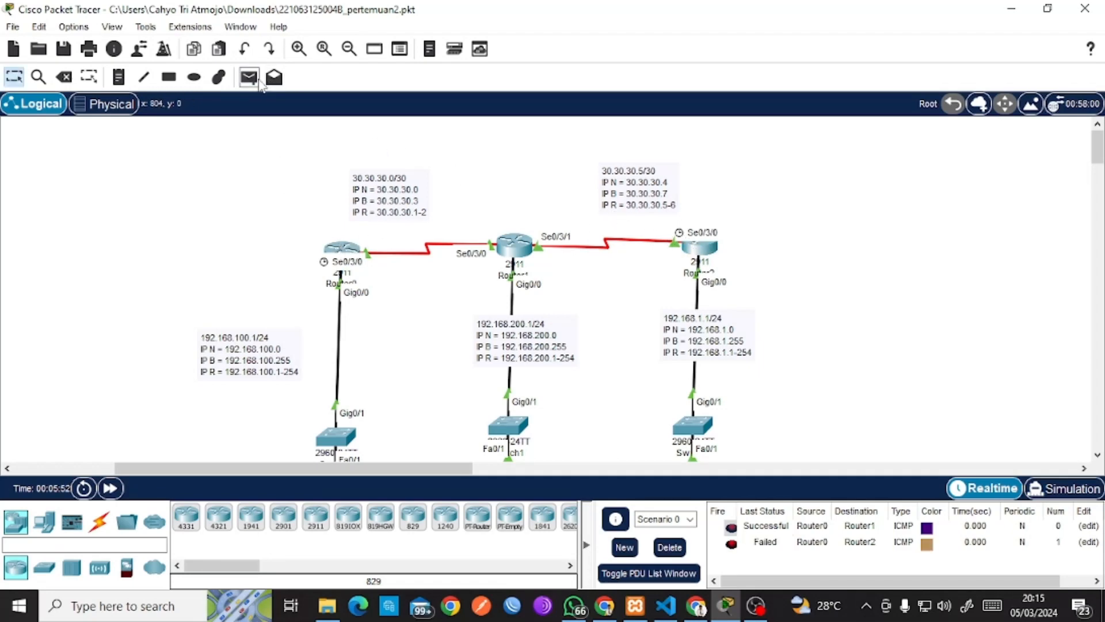
click(258, 82)
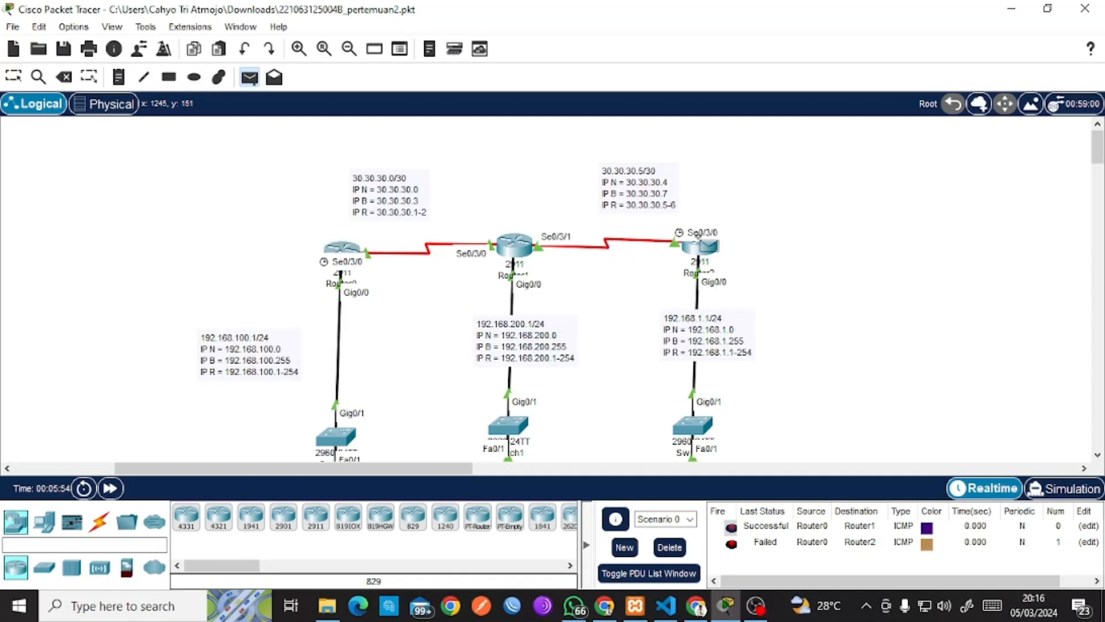
click(699, 237)
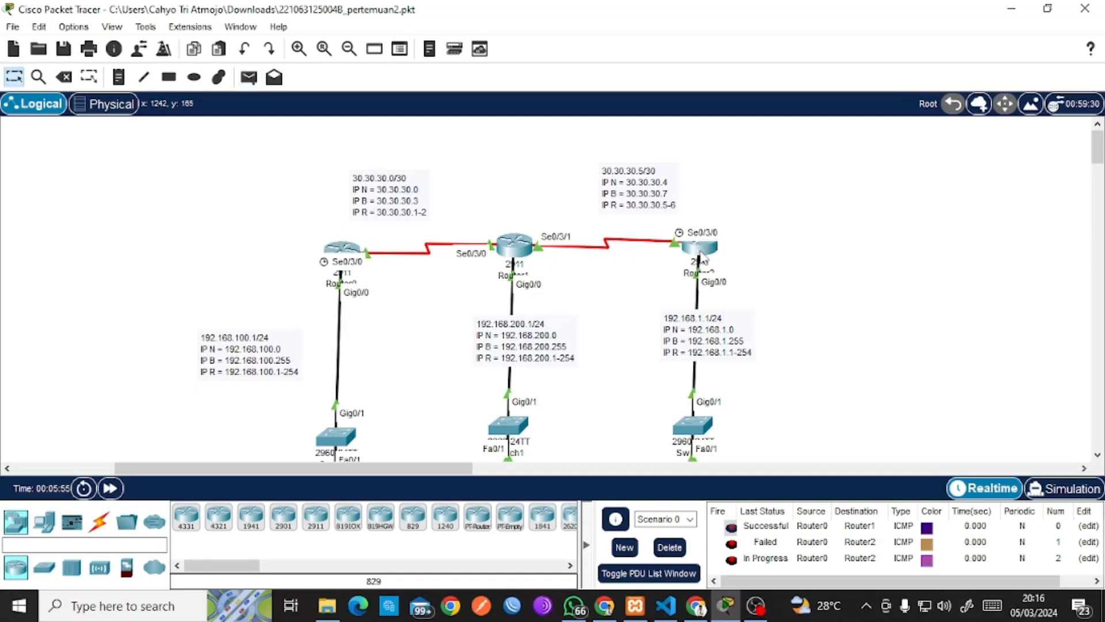
click(672, 548)
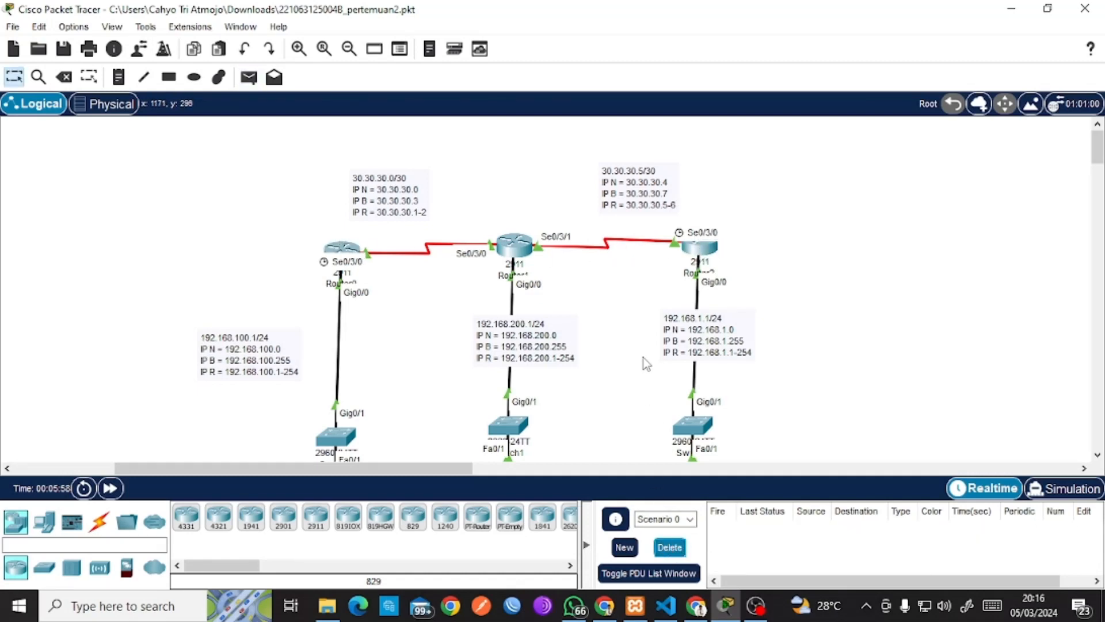
scroll(644, 357, up, 2)
scroll(644, 357, down, 2)
scroll(636, 363, up, 2)
Move the 30.30.30.0/30 note right-down and the 30.30.30.5/30 note left-down above their serial links.
click(375, 466)
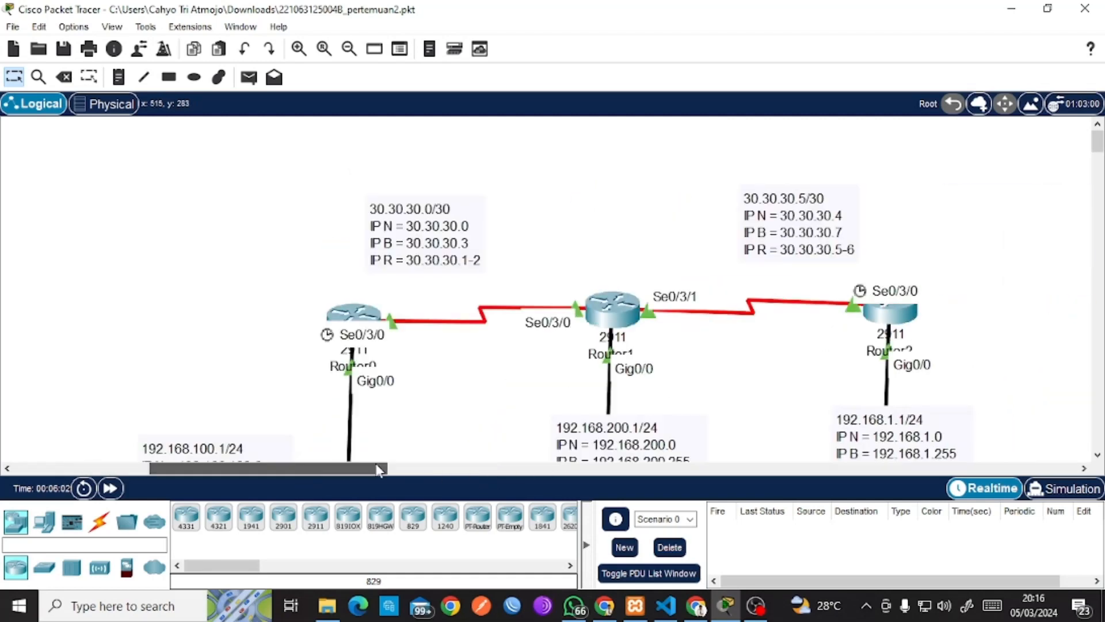
drag(376, 466, 419, 465)
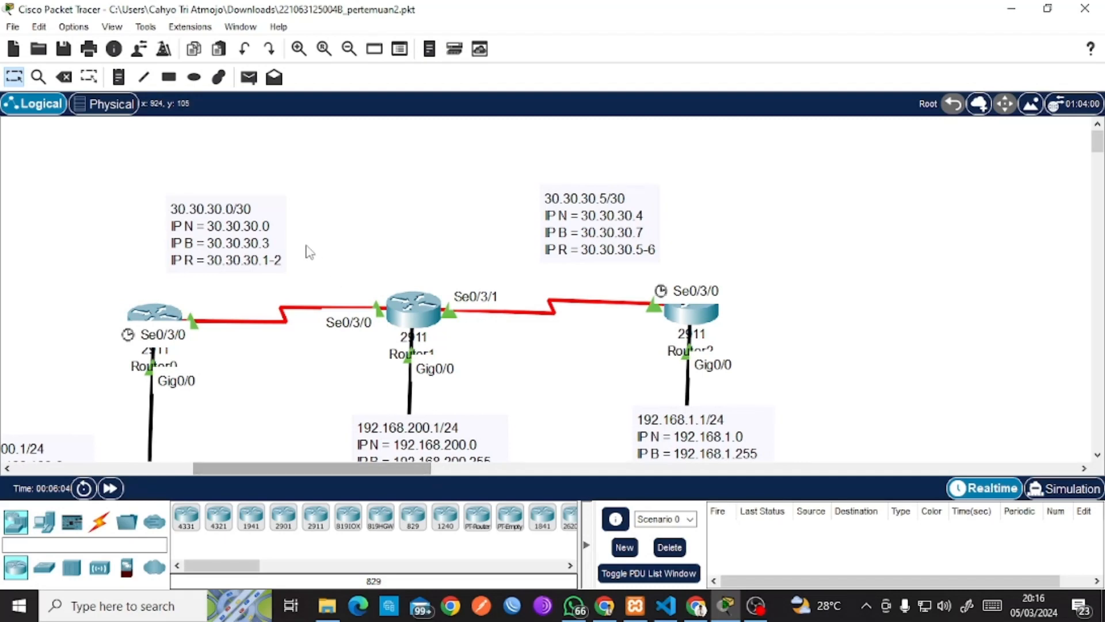
drag(243, 235, 298, 245)
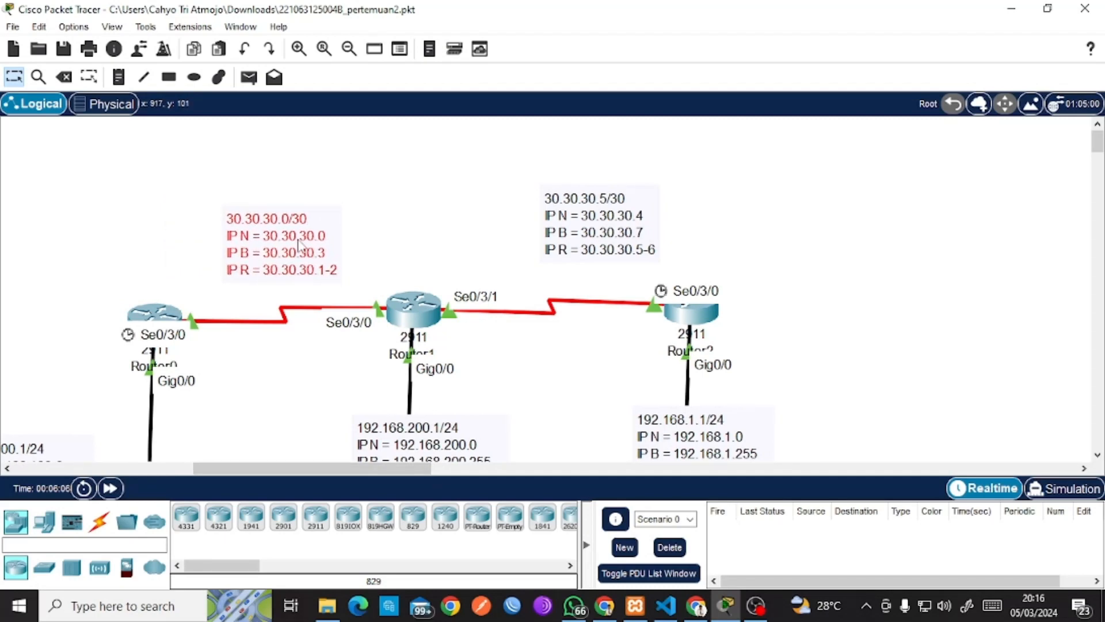
click(421, 208)
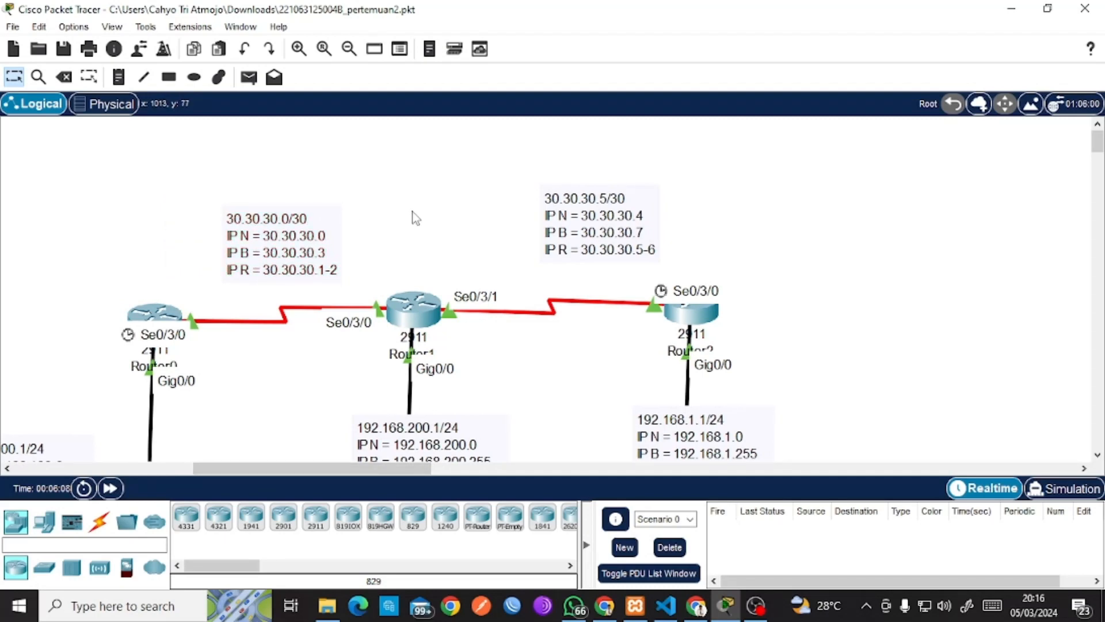
drag(575, 226, 544, 257)
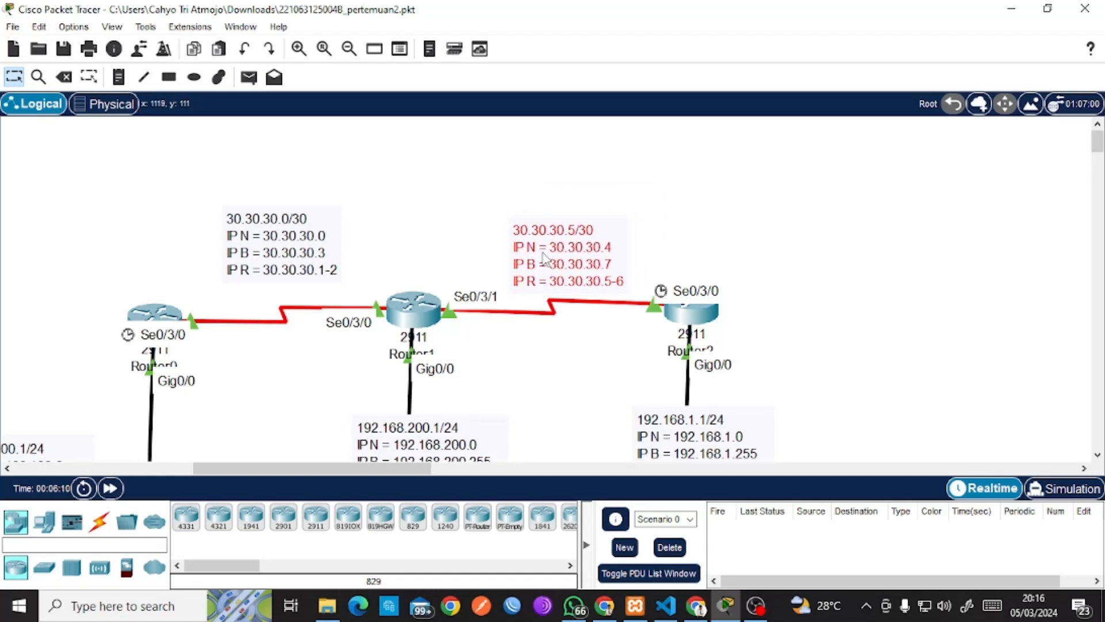
click(328, 237)
click(397, 166)
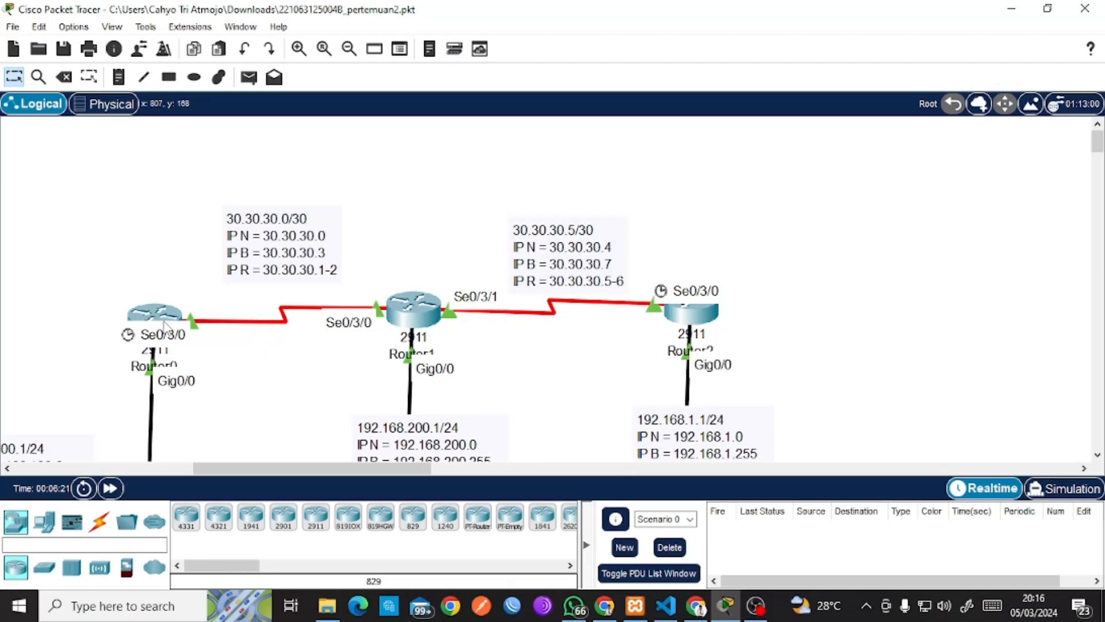
mouse_move(162, 320)
mouse_move(415, 311)
Ping Router1 from Router0 successfully, then delete that ping.
click(249, 77)
click(154, 313)
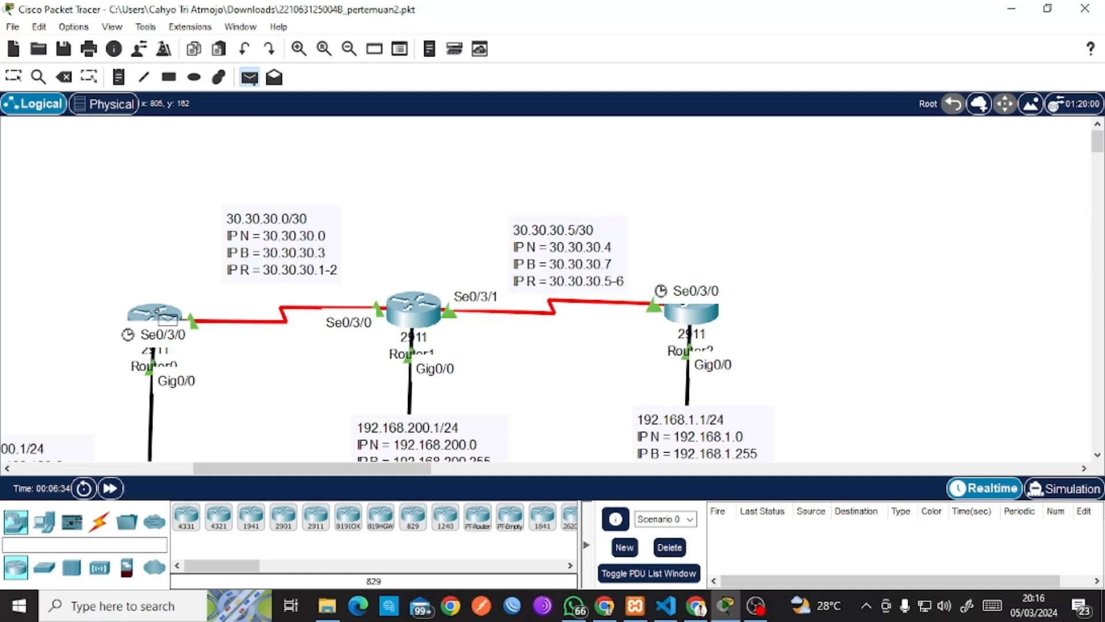
click(416, 314)
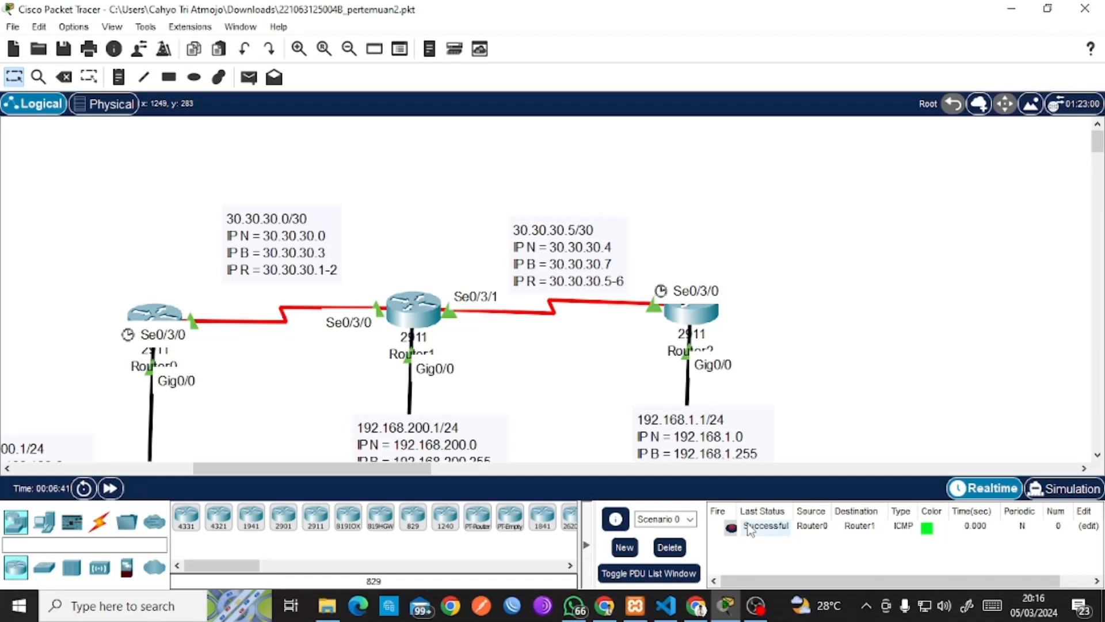
click(679, 549)
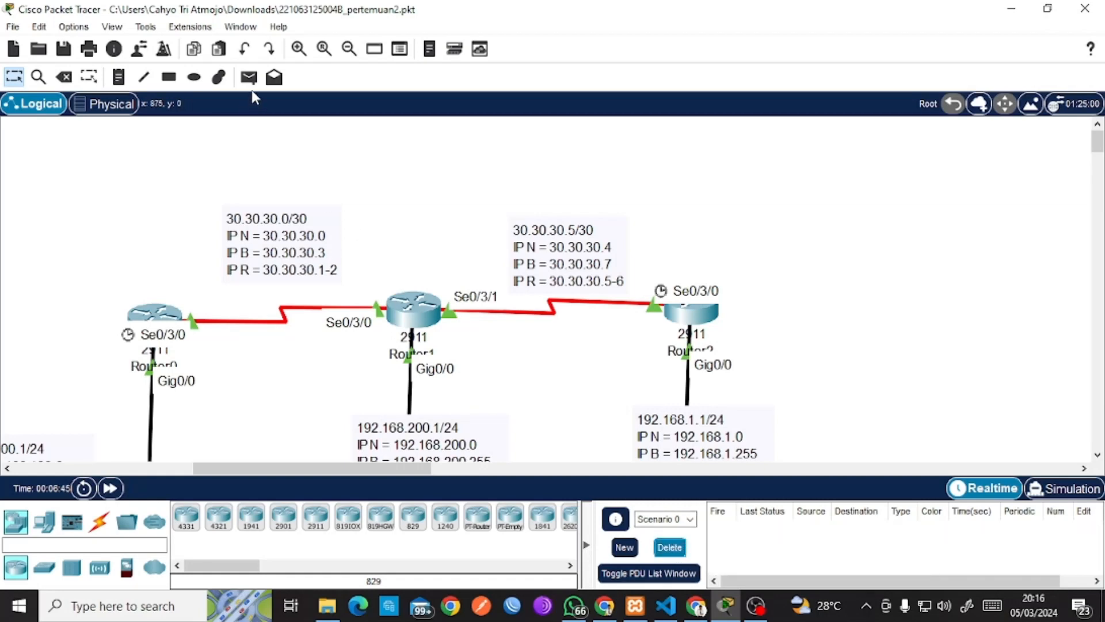
Try a Router0-to-Router2 ping, delete it unfinished, and nudge the 30.30.30.5/30 note.
click(249, 79)
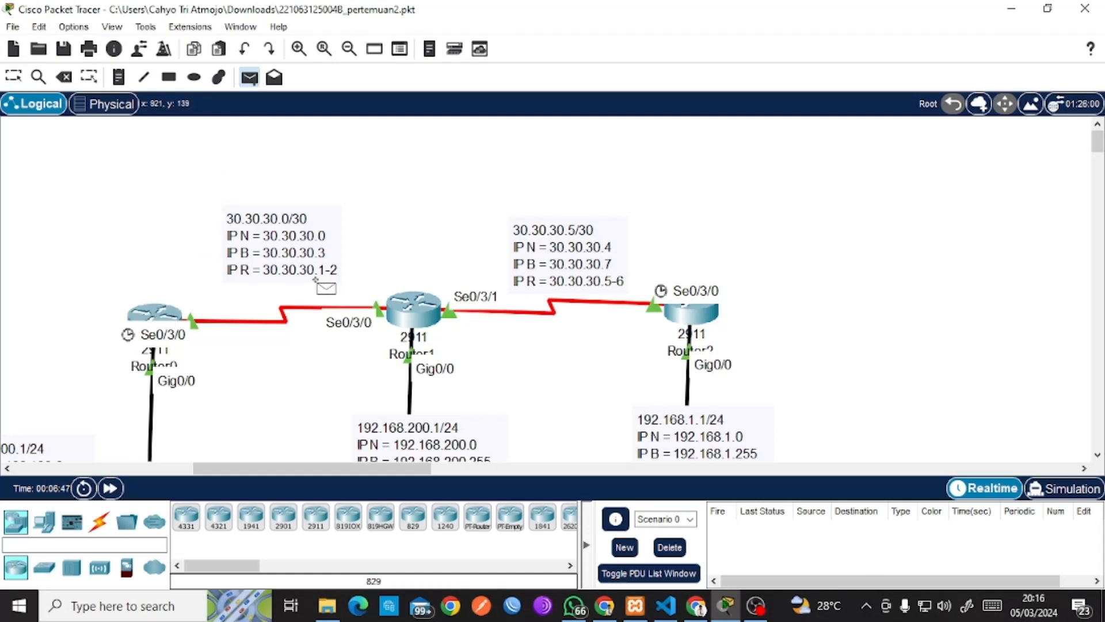
click(387, 290)
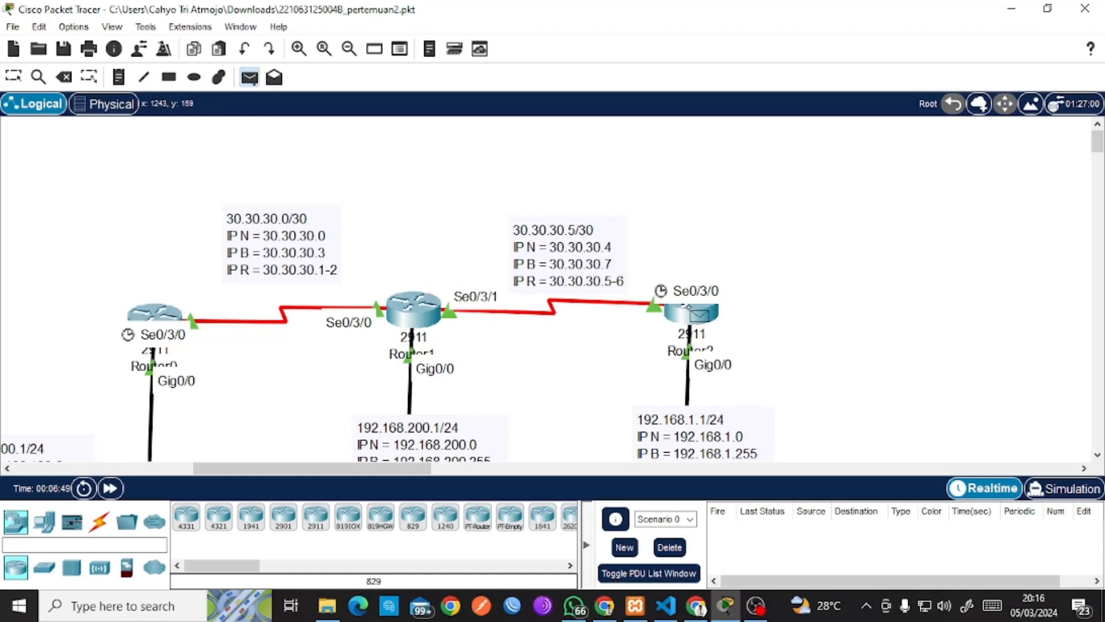
click(693, 311)
click(669, 548)
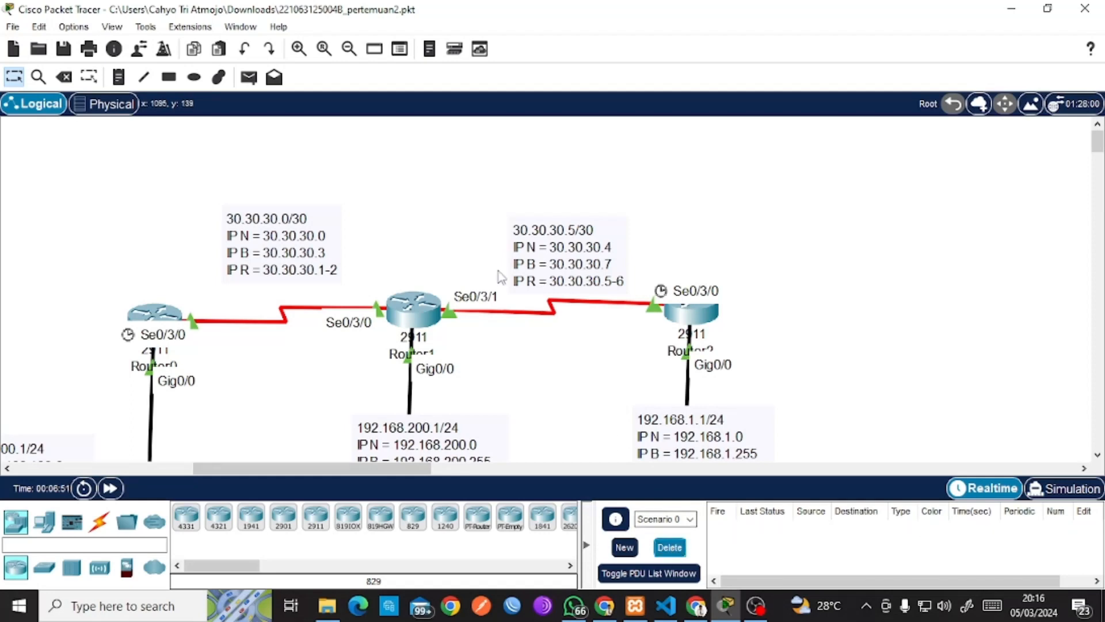
mouse_move(590, 235)
mouse_down()
mouse_move(595, 222)
mouse_move(576, 229)
mouse_move(587, 226)
mouse_move(592, 243)
mouse_up()
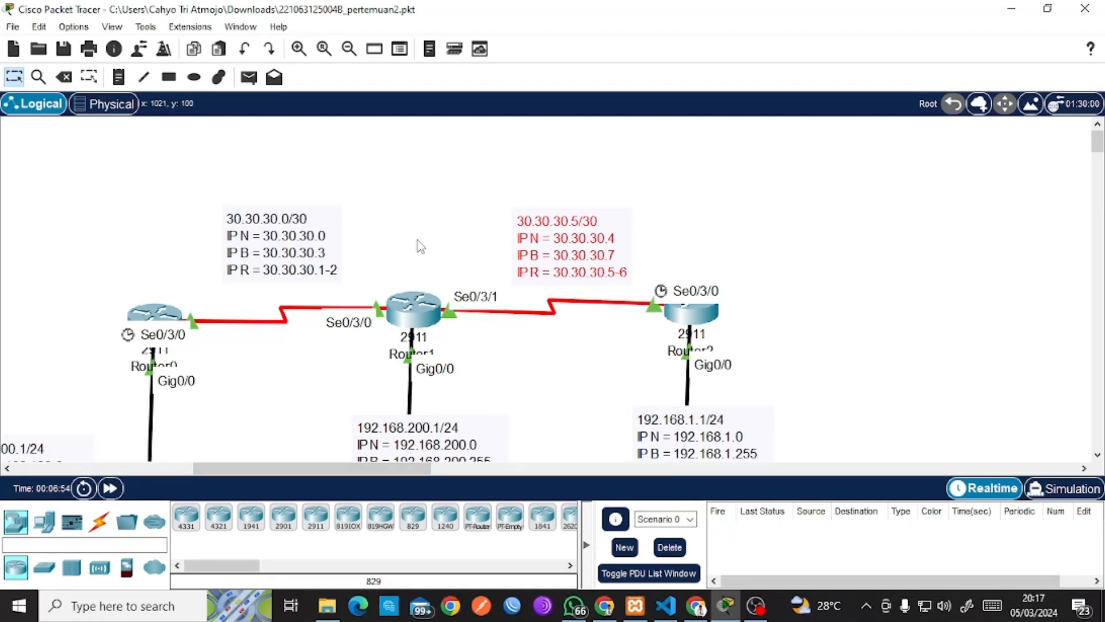
click(348, 138)
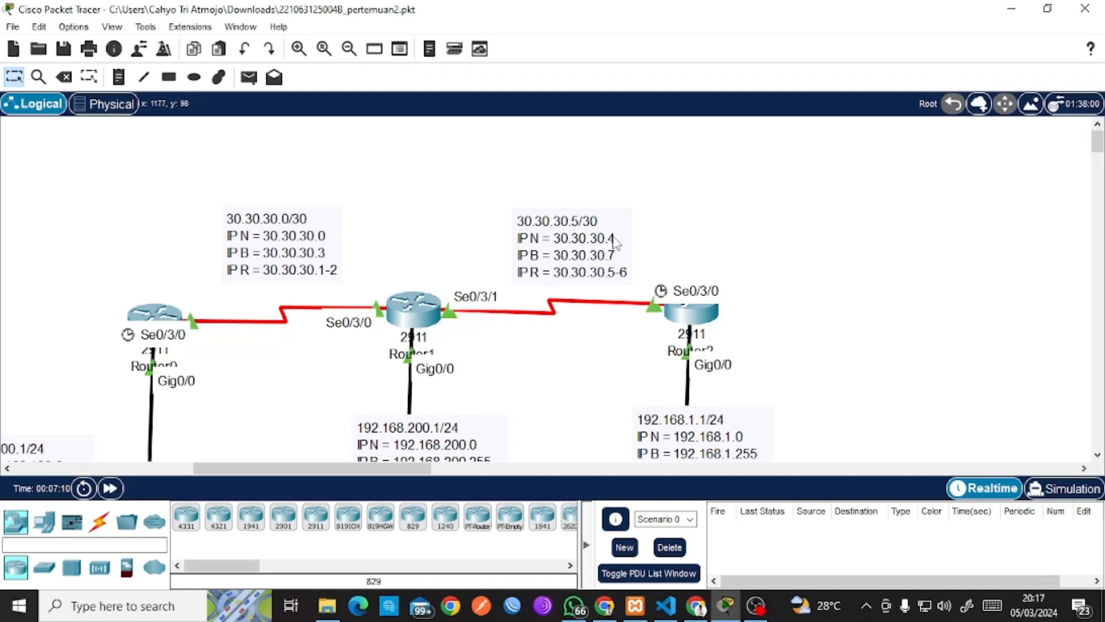
scroll(615, 242, down, 1)
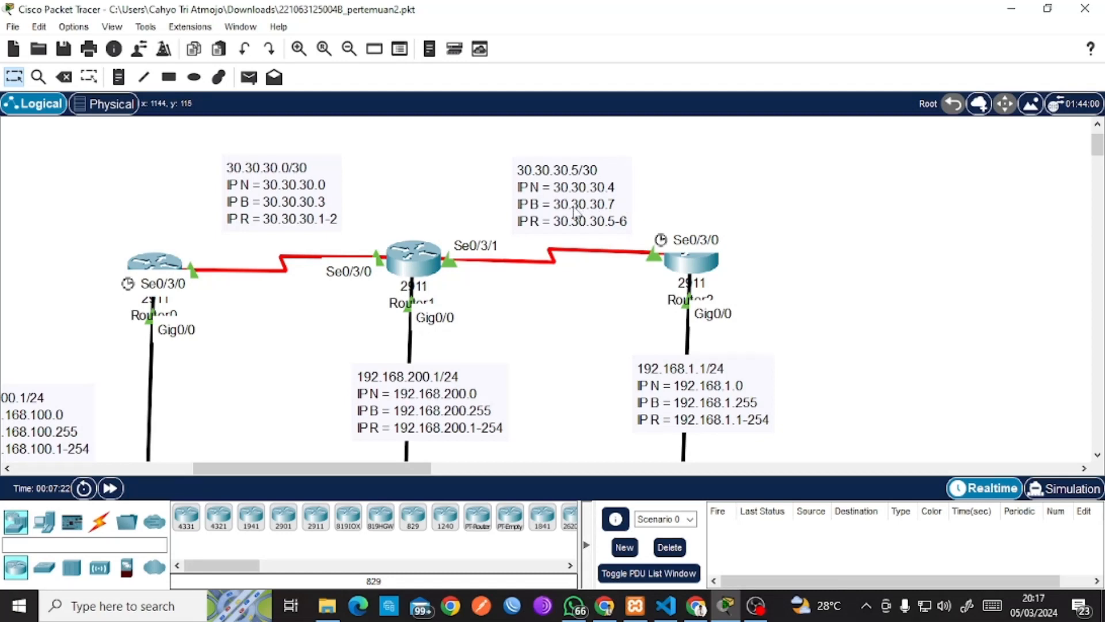
In Router0's Config > Static, add network 30.30.30.4 mask 255.255.255.252 via 30.30.30.2, then close.
click(165, 266)
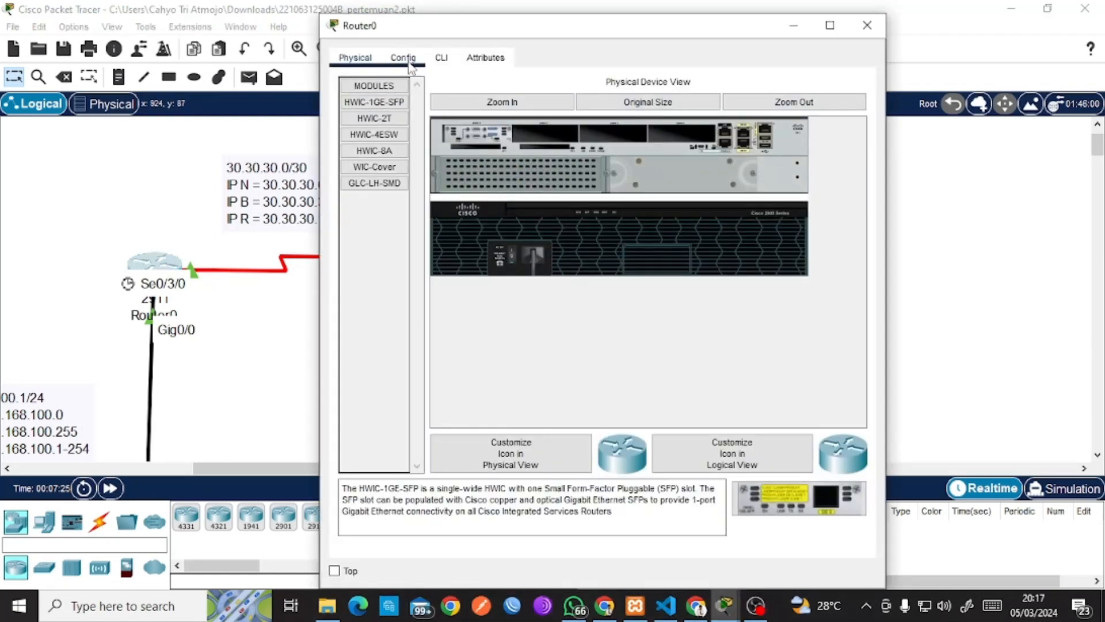
click(409, 64)
click(401, 148)
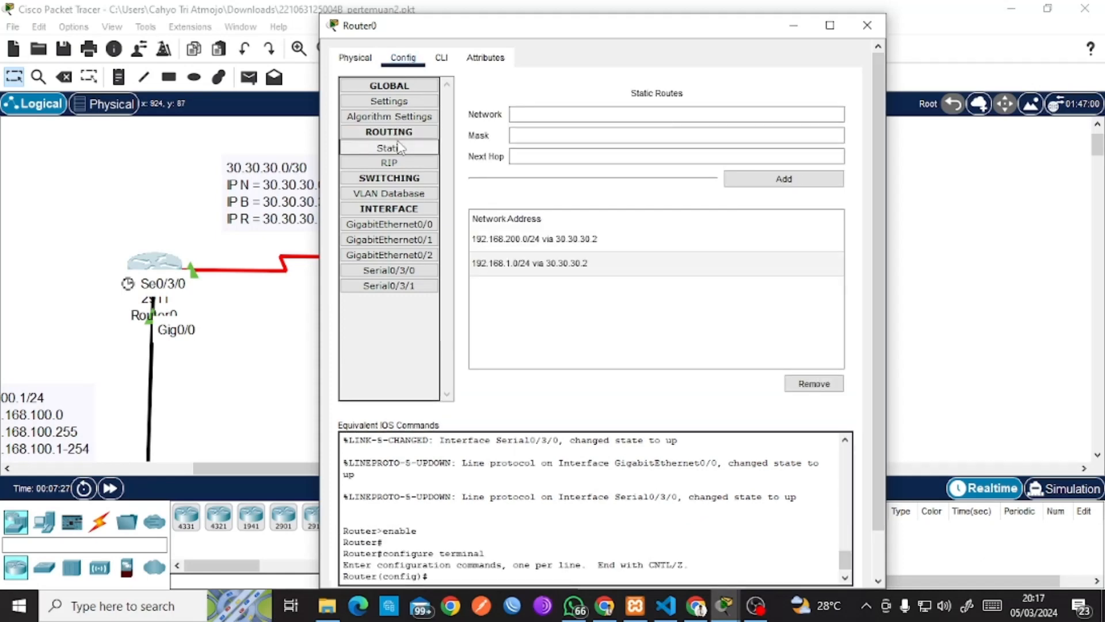
click(592, 109)
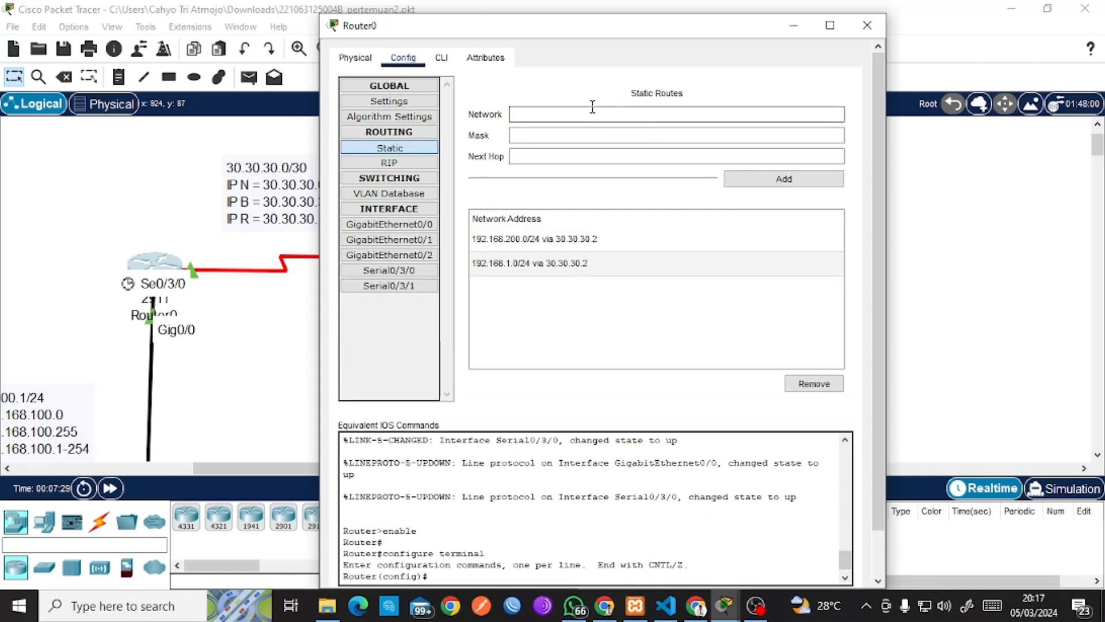
text(30.30.30.4)
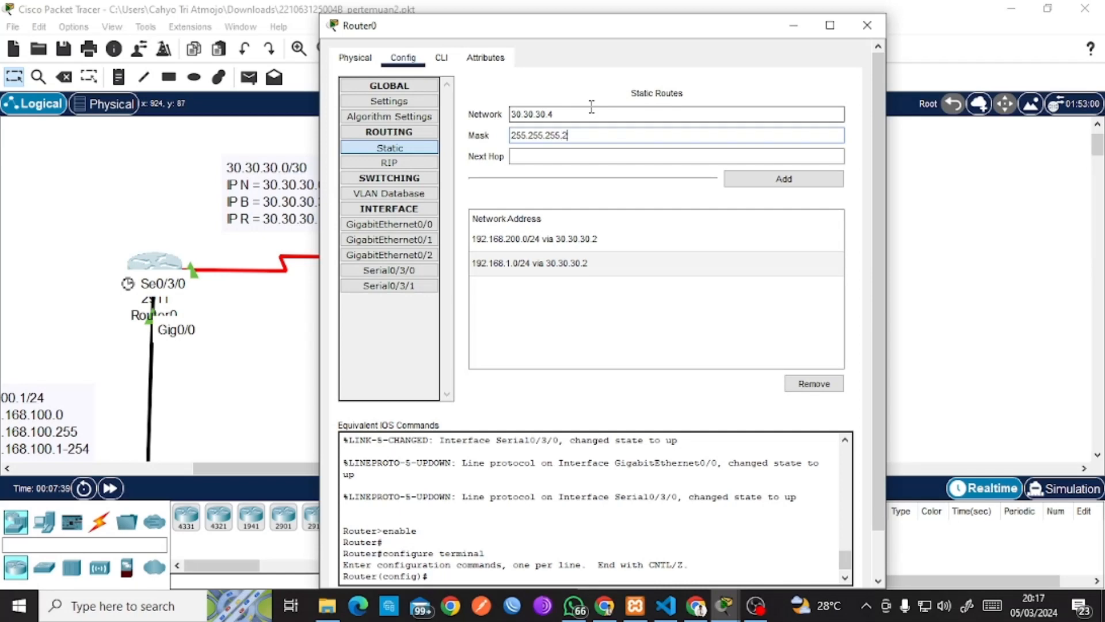
text(5)
text(30.30.30.2)
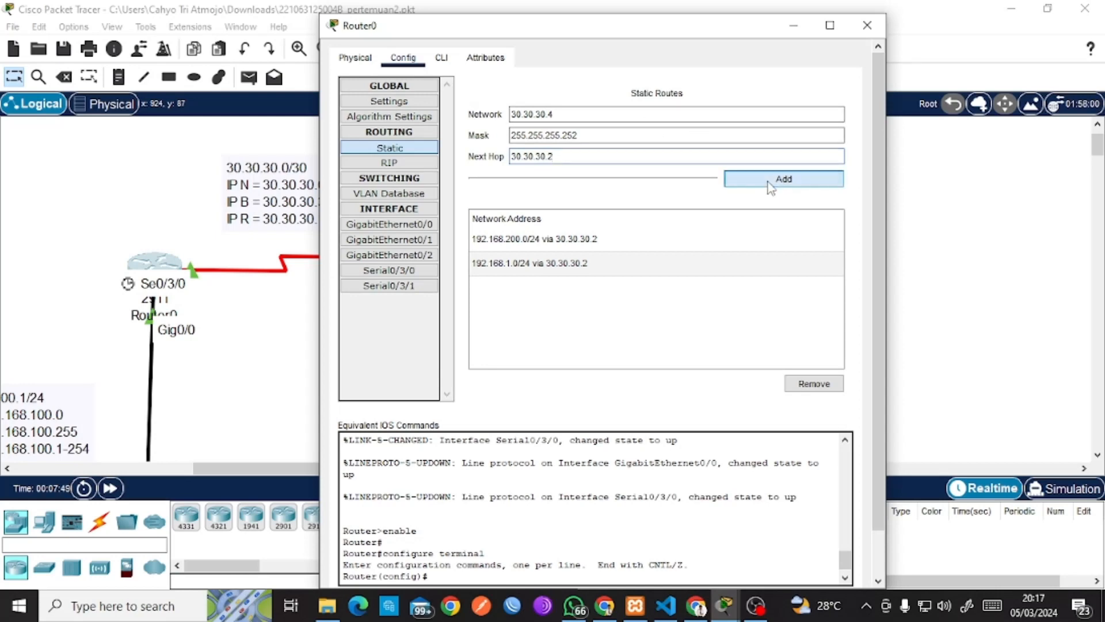
click(770, 186)
double_click(579, 113)
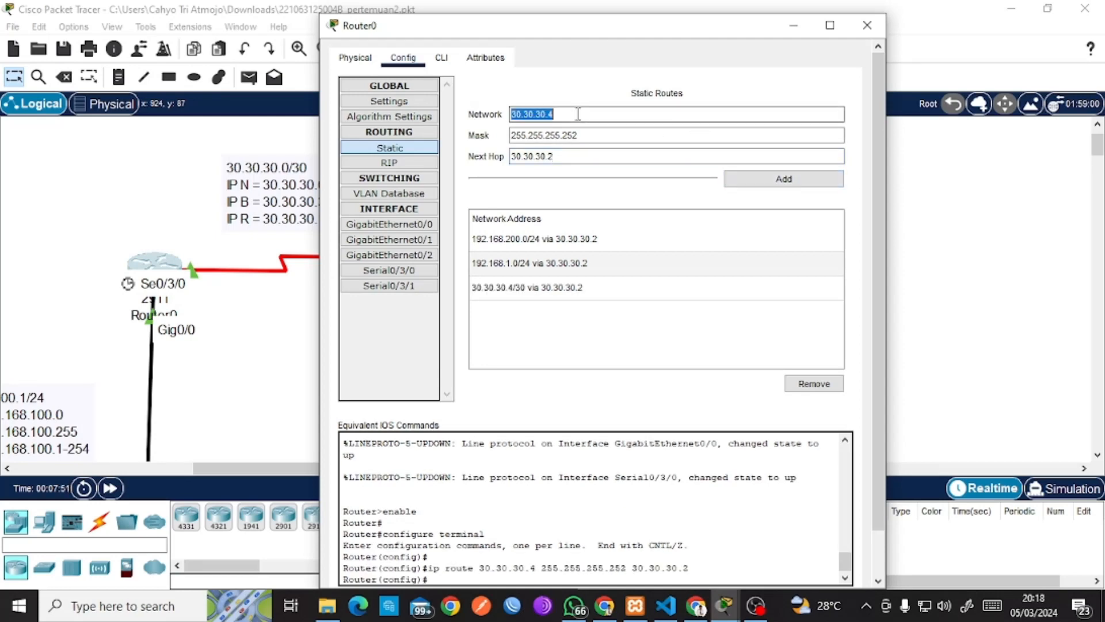
click(867, 26)
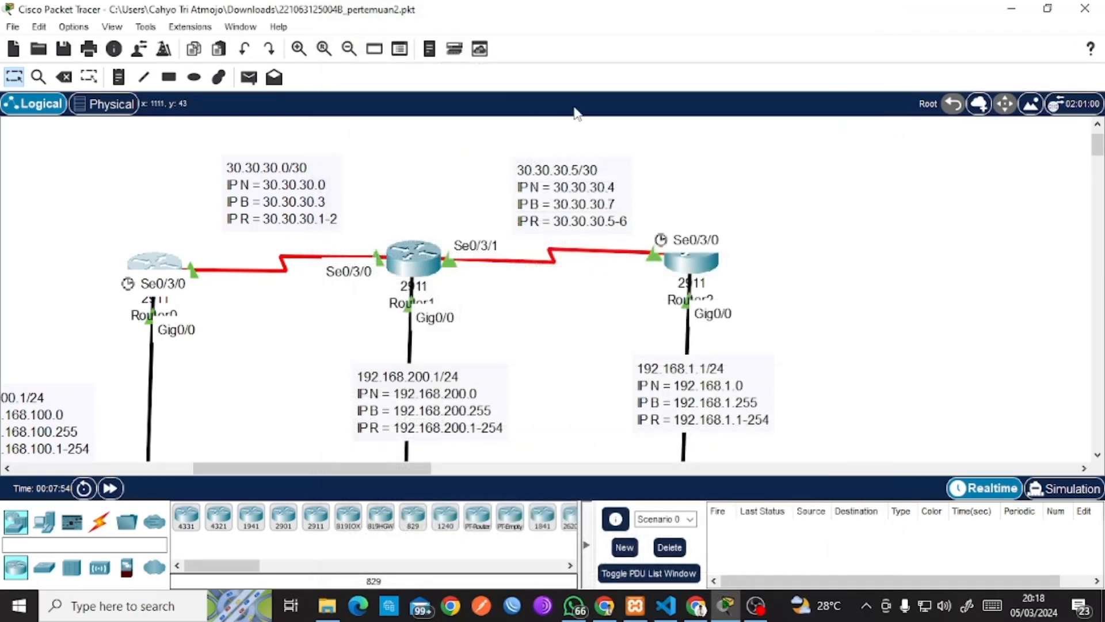
In Router2's Config > Static, add network 30.30.30.0 mask 255.255.255.252 via 30.30.30.6, then close.
click(695, 270)
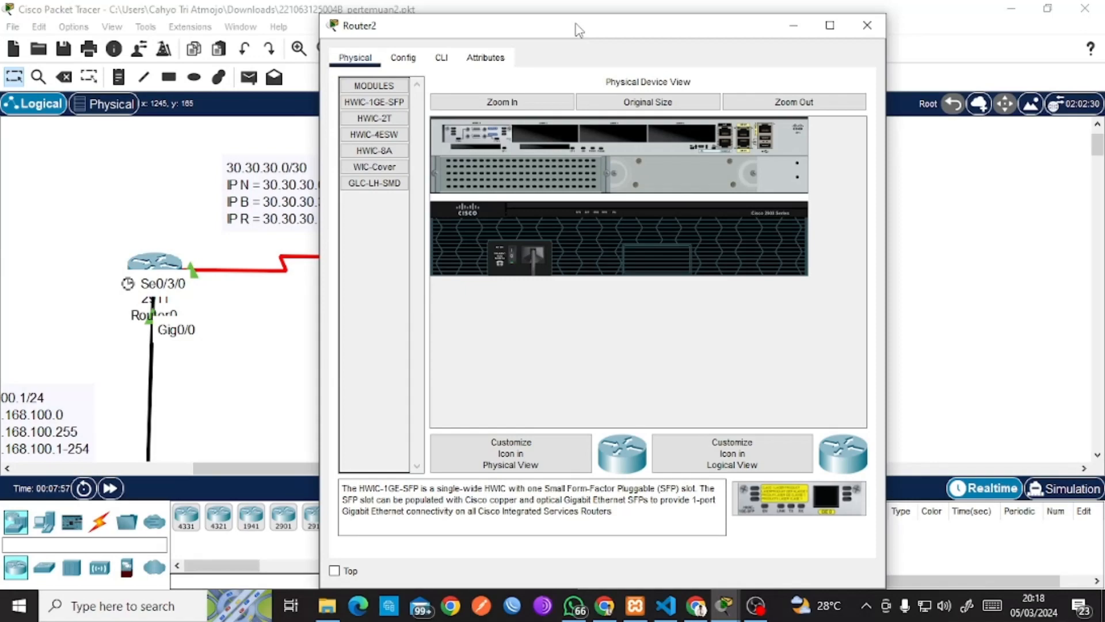
drag(578, 30, 818, 65)
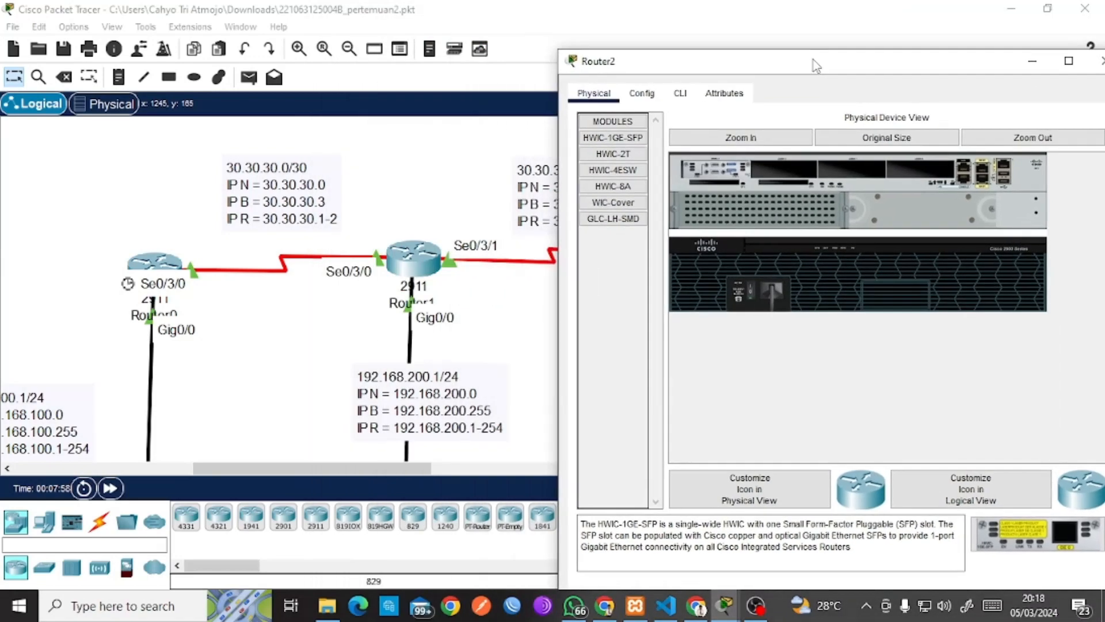
click(642, 92)
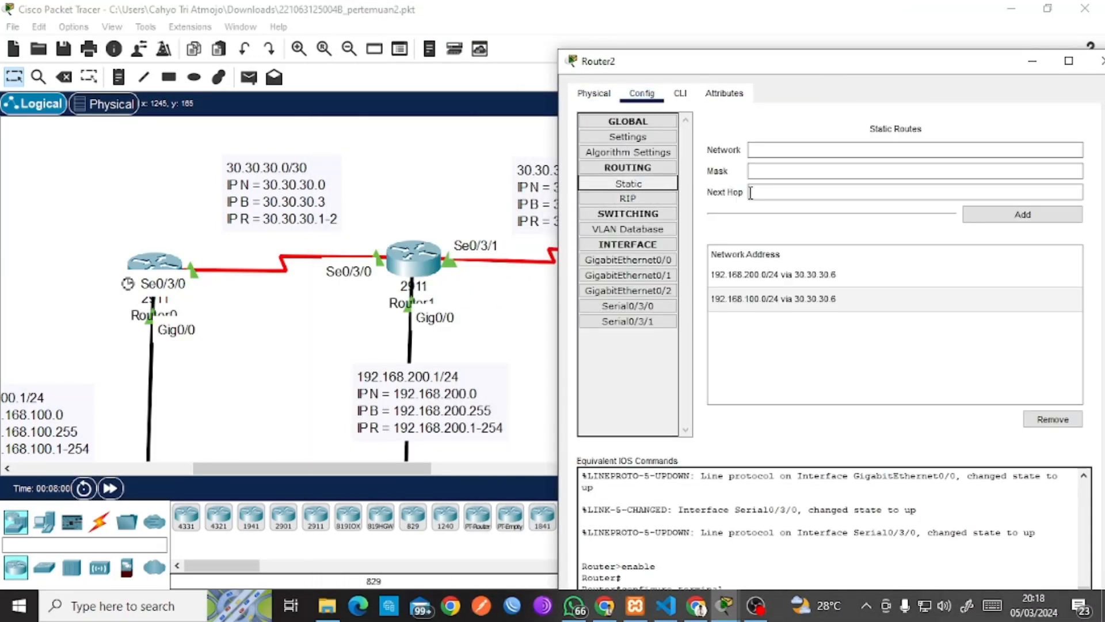
click(776, 151)
text(30.30.30.0)
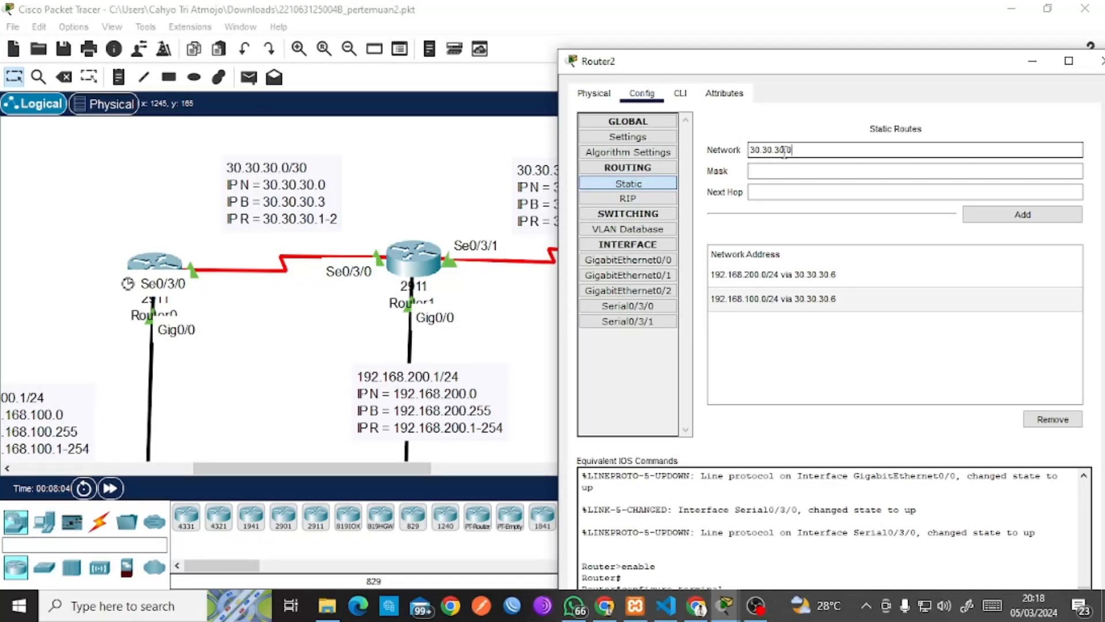
click(775, 189)
click(782, 169)
text(2)
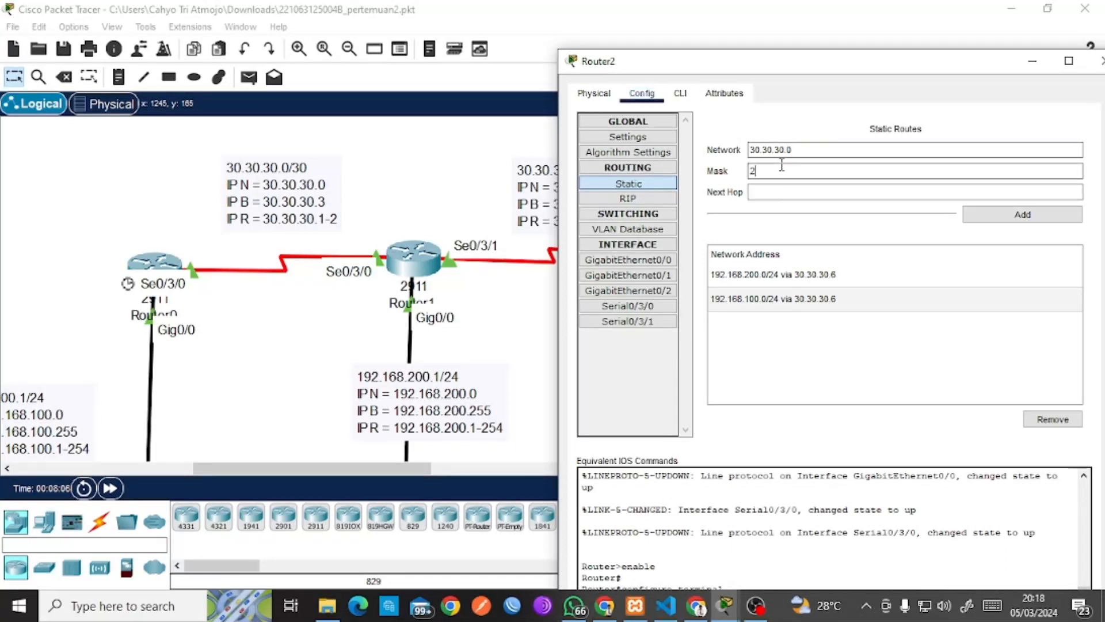
text(55.255.255.252)
key(Tab)
text(30.30.30.6)
click(1019, 216)
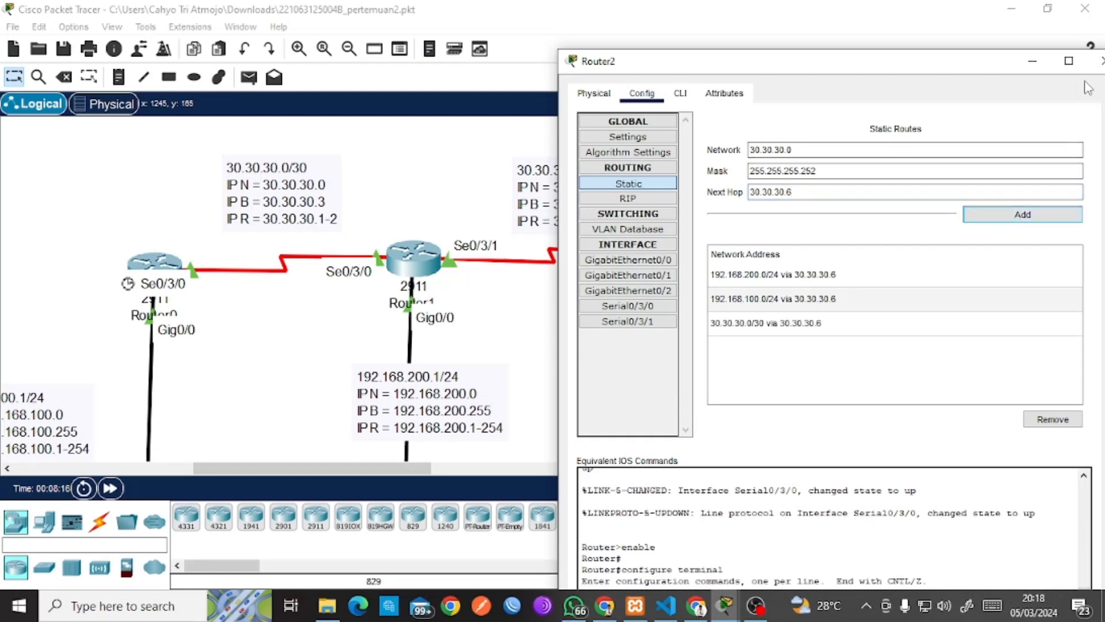
drag(1013, 61, 944, 73)
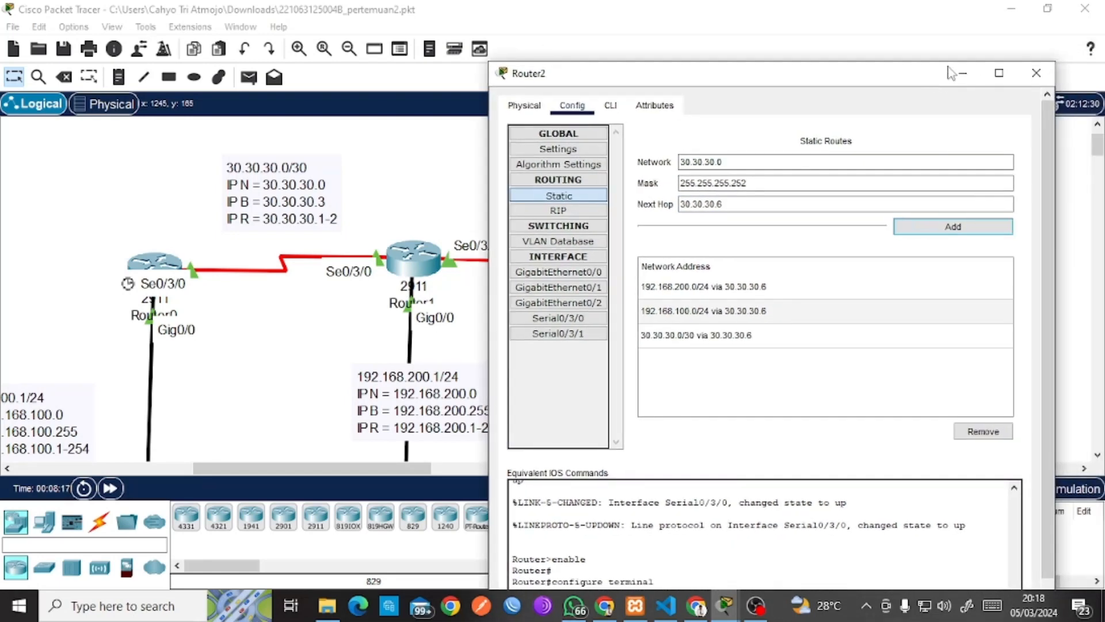
click(1041, 73)
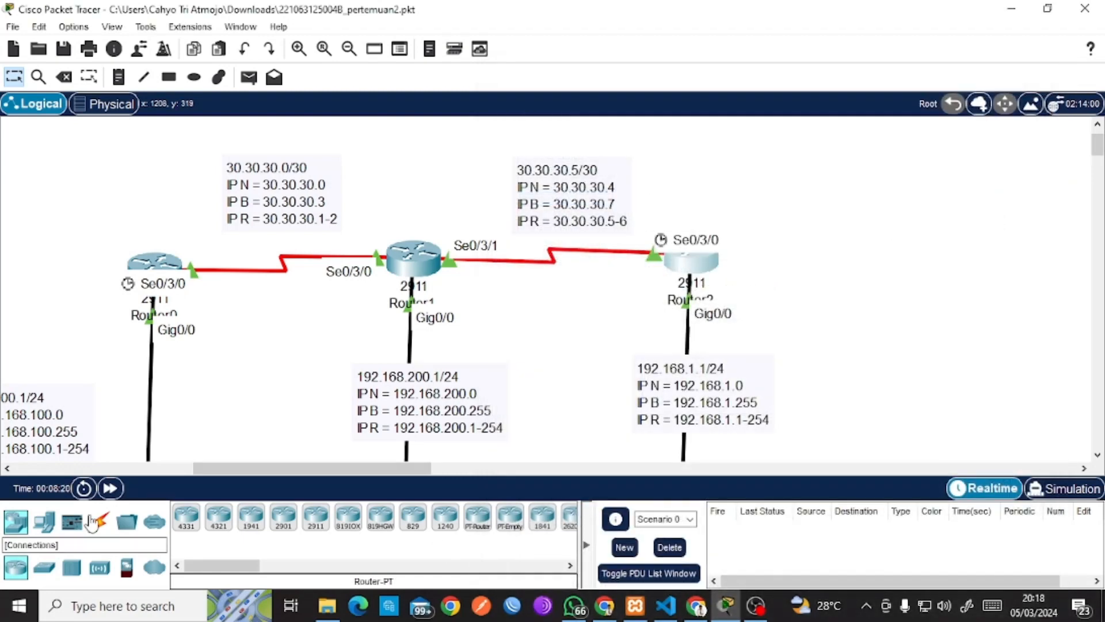
Ping Router2 from Router0 and Router0 from Router2, both now successful.
click(250, 81)
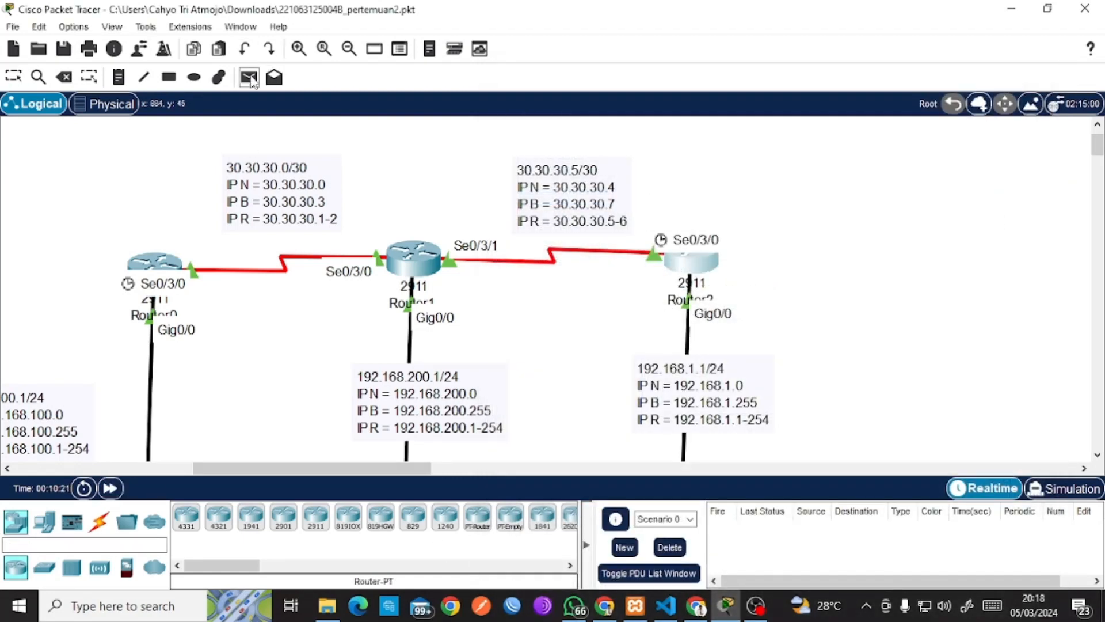
click(685, 260)
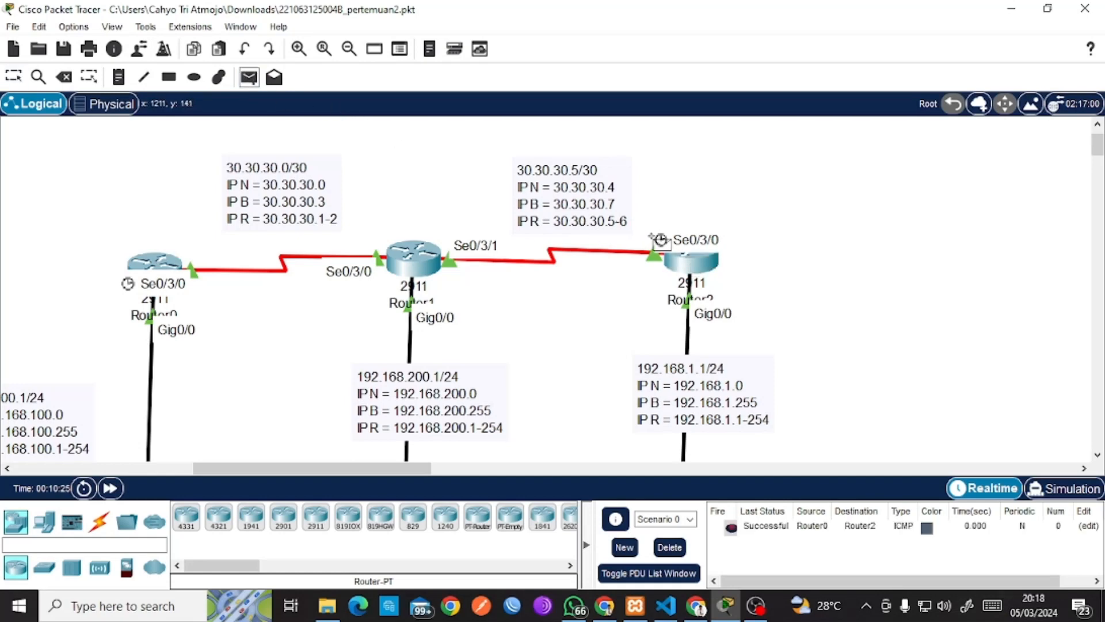
click(688, 260)
click(157, 265)
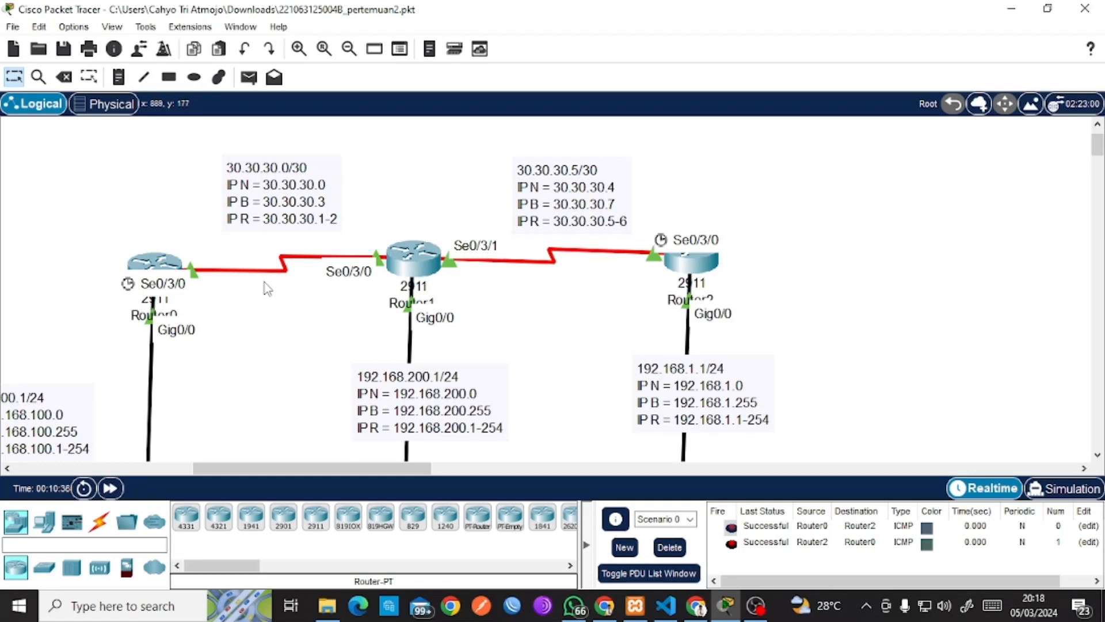
Select text in the 30.30.30.0/30 note, then box-select Router0, Router1 and the labels.
double_click(283, 176)
drag(277, 166, 208, 167)
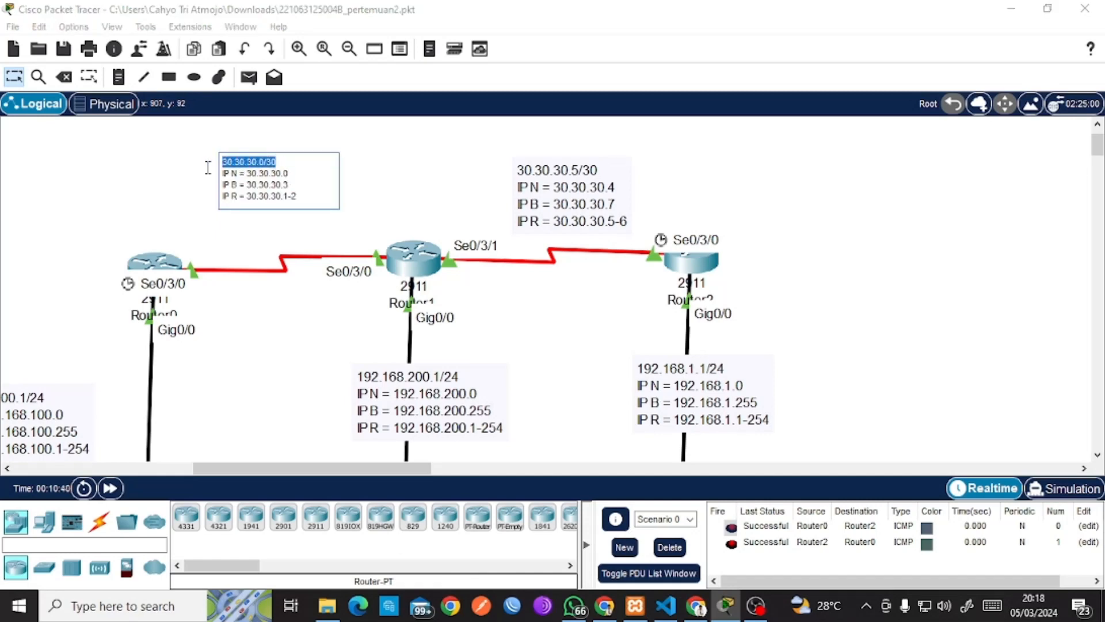
click(177, 167)
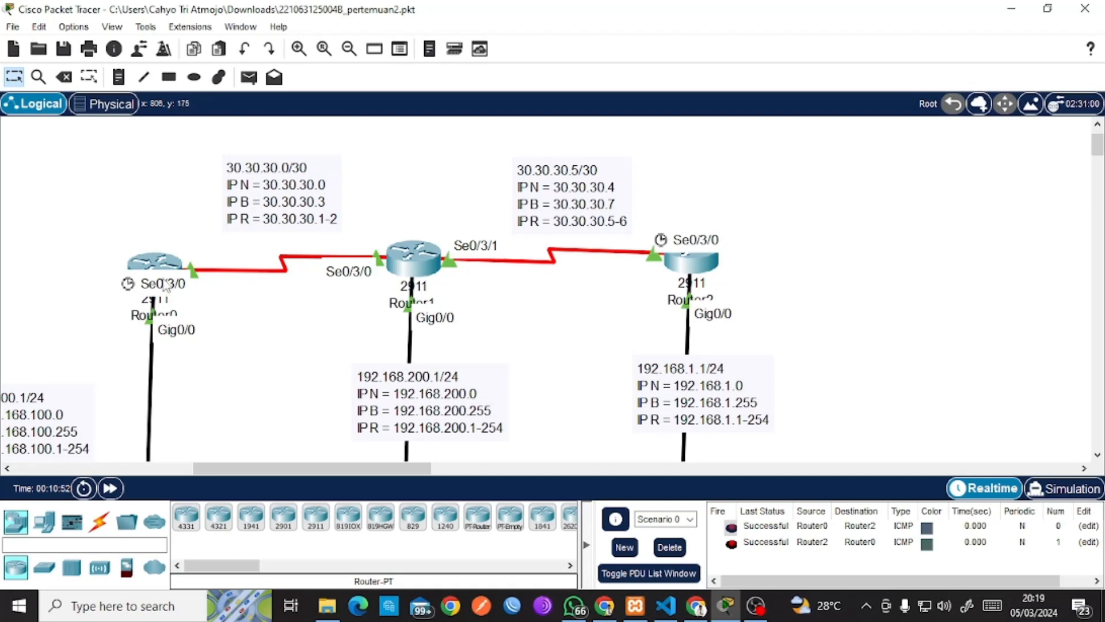
drag(191, 251, 384, 275)
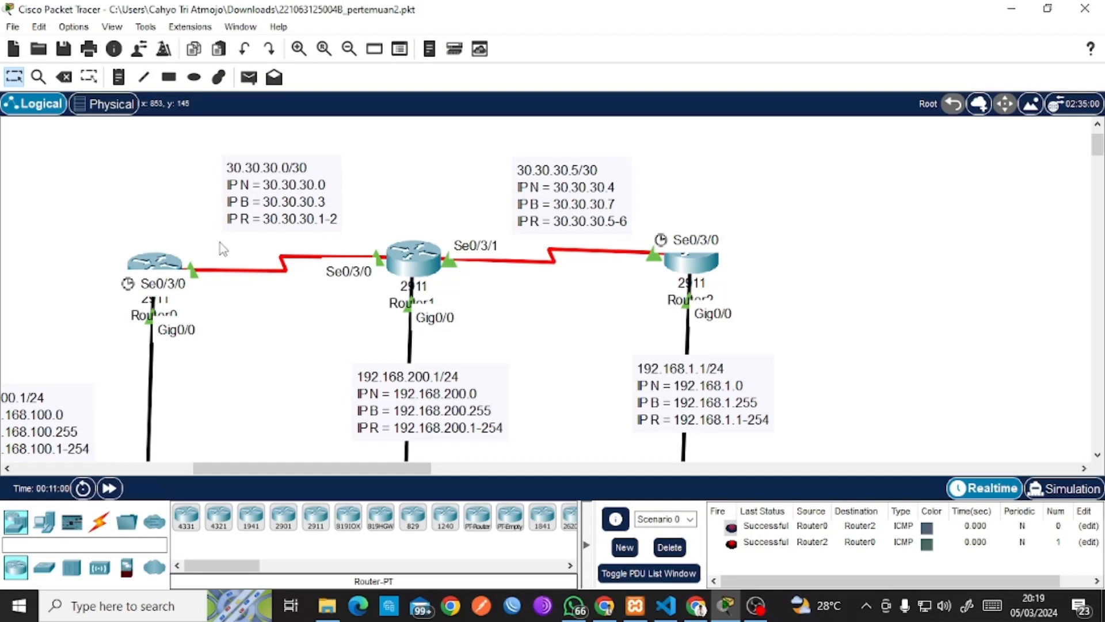
drag(109, 226, 581, 277)
click(111, 230)
Delete both ping PDUs, then open Pertemuan 3.pdf from the Modul Flxs ngajar Drive folder.
click(666, 548)
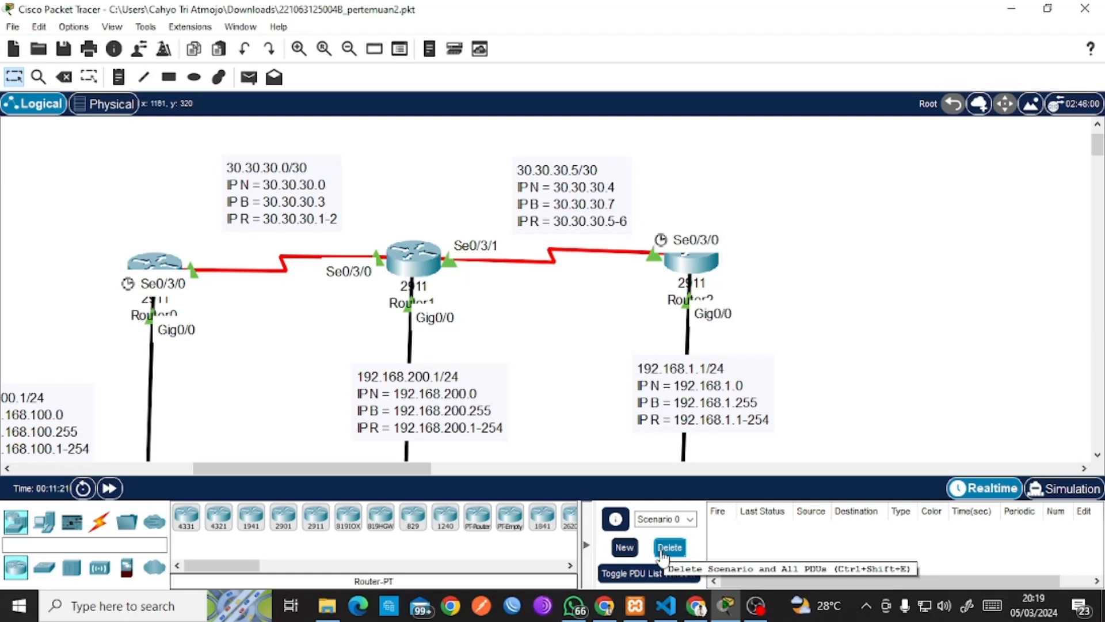
click(699, 610)
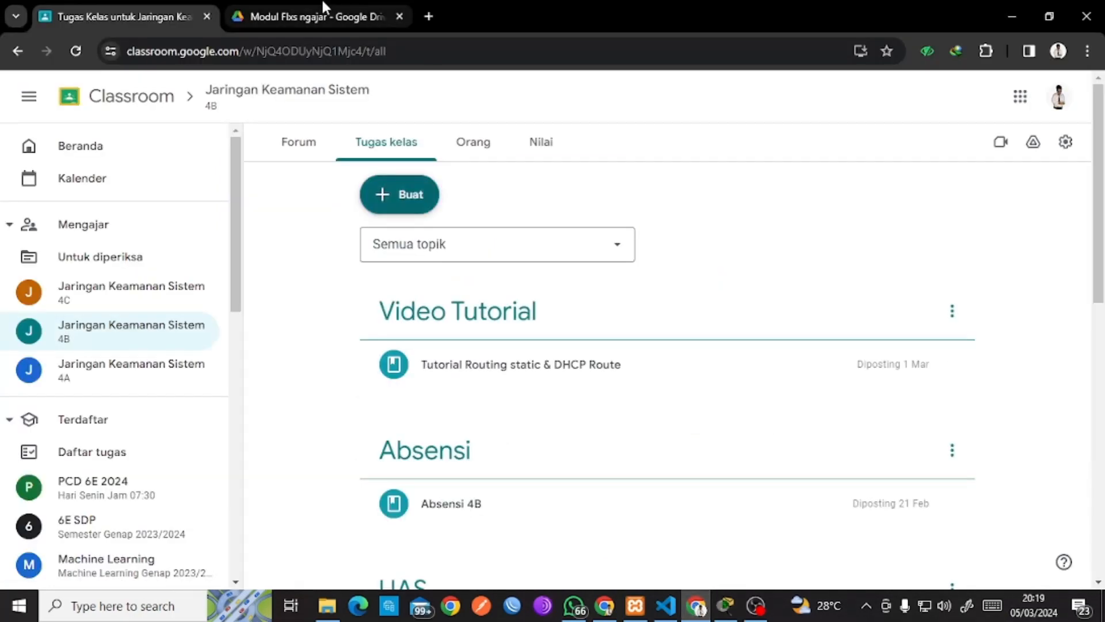
click(323, 2)
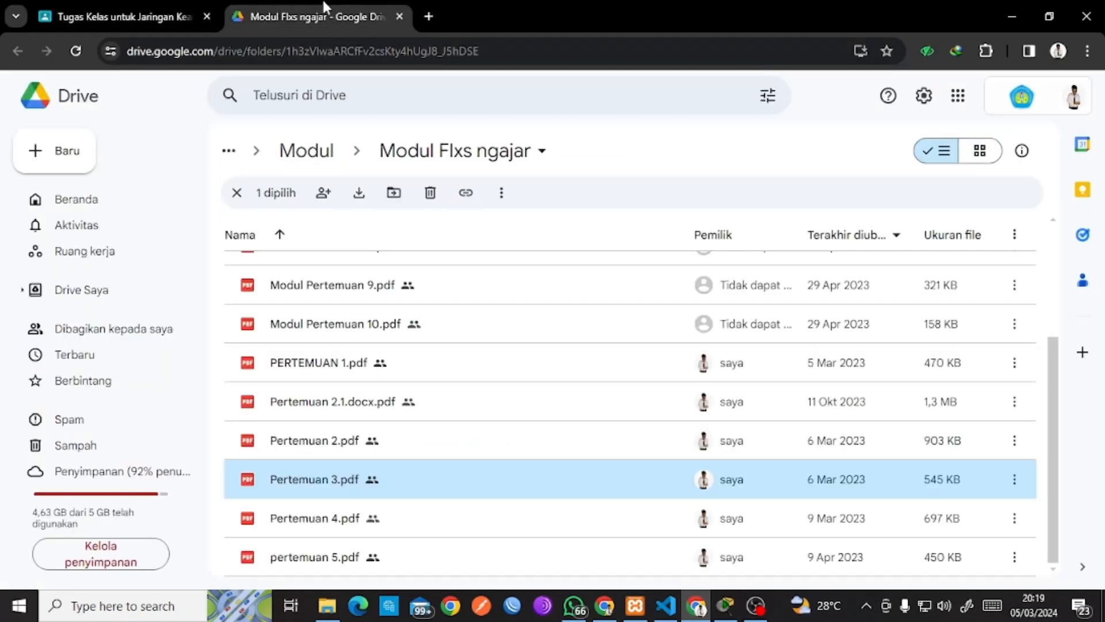
double_click(395, 479)
scroll(464, 414, down, 3)
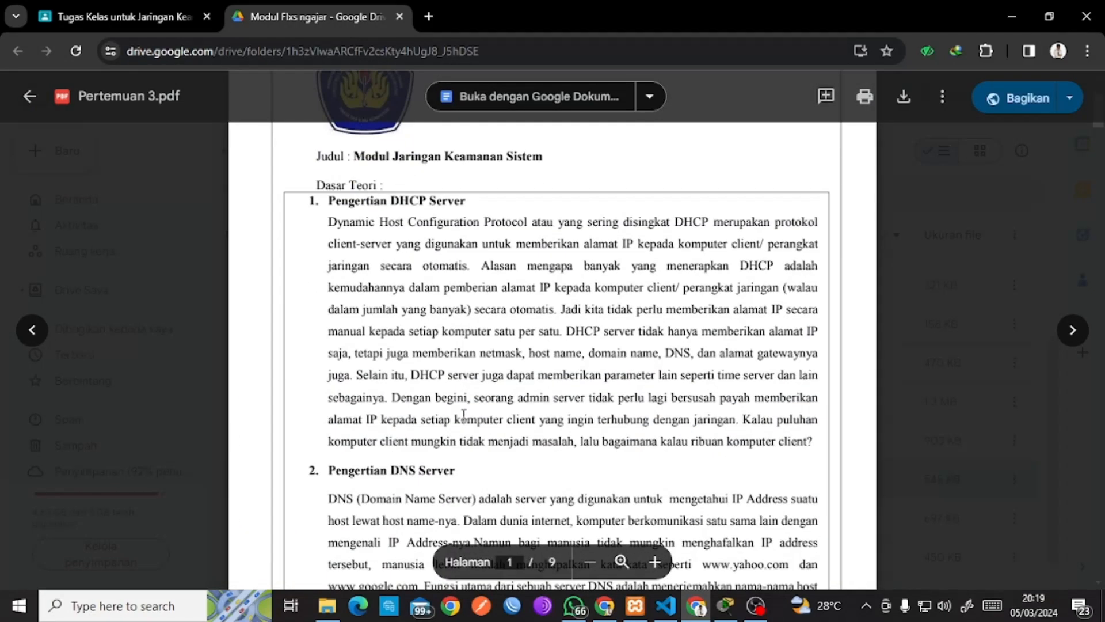
Zoom in on the Pertemuan 3 PDF and read through its opening pages.
click(655, 562)
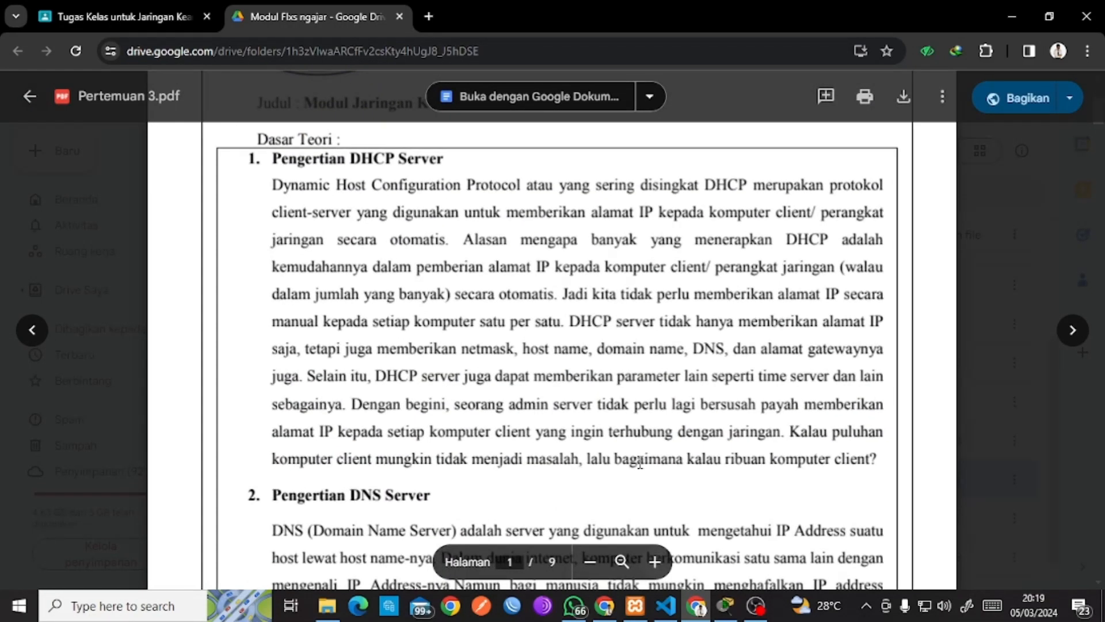
scroll(642, 472, down, 4)
scroll(641, 462, down, 12)
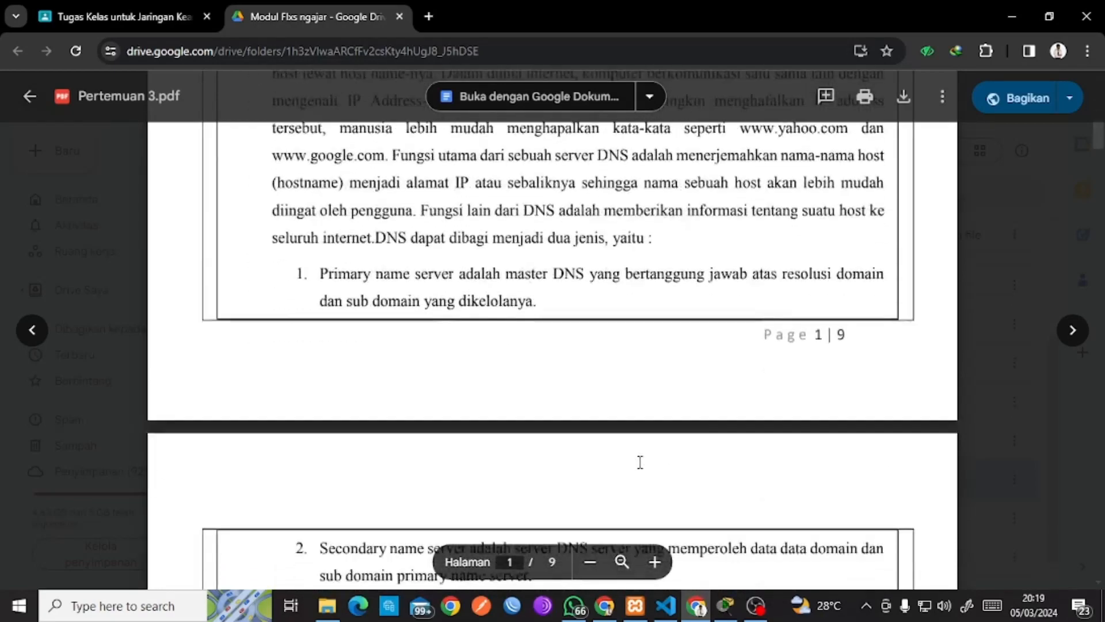
scroll(640, 462, up, 20)
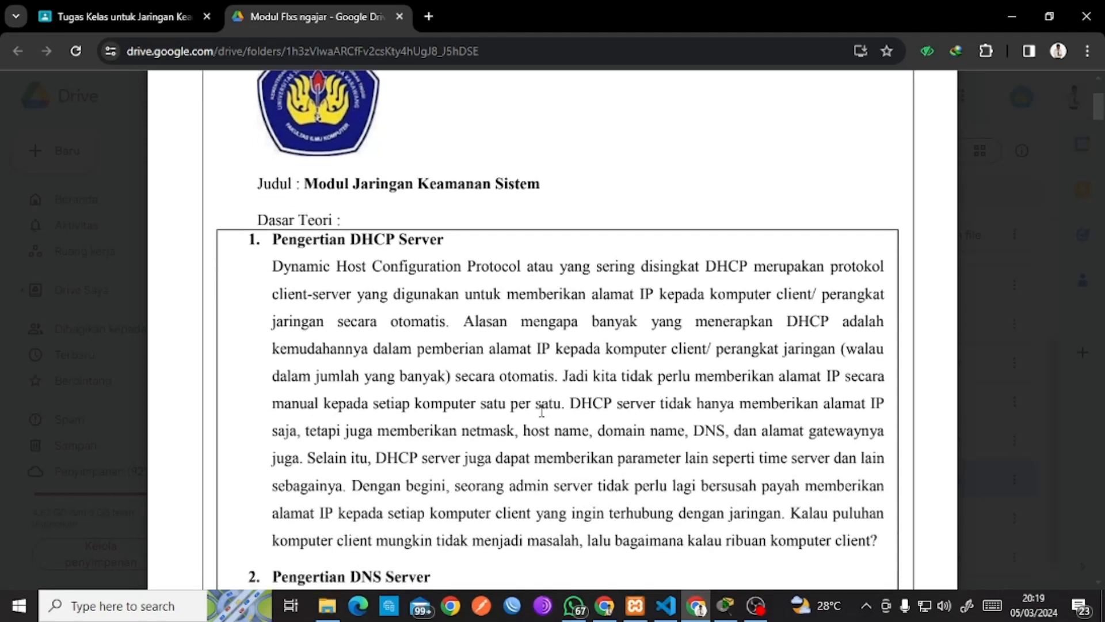
scroll(541, 410, down, 1)
scroll(539, 408, down, 3)
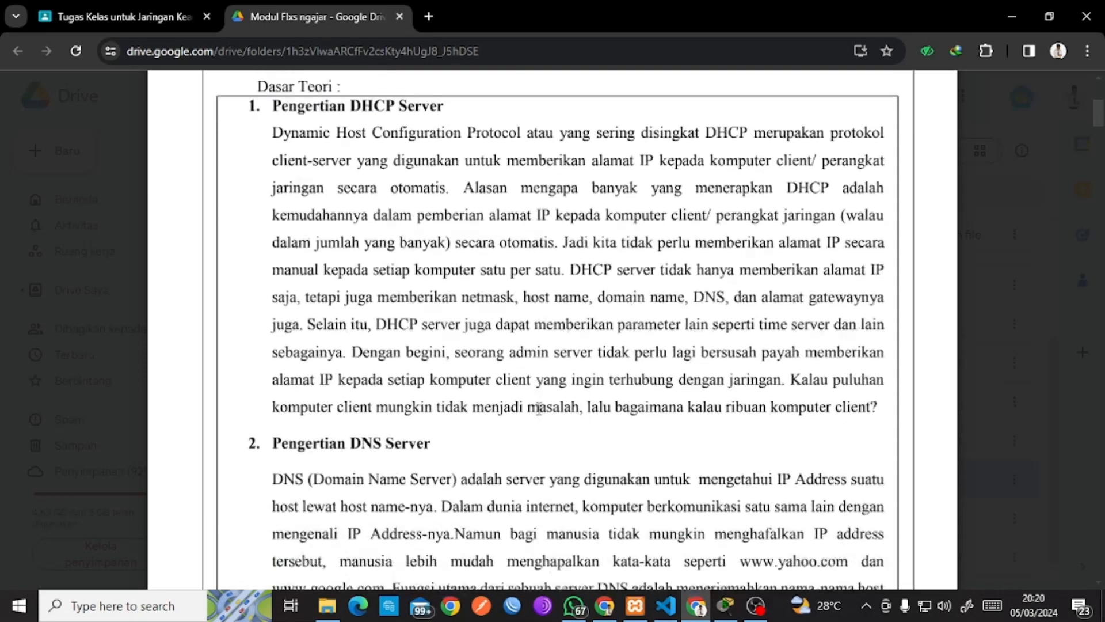
scroll(539, 409, down, 2)
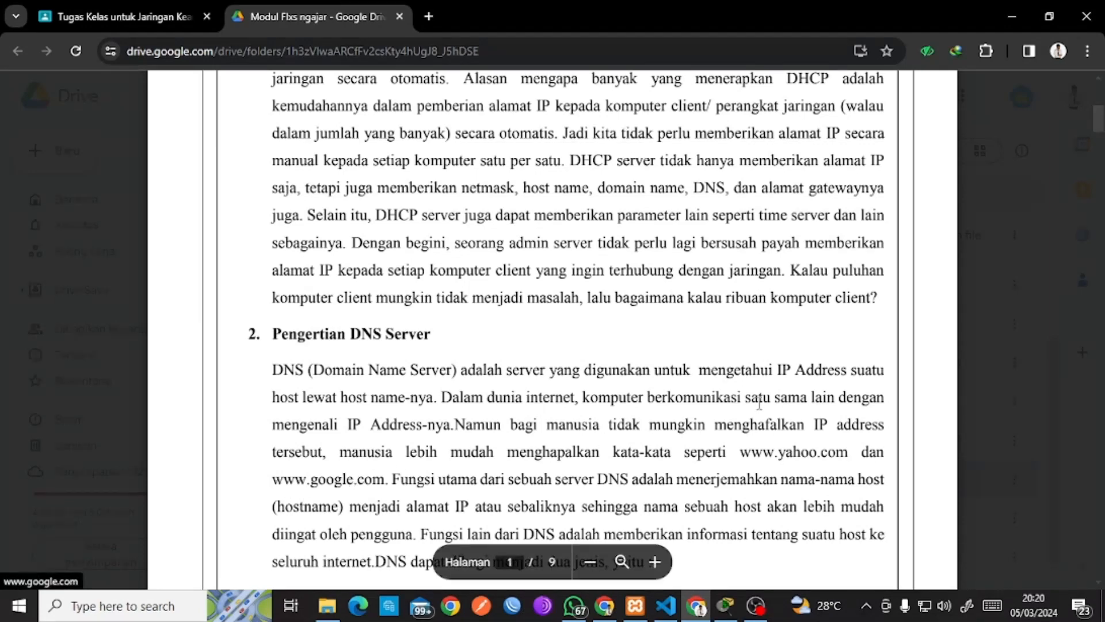
scroll(761, 463, down, 2)
scroll(761, 463, down, 1)
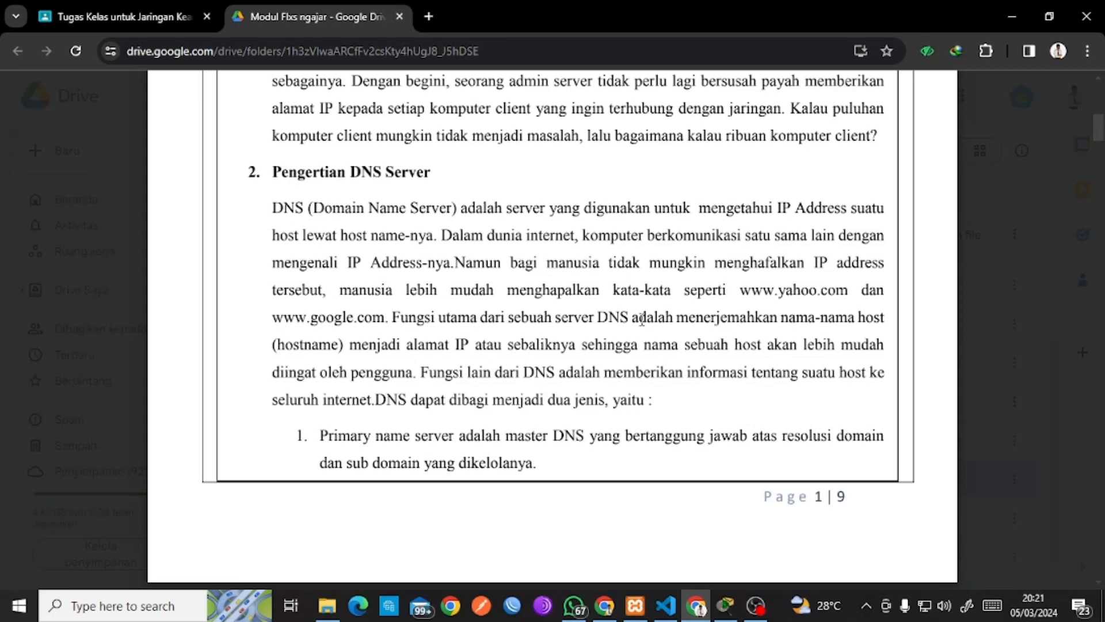
scroll(603, 359, down, 5)
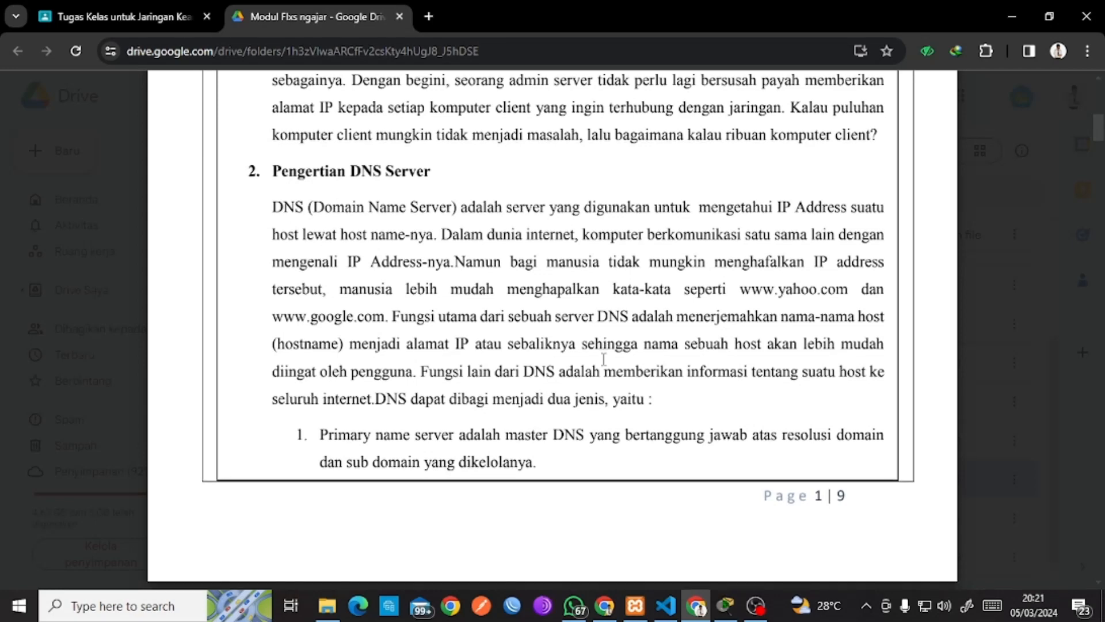
scroll(604, 359, down, 3)
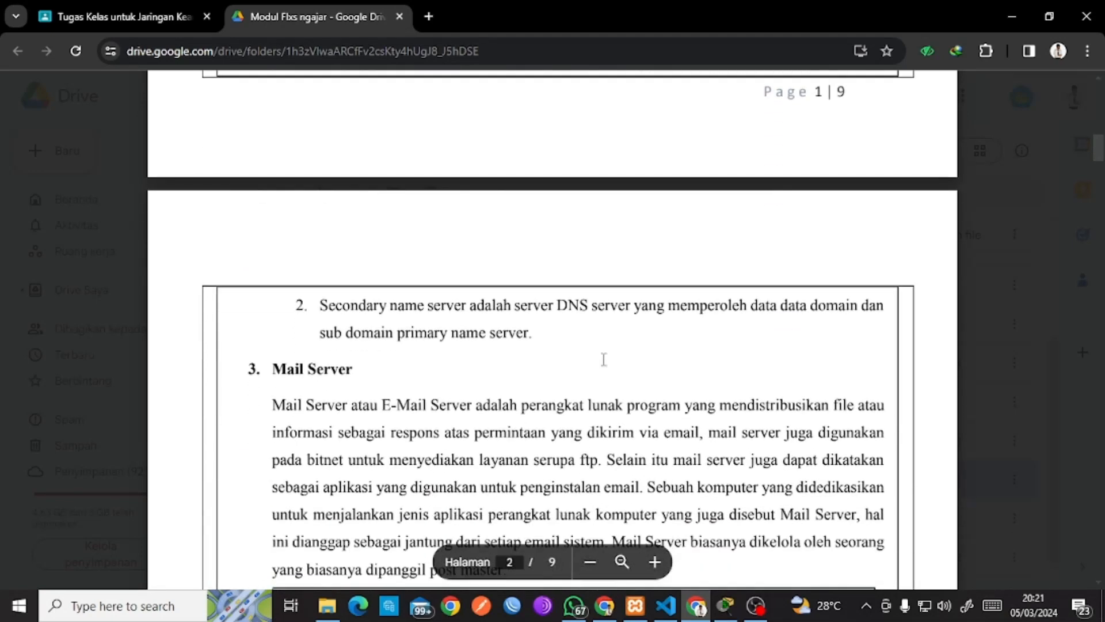
scroll(604, 359, down, 2)
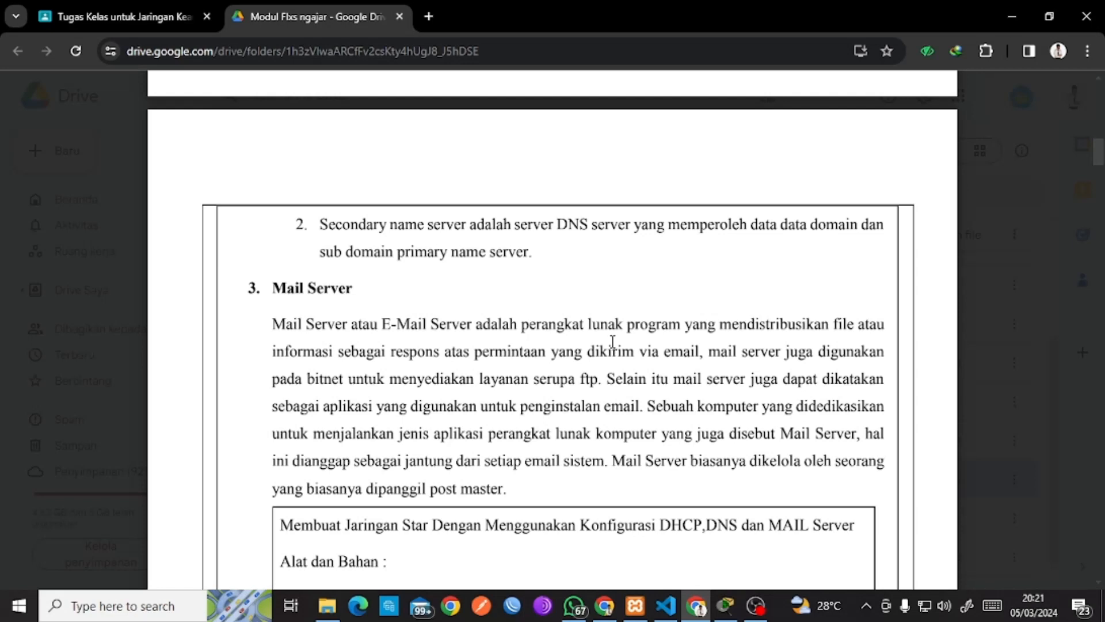
scroll(613, 341, down, 3)
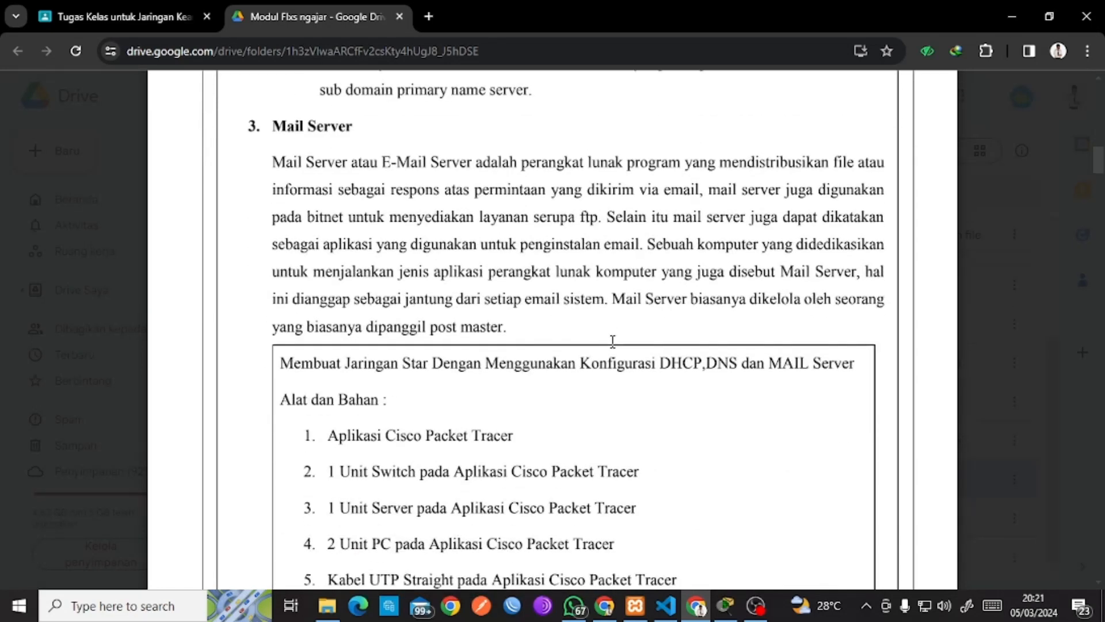
scroll(612, 341, up, 10)
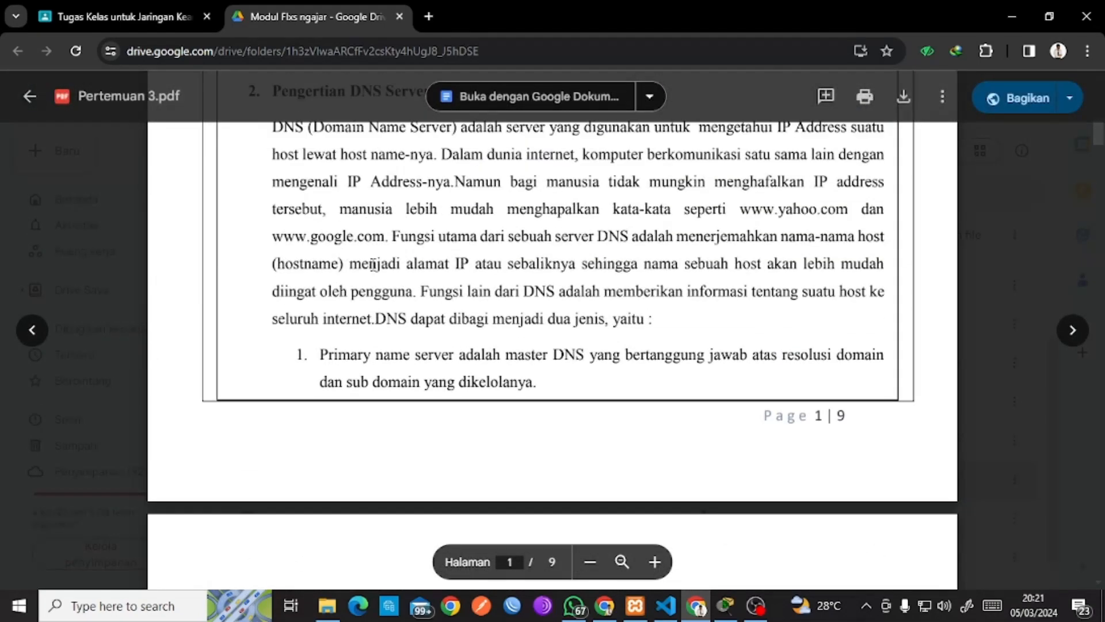
scroll(371, 263, up, 2)
Highlight the 'Pengertian DNS Server' heading, read on to page 4, and return to Packet Tracer.
drag(290, 182, 488, 175)
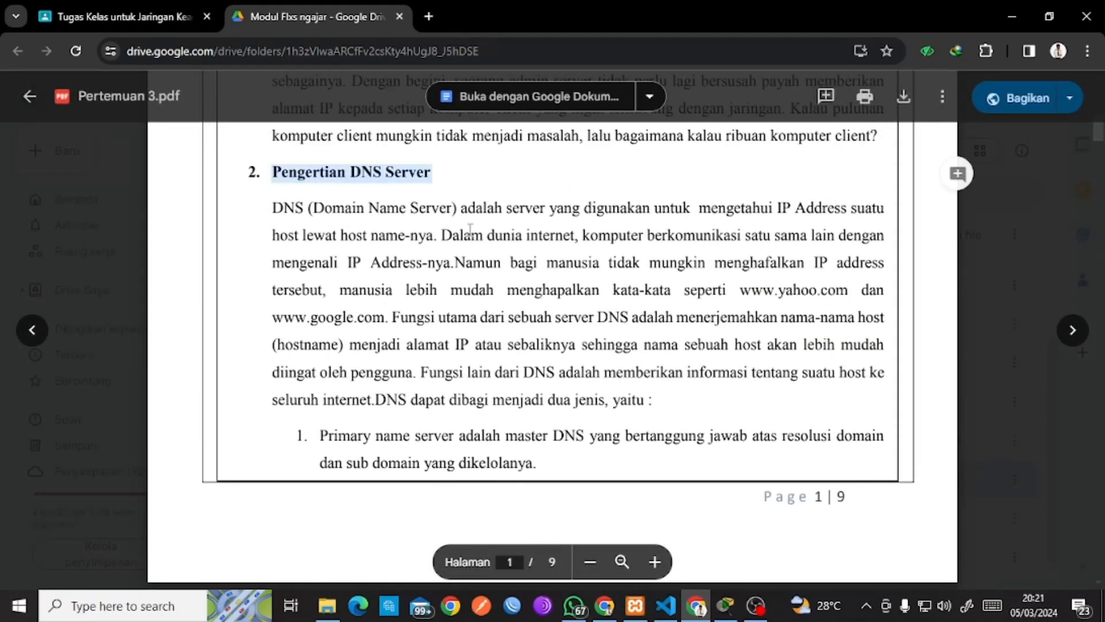
scroll(453, 341, down, 2)
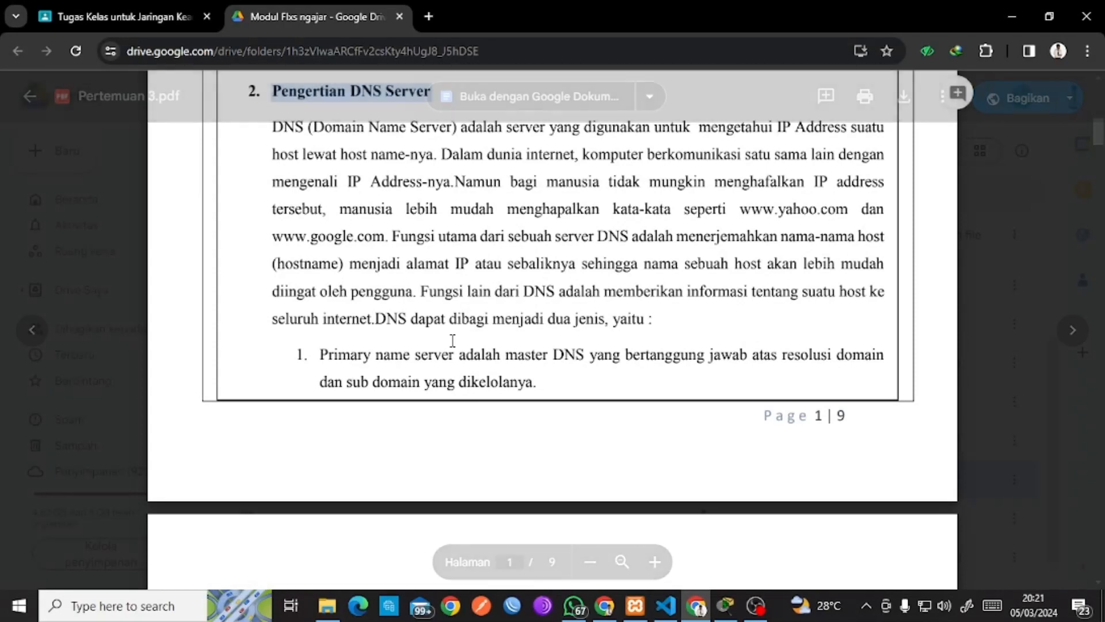
scroll(453, 340, down, 4)
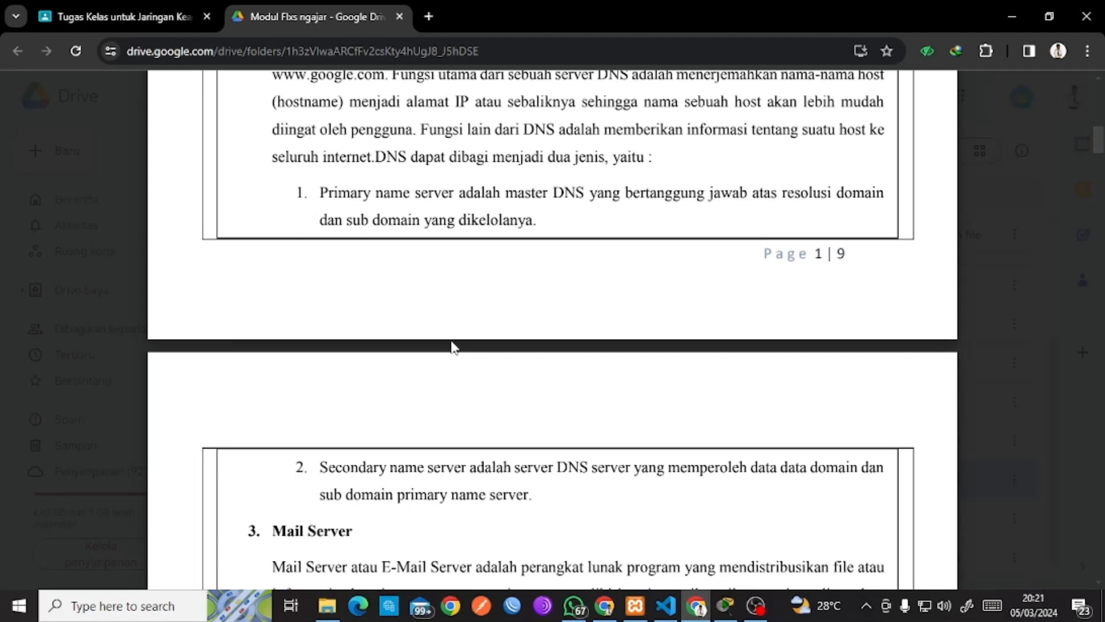
scroll(447, 305, down, 8)
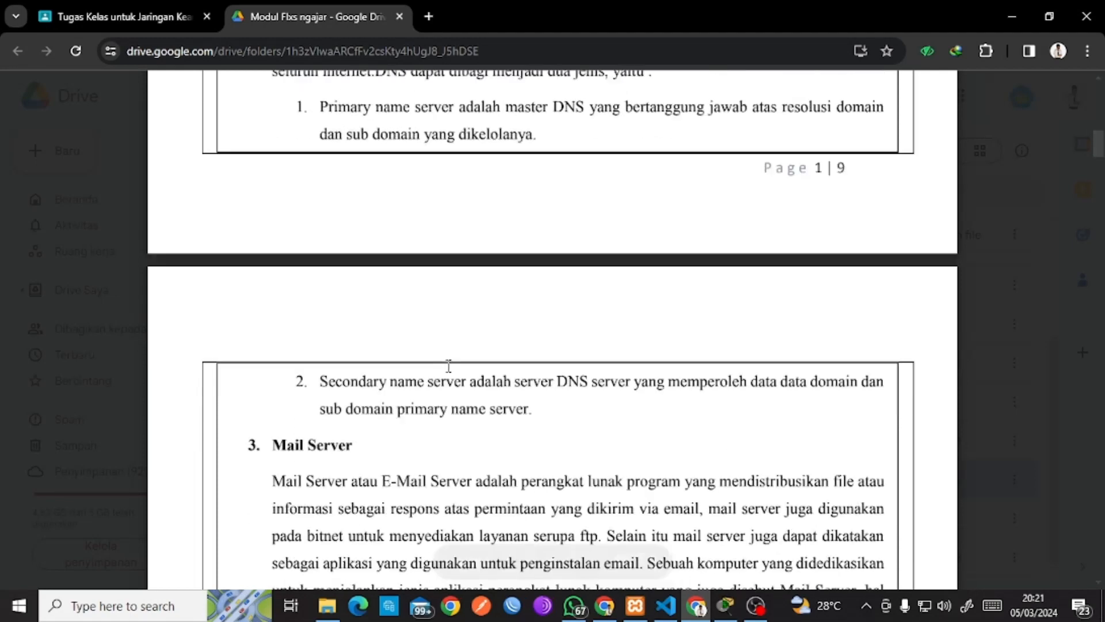
scroll(453, 364, down, 14)
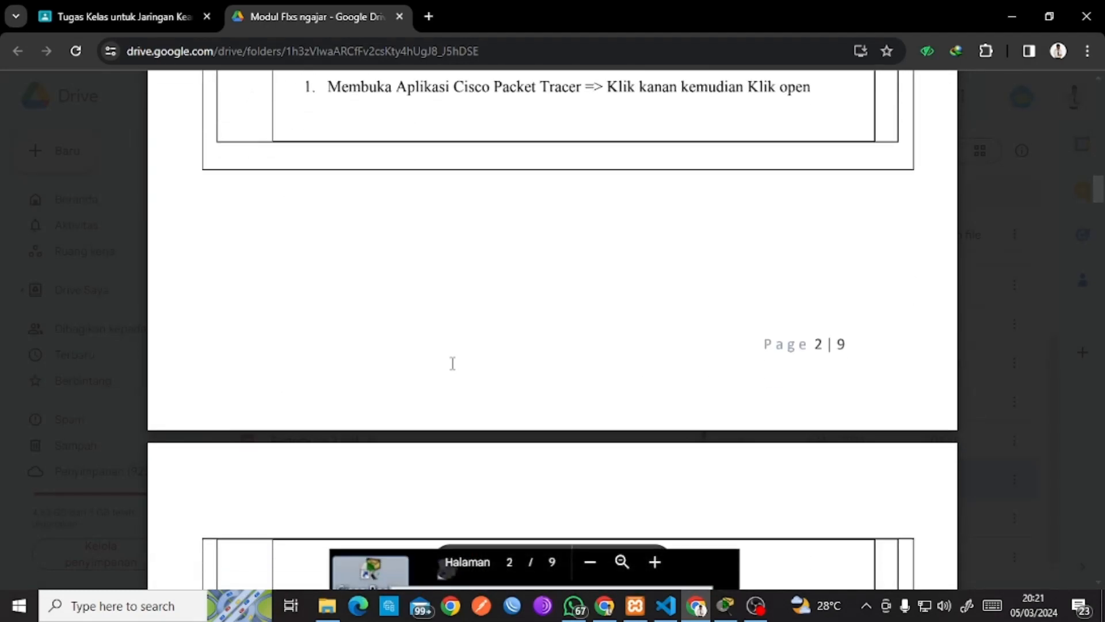
scroll(453, 363, down, 15)
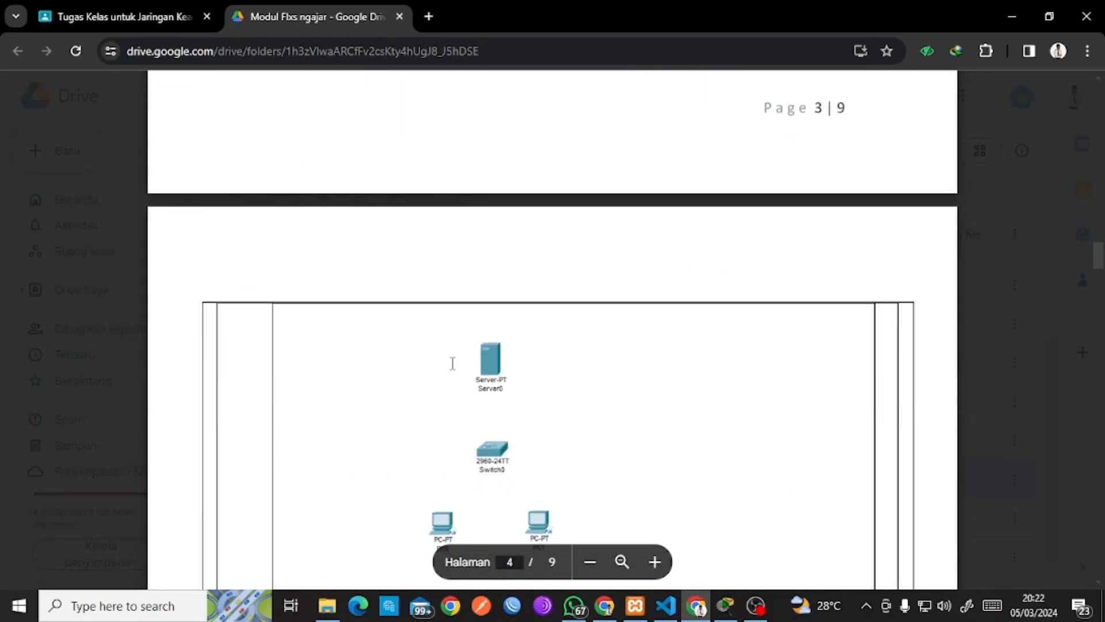
scroll(453, 362, down, 4)
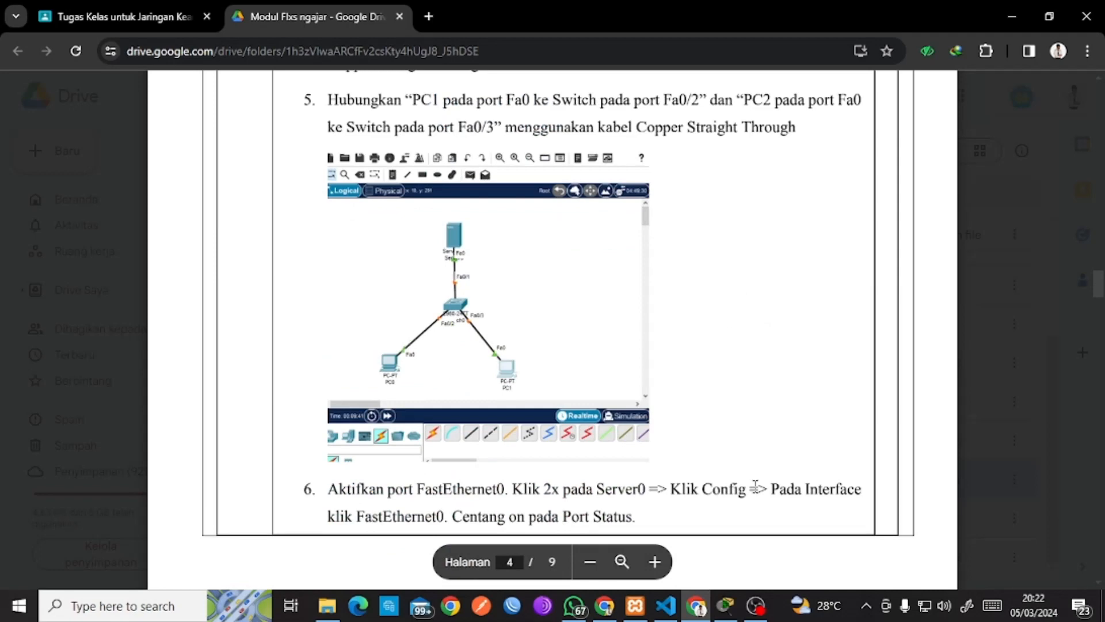
click(725, 604)
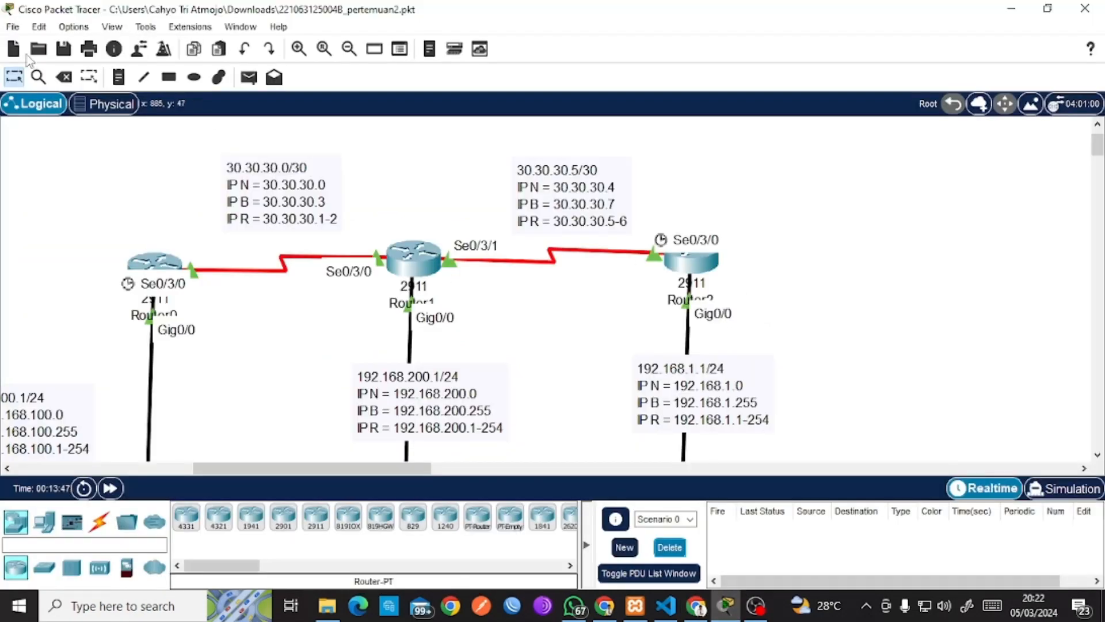
Start a new project after saving the current topology.
click(13, 27)
click(52, 61)
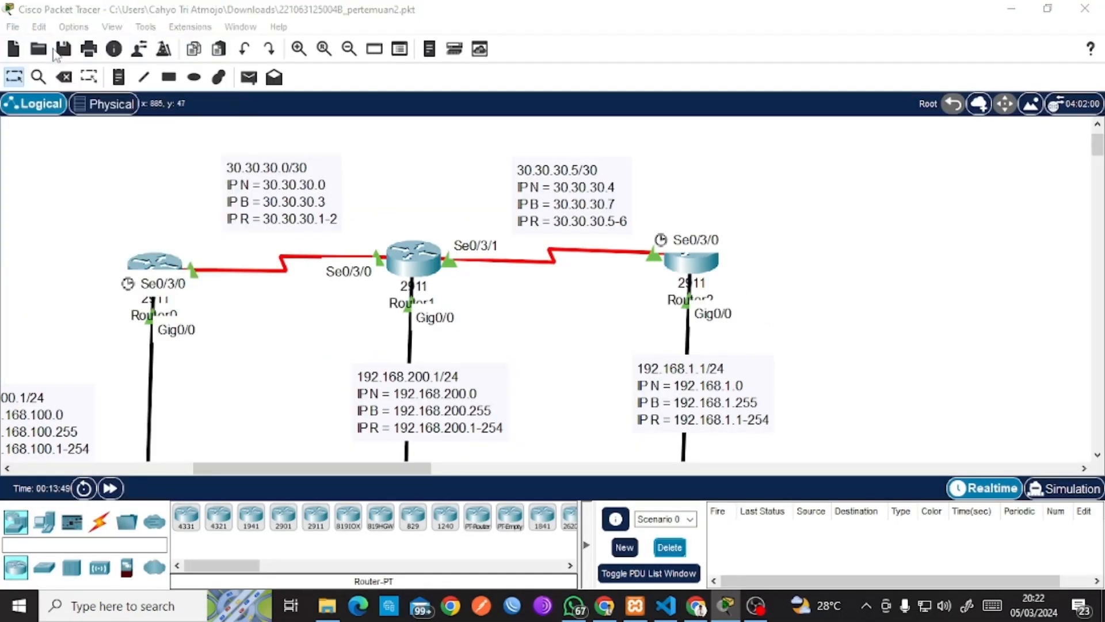
click(562, 323)
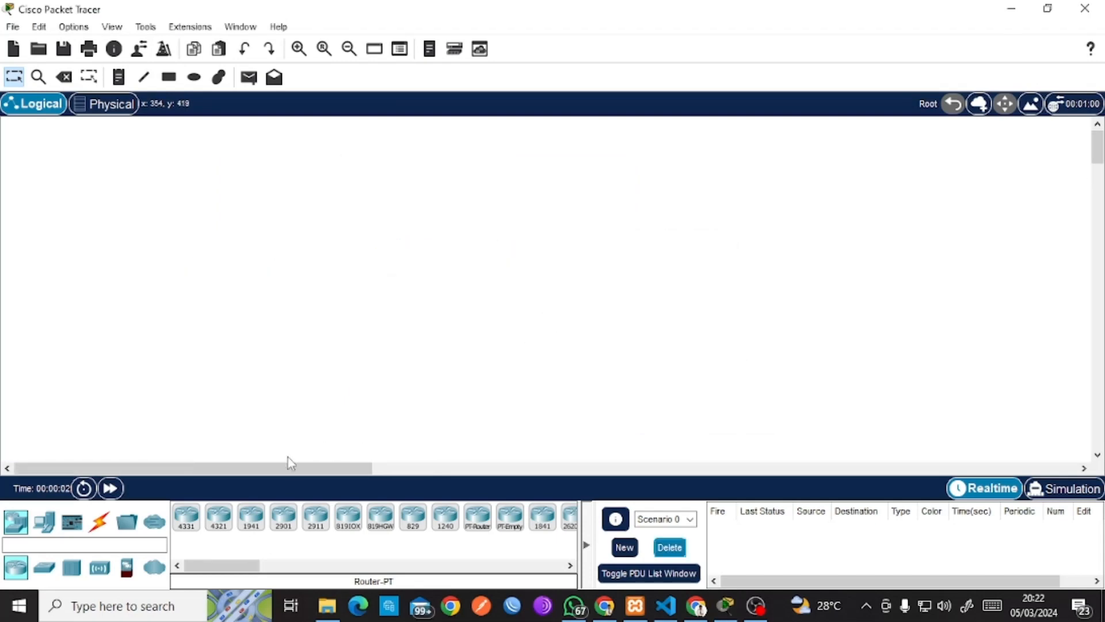
Place a 2911 router, a 2960 switch, a PC, and a server on the workspace, with the server at the left.
drag(246, 566, 256, 566)
click(266, 518)
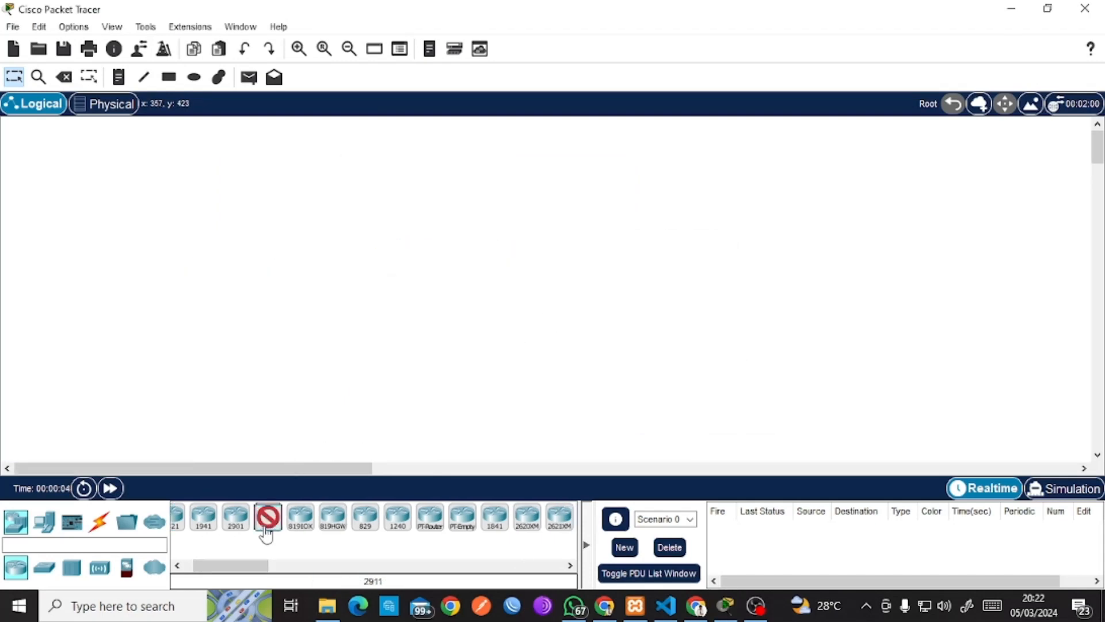
click(335, 173)
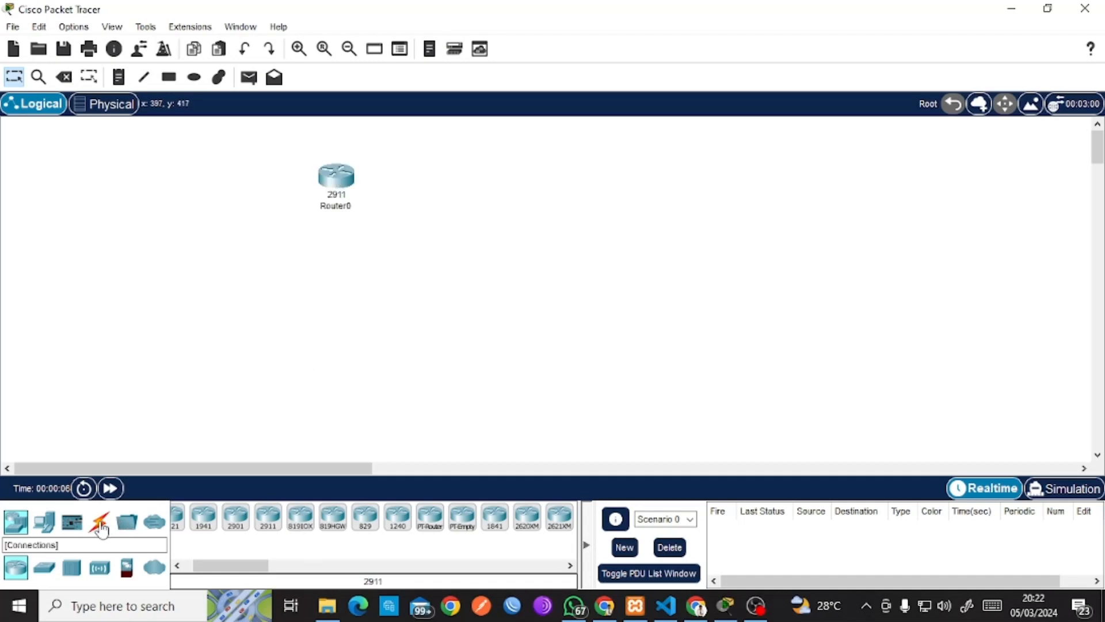
click(45, 567)
click(185, 518)
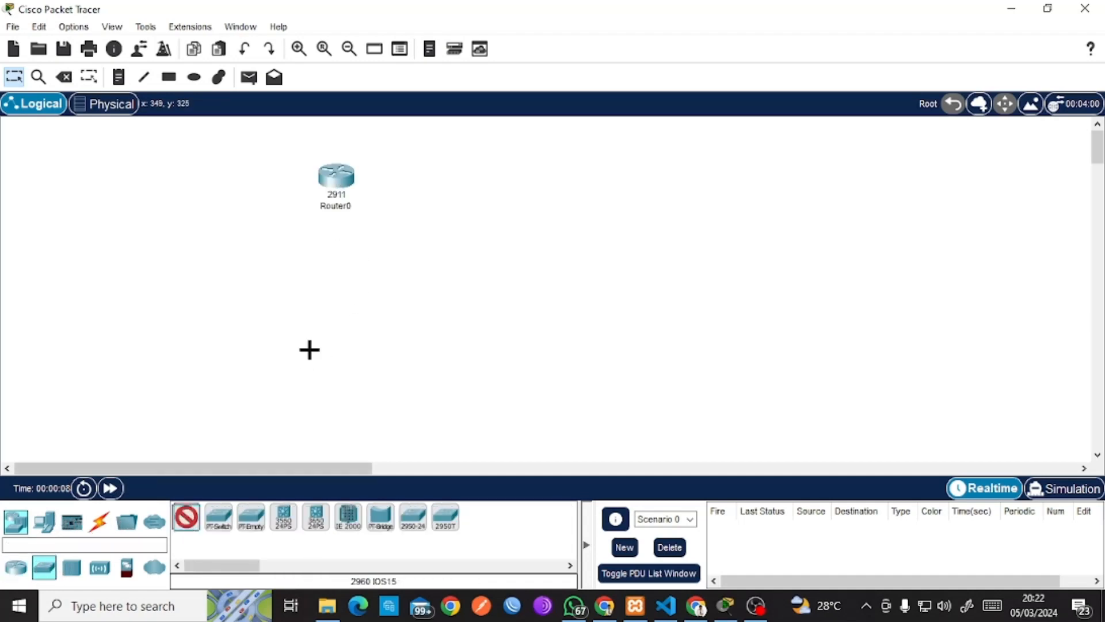
click(354, 279)
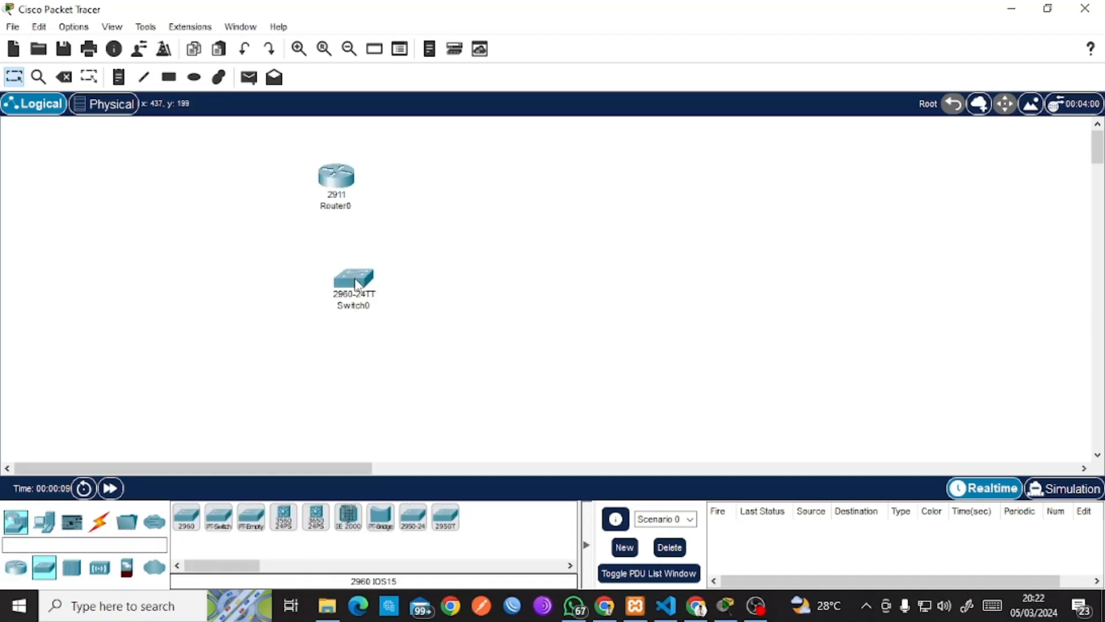
click(44, 521)
drag(186, 517, 340, 410)
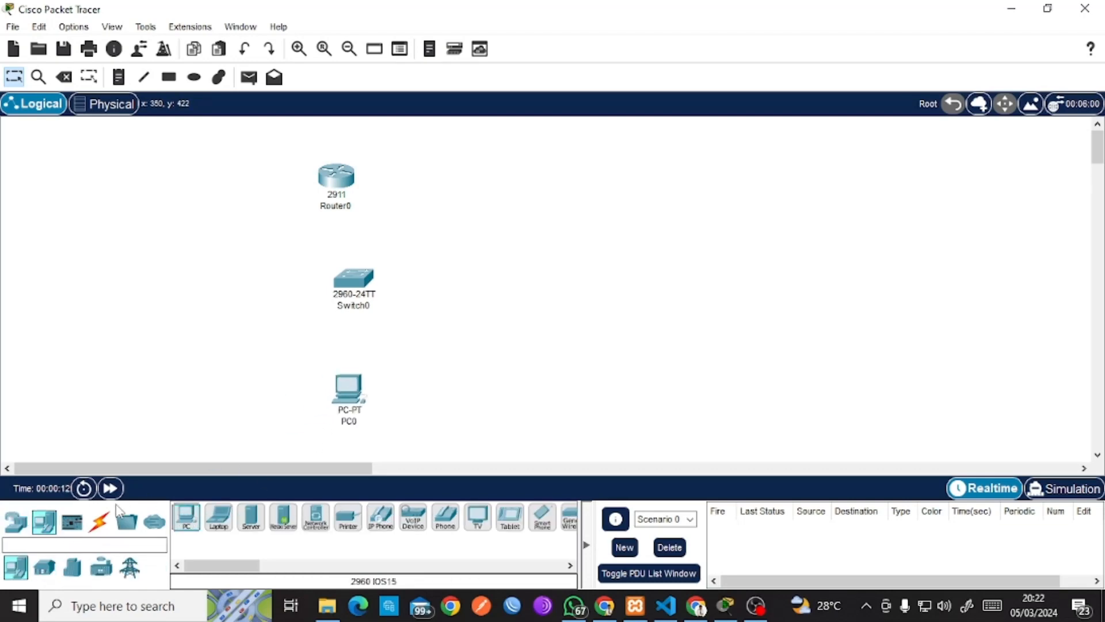
drag(251, 518, 240, 326)
drag(170, 232, 167, 243)
Line up Router0, Switch0 and PC0 in a vertical column.
drag(333, 190, 351, 179)
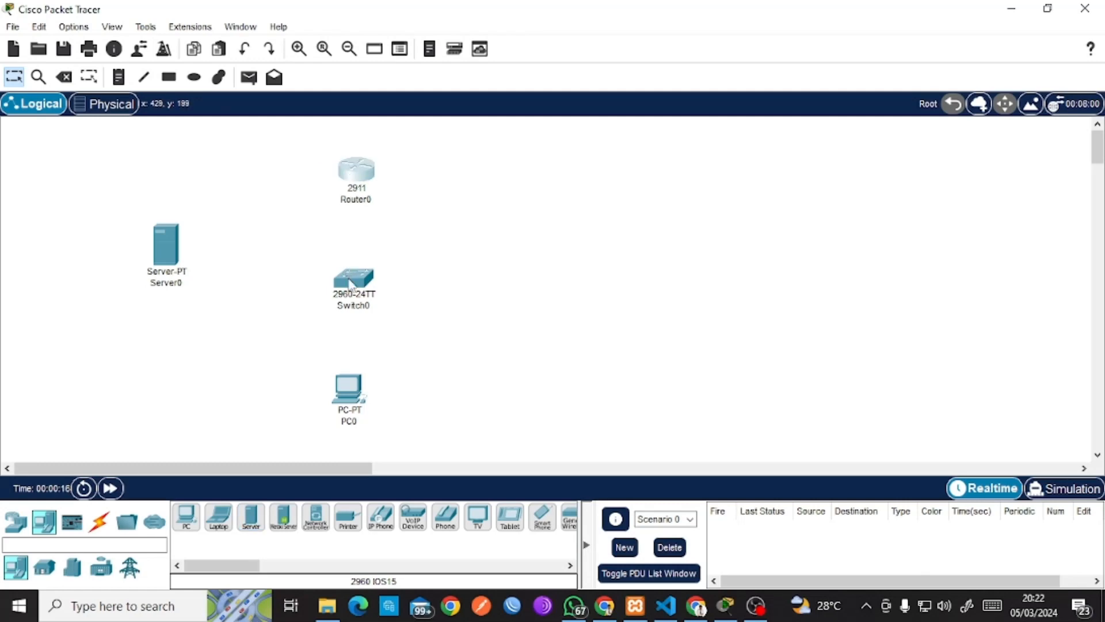
drag(350, 282, 345, 277)
mouse_move(358, 396)
mouse_down()
mouse_move(348, 391)
mouse_move(356, 397)
mouse_up()
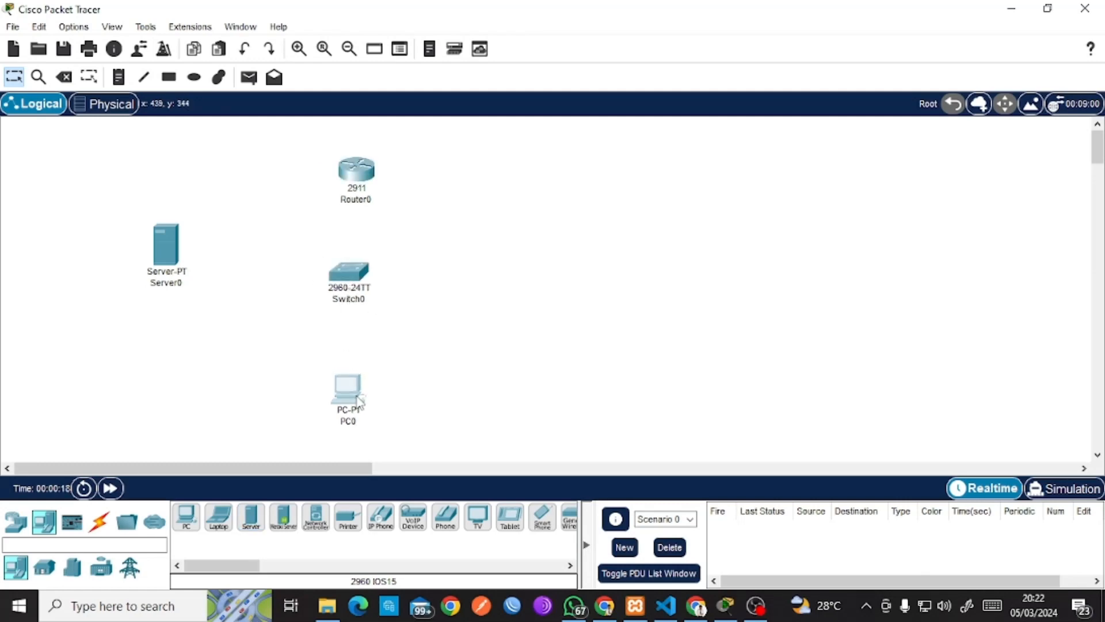
drag(353, 299, 350, 306)
drag(369, 182, 363, 193)
drag(358, 410, 355, 412)
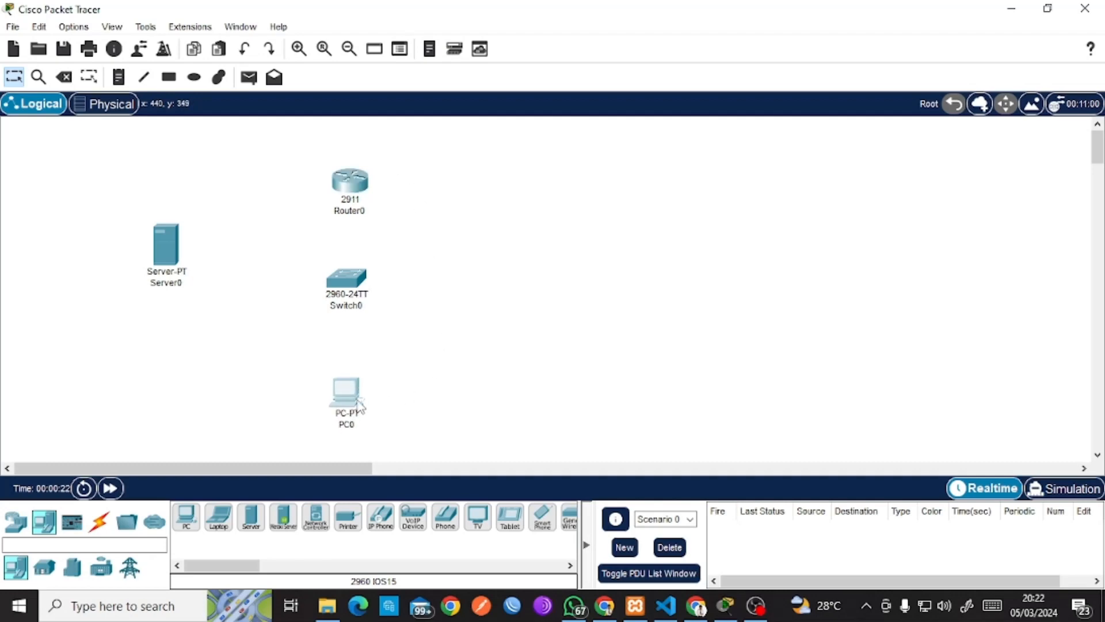
Connect Router0 Gig0/0 to Switch0 Gig0/1 with a copper straight-through cable.
click(99, 524)
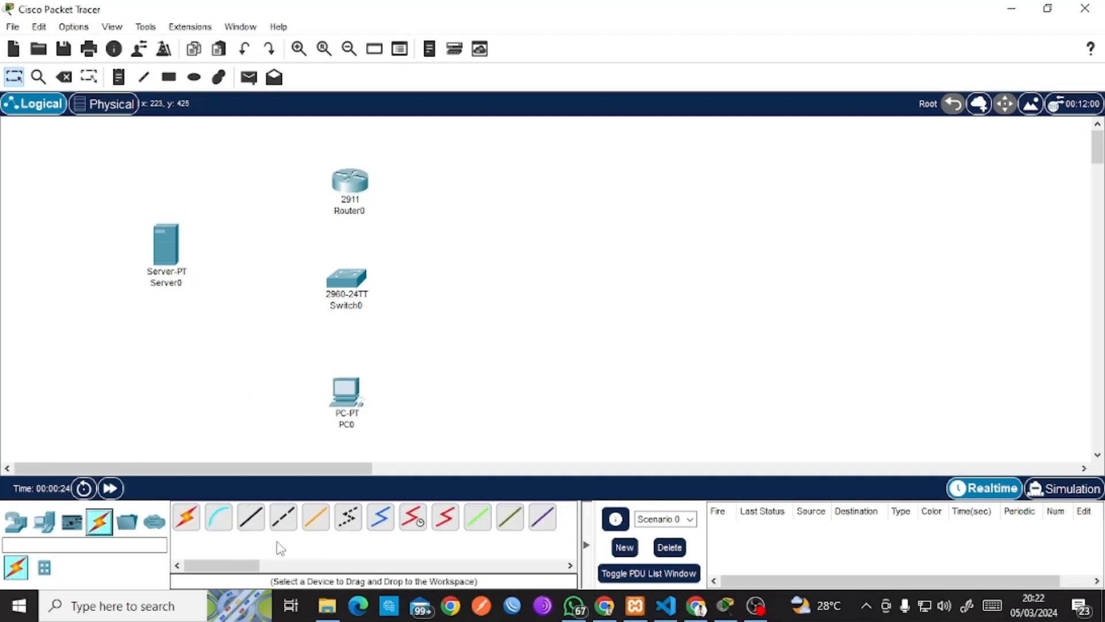
click(251, 527)
click(358, 176)
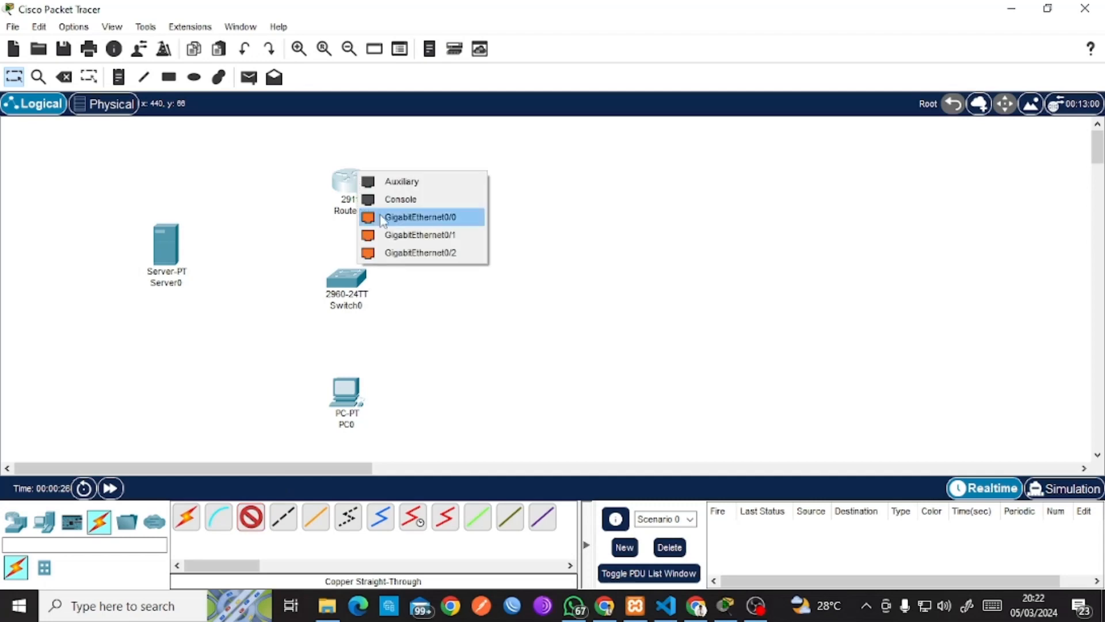
click(423, 217)
click(343, 283)
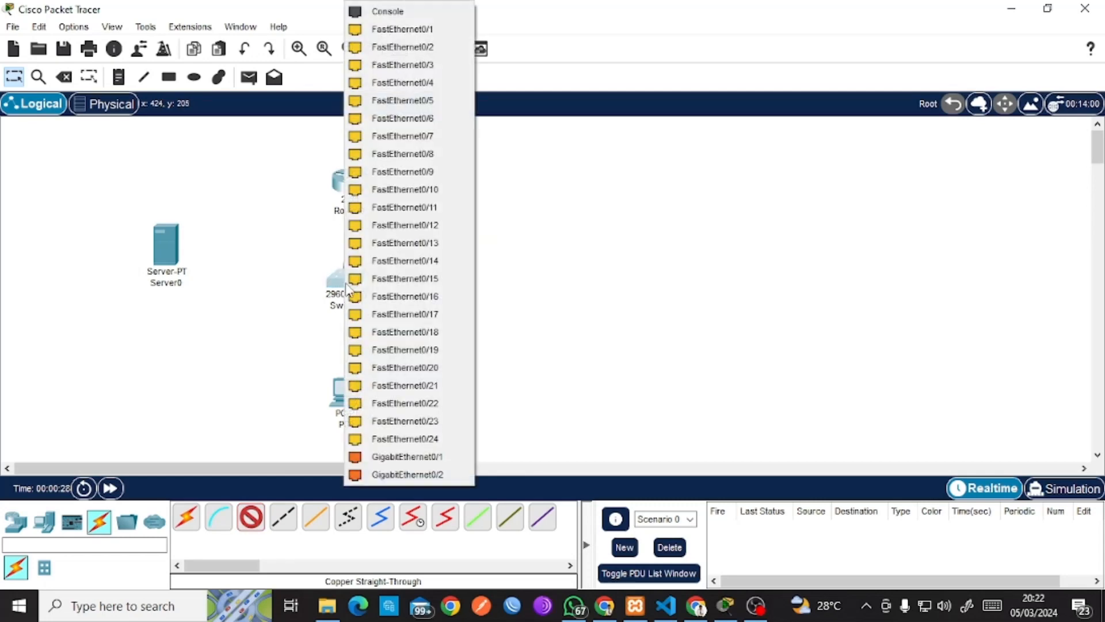
click(418, 457)
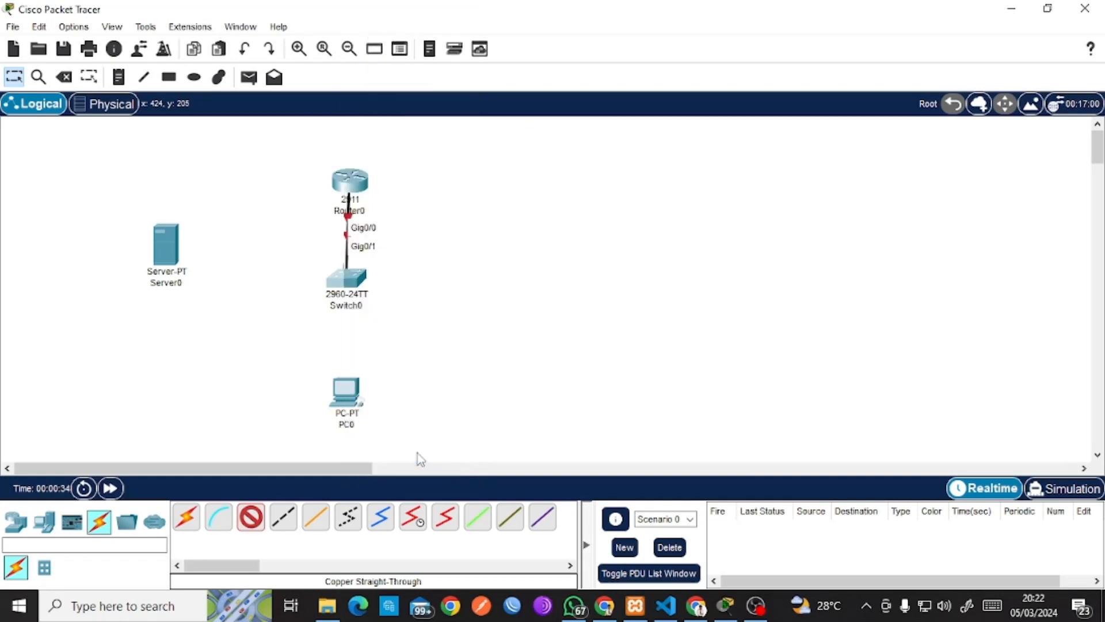
drag(338, 296, 338, 306)
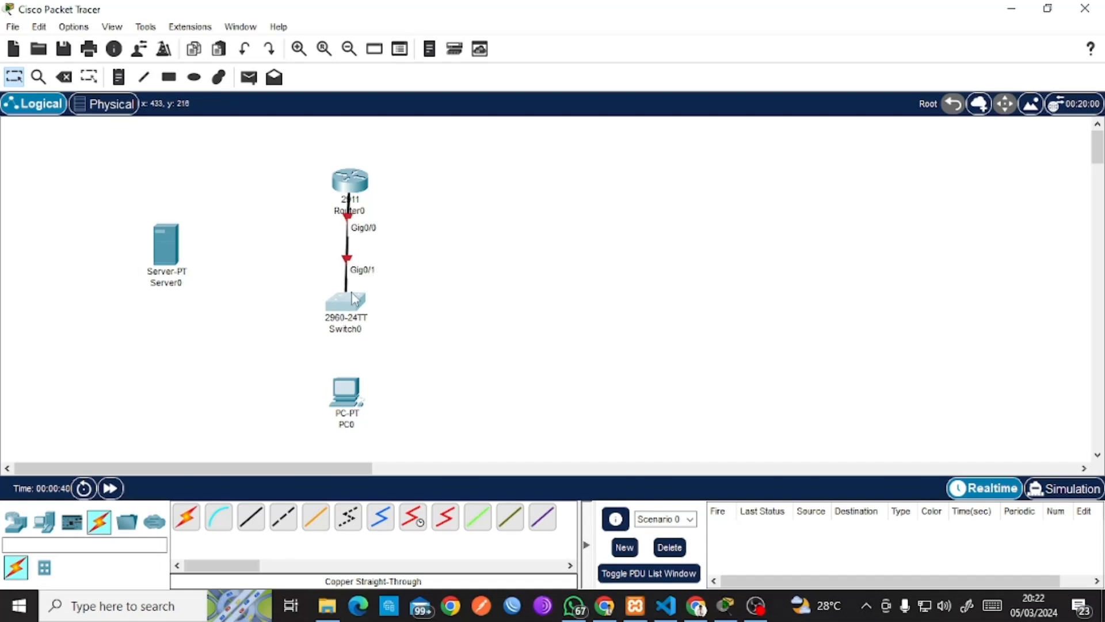
Connect Switch0 Fa0/1 to Server0 Fa0 with a copper straight-through cable.
click(250, 518)
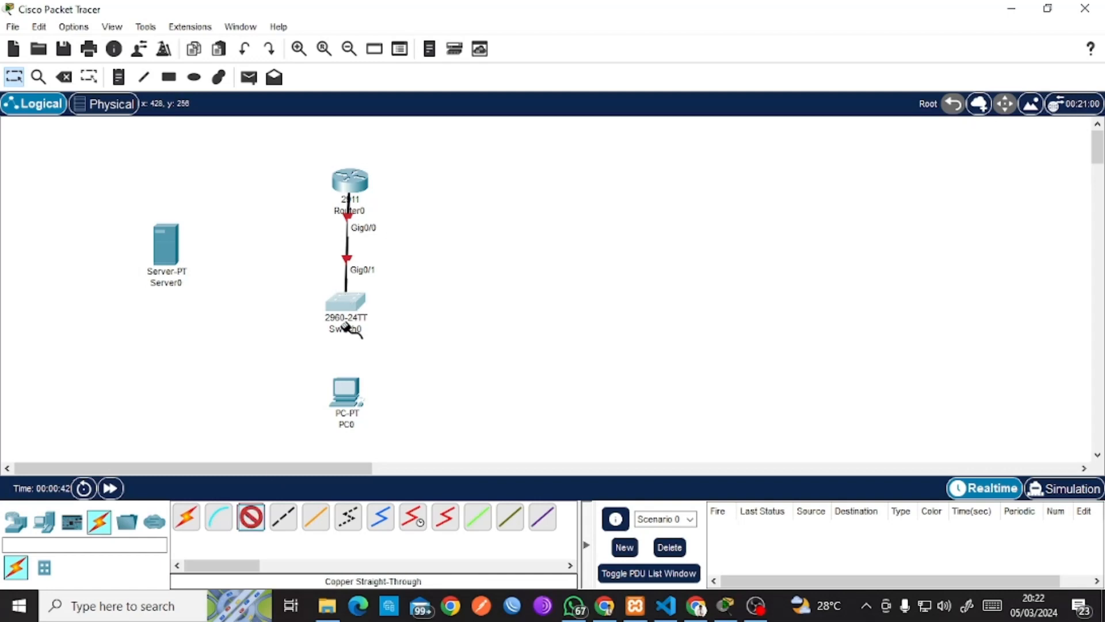
click(347, 322)
click(429, 46)
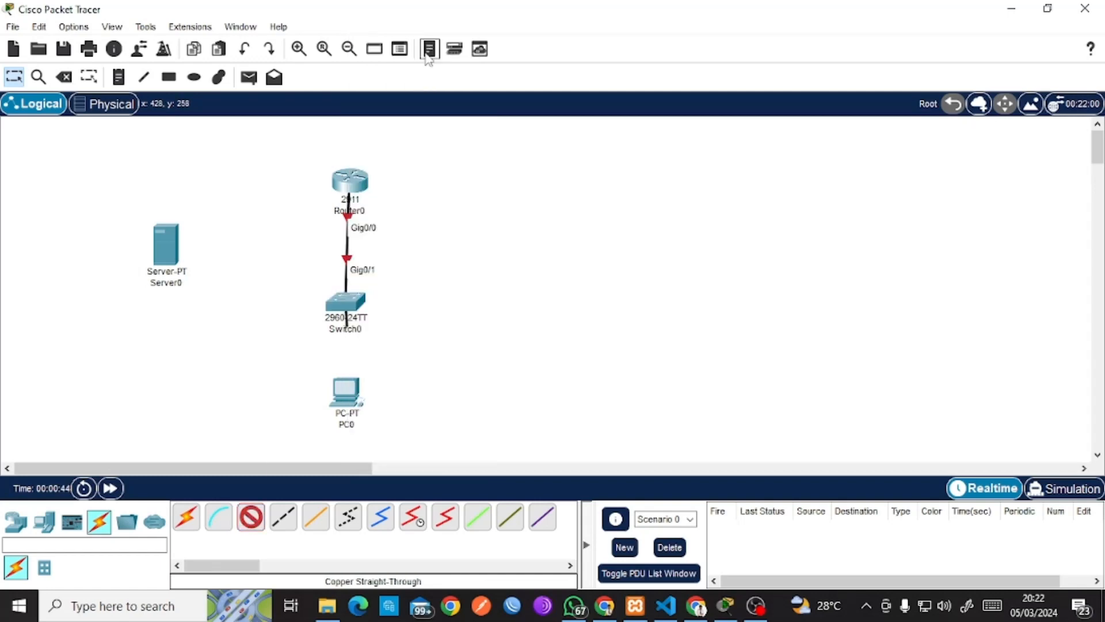
click(175, 251)
click(209, 262)
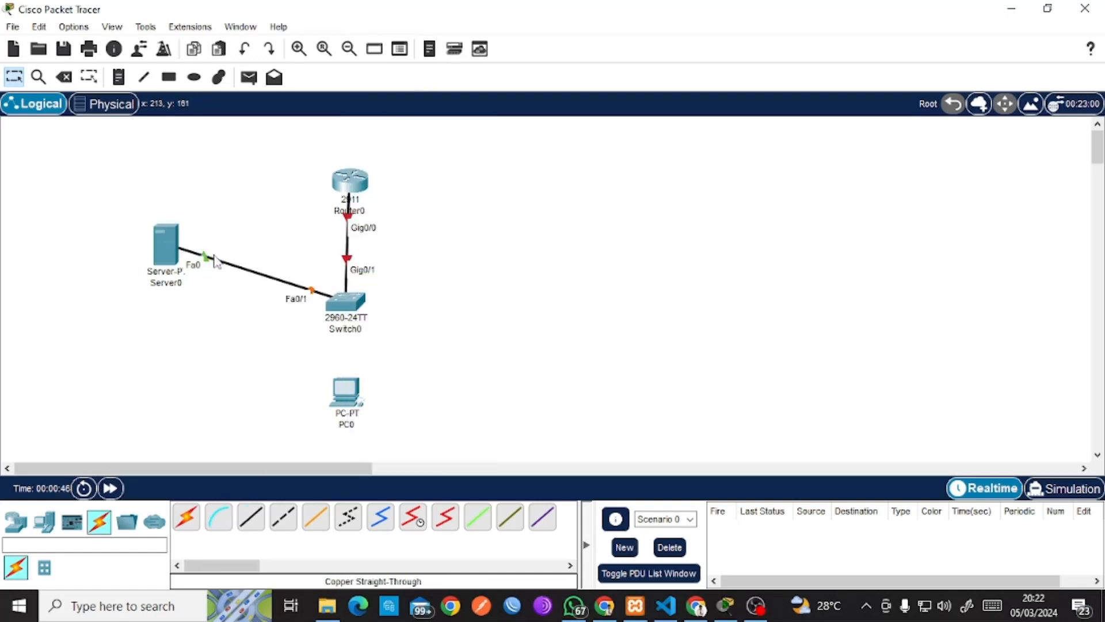
Connect Switch0 Fa0/2 to PC0 Fa0, lower PC0 and Server0, and open Router0's settings.
click(340, 295)
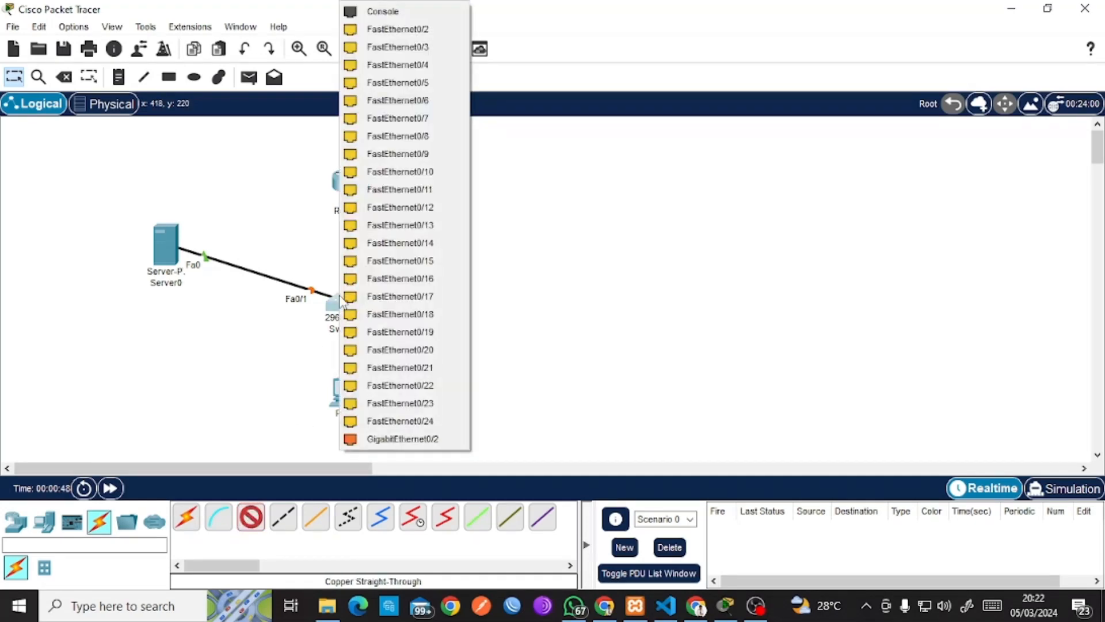
click(403, 46)
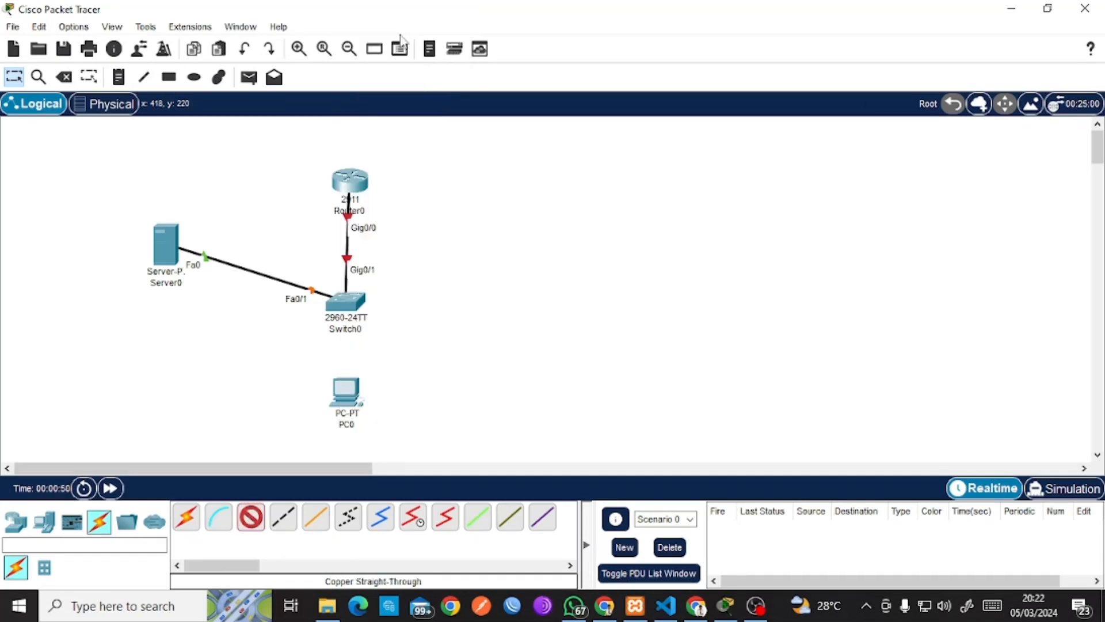
click(347, 397)
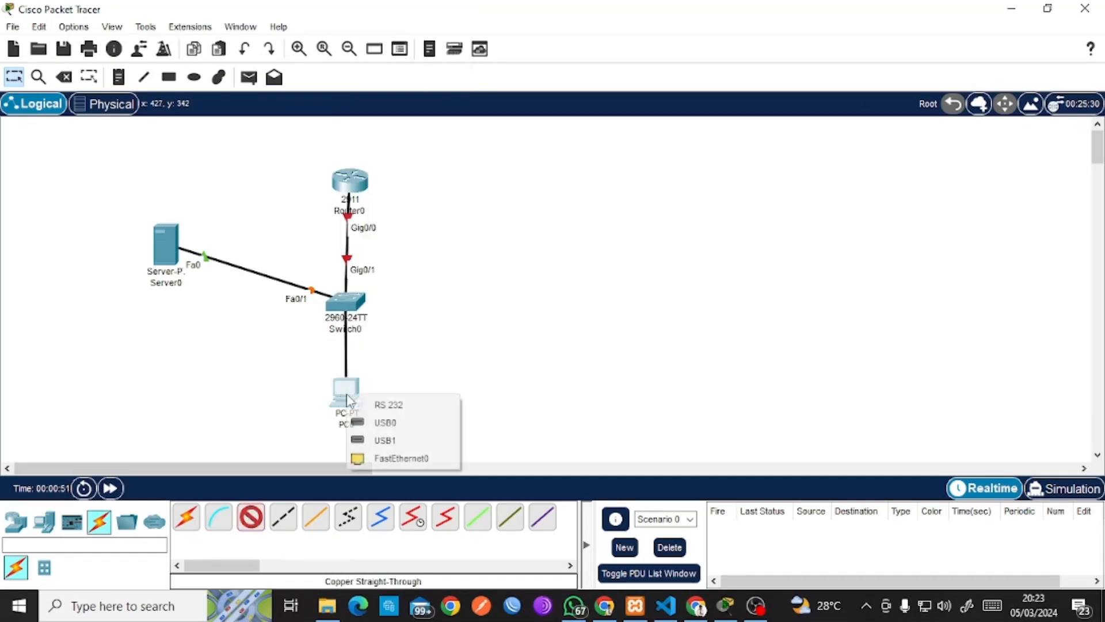
click(374, 458)
drag(347, 397, 347, 429)
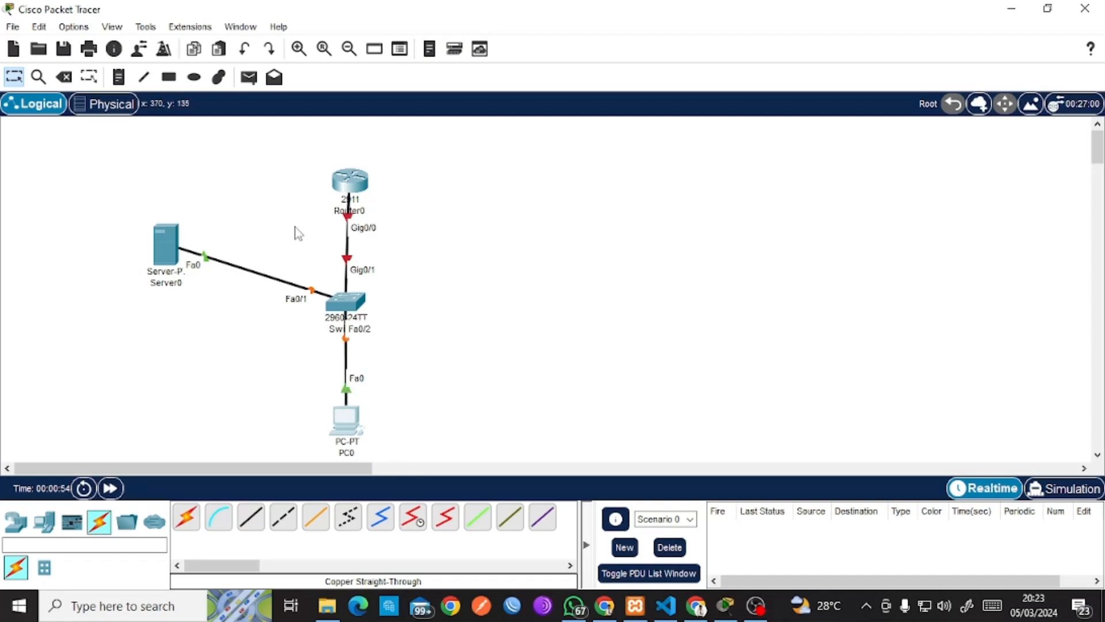
drag(165, 245, 166, 281)
click(358, 177)
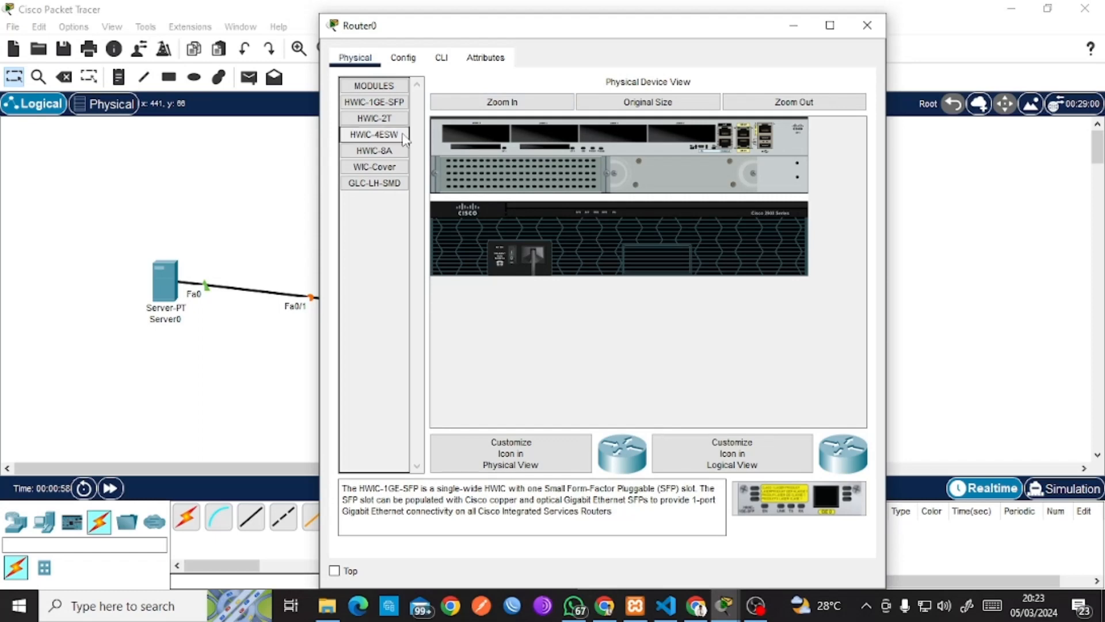
Install an HWIC-2T module in Router0, then copy the router, switch and PC to the right.
drag(374, 118, 477, 144)
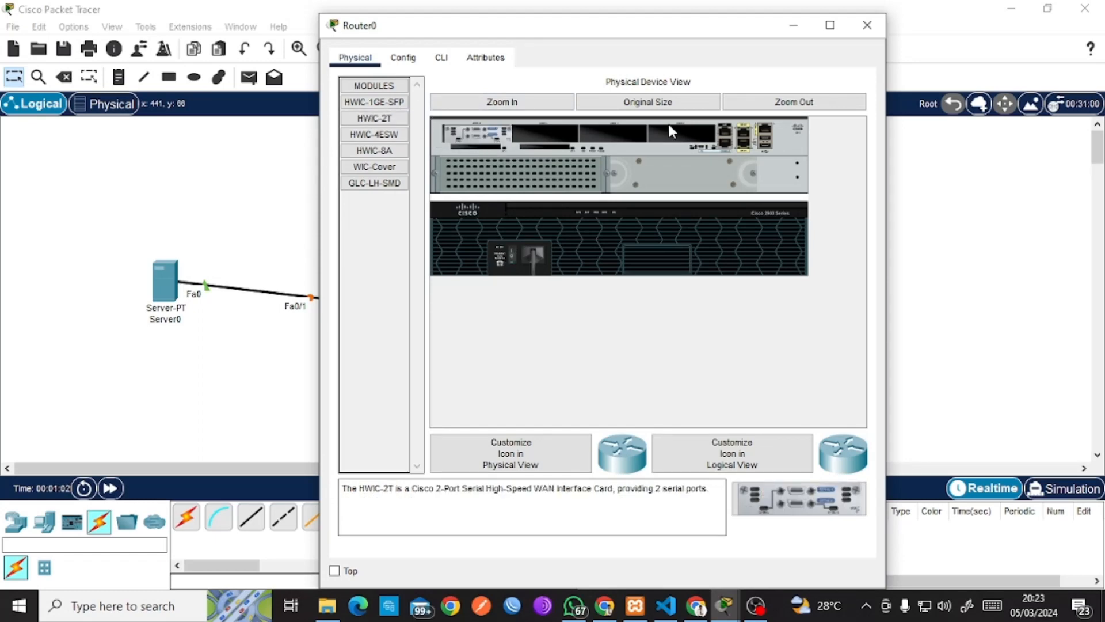
click(867, 24)
drag(273, 140, 401, 477)
key(ctrl+c)
key(ctrl+v)
drag(345, 151, 503, 188)
Join Router0 and Router0(1) Serial0/3/0 ports with a Serial DTE cable, then adjust the copy's position.
click(445, 516)
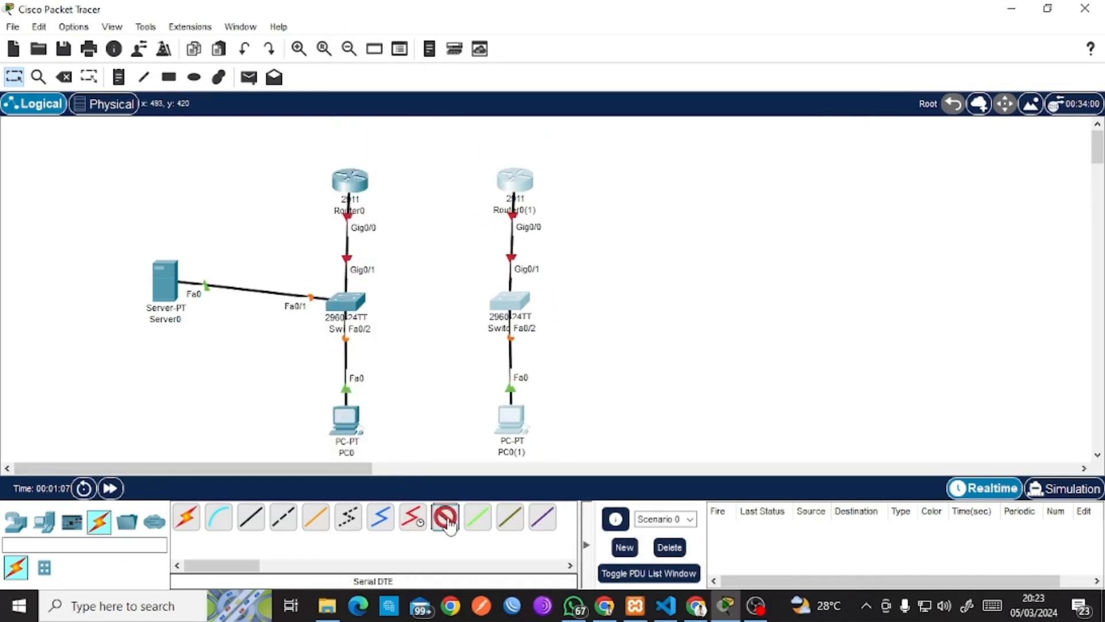
click(349, 179)
click(417, 272)
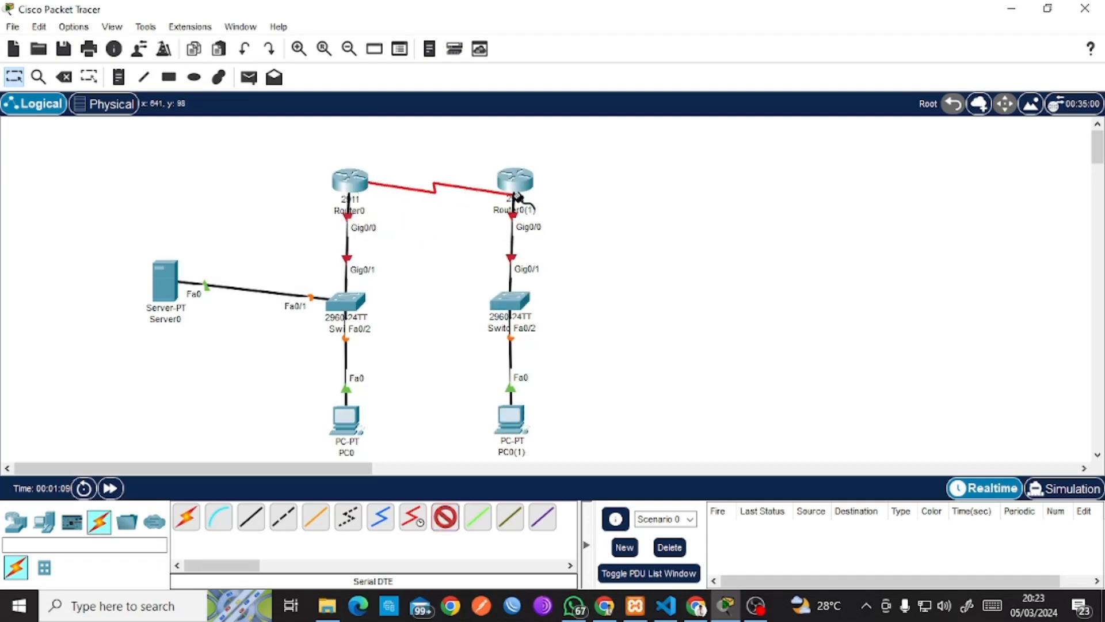
click(517, 195)
click(552, 258)
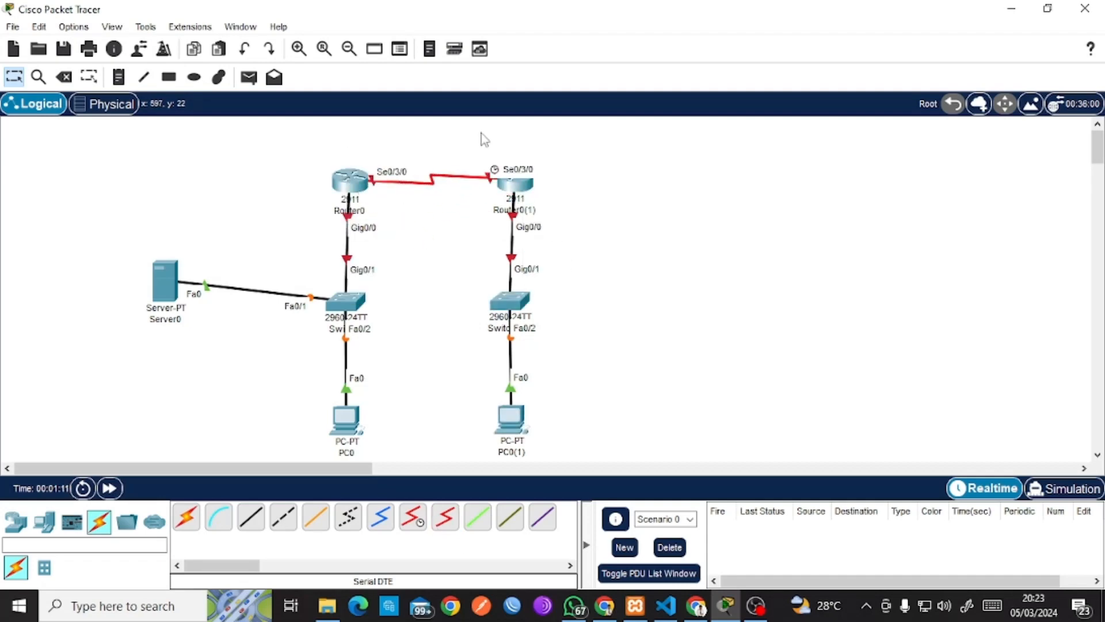
drag(468, 131, 549, 457)
drag(521, 190, 551, 190)
click(636, 202)
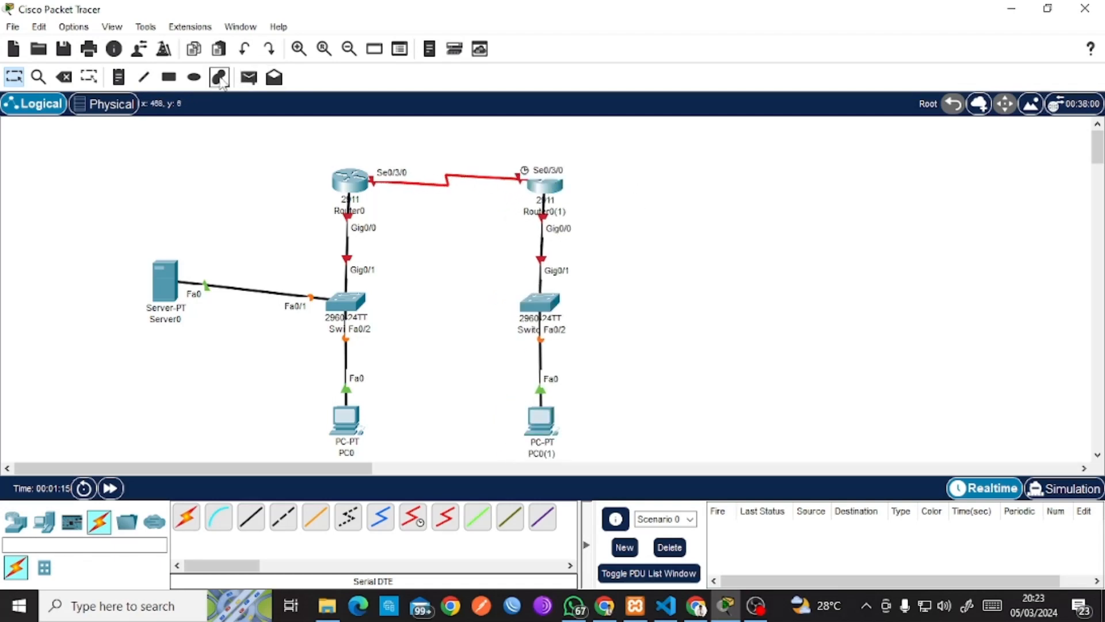
Add notes 10.10.10.1/30 above the serial link and 192.168.200.1/24 by Router0(1)'s LAN.
click(118, 77)
click(418, 130)
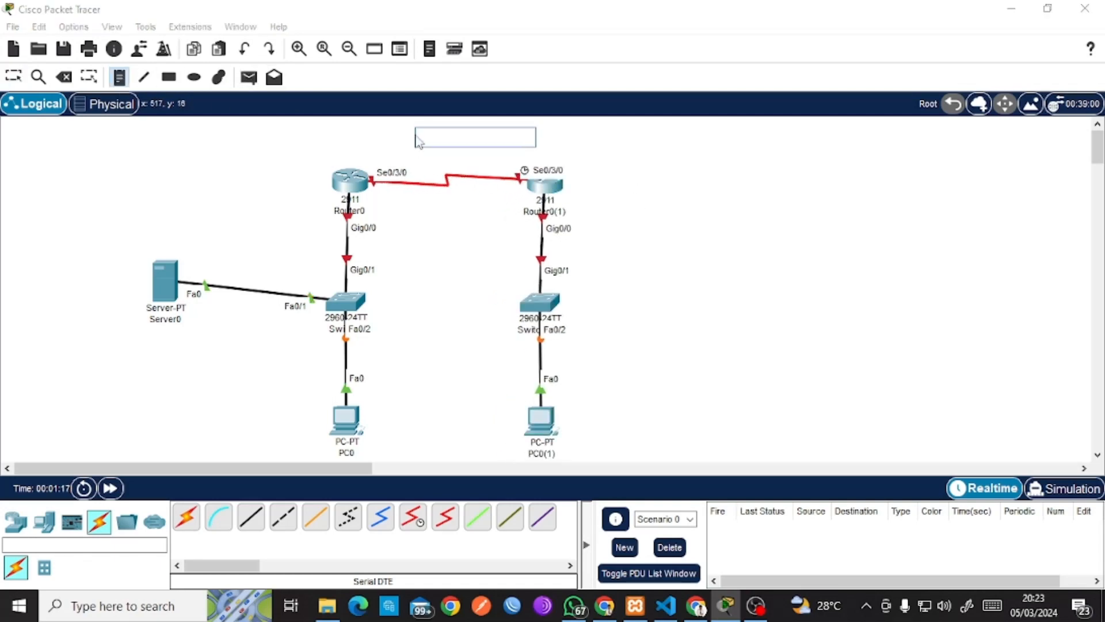
click(410, 145)
text(10.10.10.1/30)
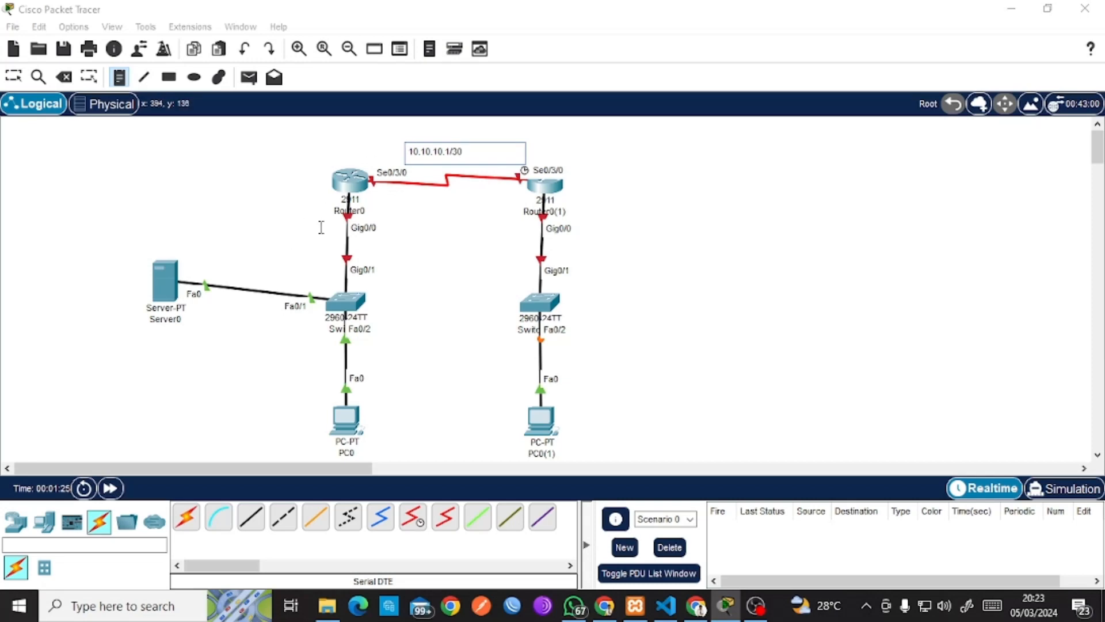
click(303, 229)
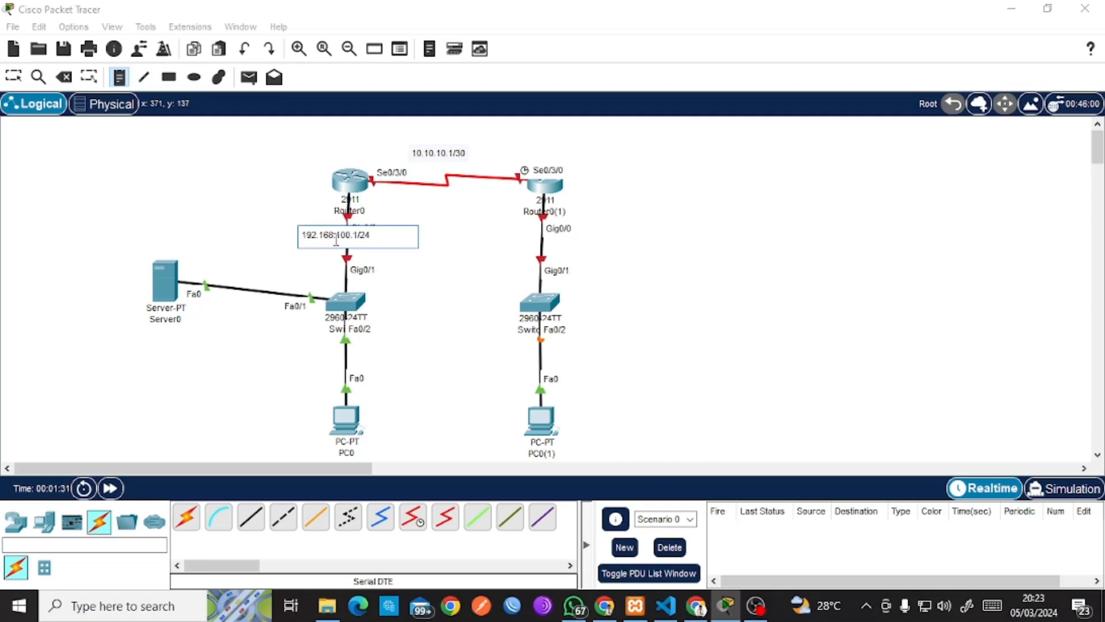
click(567, 246)
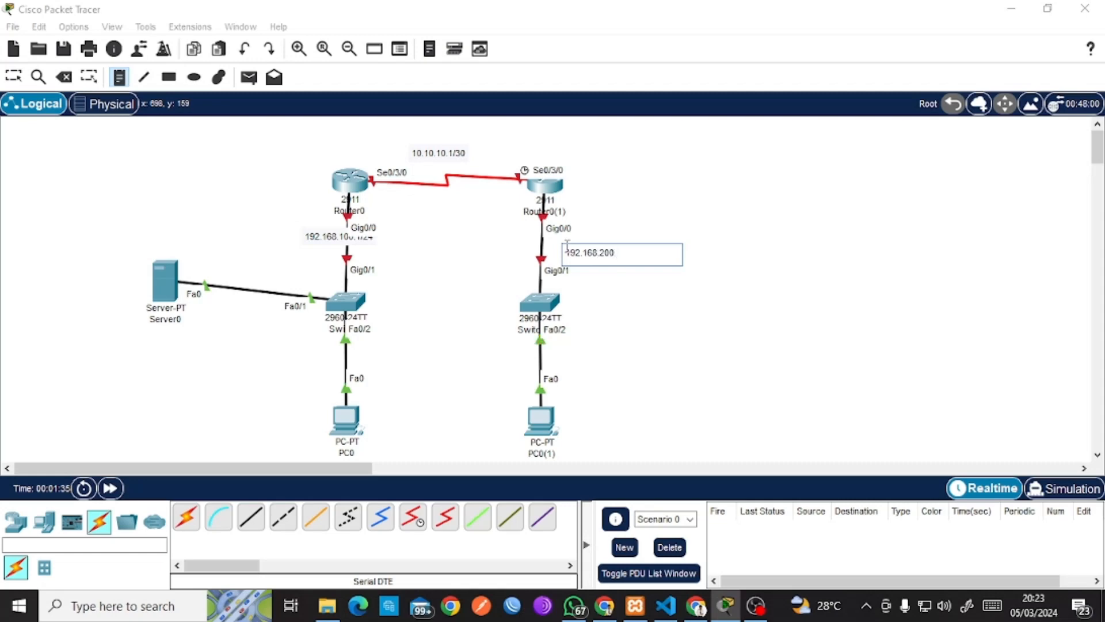
text(192.168.200.1/24)
Move the 192.168.100.1/24 note left and the 192.168.200.1/24 note slightly right.
click(13, 77)
drag(651, 265, 559, 257)
click(685, 247)
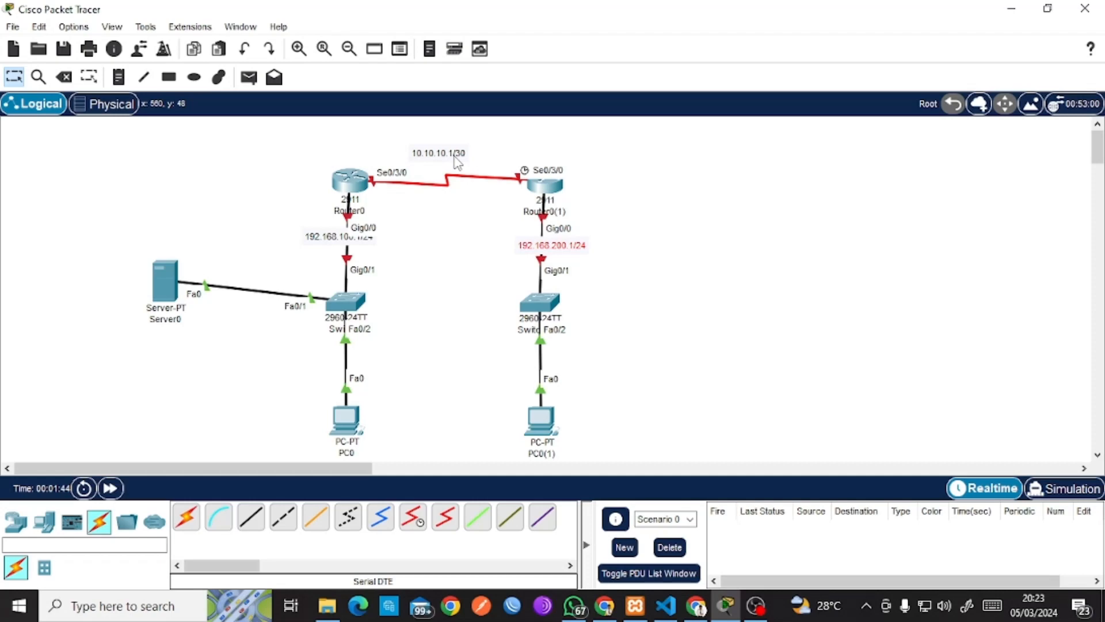
drag(332, 239, 301, 243)
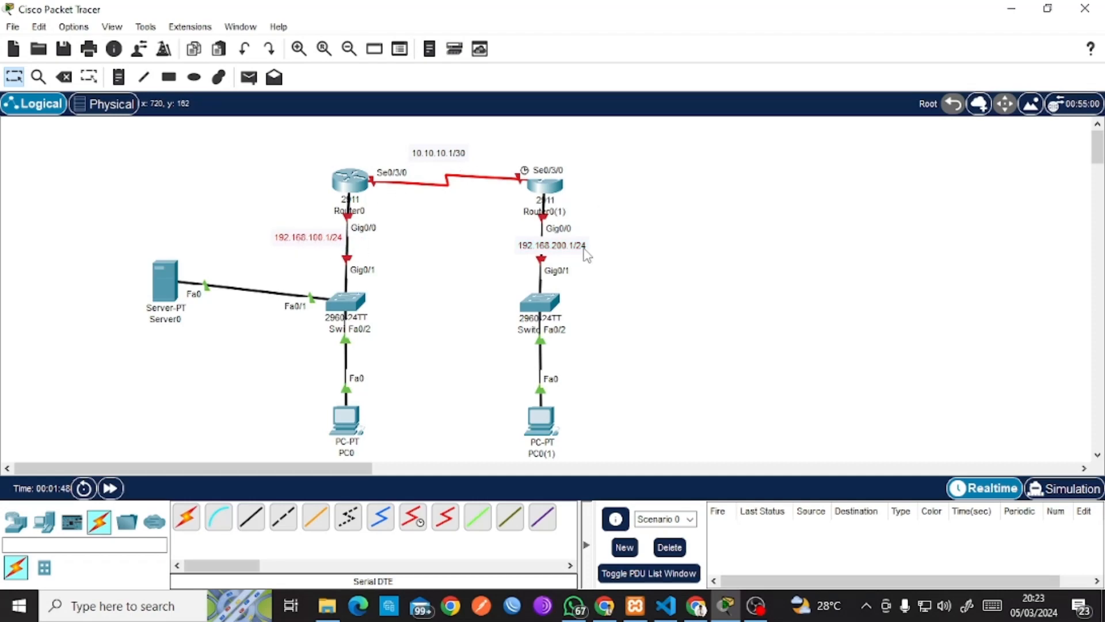
drag(583, 249, 596, 246)
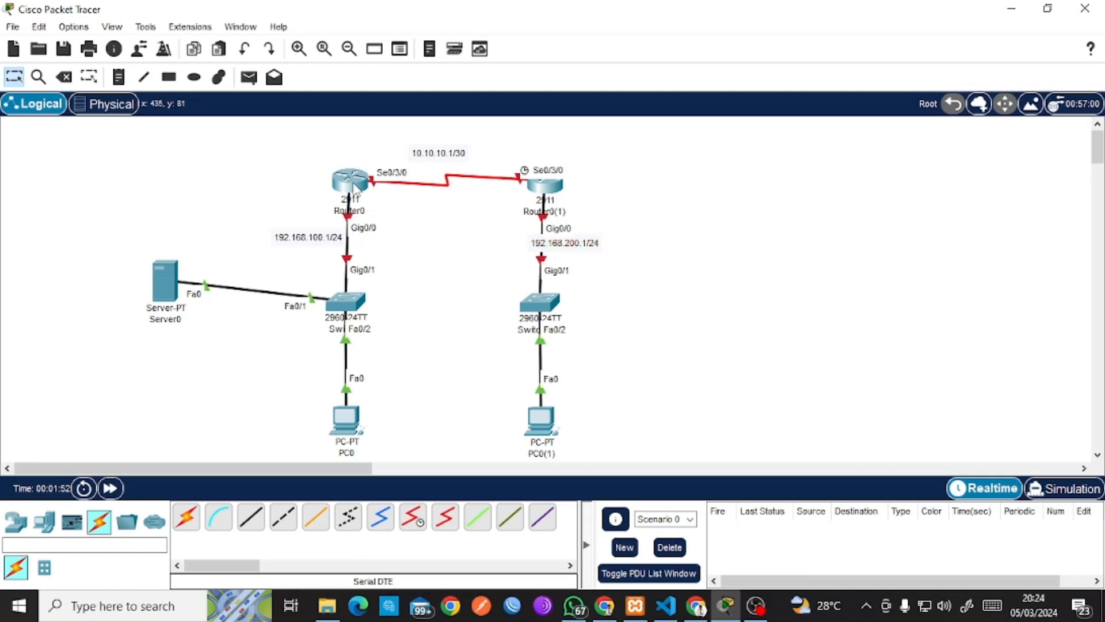
Open Router0's GigabitEthernet0/0 configuration page.
click(355, 186)
drag(519, 34, 691, 46)
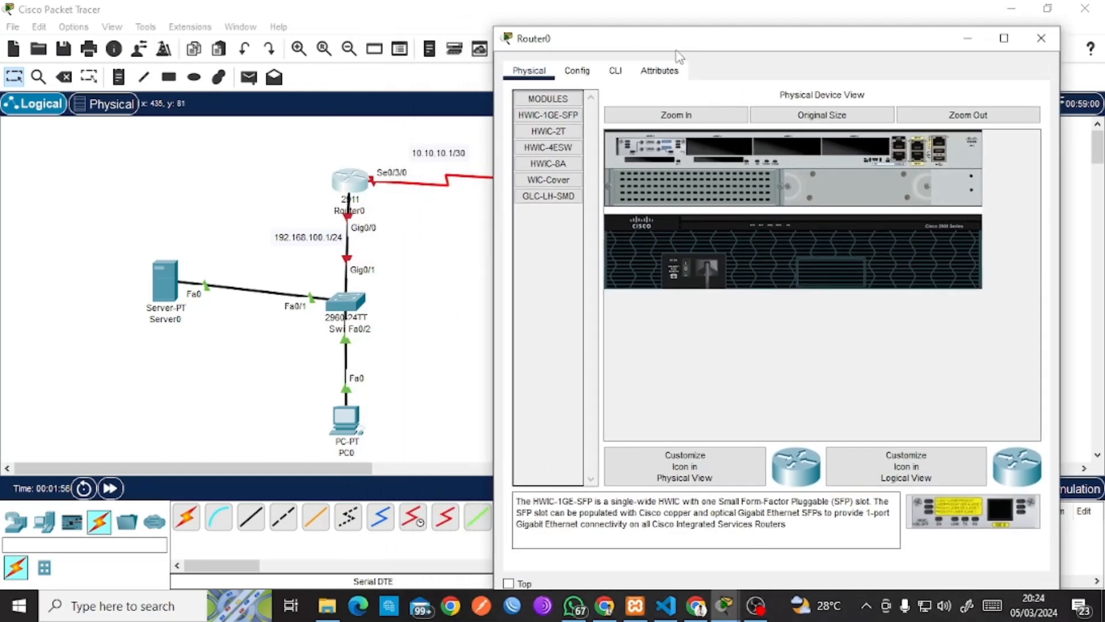
click(584, 78)
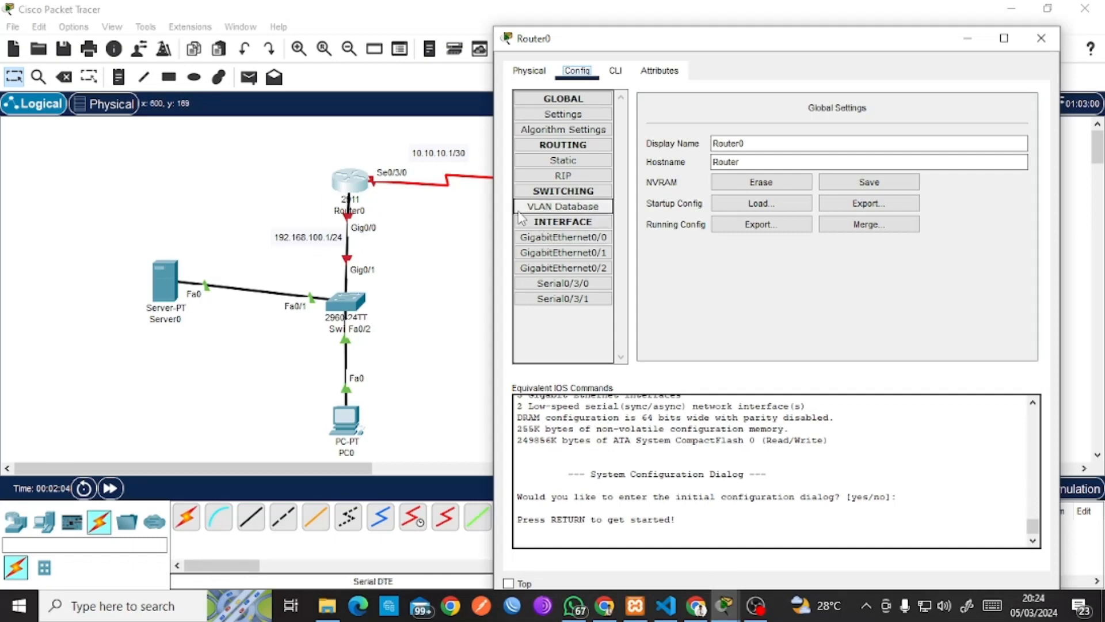
click(541, 237)
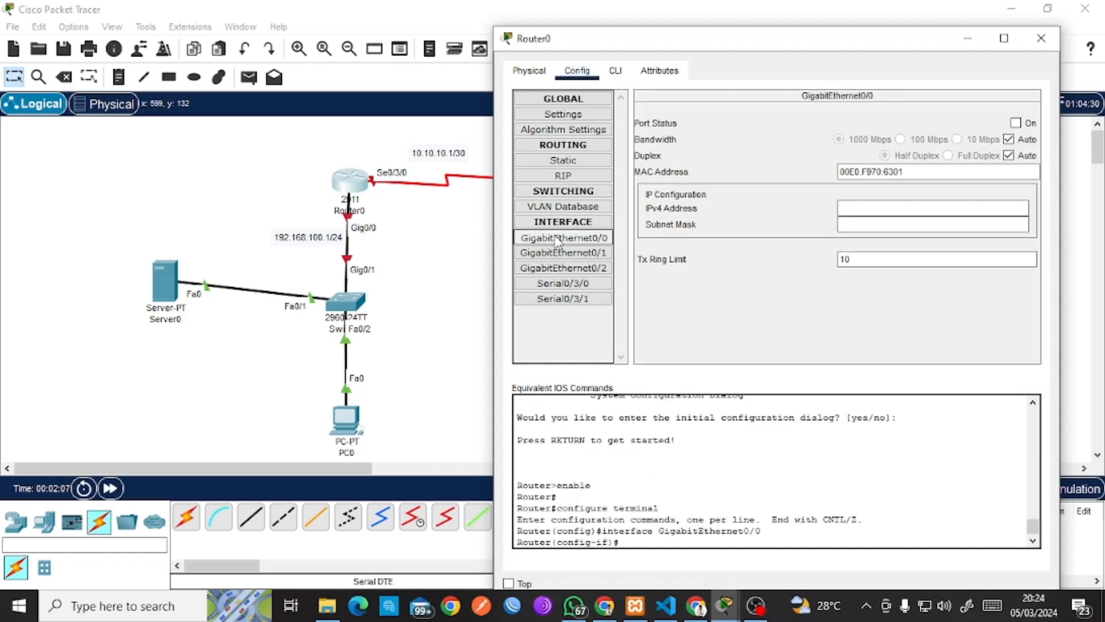
Give GigabitEthernet0/0 192.168.100.1 with mask 255.255.255.0, turn it on, then open Serial0/3/0.
click(969, 210)
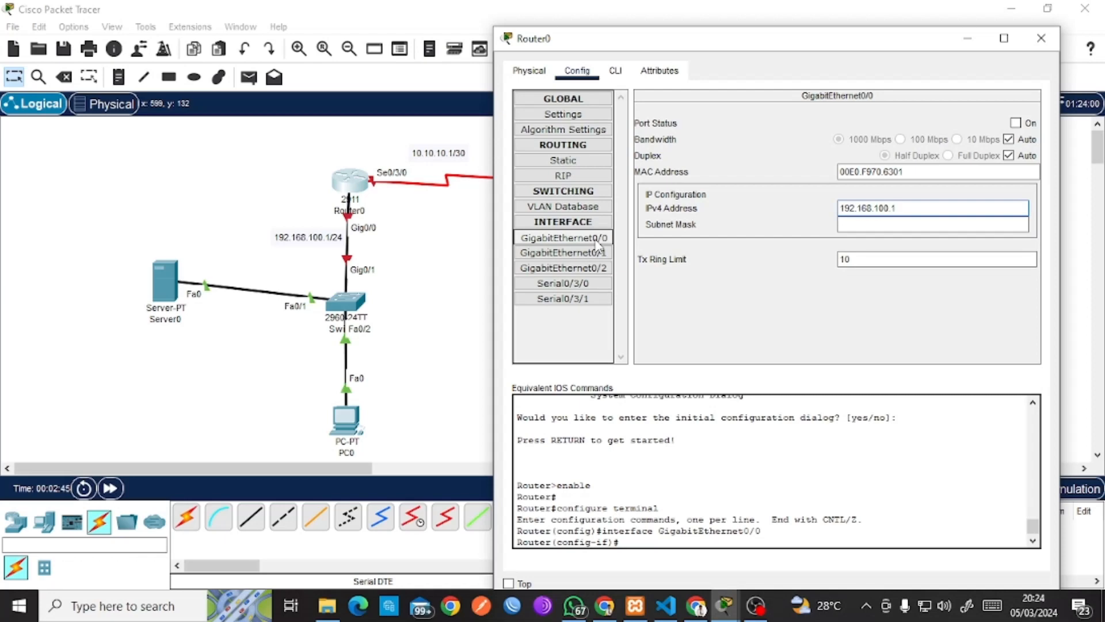
key(Tab)
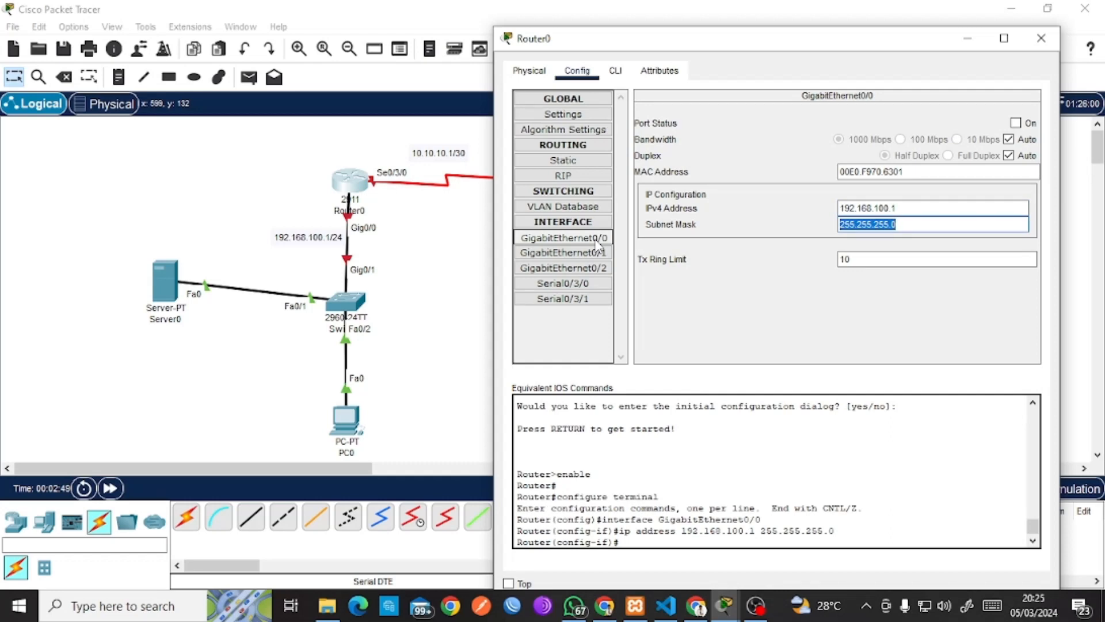
click(596, 238)
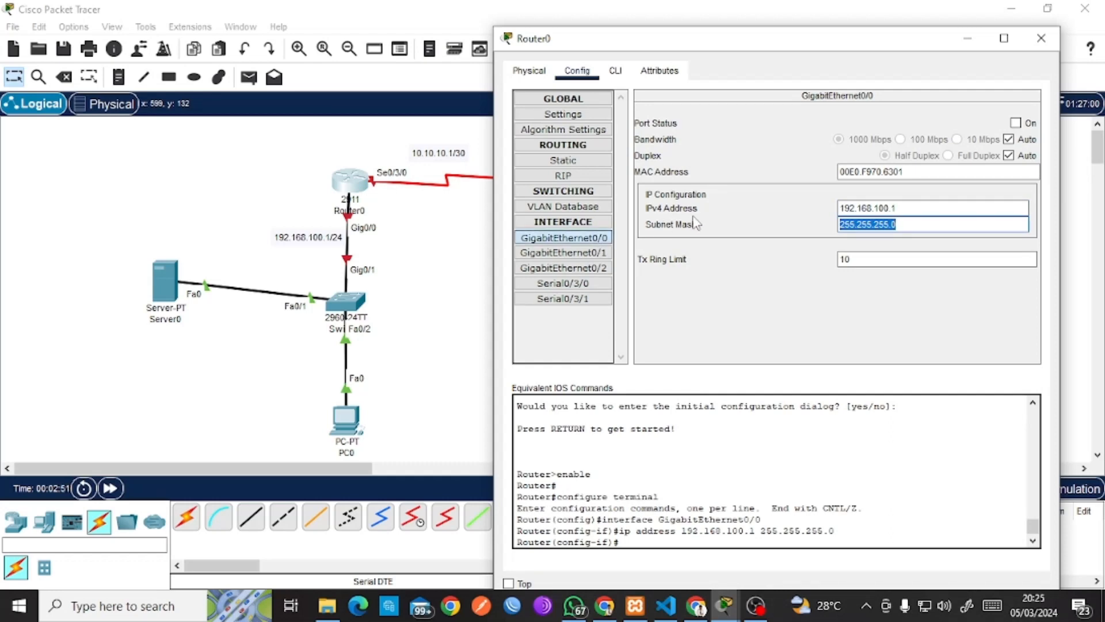
click(922, 228)
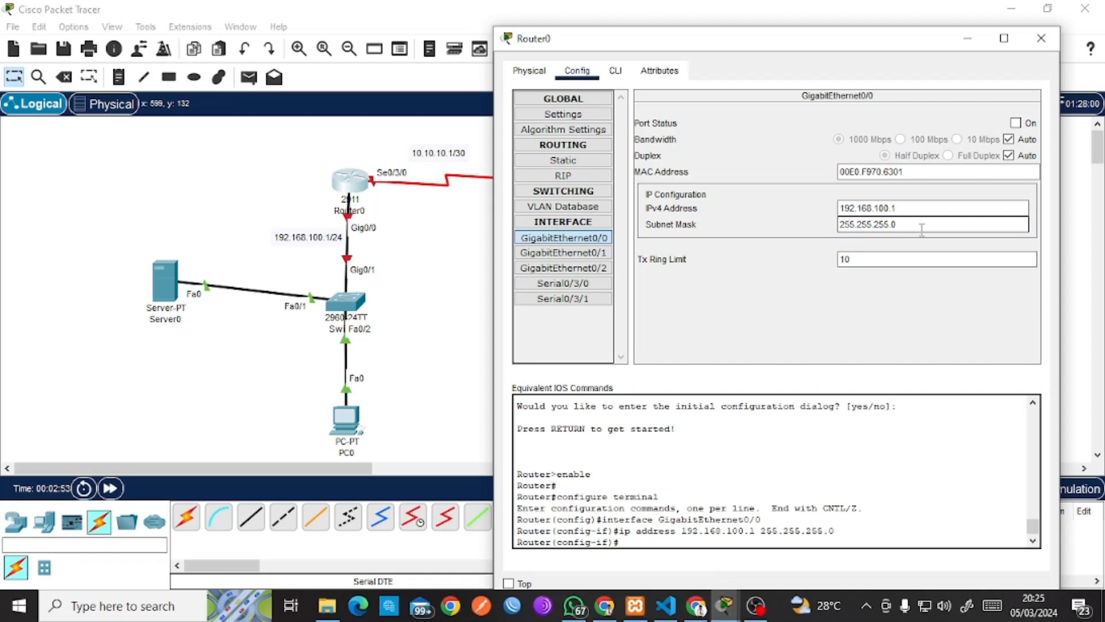
drag(922, 228, 829, 228)
click(788, 235)
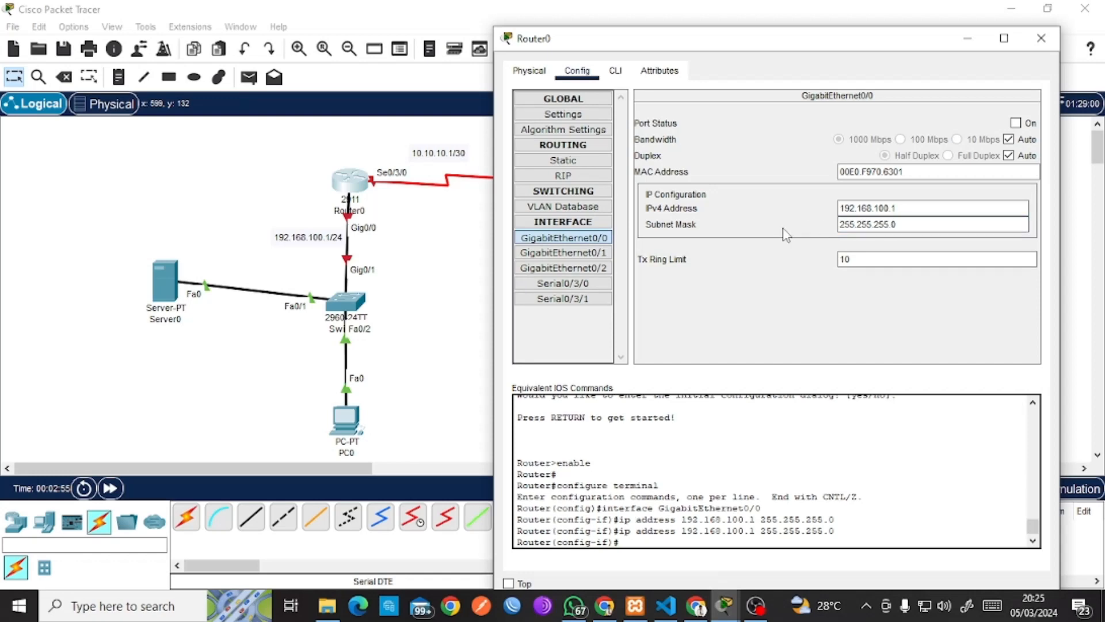
click(1024, 124)
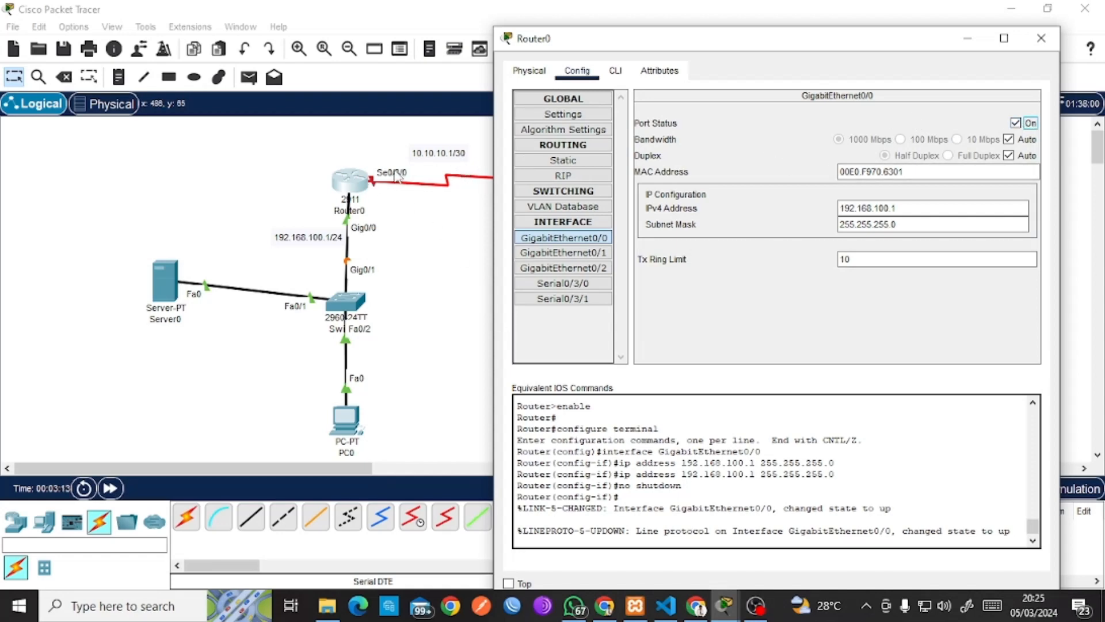
click(576, 284)
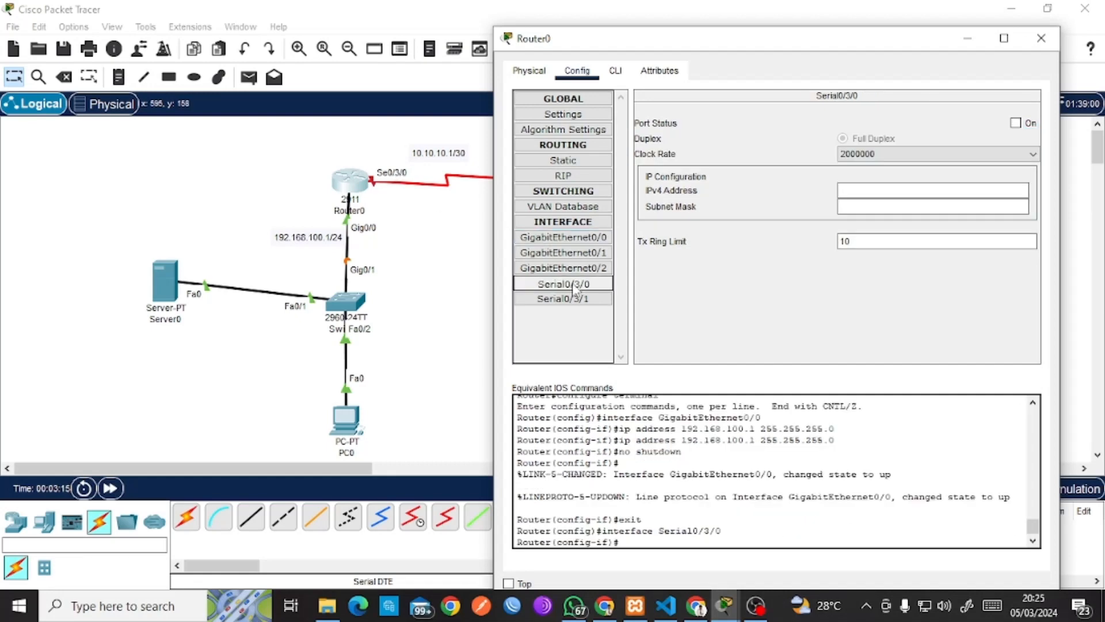
Assign Serial0/3/0 10.10.10.1 with mask 255.255.255.252, turn the port on, and close Router0.
click(849, 192)
text(10.)
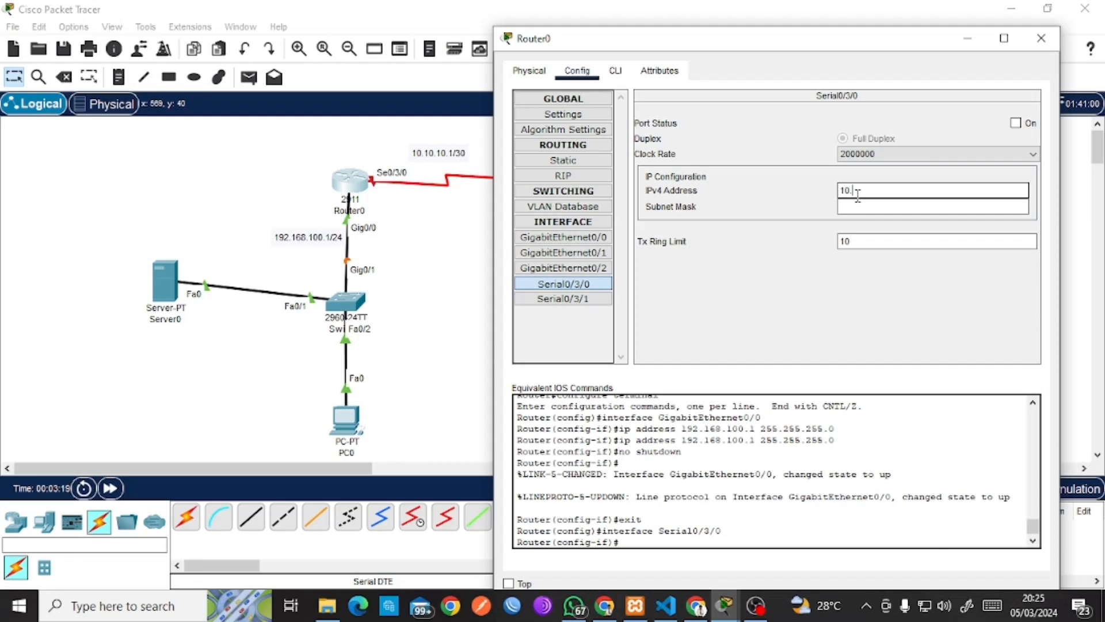
text(10.10.1)
key(Tab)
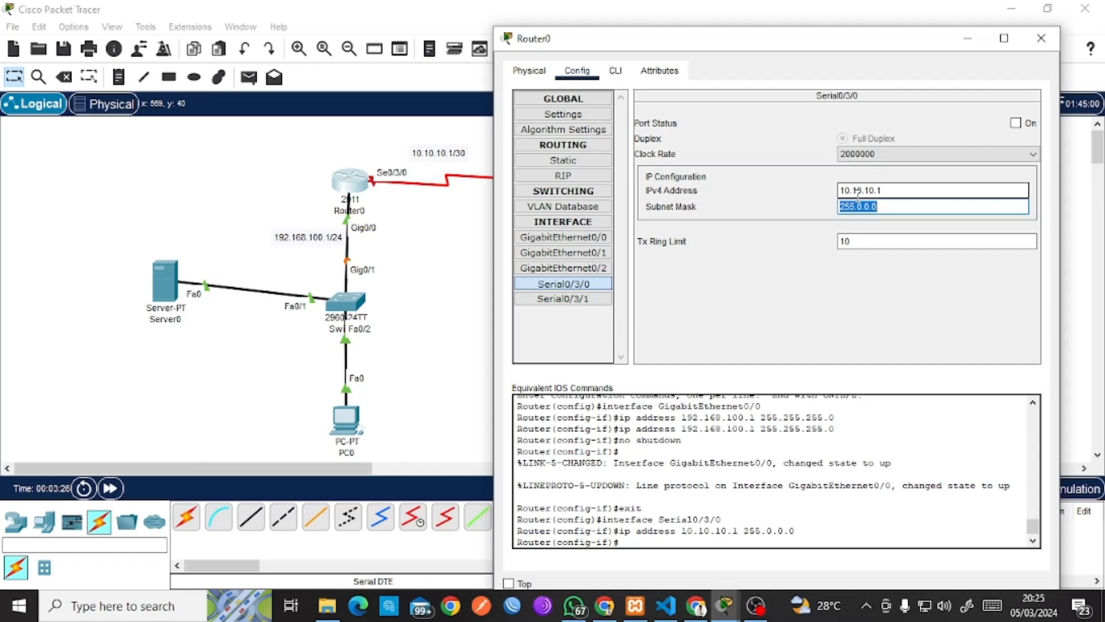
text(255.255.255.252)
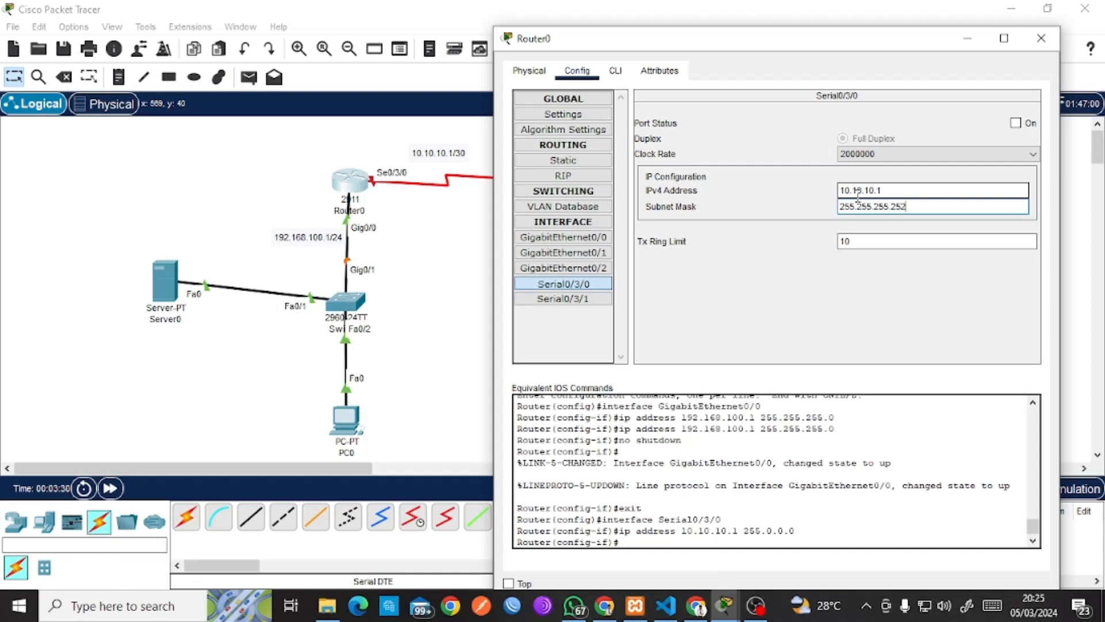
click(1025, 125)
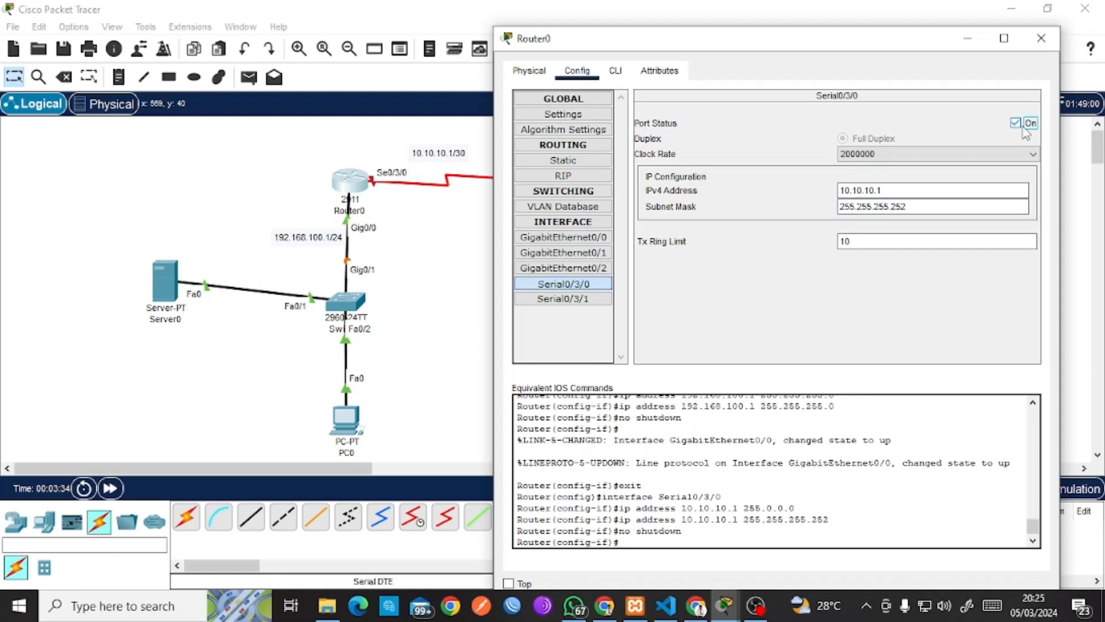
click(1042, 38)
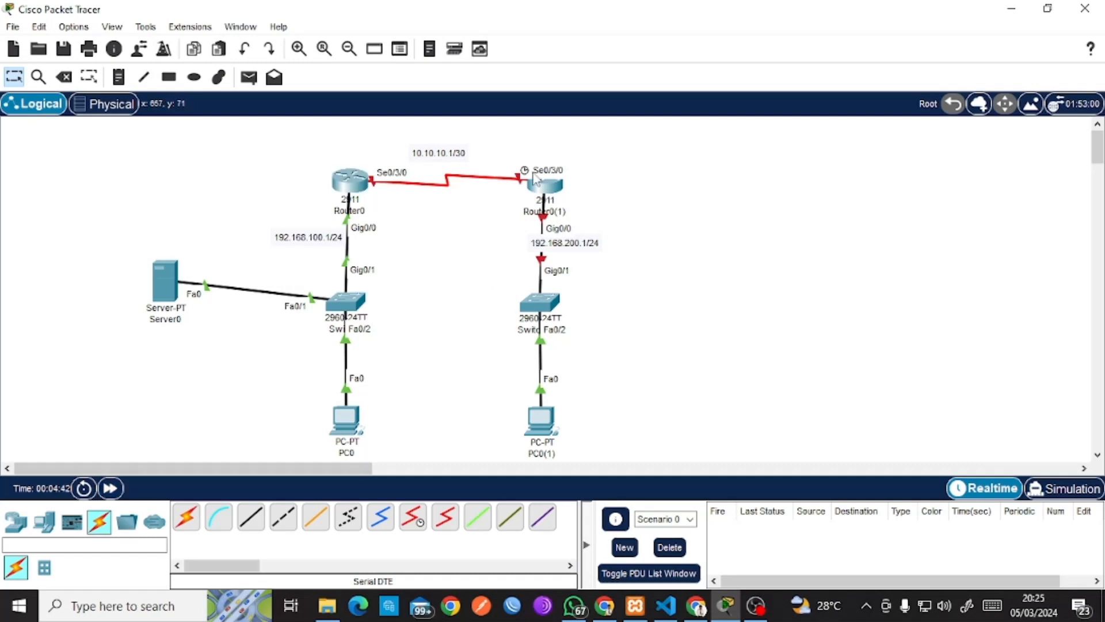
Set Router0(1)'s Serial0/3/0 to 10.10.10.2 with mask 255.255.255.252 and turn it on.
click(553, 196)
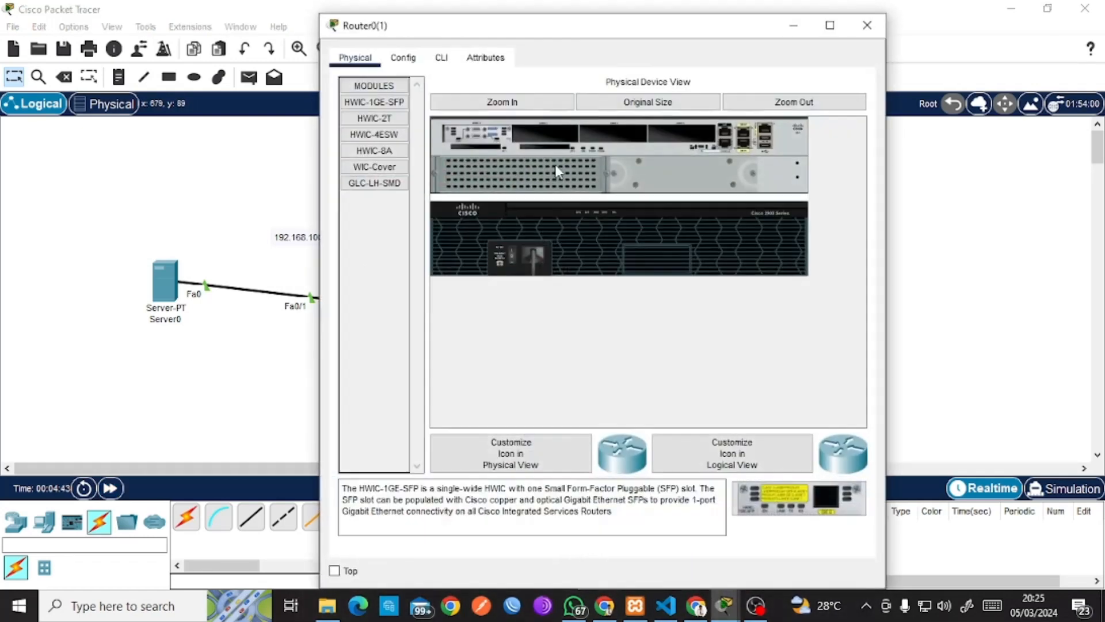
drag(578, 30, 854, 46)
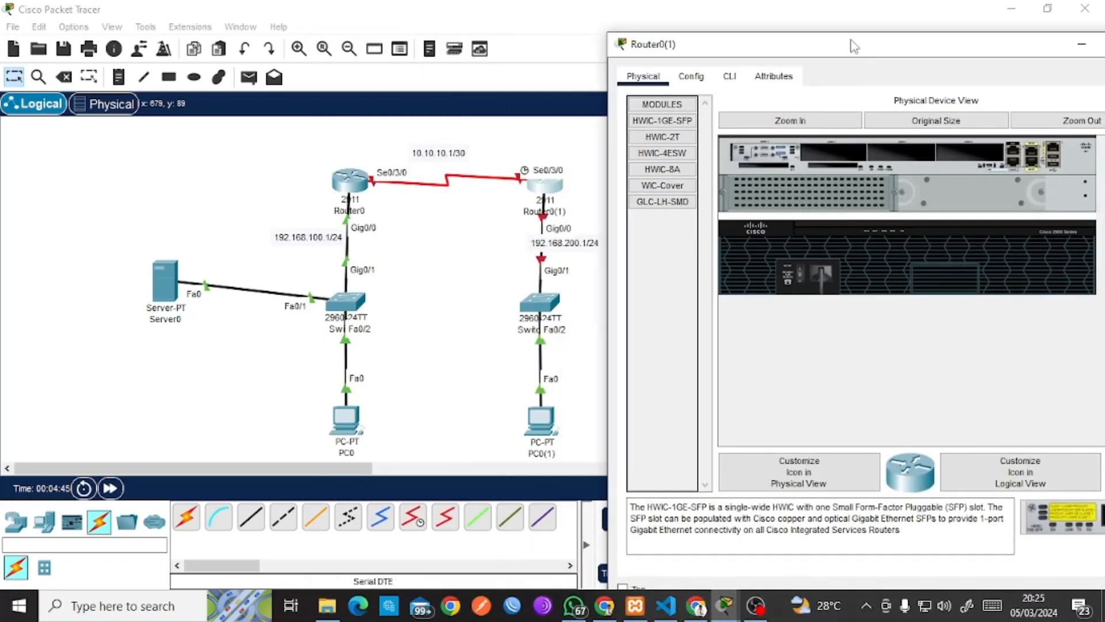
click(705, 83)
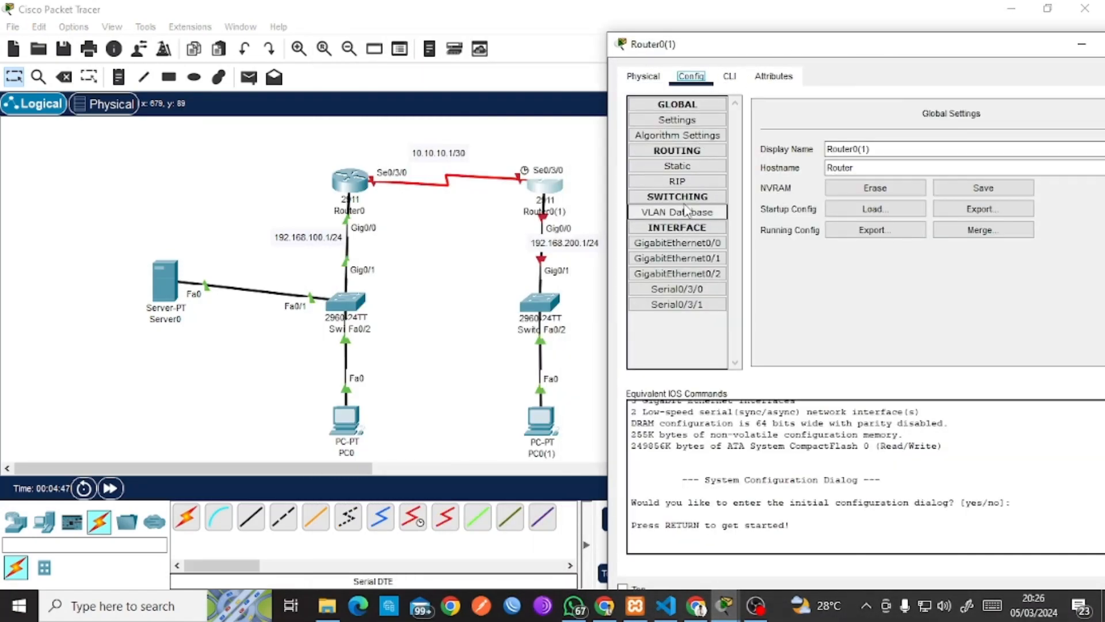
click(675, 290)
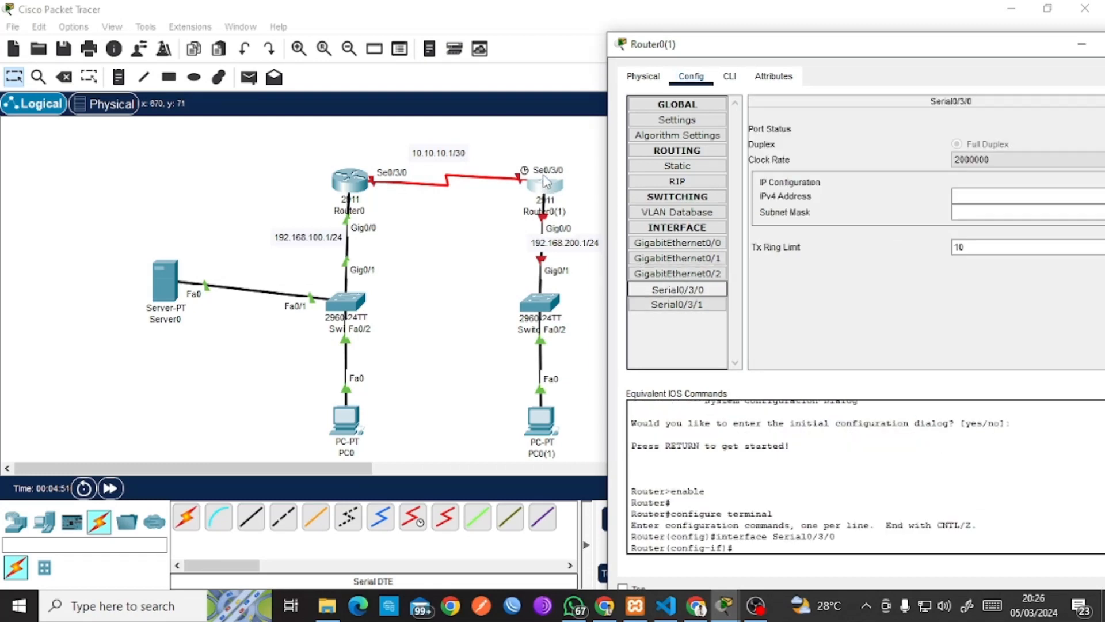
click(983, 197)
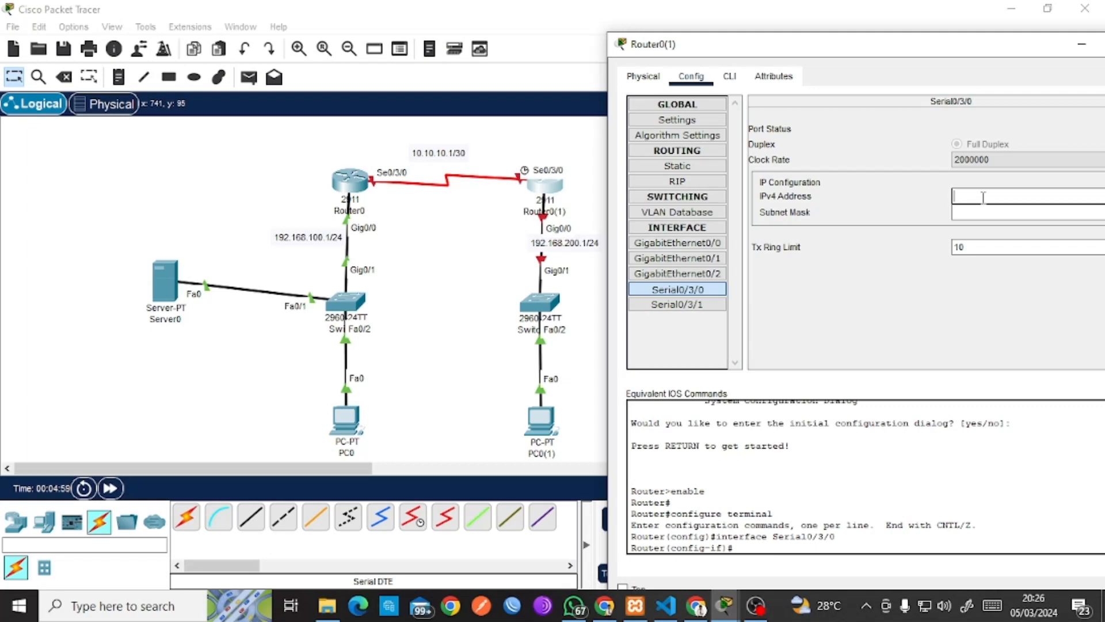
text(10.10.10.2)
key(Tab)
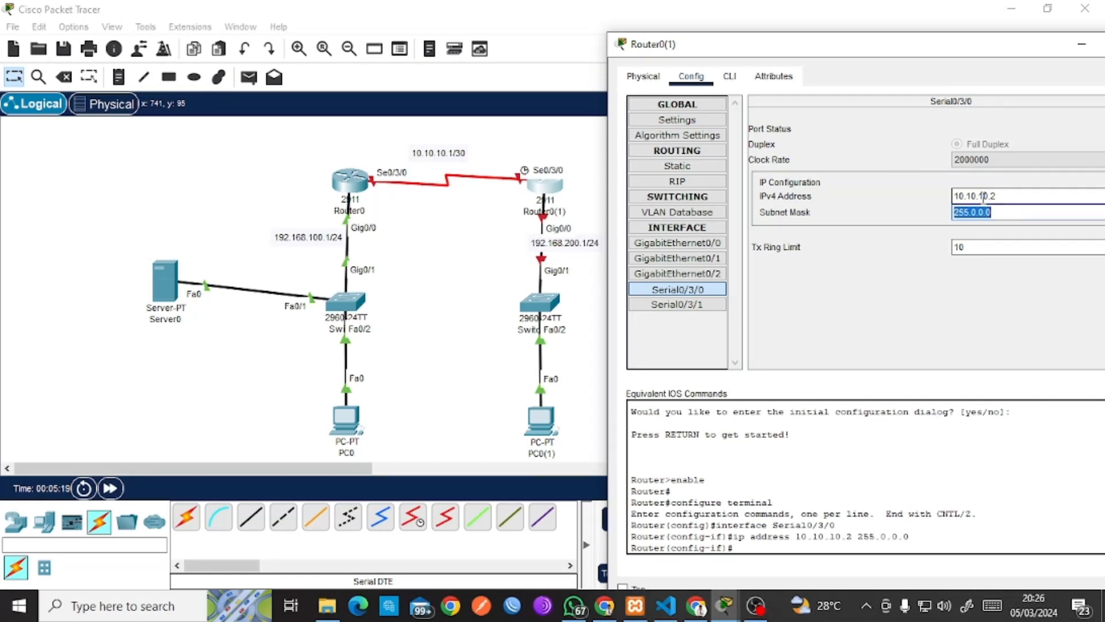
text(255.255.255.25)
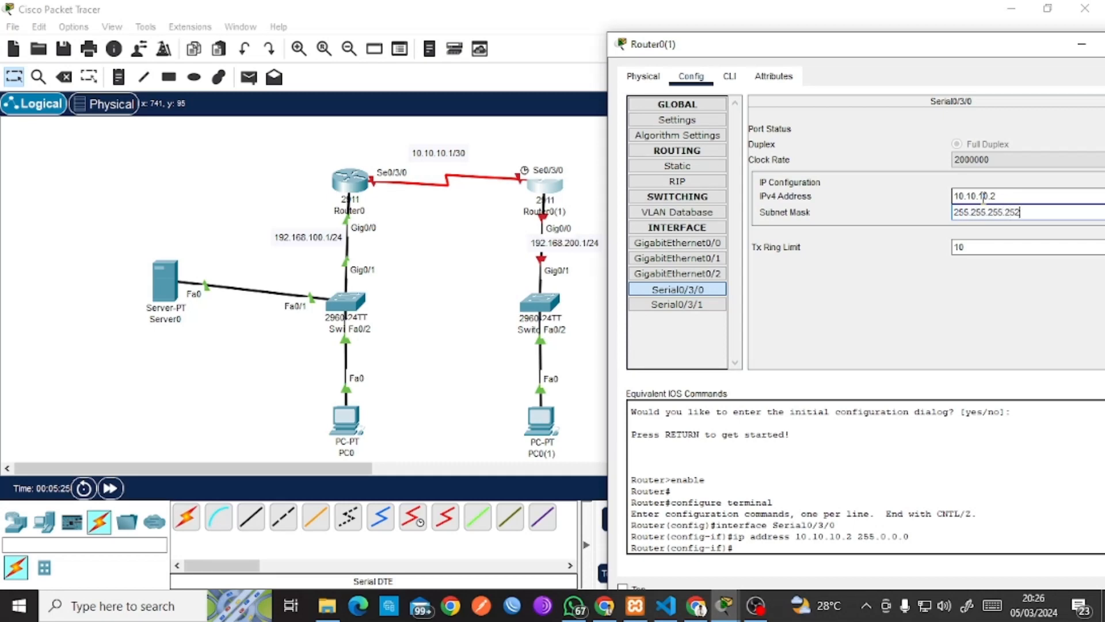
text(2)
drag(989, 55, 927, 62)
click(1068, 137)
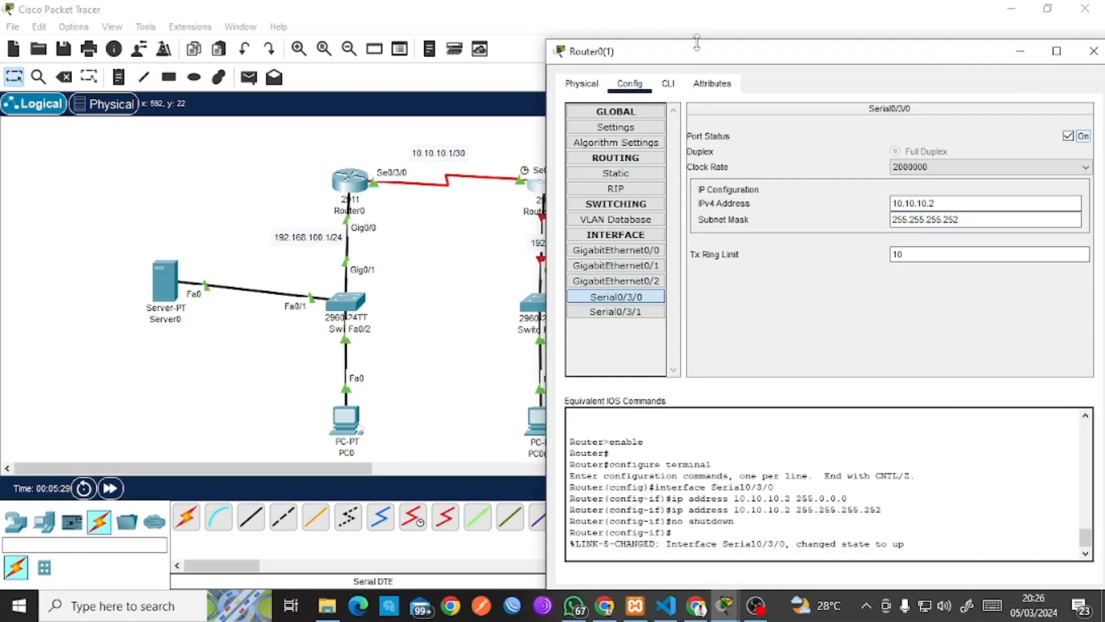
drag(705, 53, 779, 67)
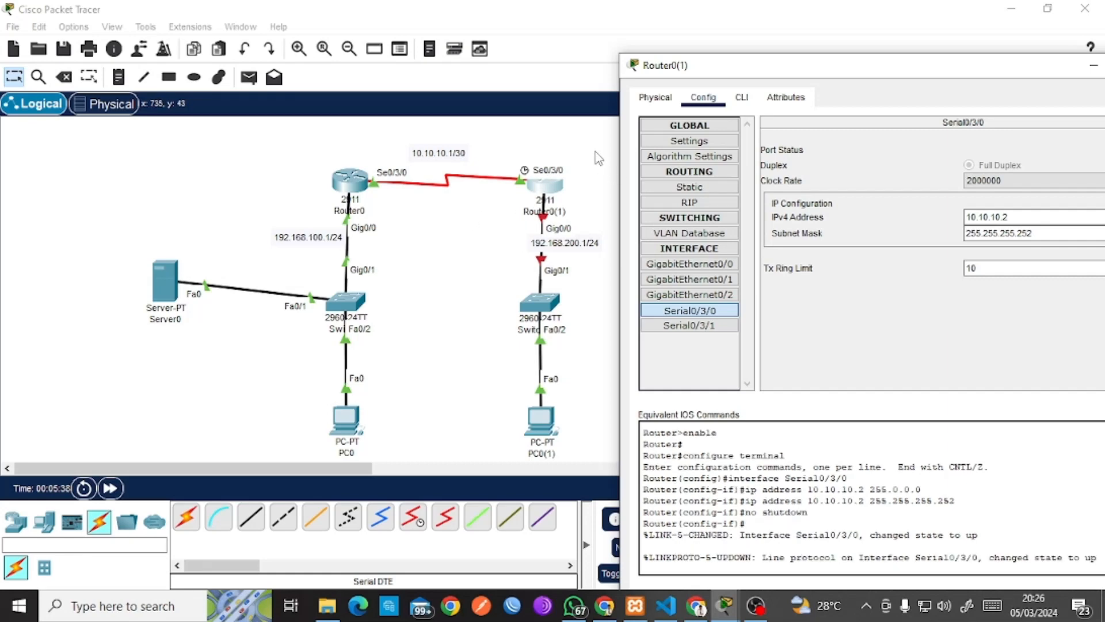
Set GigabitEthernet0/0 to 192.168.200.1 with mask 255.255.255.0, turn it on, and close the window.
click(691, 266)
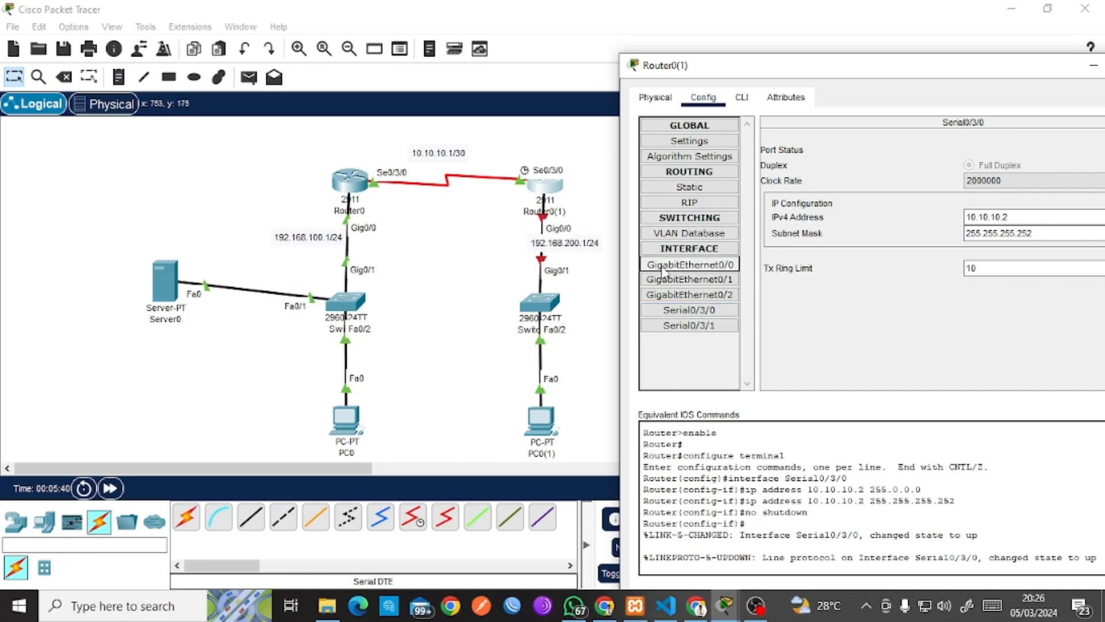
click(978, 234)
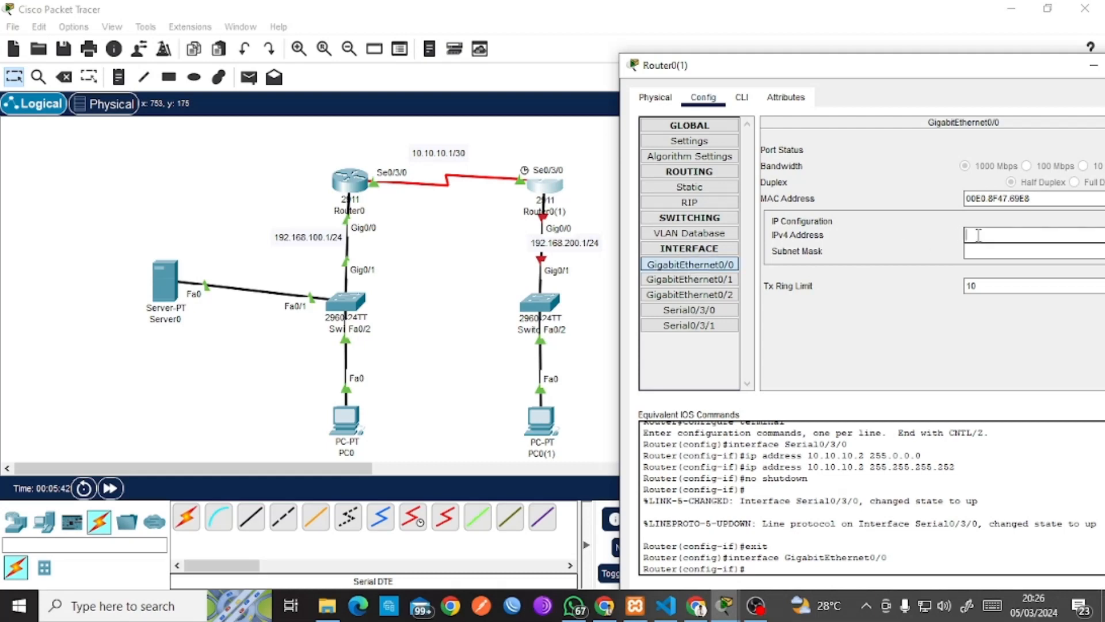
text(192.168.200.1)
key(Tab)
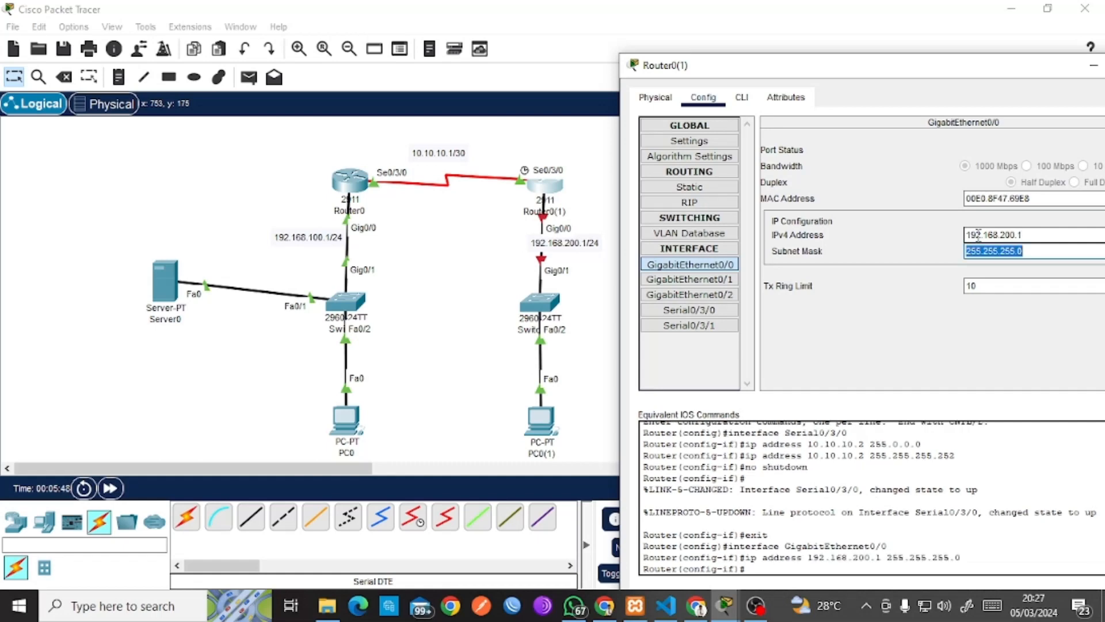
drag(926, 68, 863, 63)
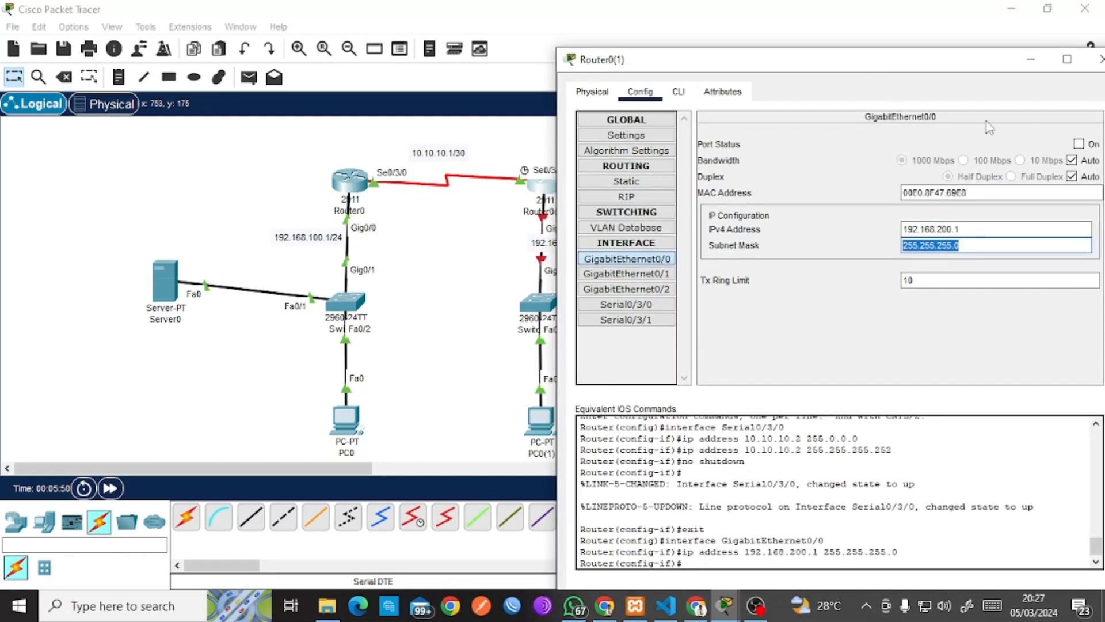
click(1079, 144)
drag(1001, 66, 864, 76)
click(989, 69)
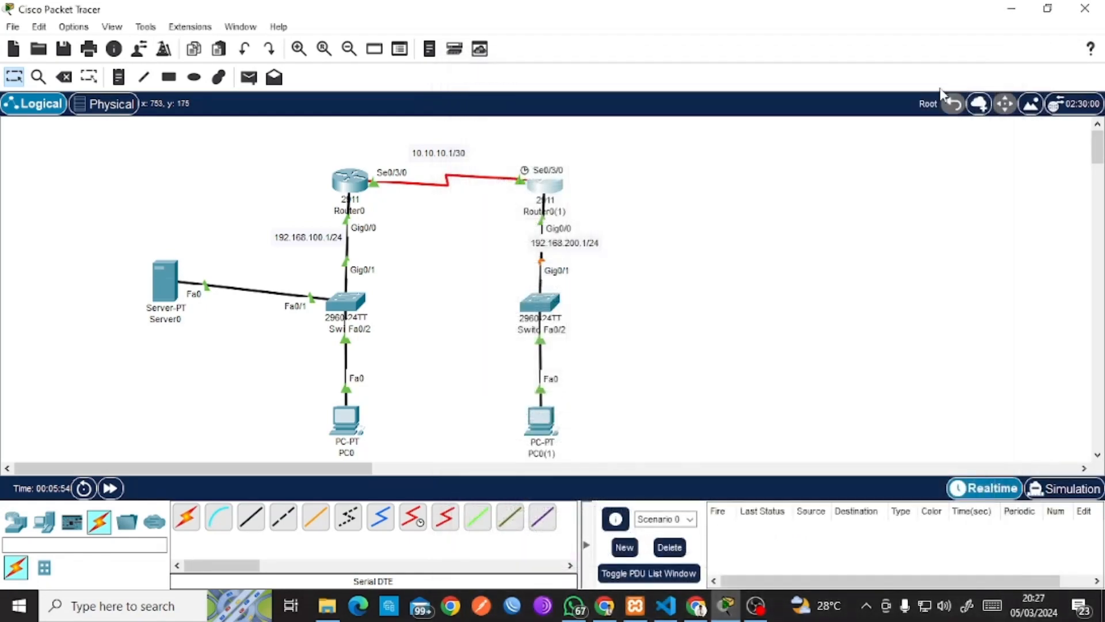
Adjust device positions and add a 'DHCP Server' note beside the Server0 link.
drag(165, 282, 183, 289)
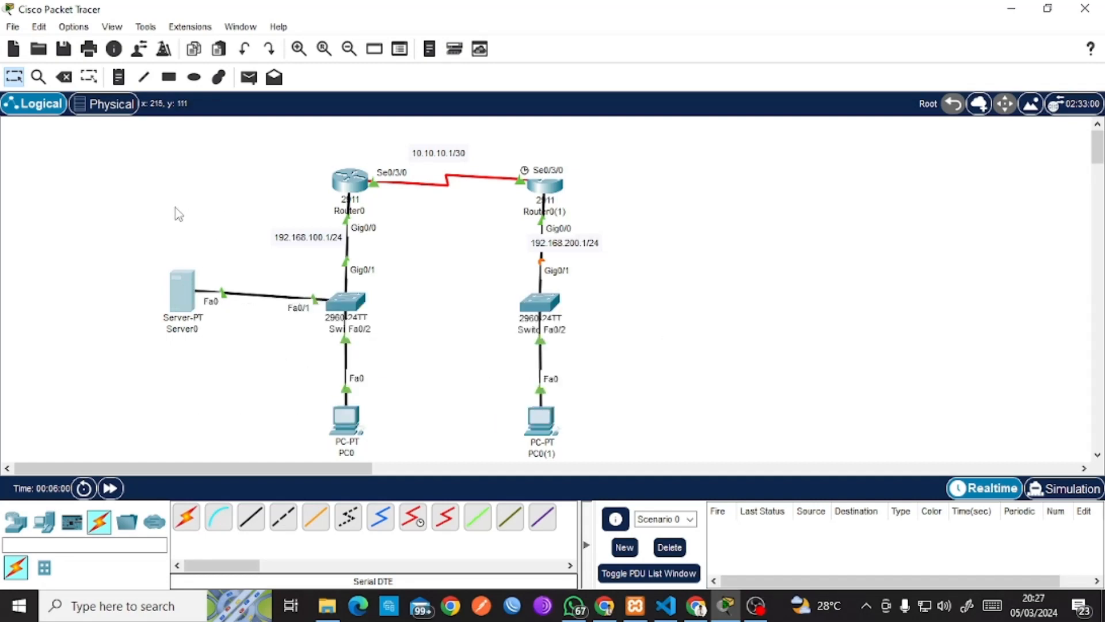
drag(67, 148, 151, 157)
mouse_move(484, 137)
mouse_down()
mouse_move(638, 447)
mouse_move(655, 531)
mouse_move(661, 506)
mouse_move(500, 229)
mouse_move(492, 127)
mouse_up()
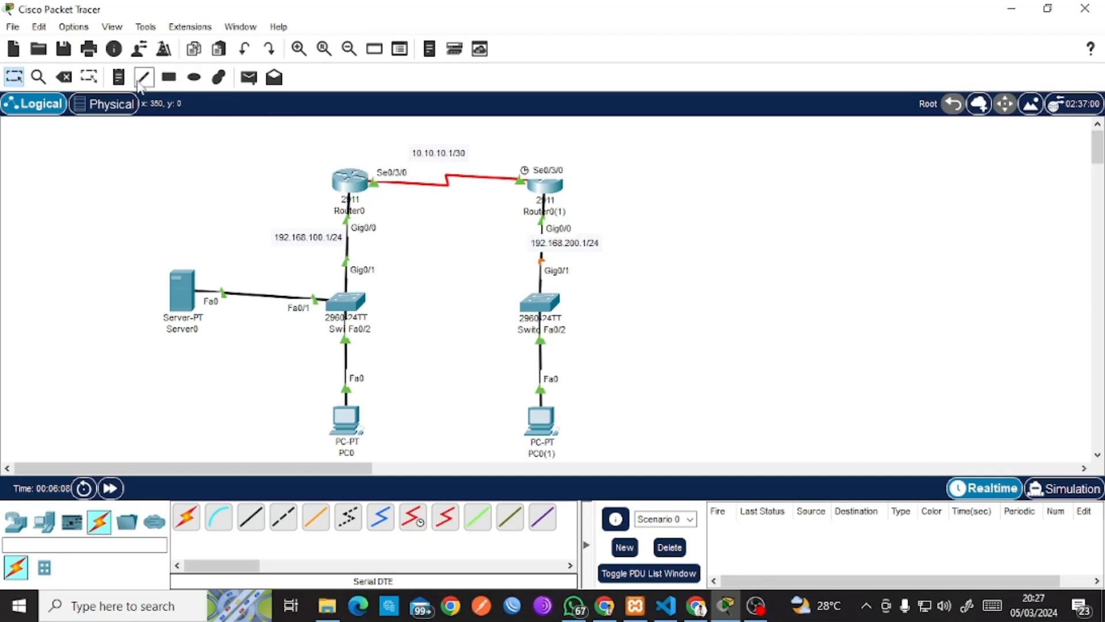
click(119, 76)
click(231, 264)
text(Sh)
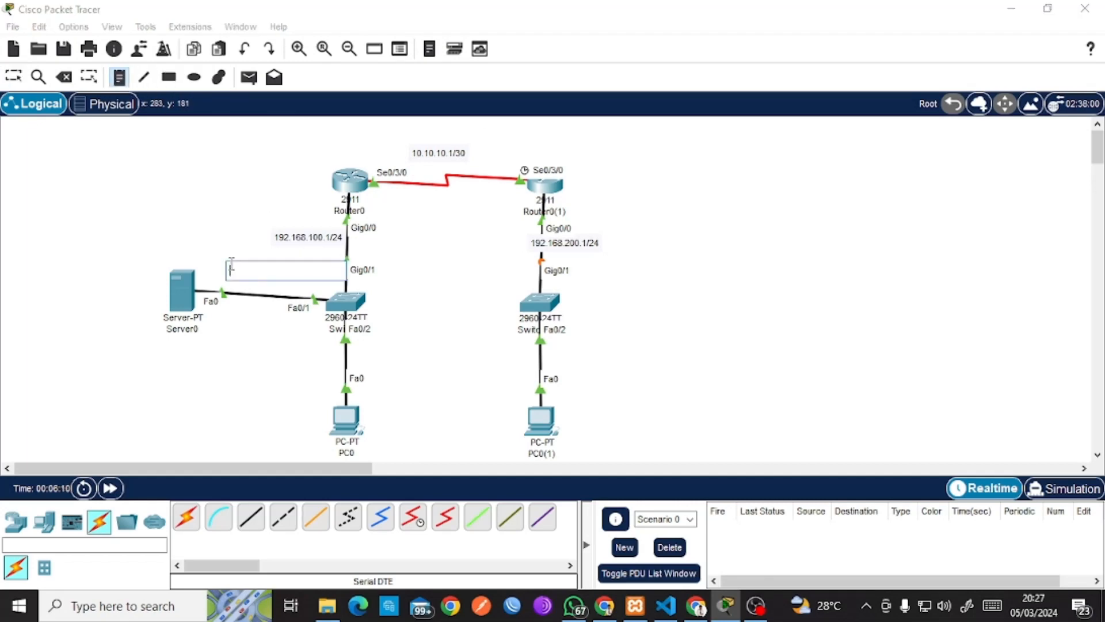
text(HCP Server)
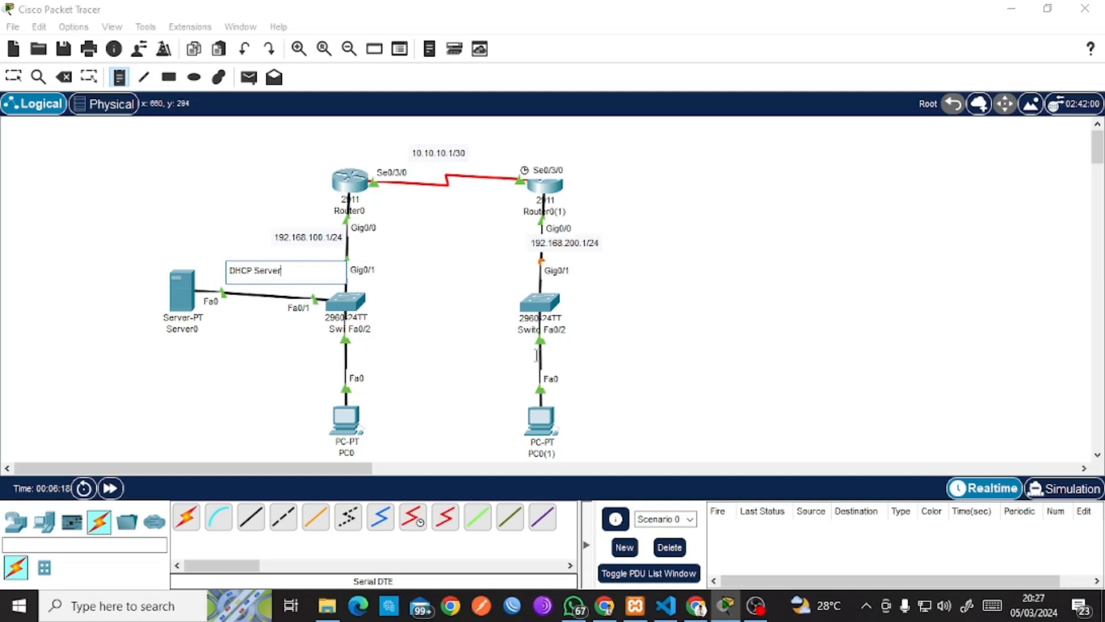
Add a second note reading 'DHCP Router' near PC0(1).
click(535, 356)
text(DHC)
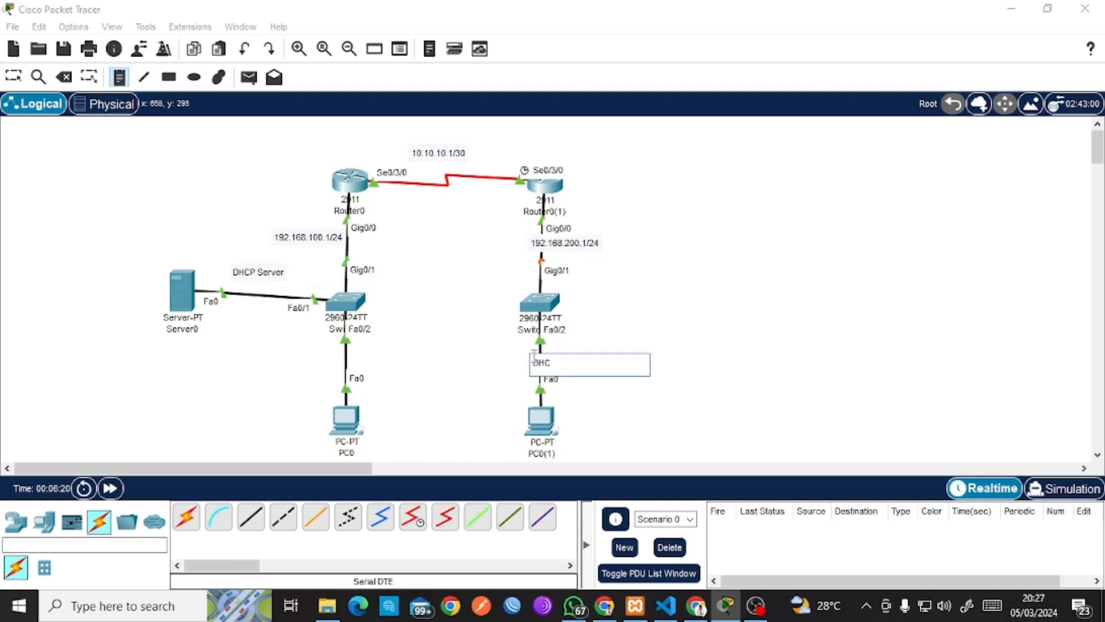
text([)
key(BackSpace)
text(P Router)
click(13, 77)
Move the 'DHCP Router' note onto PC0(1)'s link and 'DHCP Server' onto PC0's link.
drag(569, 377, 555, 370)
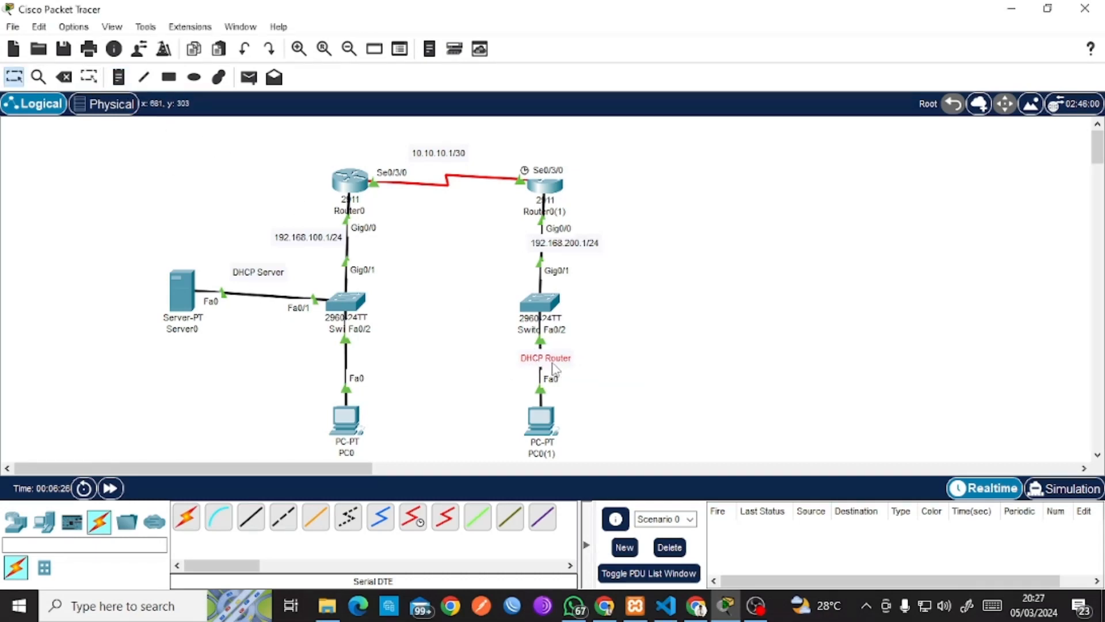
drag(278, 281, 369, 369)
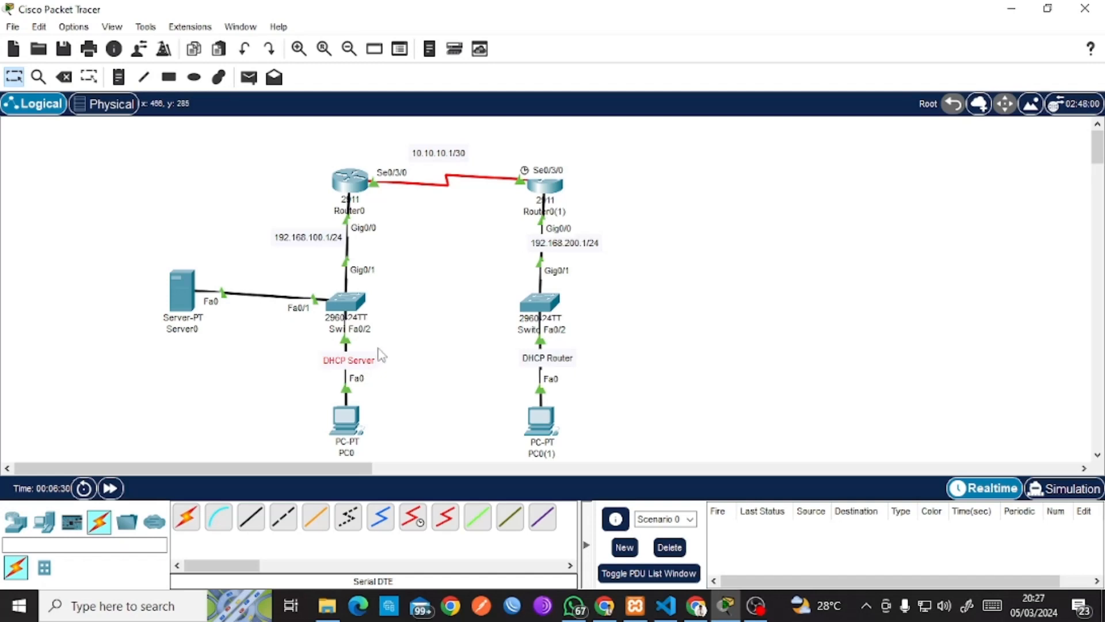
drag(300, 142, 375, 425)
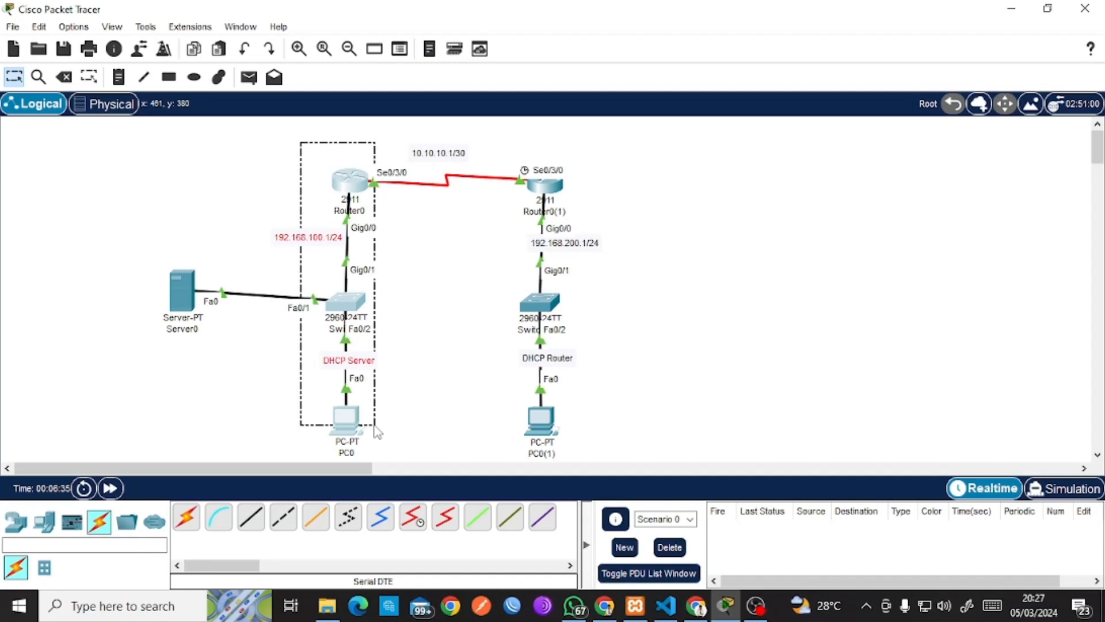
drag(375, 426, 300, 150)
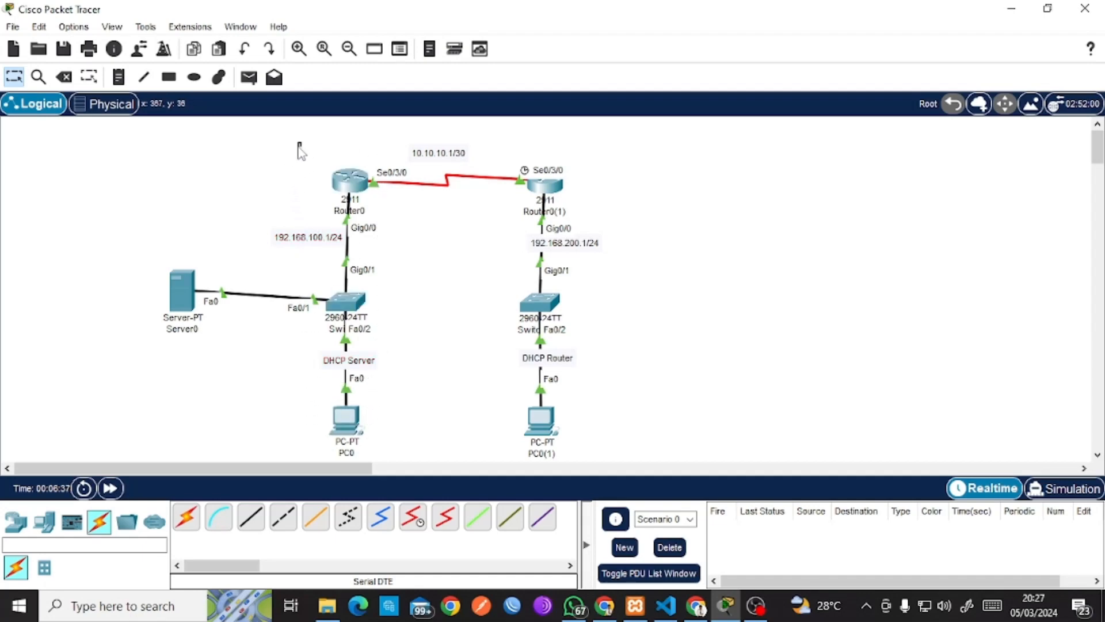
Open Server0's IP Configuration and enter static address 192.168.100.2.
click(181, 293)
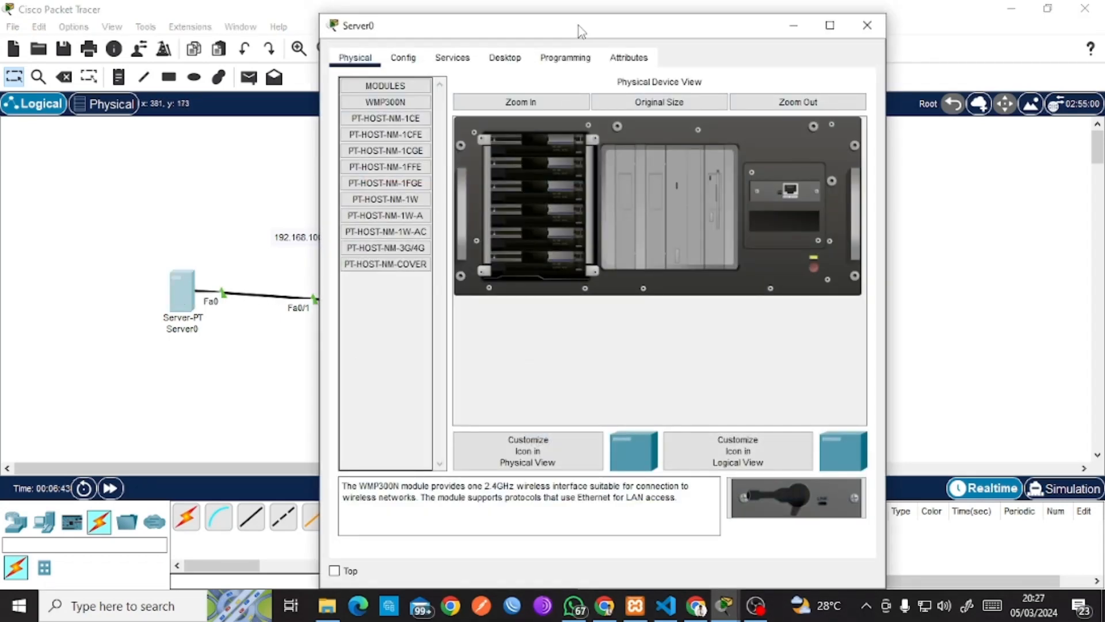
drag(579, 25, 737, 40)
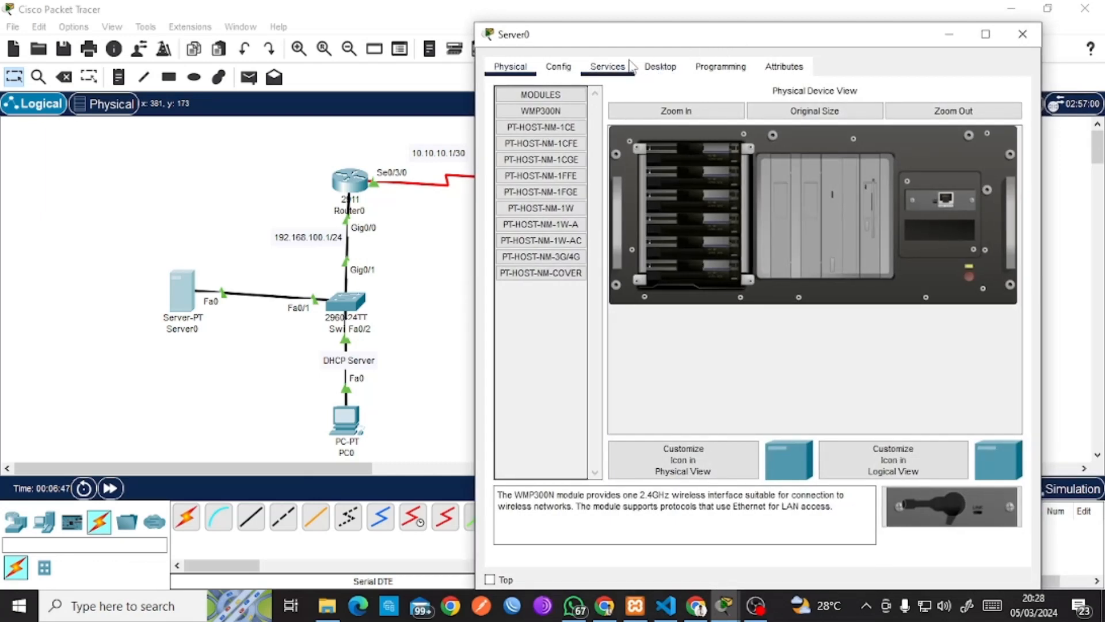
click(678, 68)
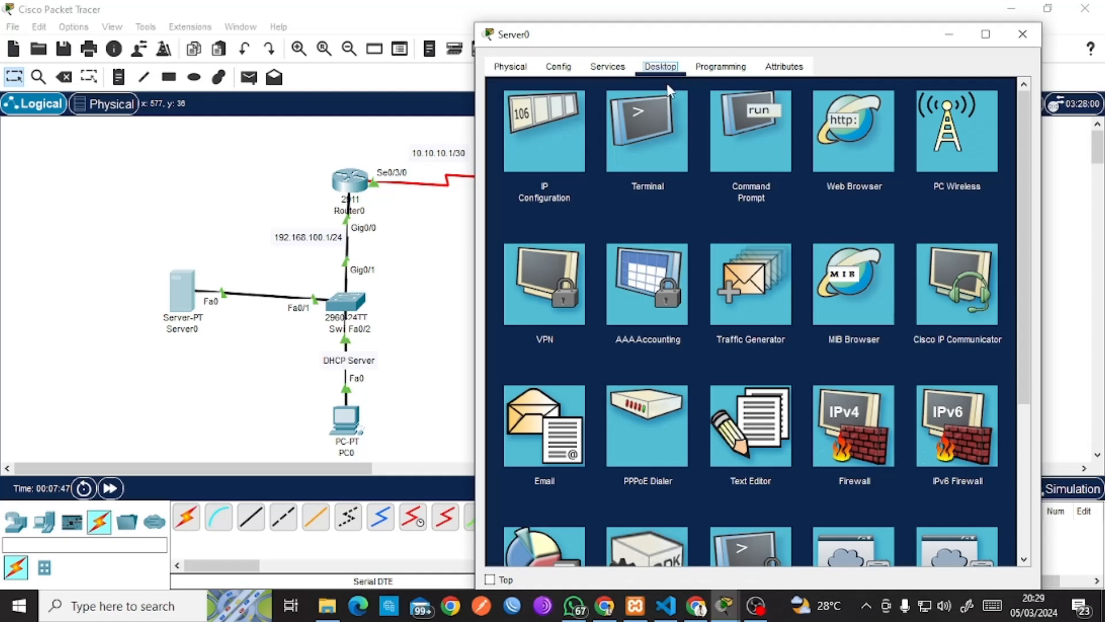
click(562, 137)
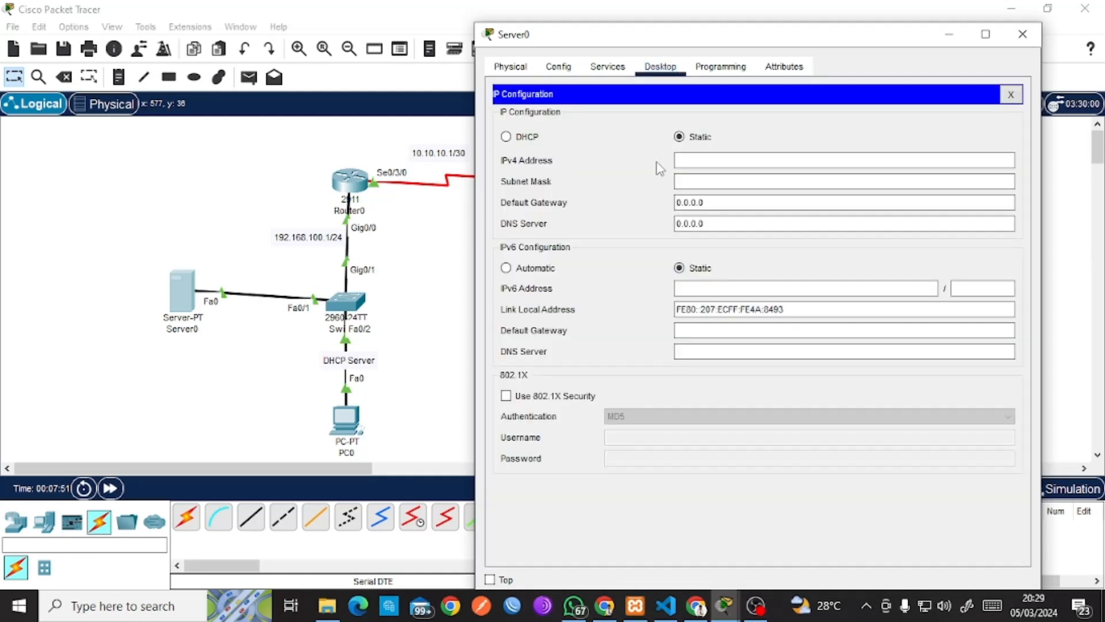
click(685, 162)
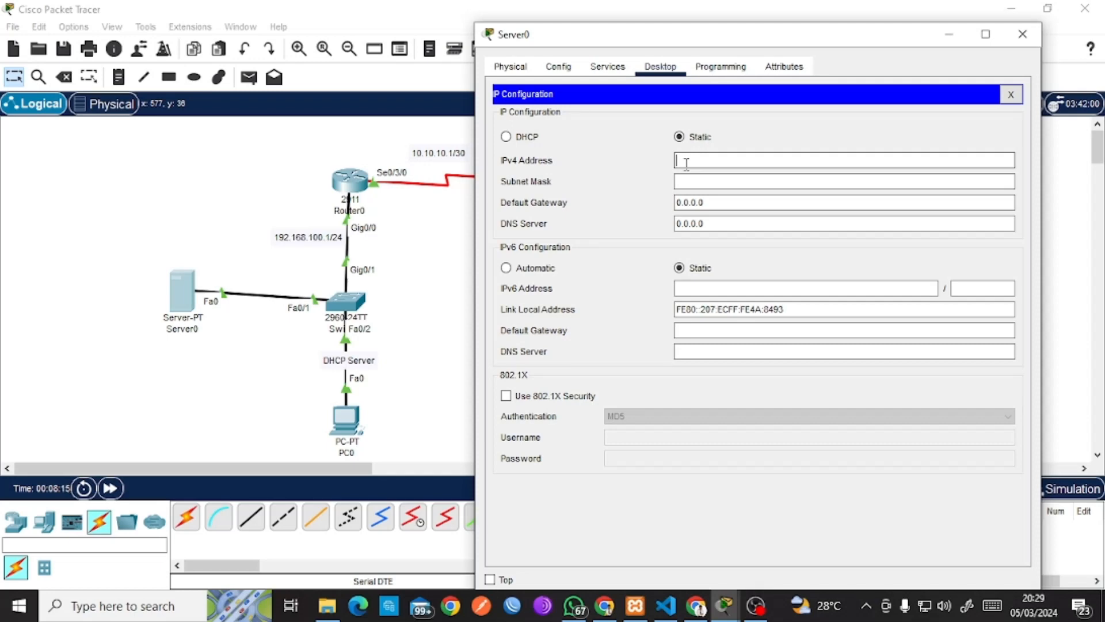
text(192.168.100.2)
key(Tab)
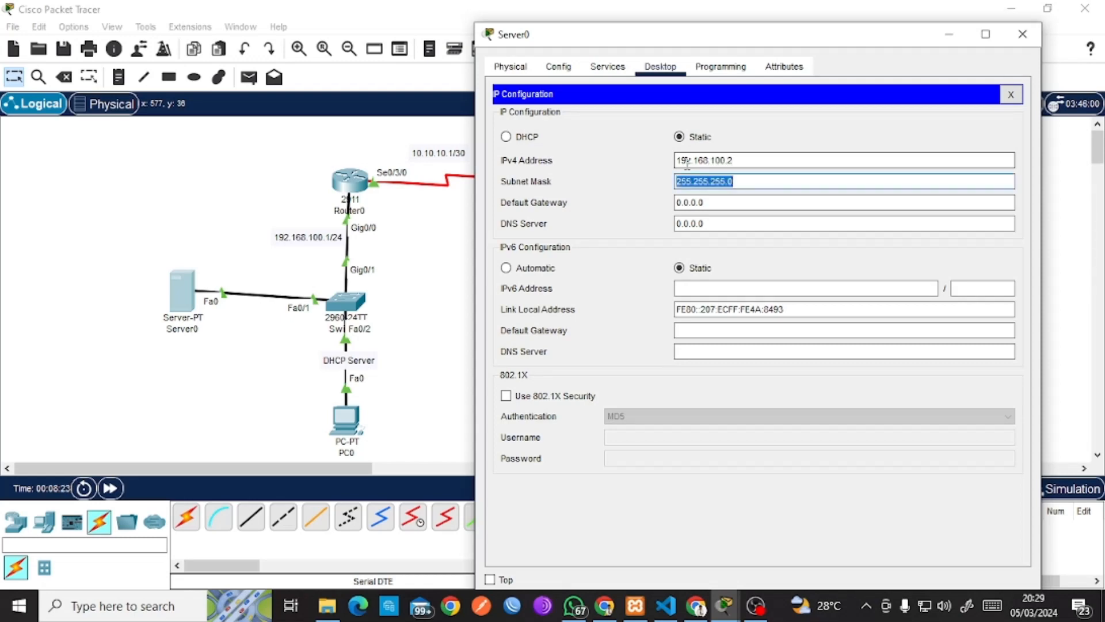
Keep mask 255.255.255.0, set gateway 192.168.100.1 and DNS 192.168.100.2, then close the panel.
click(758, 181)
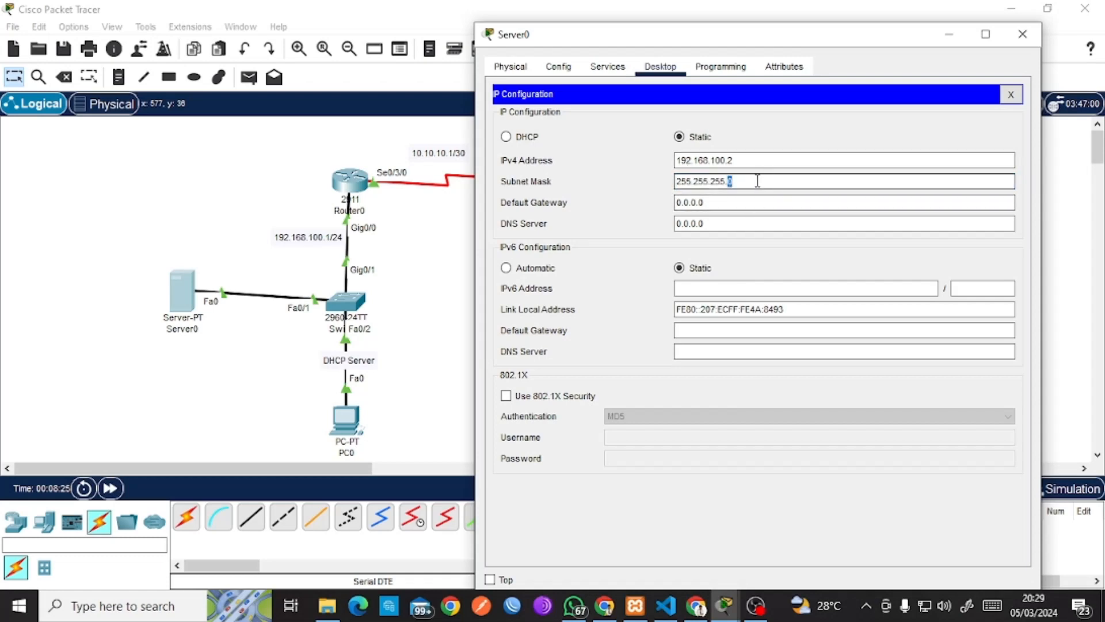
triple_click(757, 181)
triple_click(757, 181)
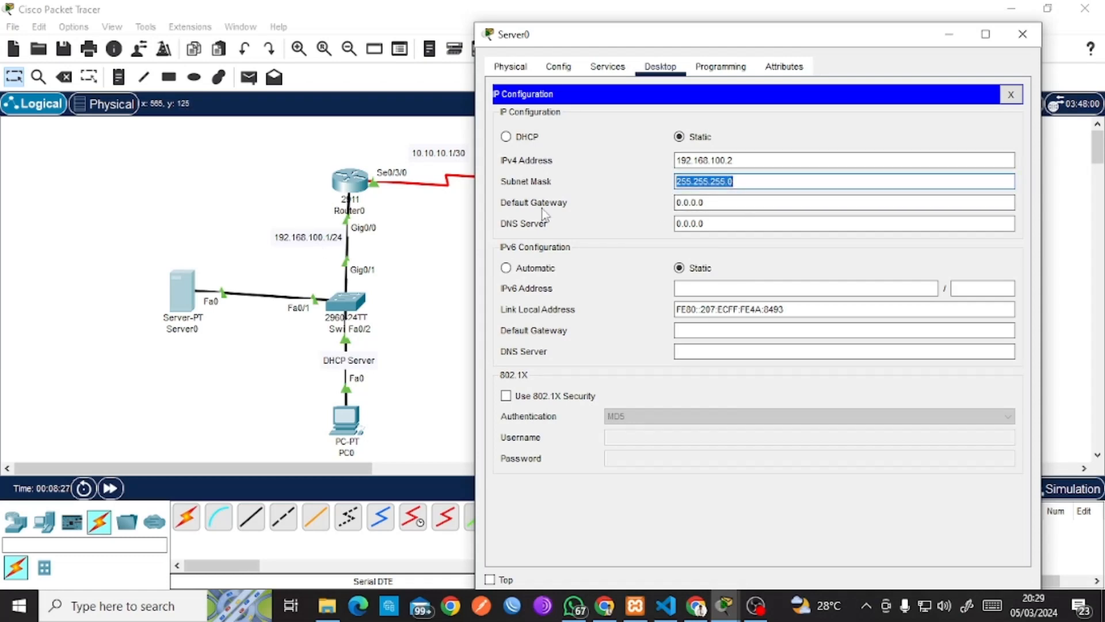
click(733, 203)
triple_click(733, 202)
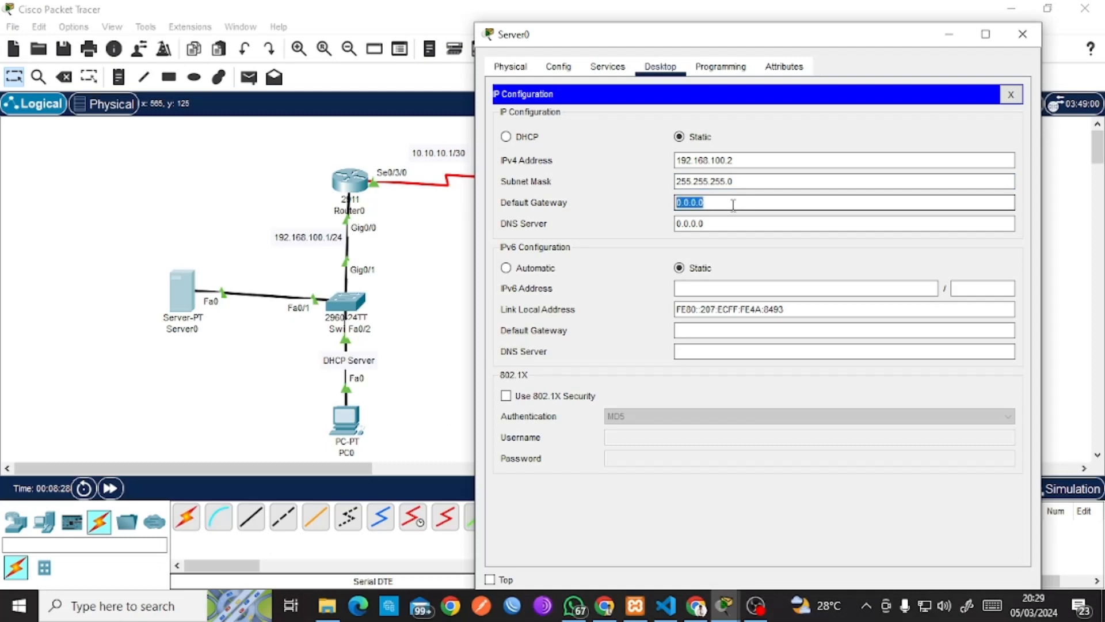
key(BackSpace)
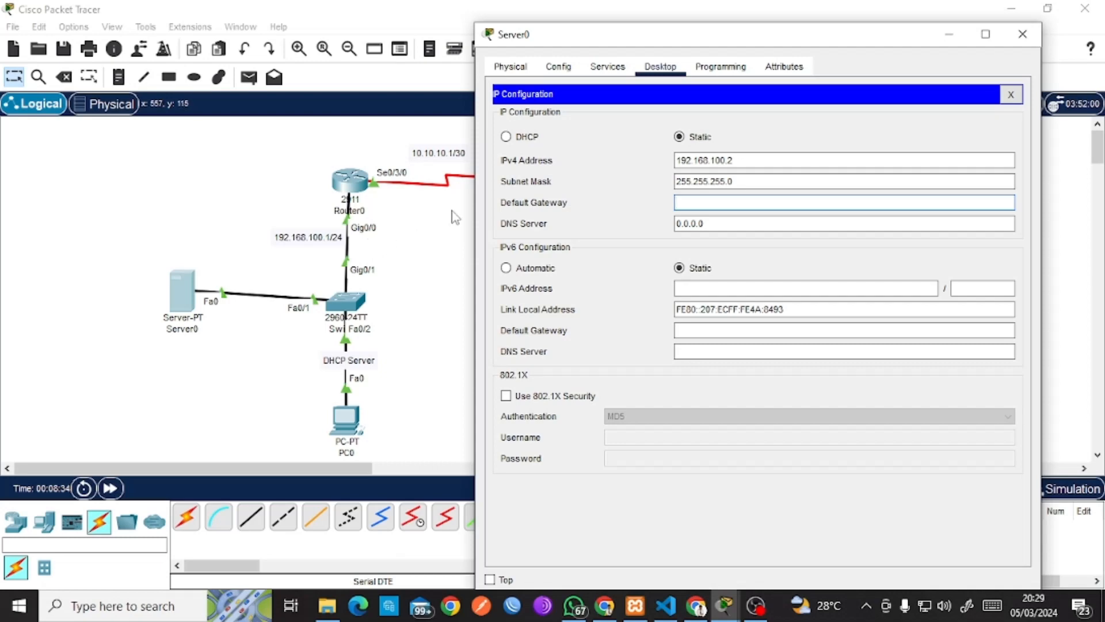
text(192.168.100.1)
drag(728, 223, 664, 220)
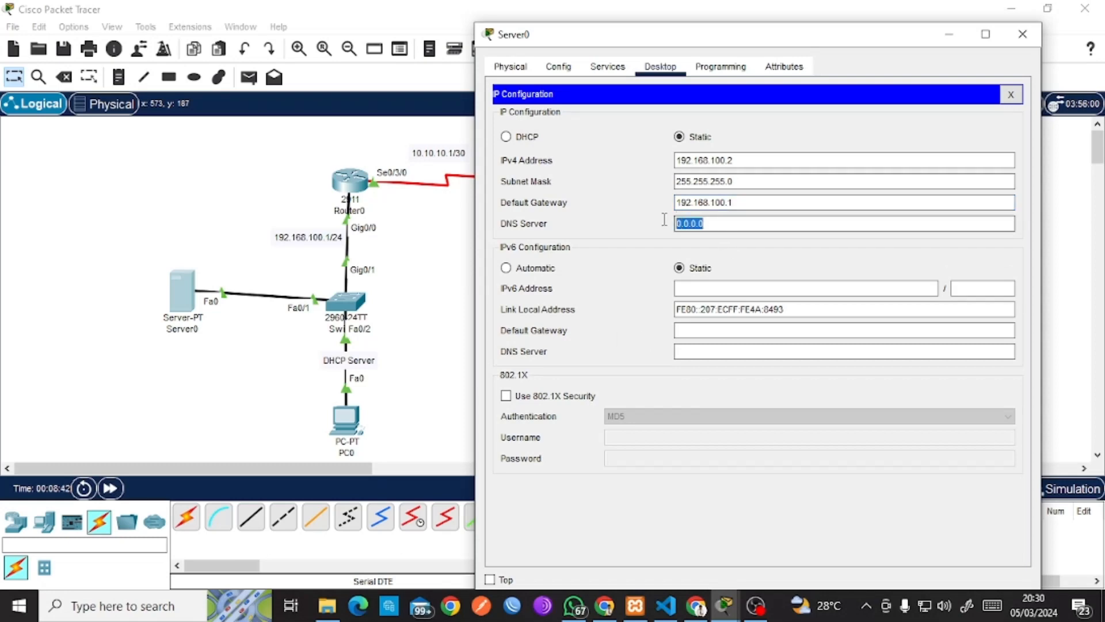
key(BackSpace)
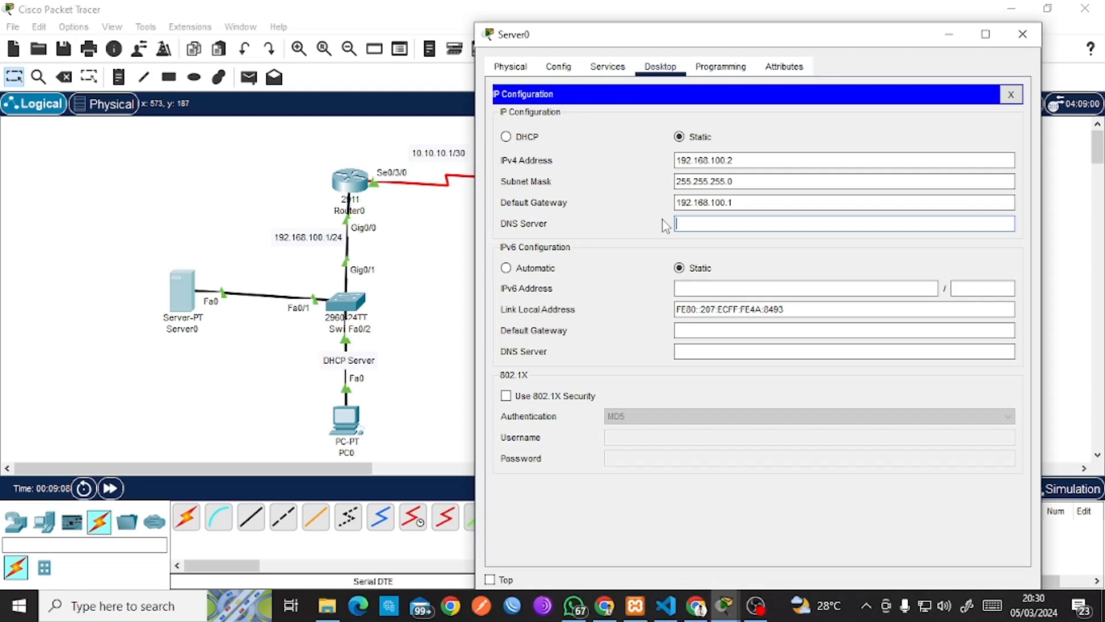
text(.168.100.2)
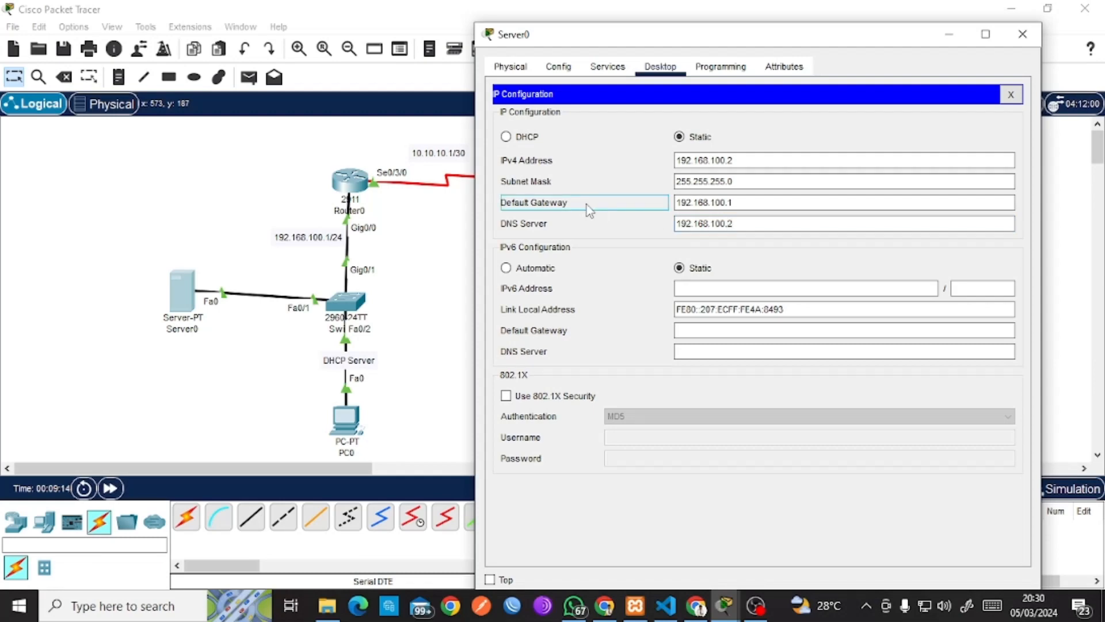
click(1012, 95)
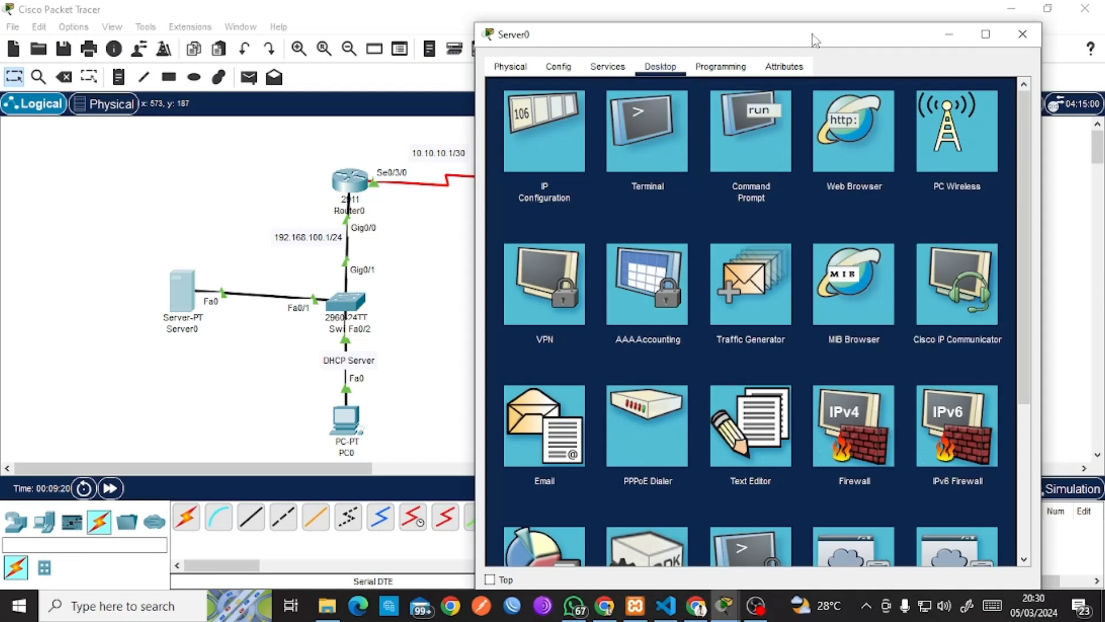
Show Server0's HTTP service and browse its web files, such as copyrights.html.
click(612, 69)
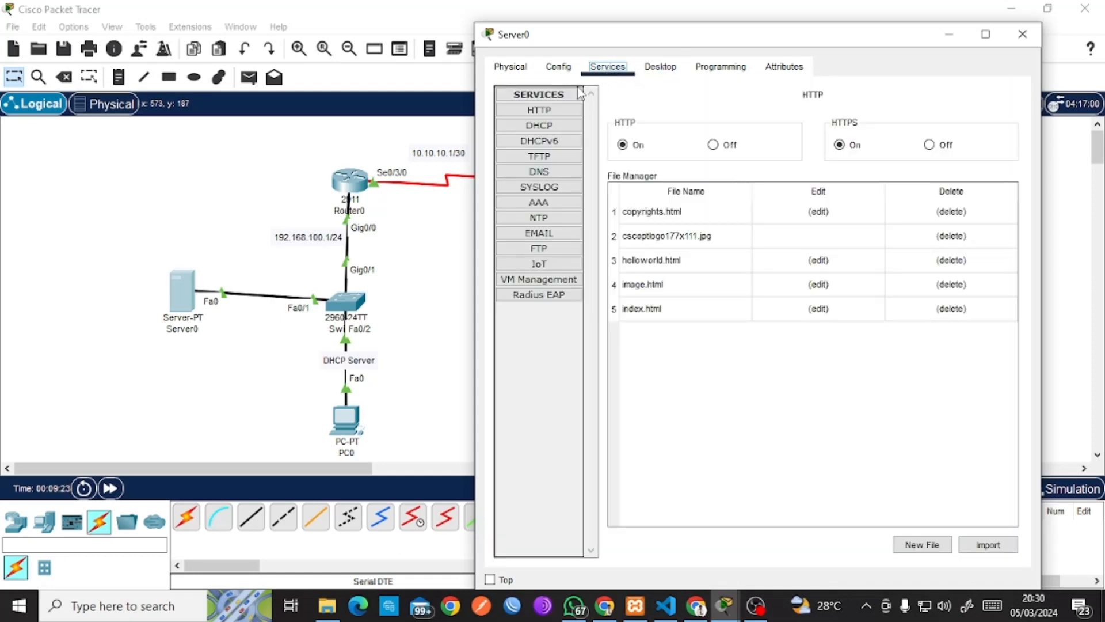
click(550, 110)
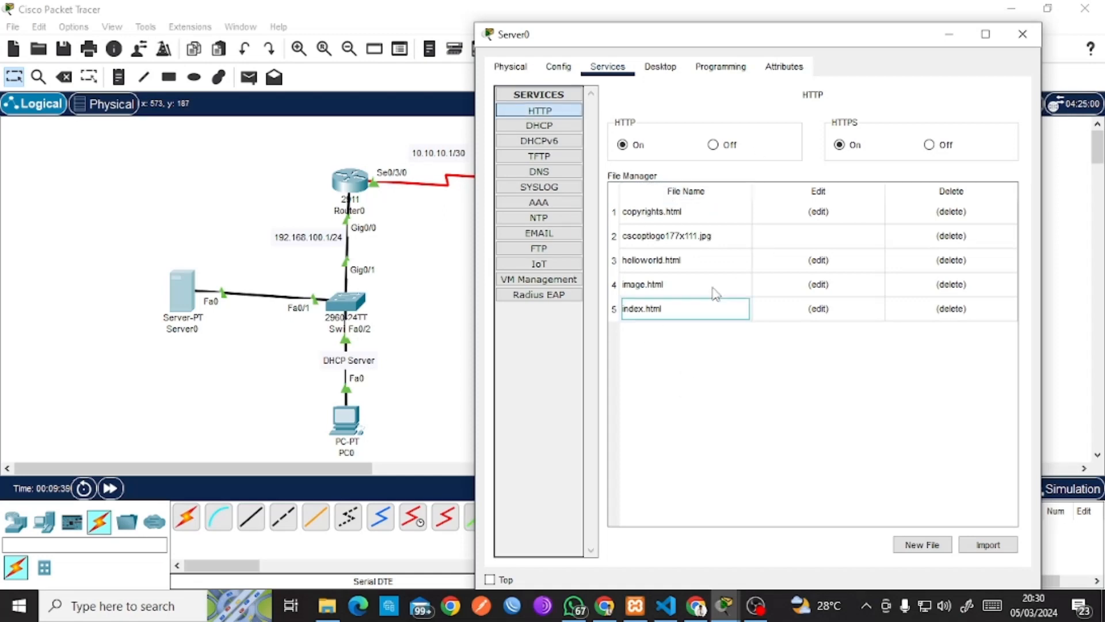
click(699, 214)
click(674, 286)
click(705, 239)
click(696, 310)
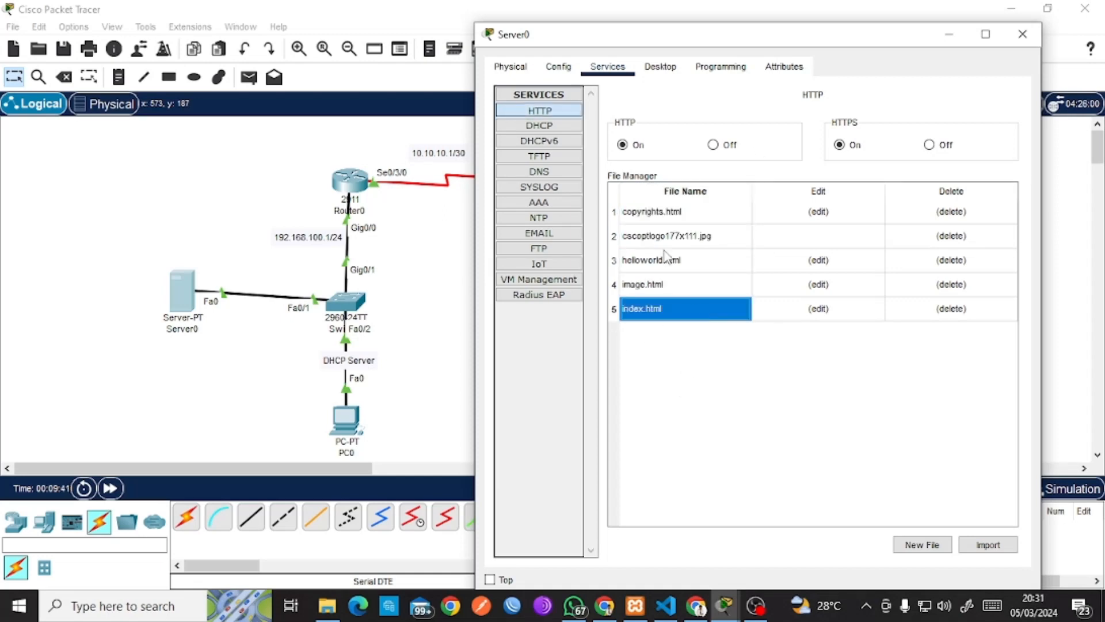
click(668, 257)
click(659, 337)
click(655, 264)
click(644, 214)
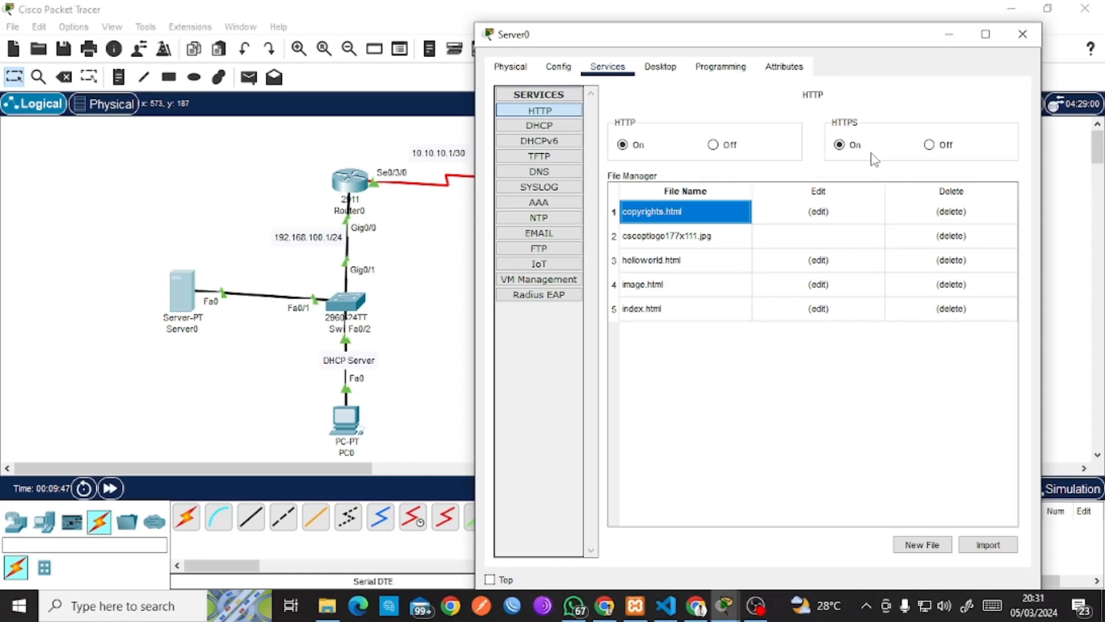
Review the DHCPv6, TFTP, DNS, Syslog and Email services, ending on DHCP's serverPool page.
click(578, 128)
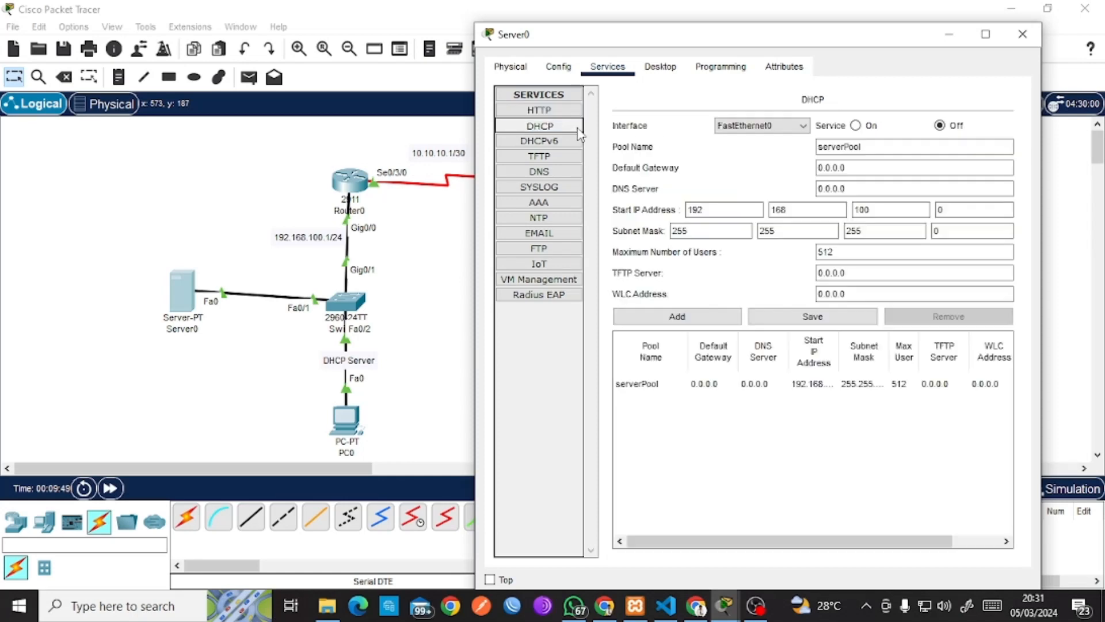
click(547, 141)
click(551, 159)
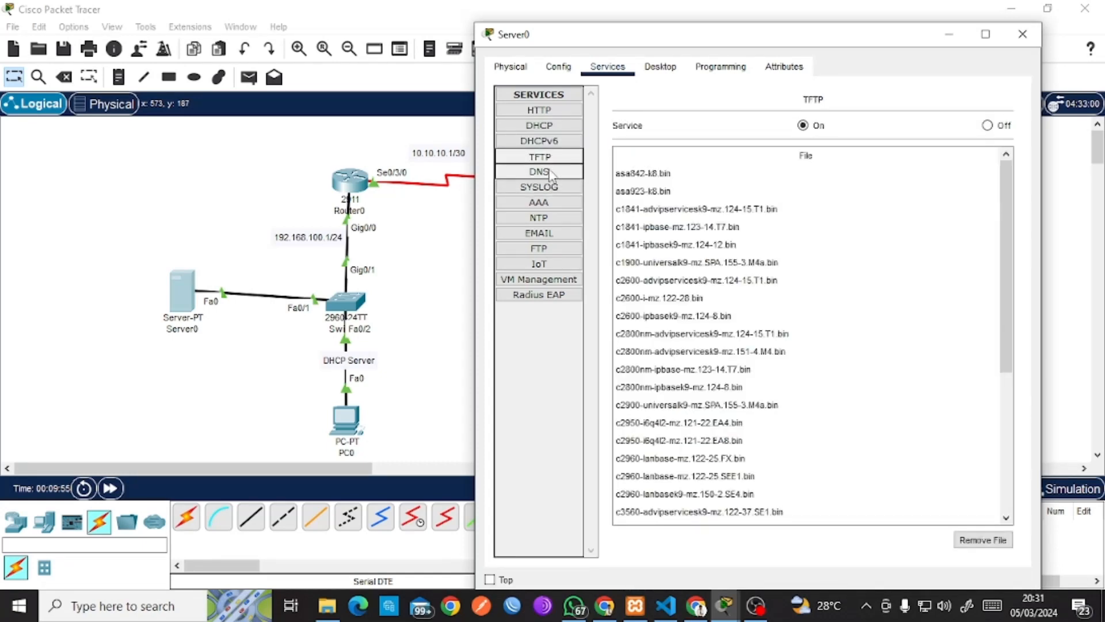
click(550, 172)
click(550, 187)
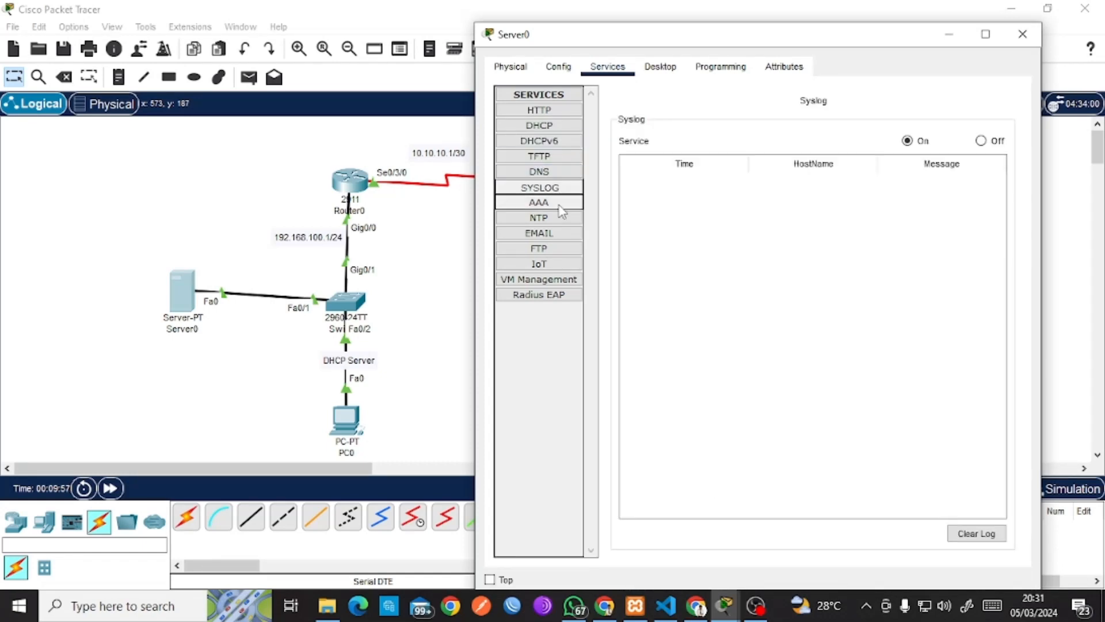
click(566, 233)
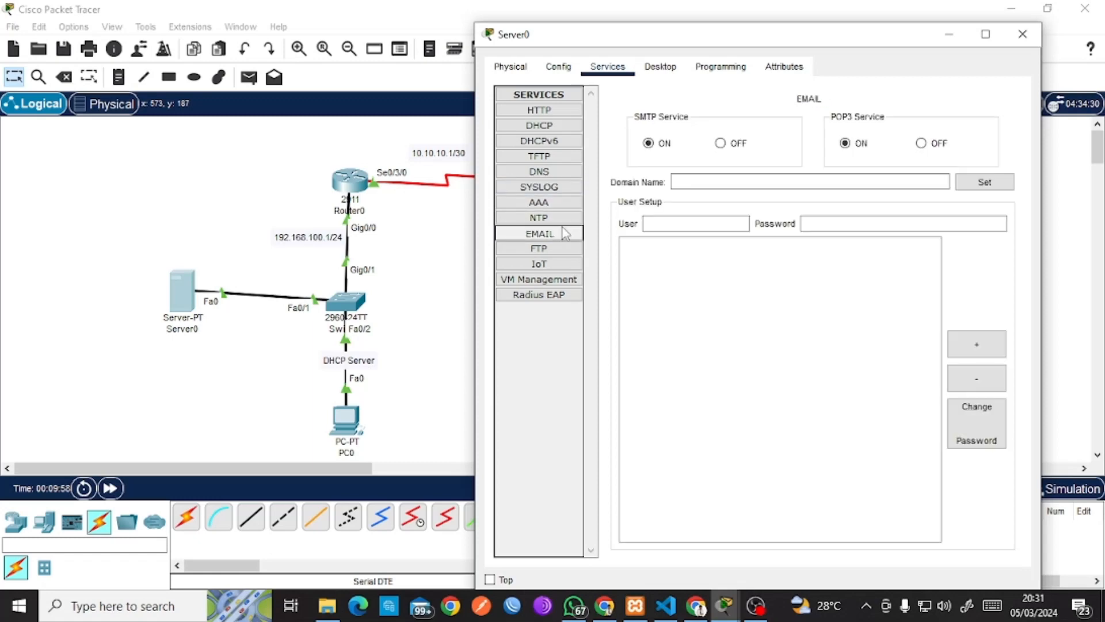
click(553, 126)
click(556, 171)
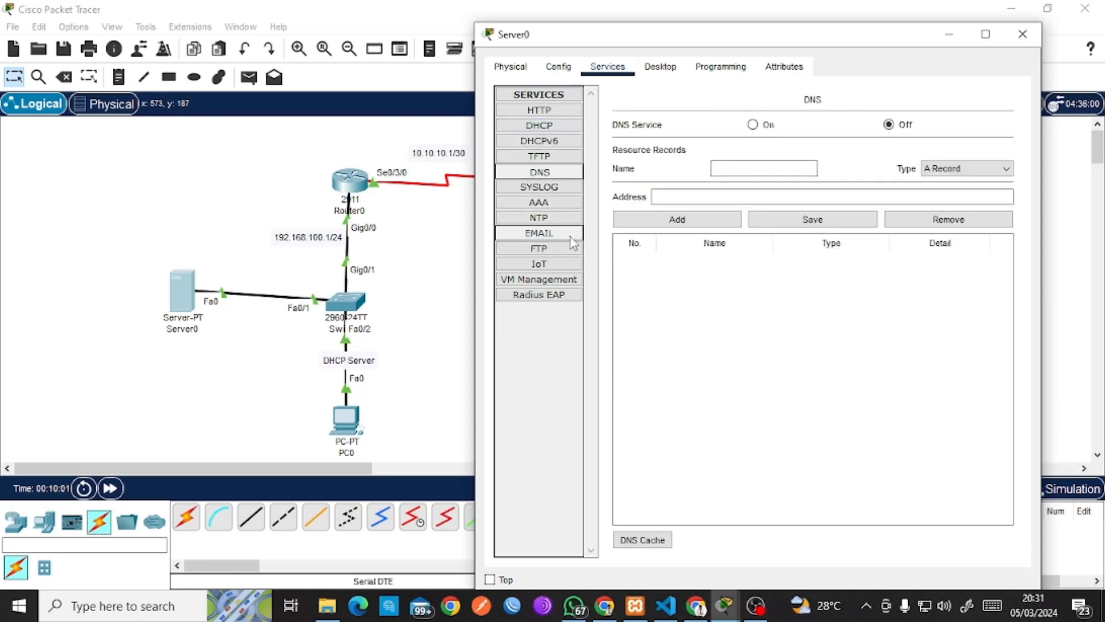
click(570, 241)
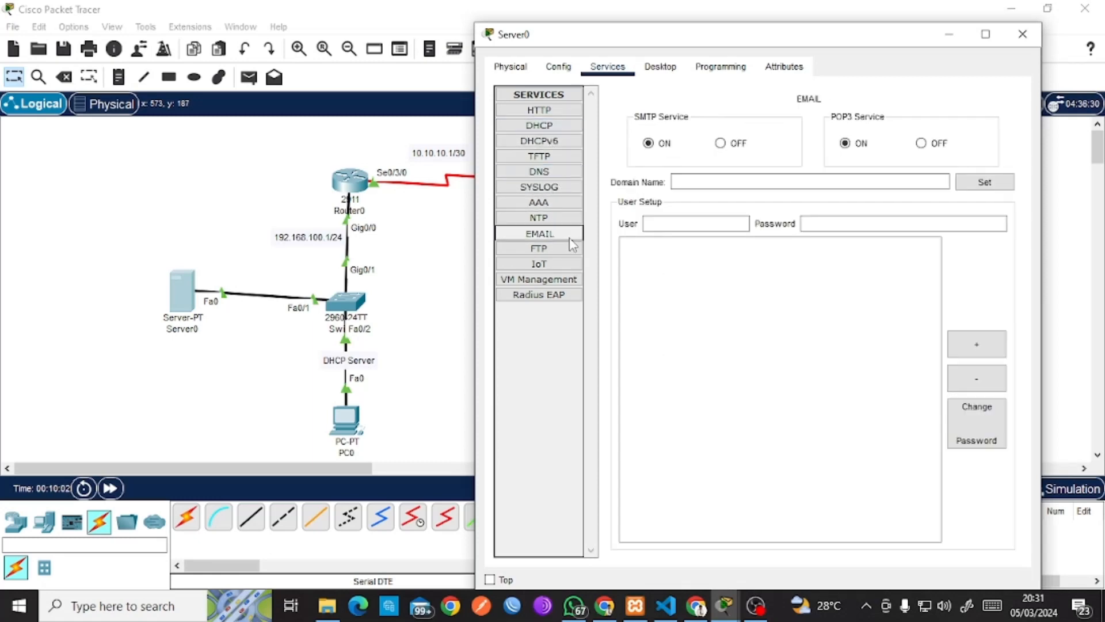
click(563, 126)
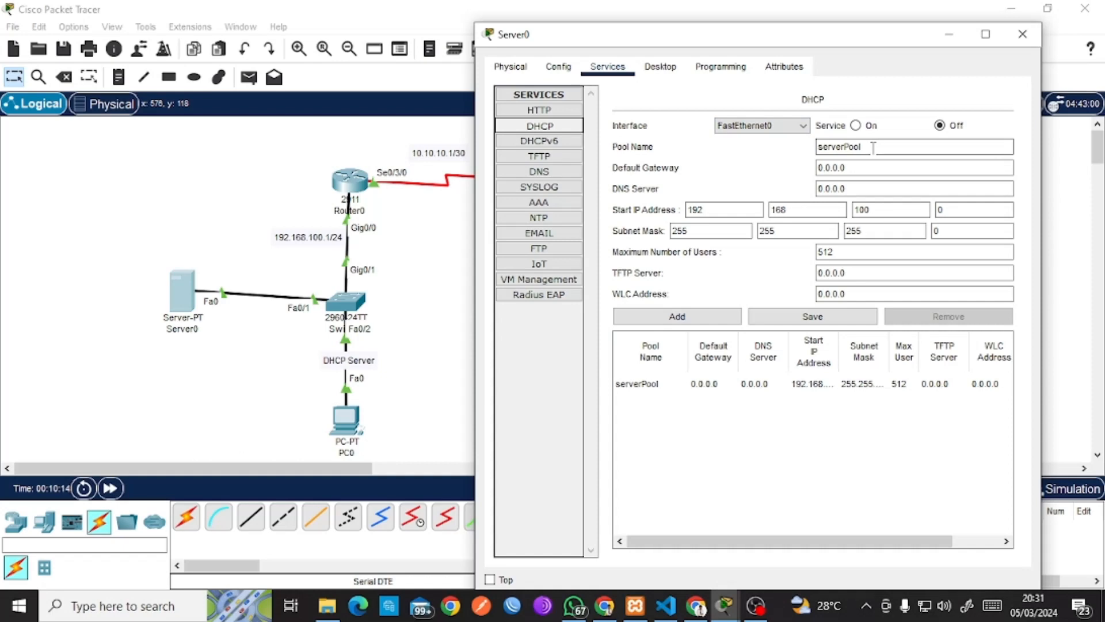
Turn DHCP on with default gateway 192.168.100.1 and DNS server 192.168.100.2.
click(853, 130)
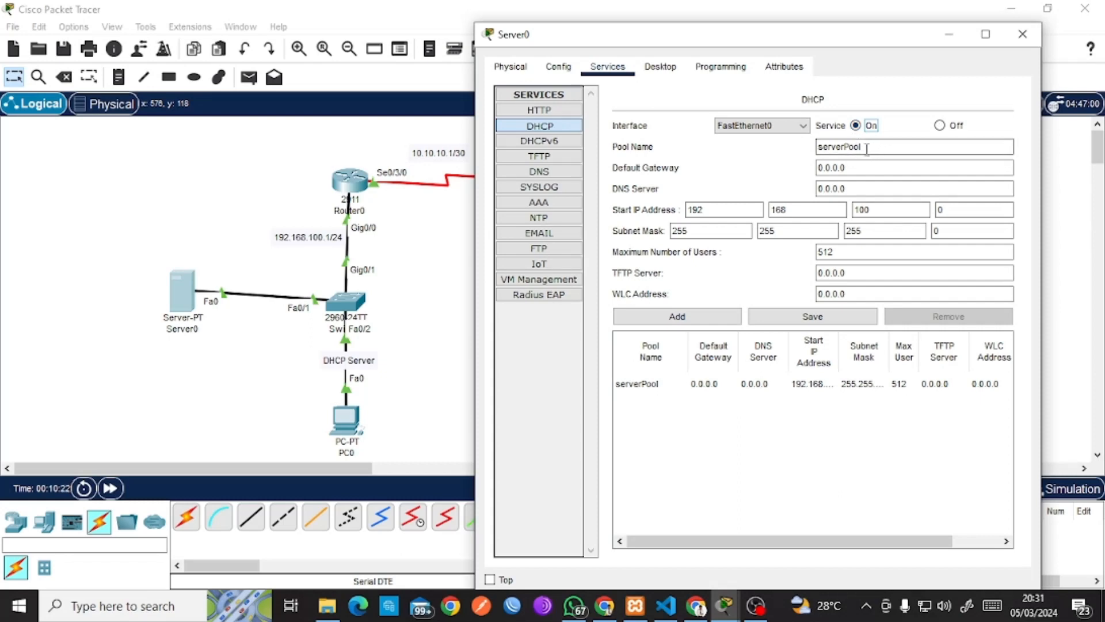
double_click(849, 167)
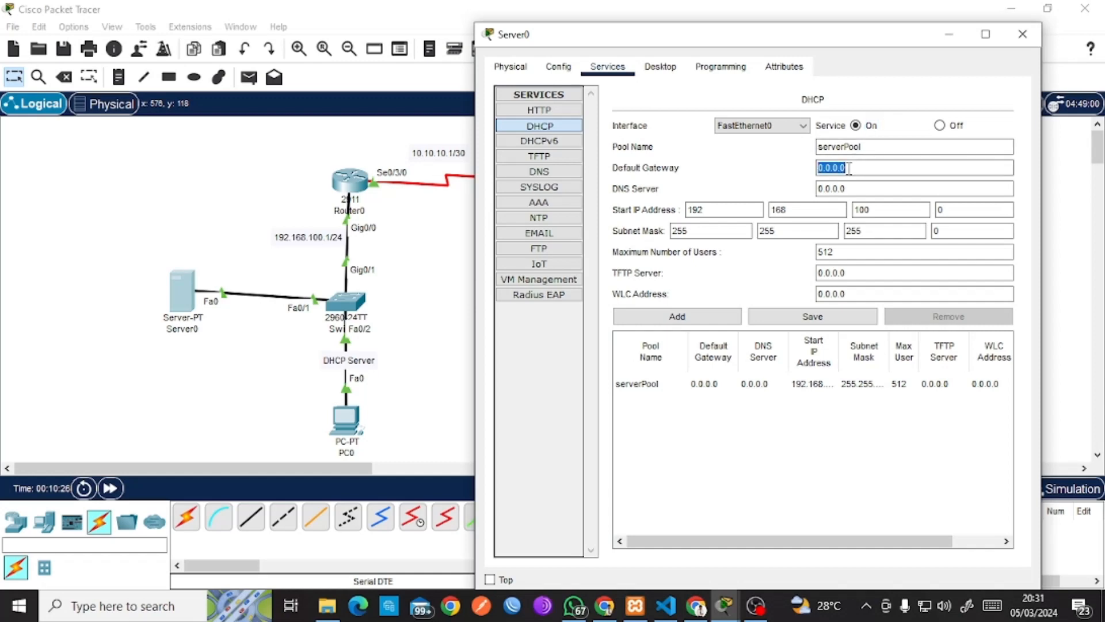
text(192.168.100.)
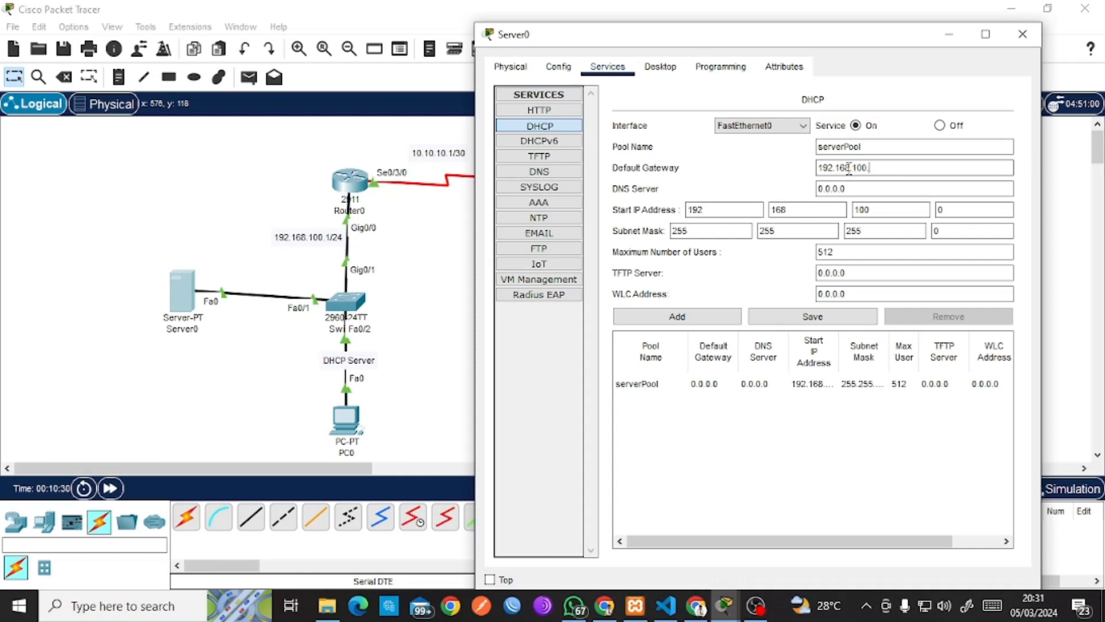
text(1)
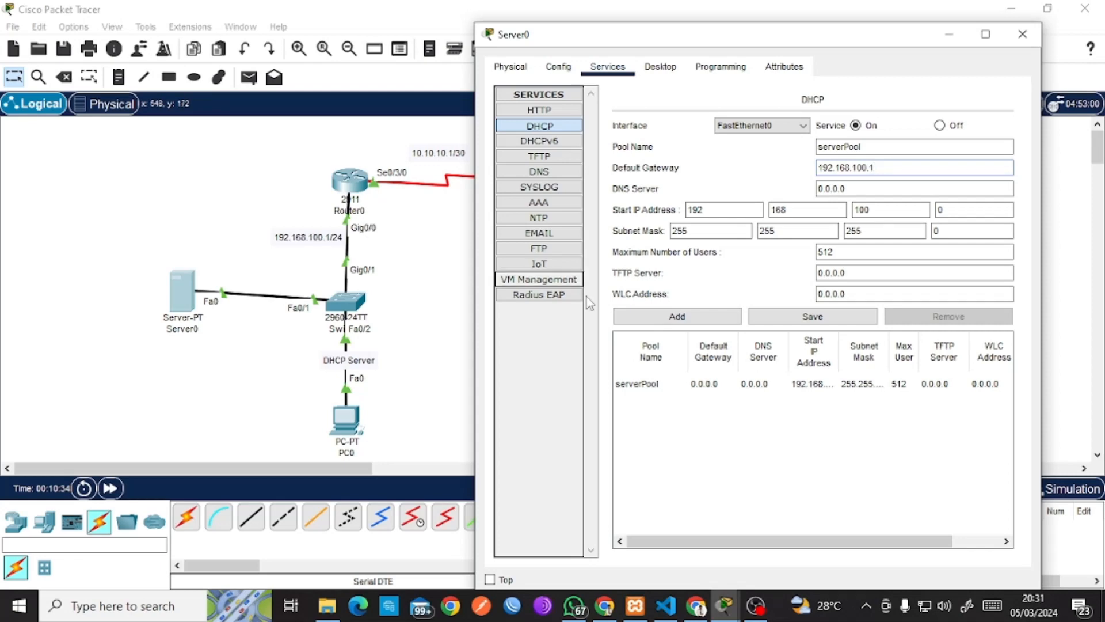
click(866, 189)
double_click(863, 188)
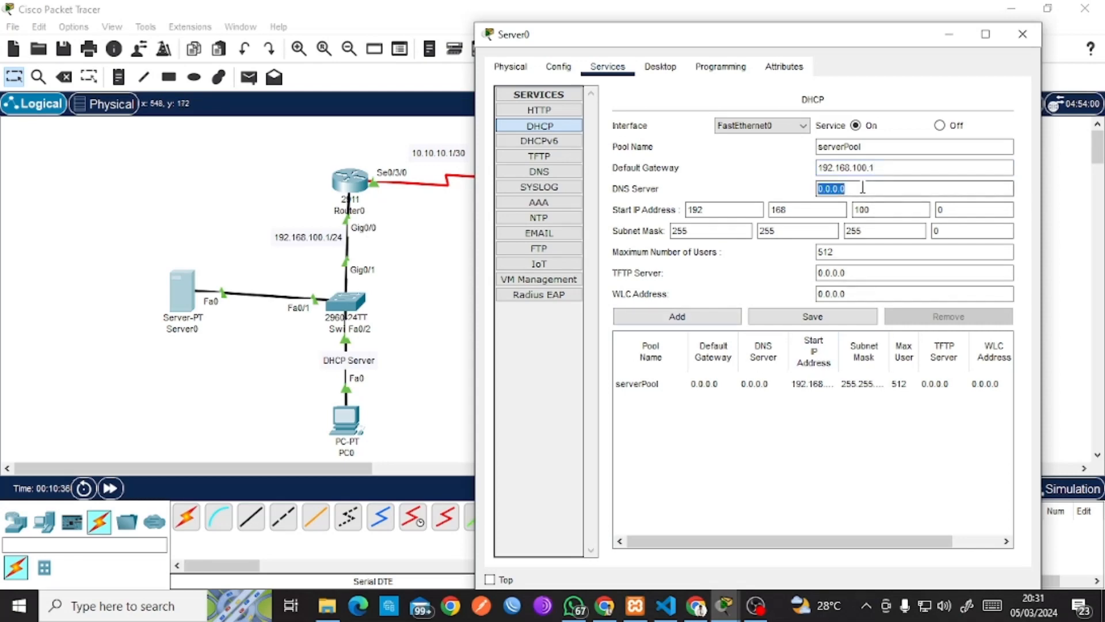
text(192.168.100.2)
click(761, 171)
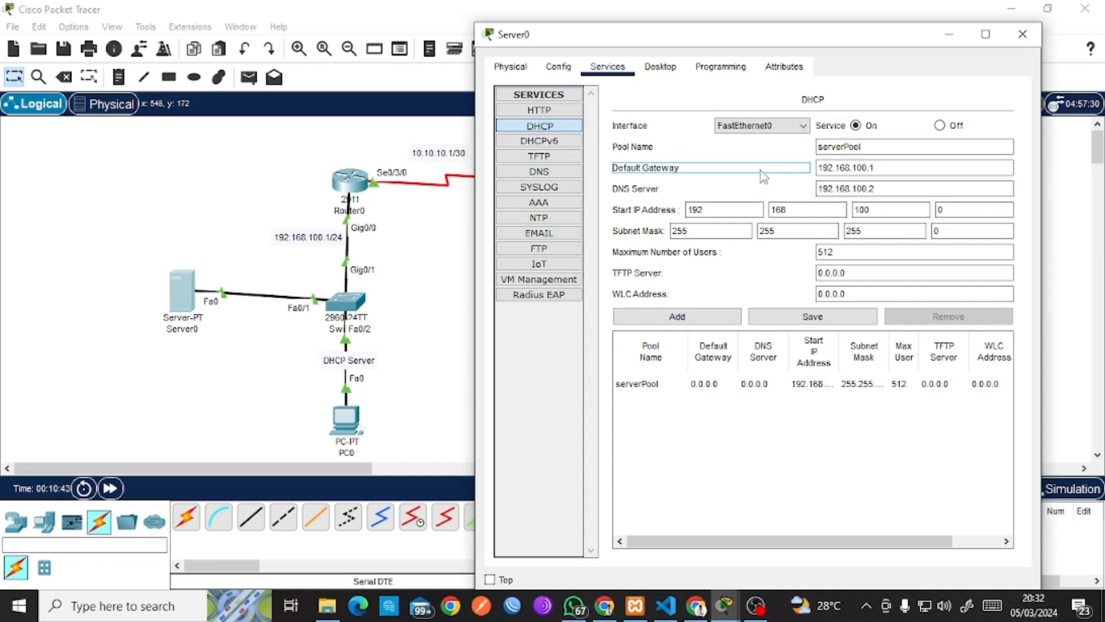
click(658, 206)
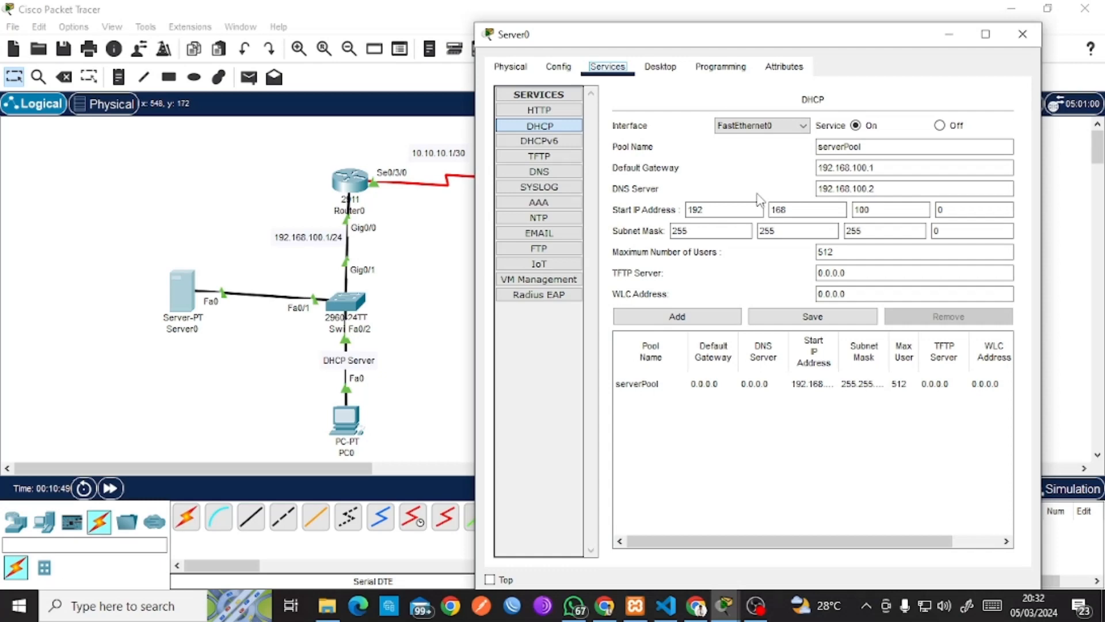
Set the pool start address to 192.168.100.3, save serverPool, and open PC0.
click(964, 205)
key(BackSpace)
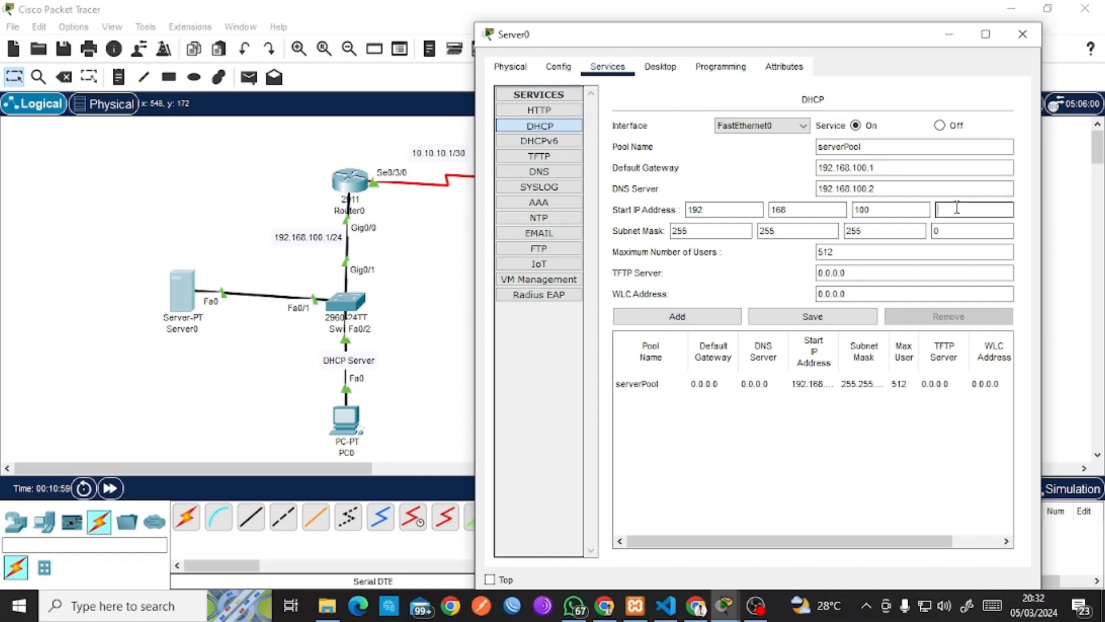
text(3)
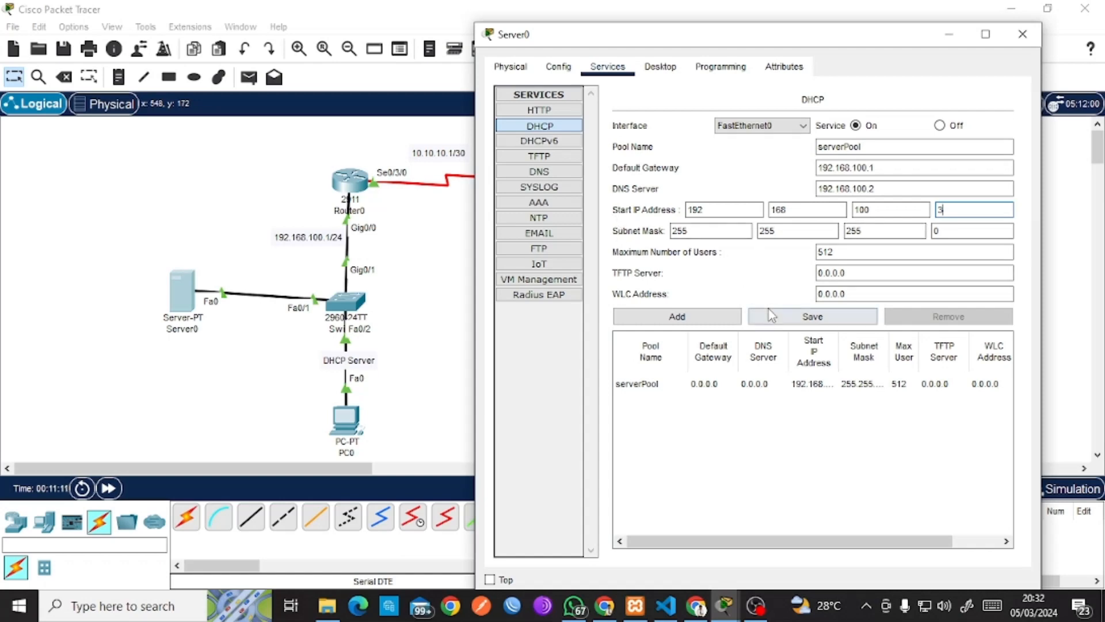
click(793, 318)
drag(848, 253, 803, 255)
click(769, 260)
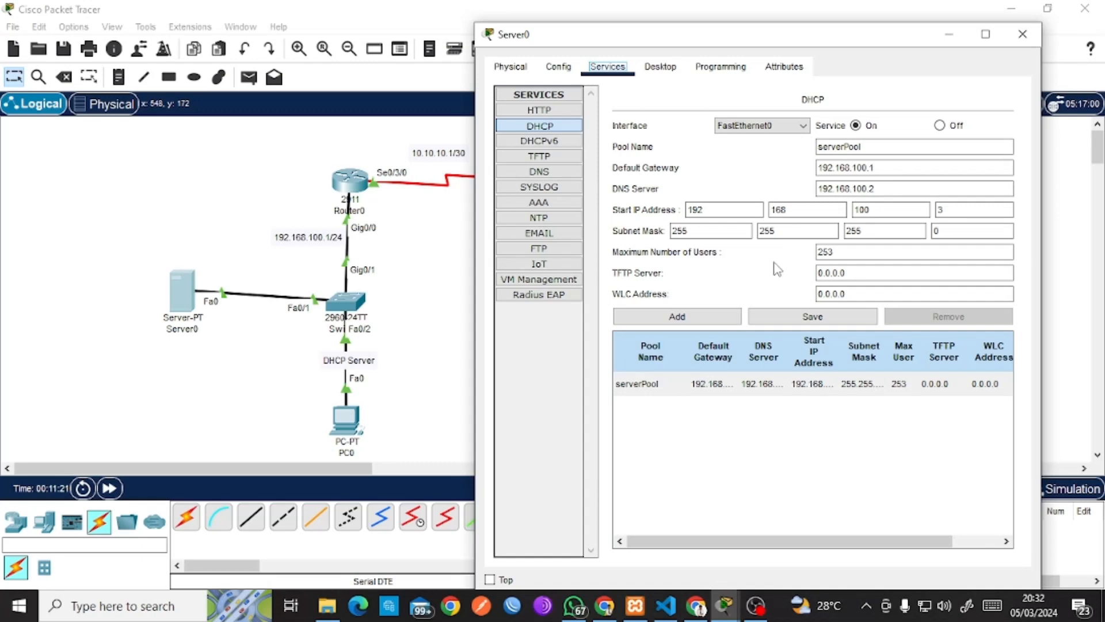
click(403, 383)
click(357, 425)
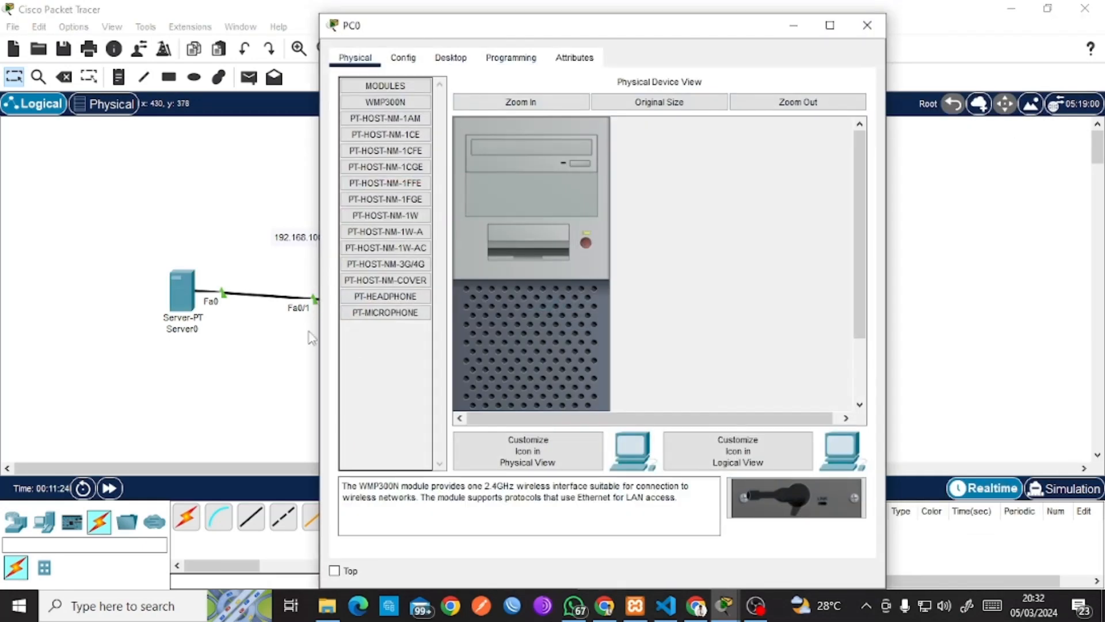
Switch PC0's IP Configuration to DHCP so it leases 192.168.100.3, then close PC0.
click(450, 57)
click(368, 144)
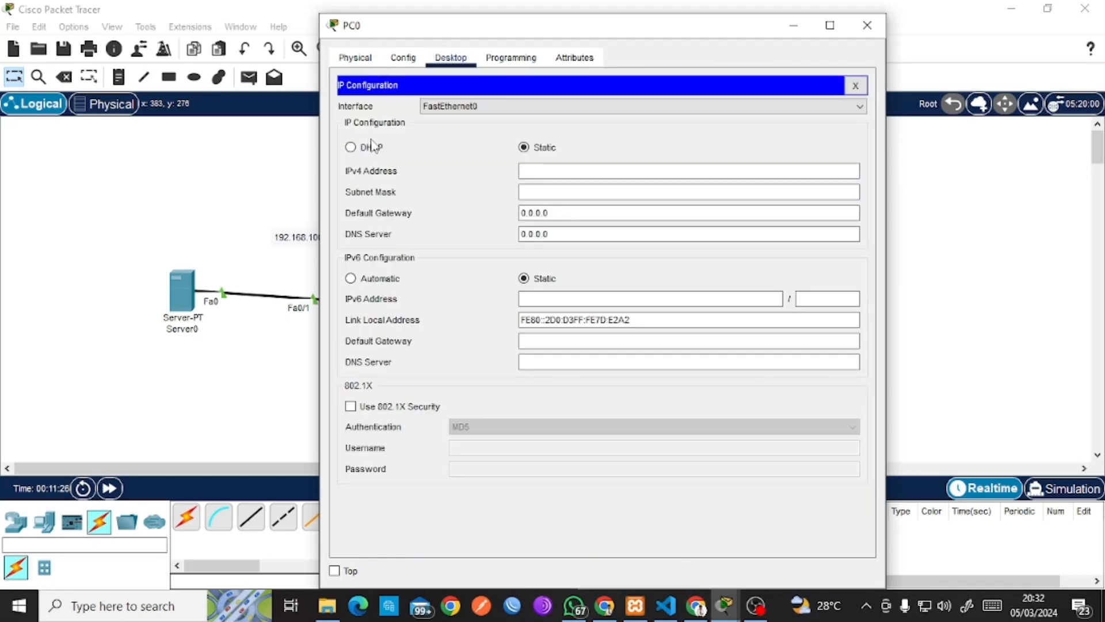
click(367, 148)
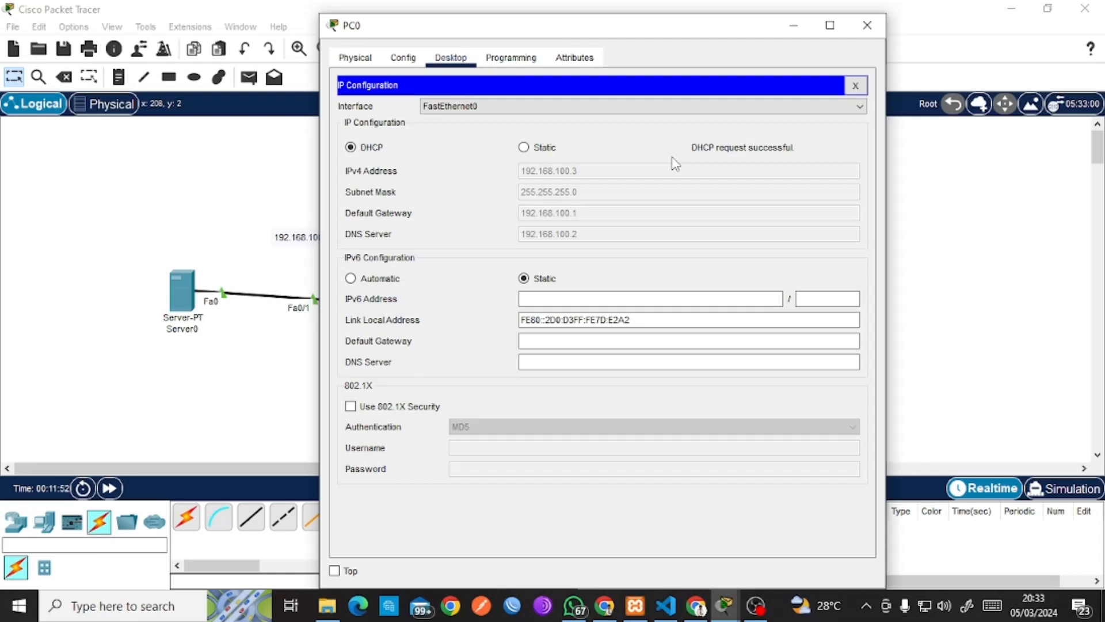
click(867, 26)
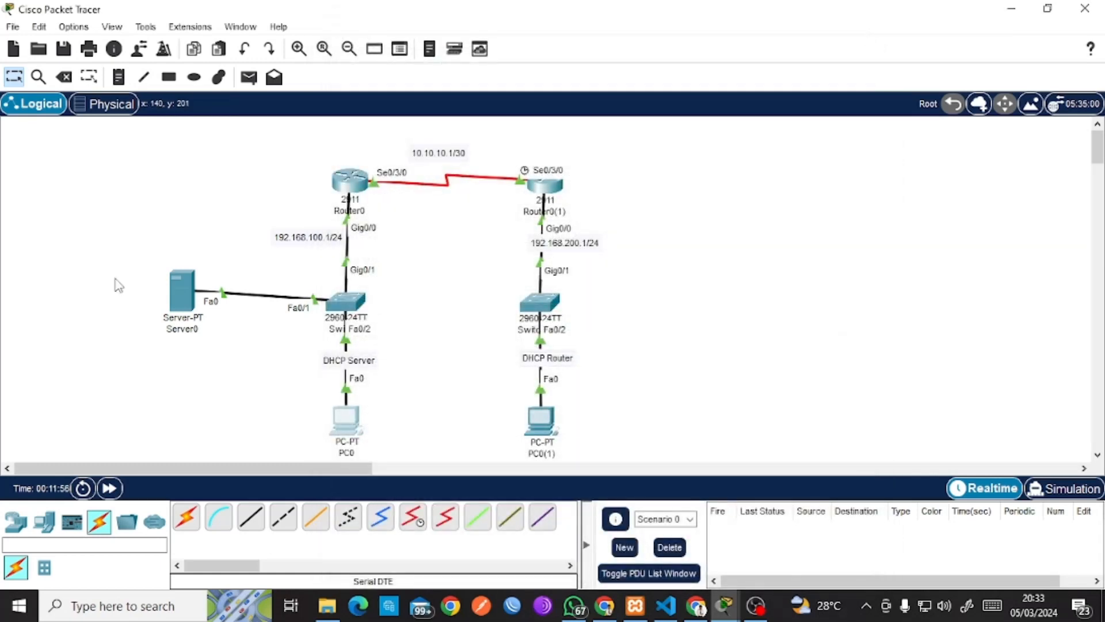
Turn on Server0's DNS service and place the cursor in the record Name field.
click(187, 288)
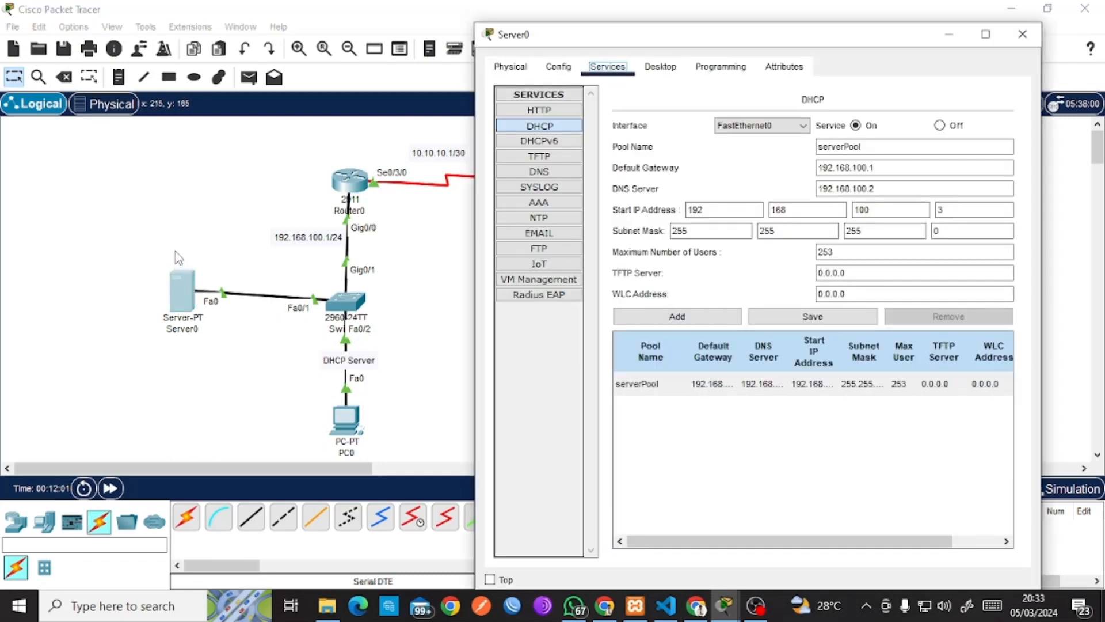
click(540, 173)
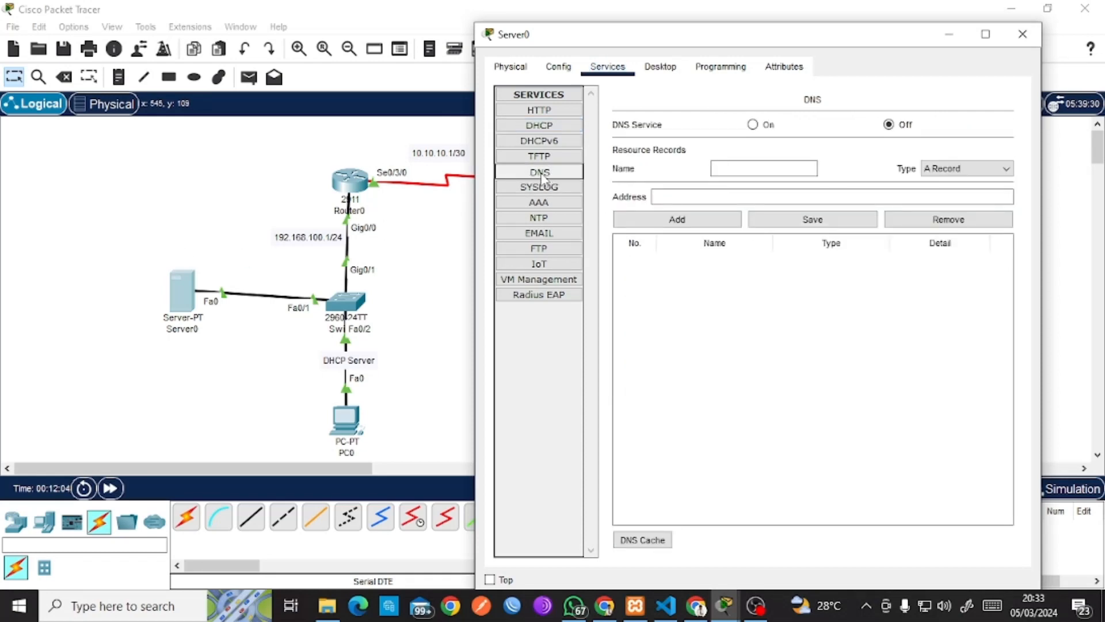
click(754, 125)
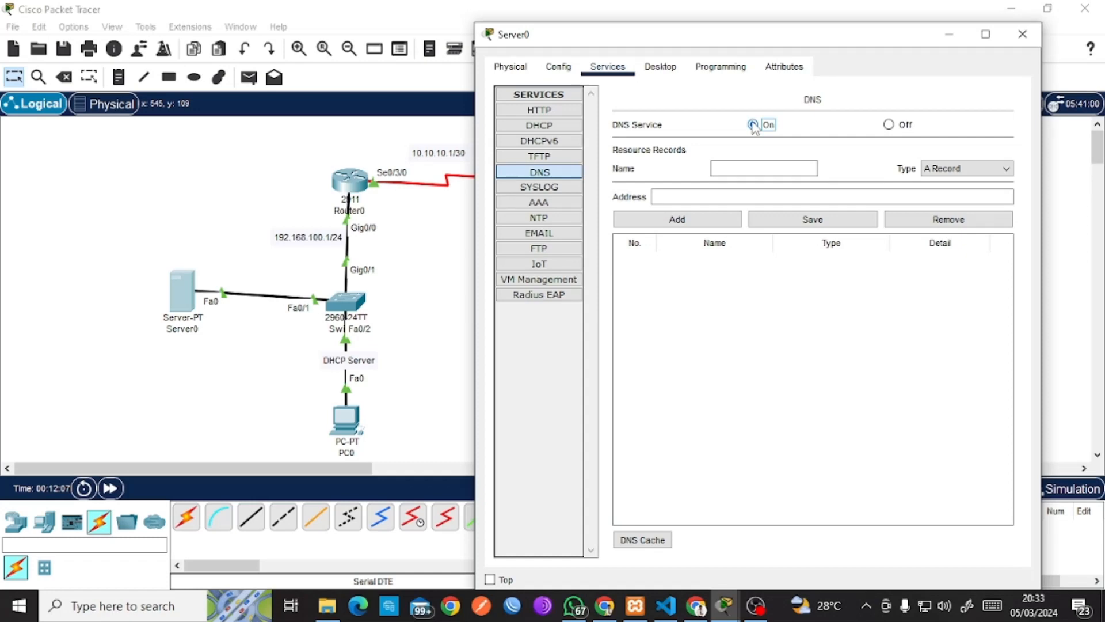
click(742, 170)
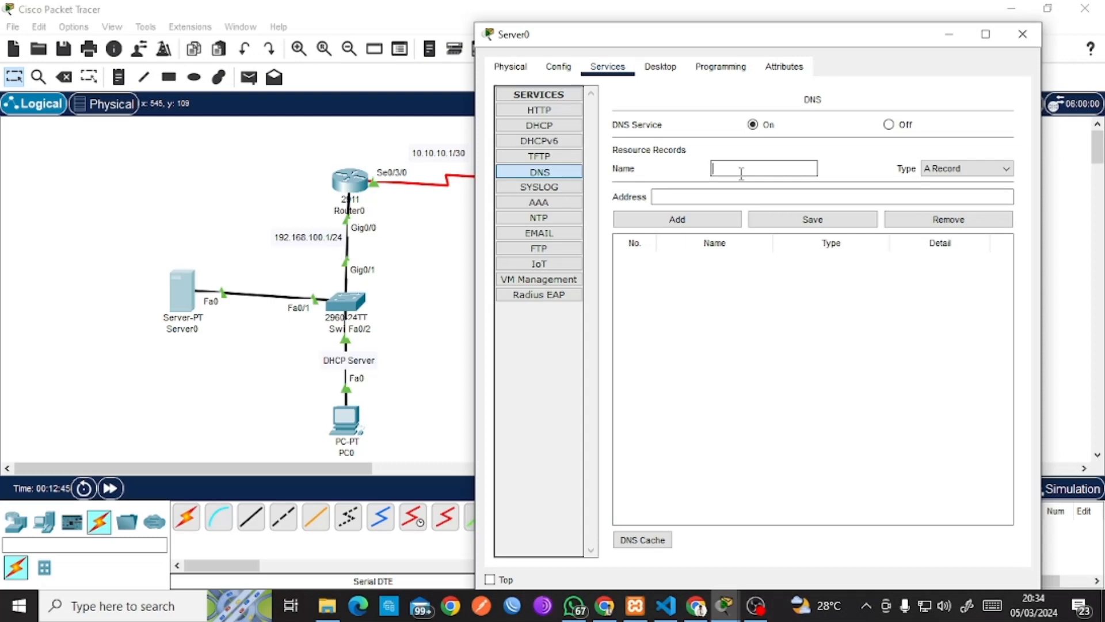
Add a DNS A record mapping cahyo.net to 192.168.100.2, then close Server0's window.
text(cahyo.net)
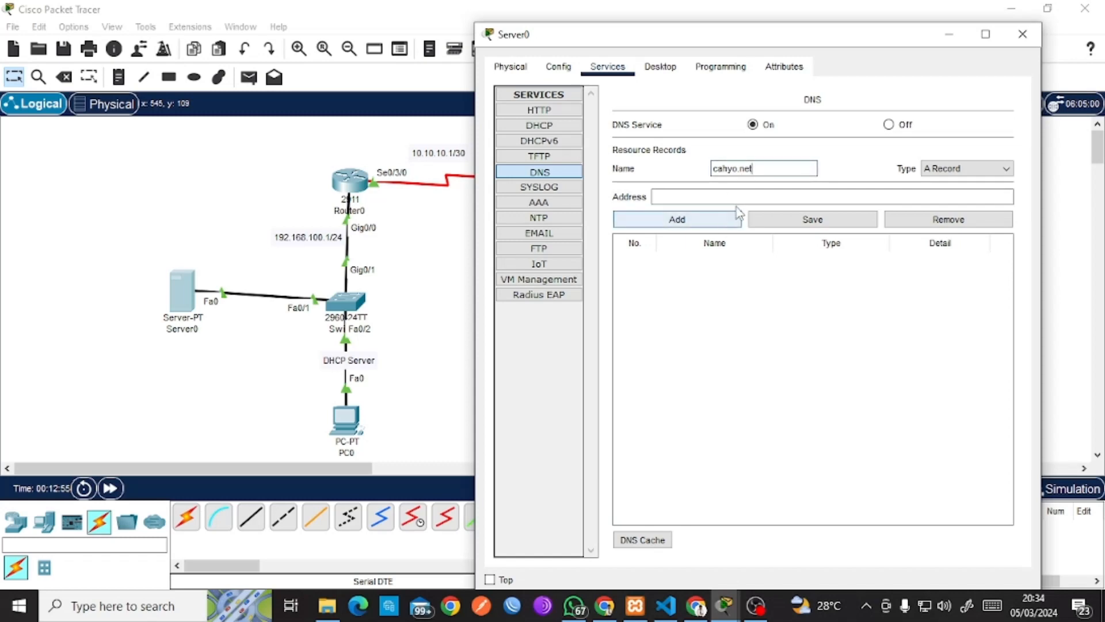
click(723, 197)
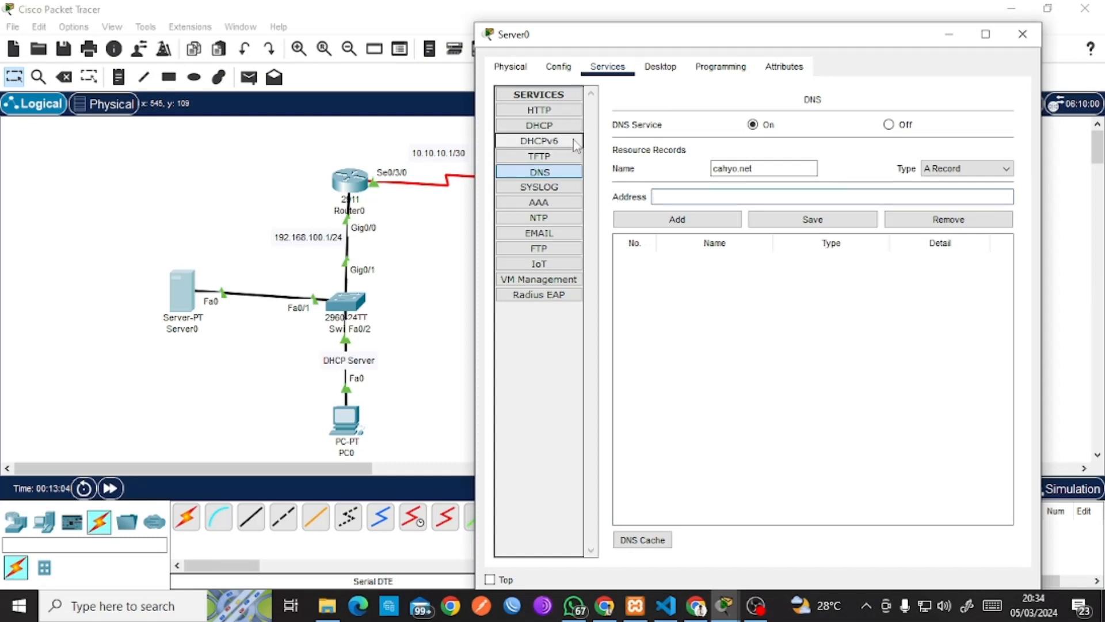
double_click(746, 168)
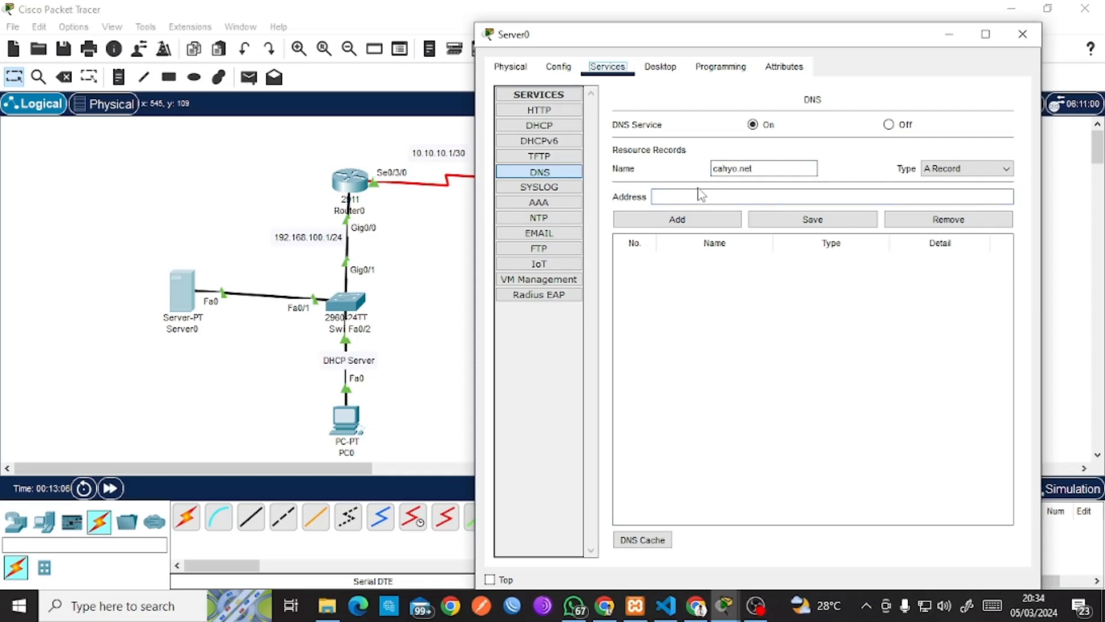
click(678, 196)
text(192.168)
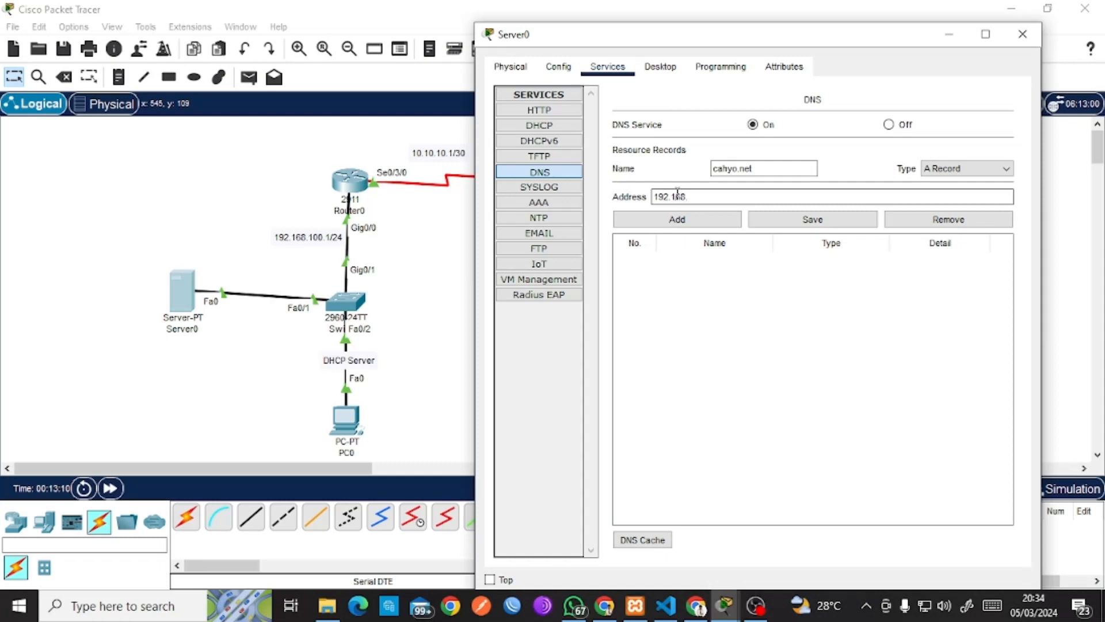
text(.100.2)
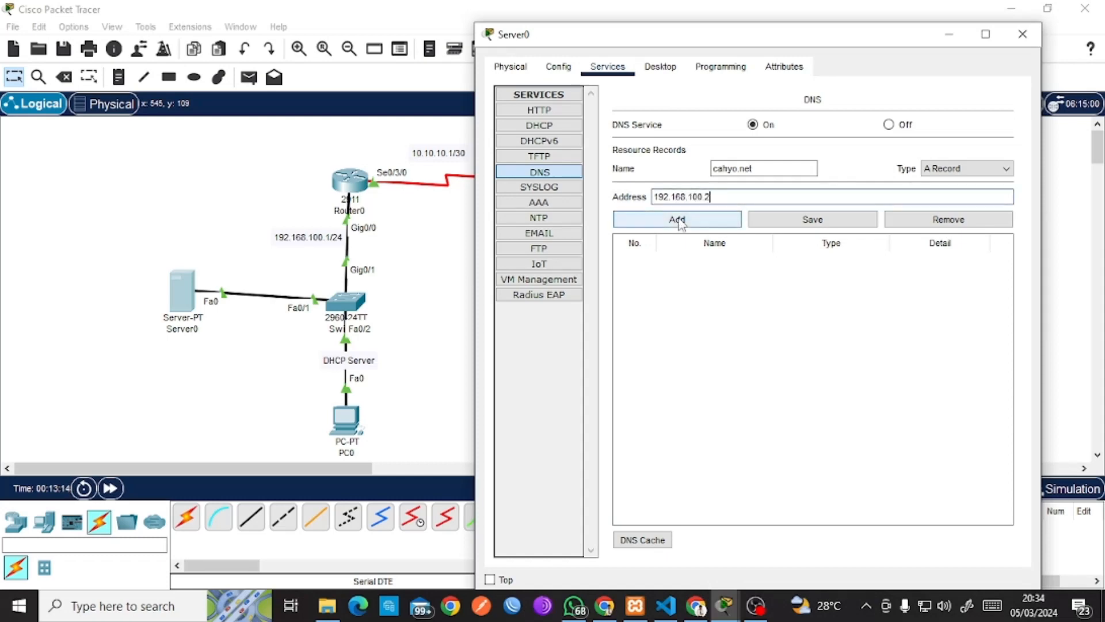
click(681, 223)
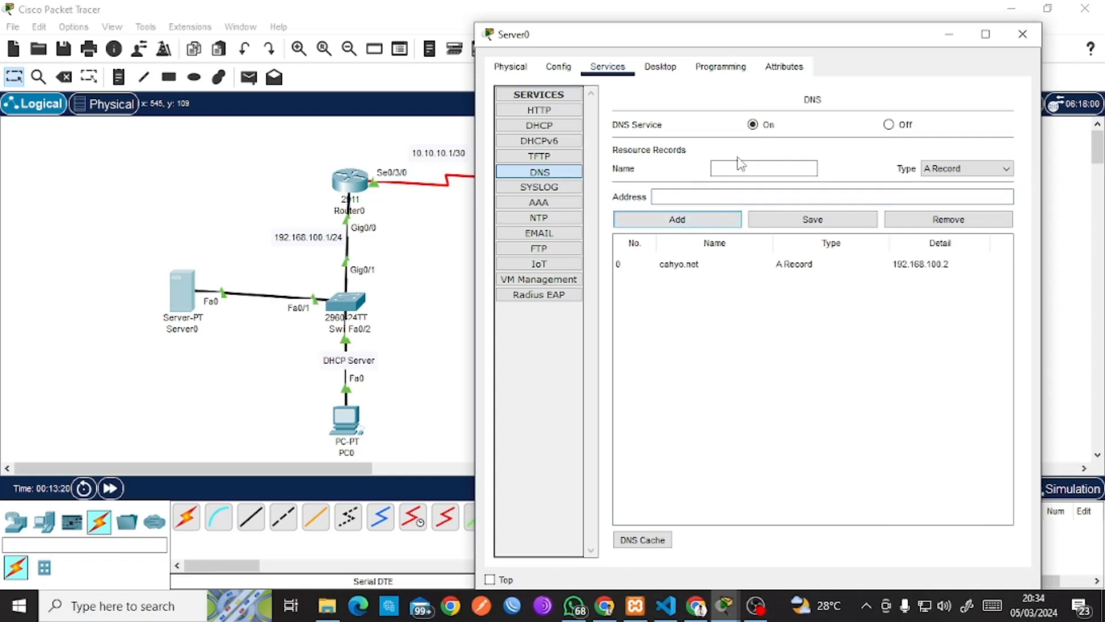
click(1022, 34)
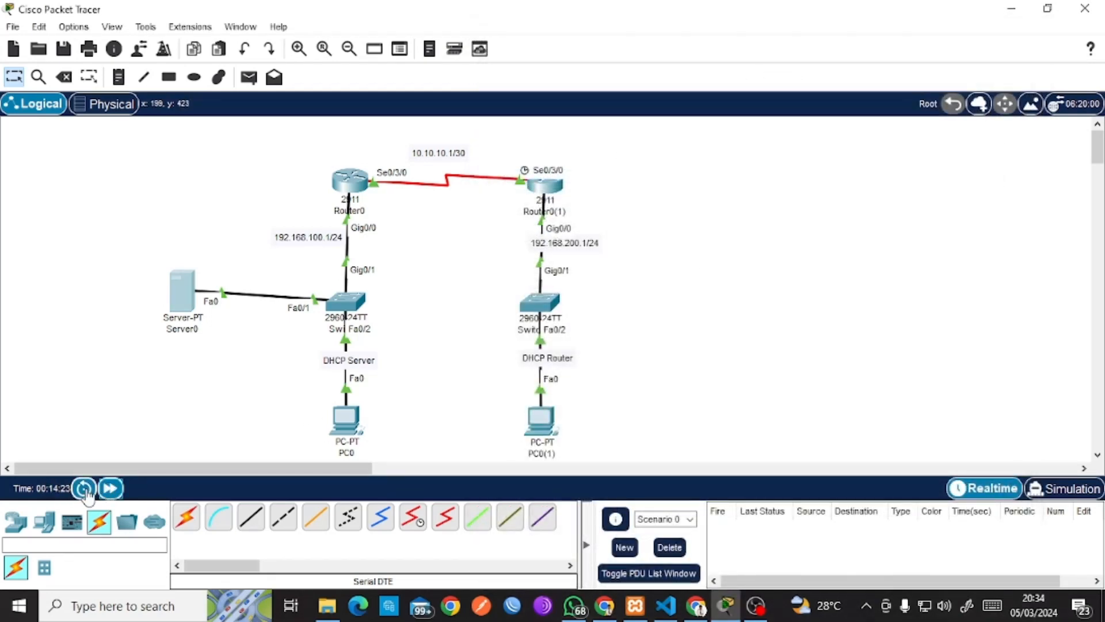
Fast-forward time and load cahyo.net in PC0's web browser.
click(106, 493)
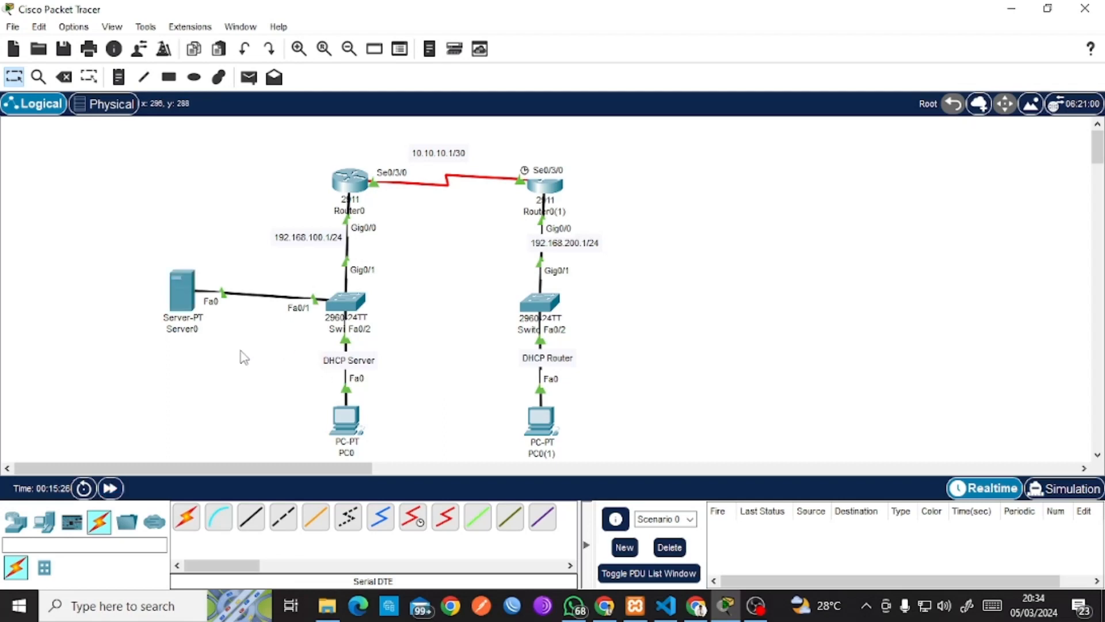
click(344, 420)
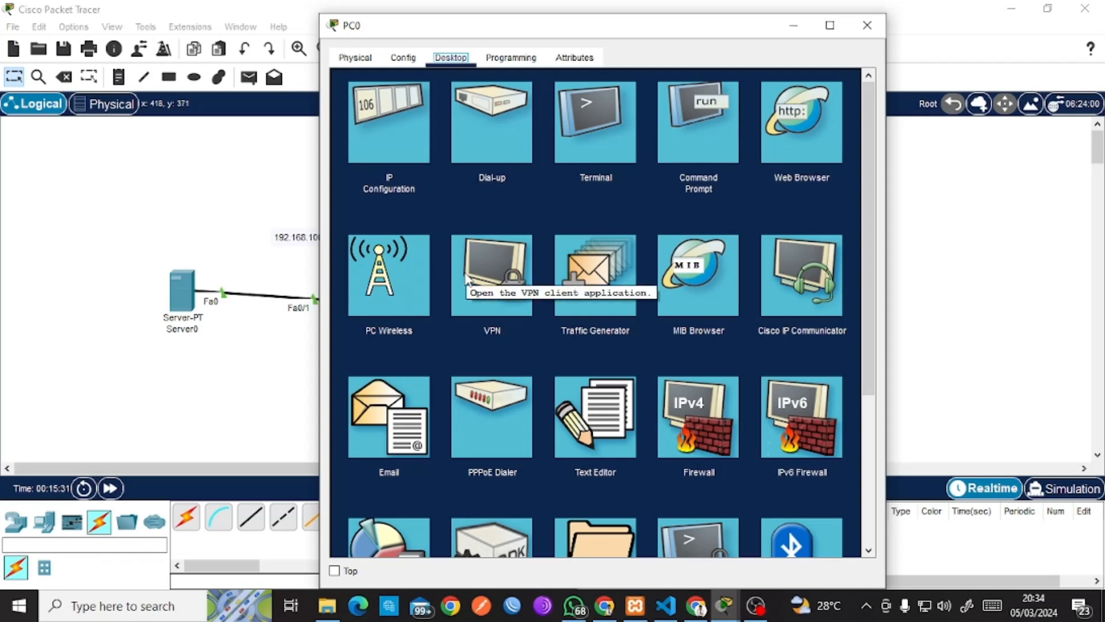
click(820, 140)
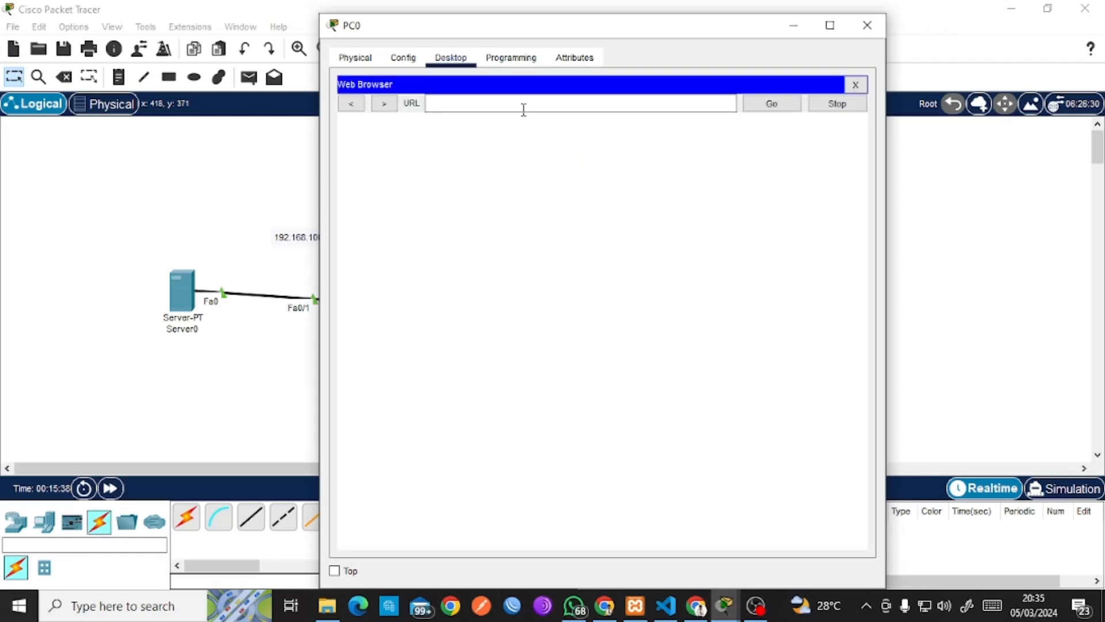
click(518, 102)
text(cahy)
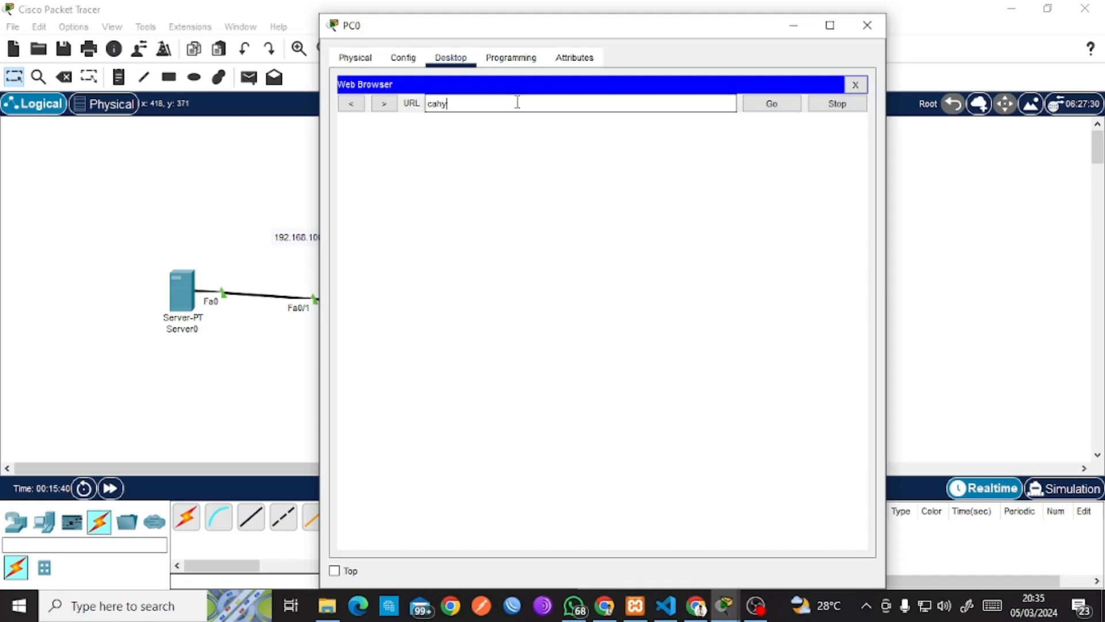
text(o.net)
key(Return)
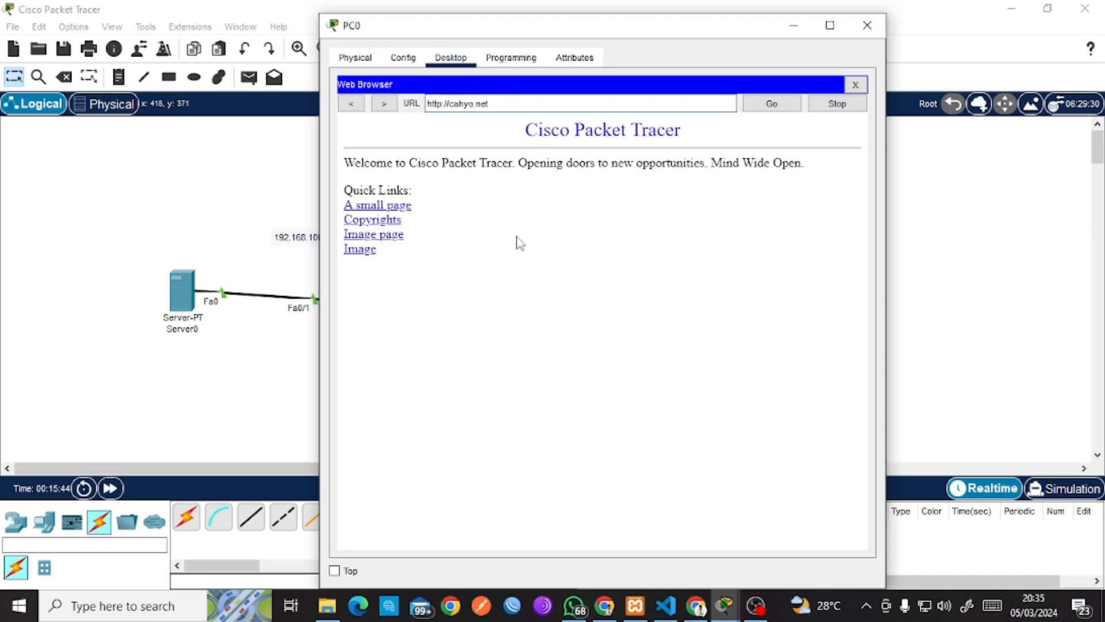
Check the default welcome page, then bring up Server0's HTTP service.
drag(480, 257, 552, 277)
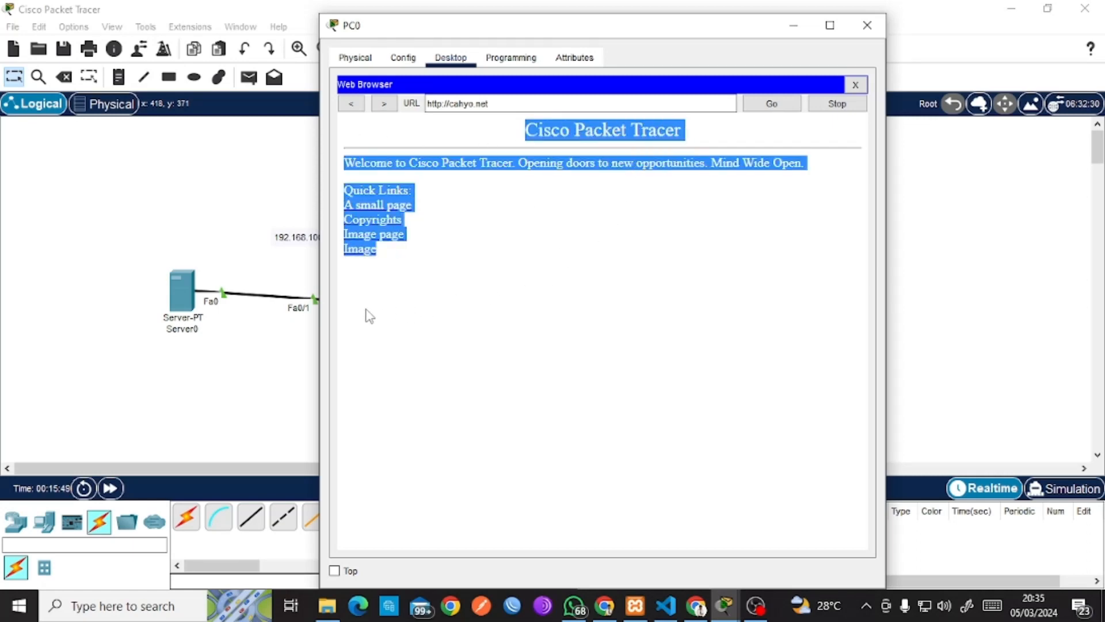
click(242, 257)
click(183, 293)
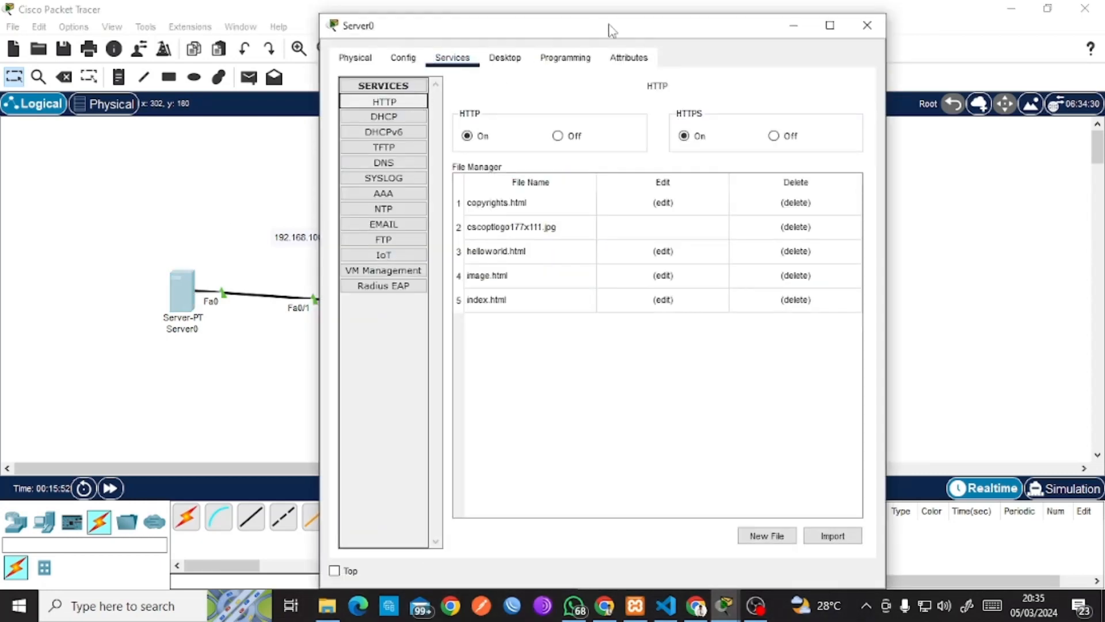
Reposition Server0's window and open index.html in the HTTP file editor.
drag(614, 31, 208, 59)
click(725, 606)
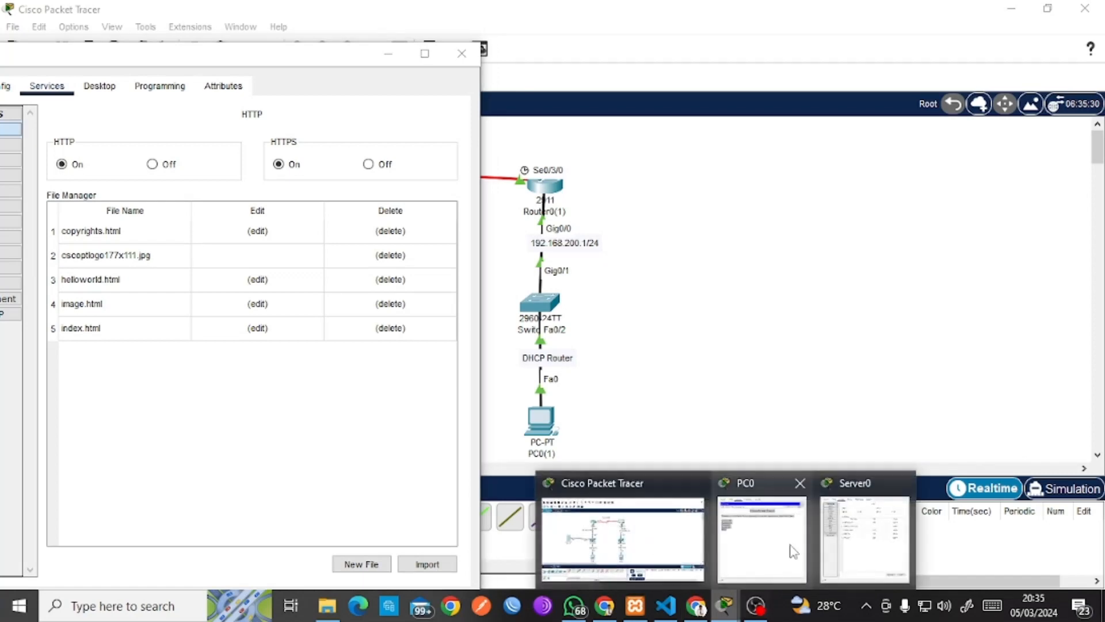
drag(225, 52, 381, 53)
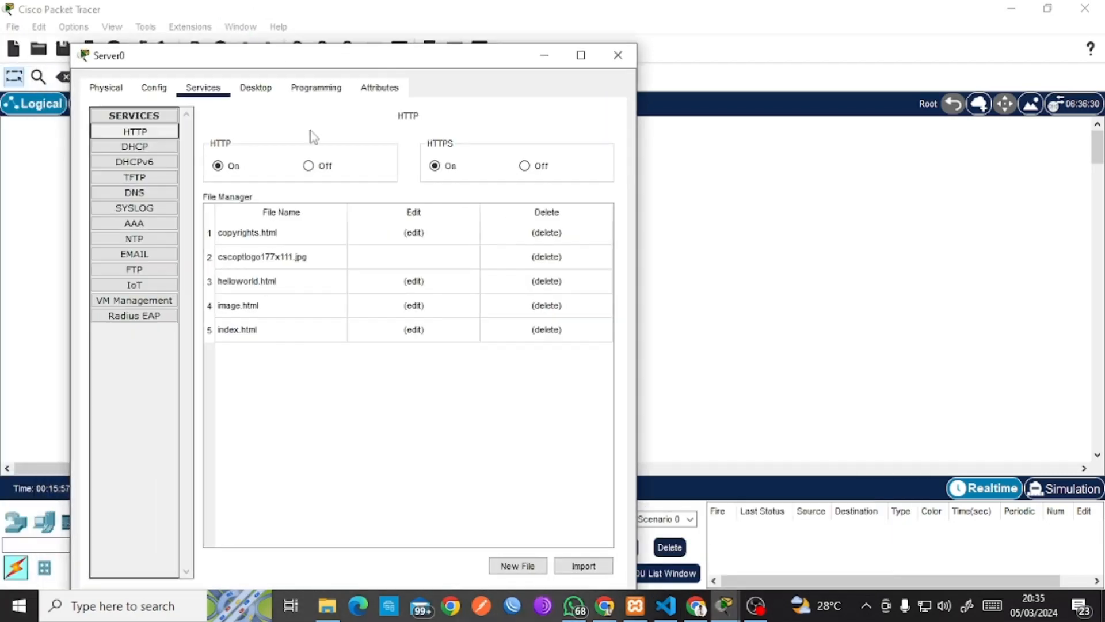
click(243, 339)
click(418, 336)
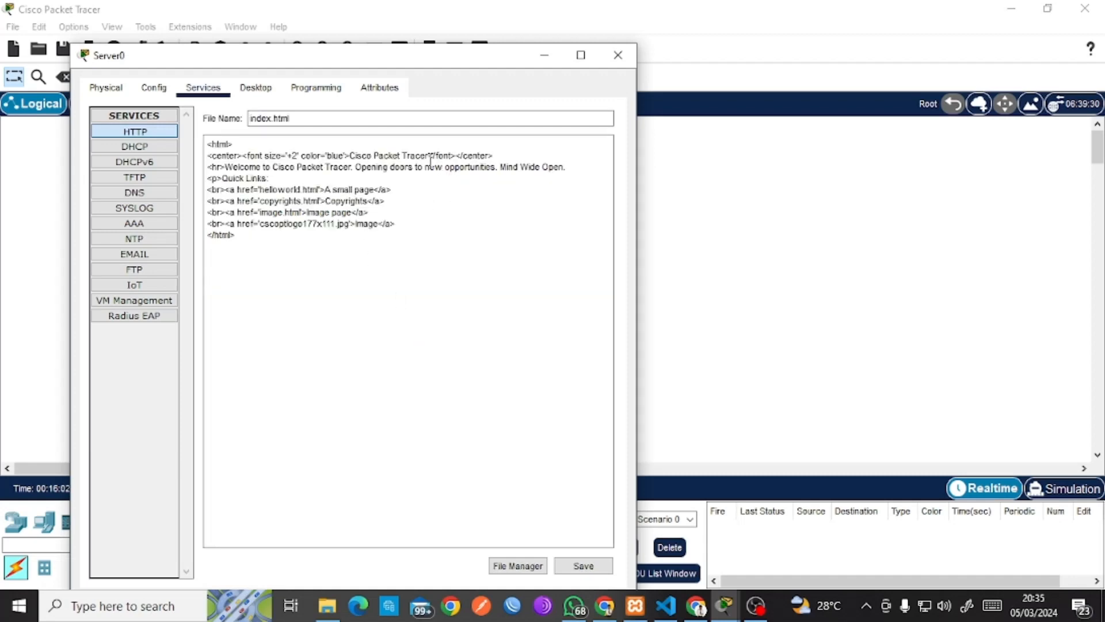
Replace the Cisco Packet Tracer heading with the author's full name, overwrite index.html, and close Server0.
drag(430, 155, 351, 161)
text(Cahyo Tr)
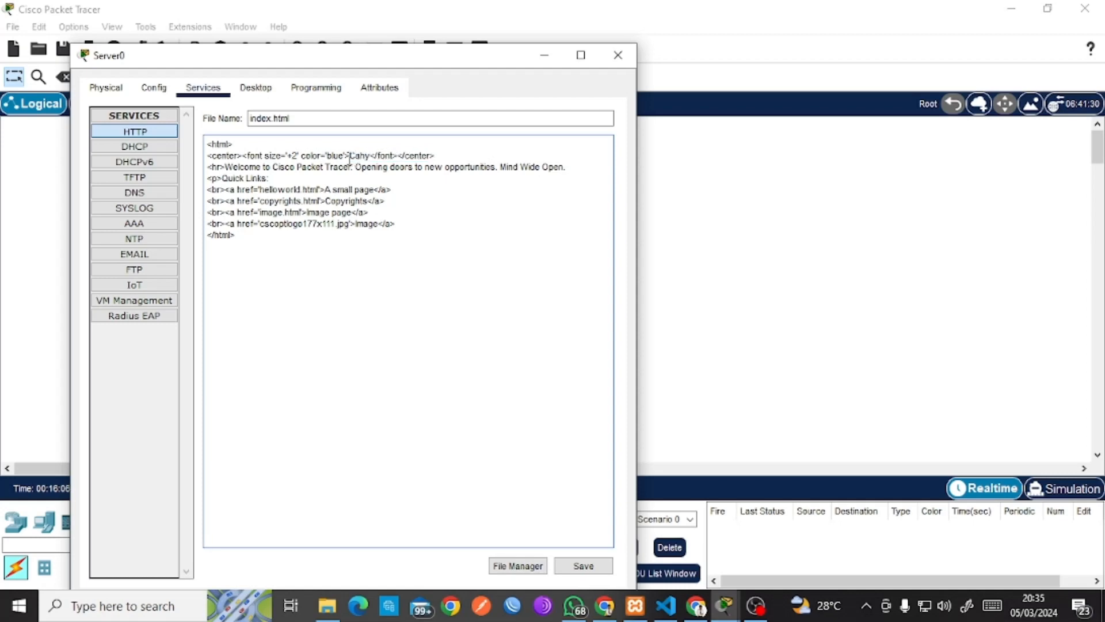
text(i Atmojho)
key(BackSpace)
key(BackSpace)
text(o)
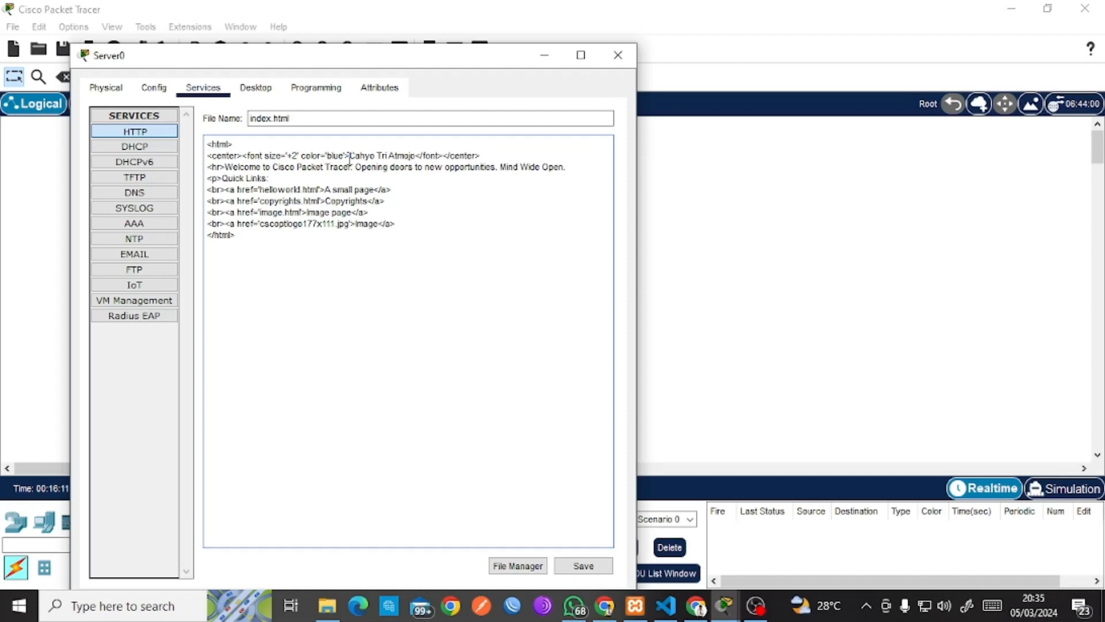
click(591, 567)
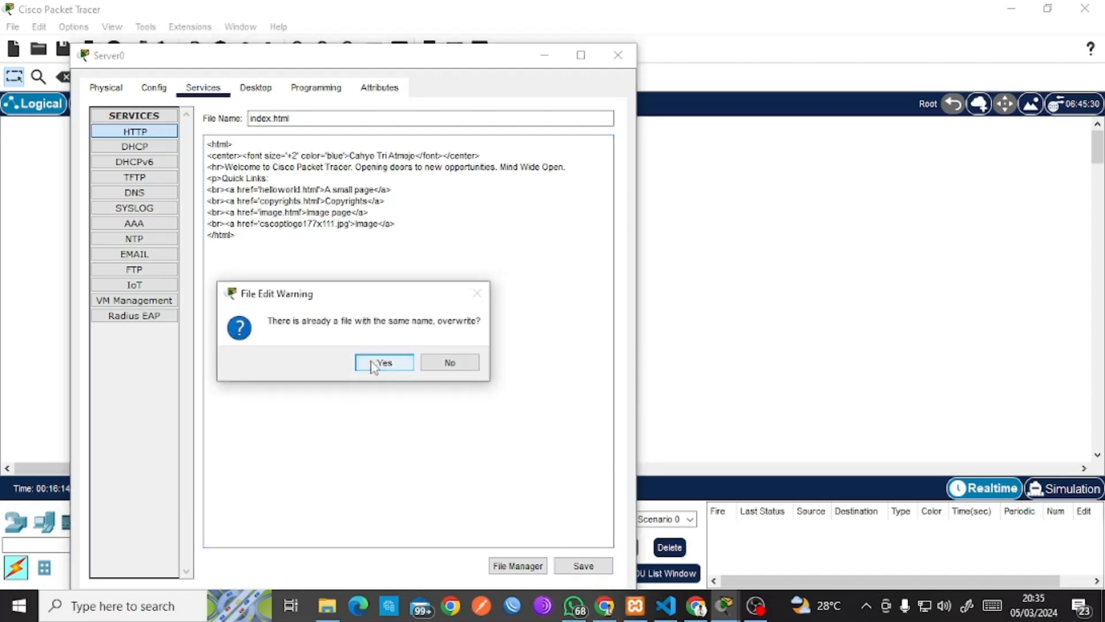
click(382, 362)
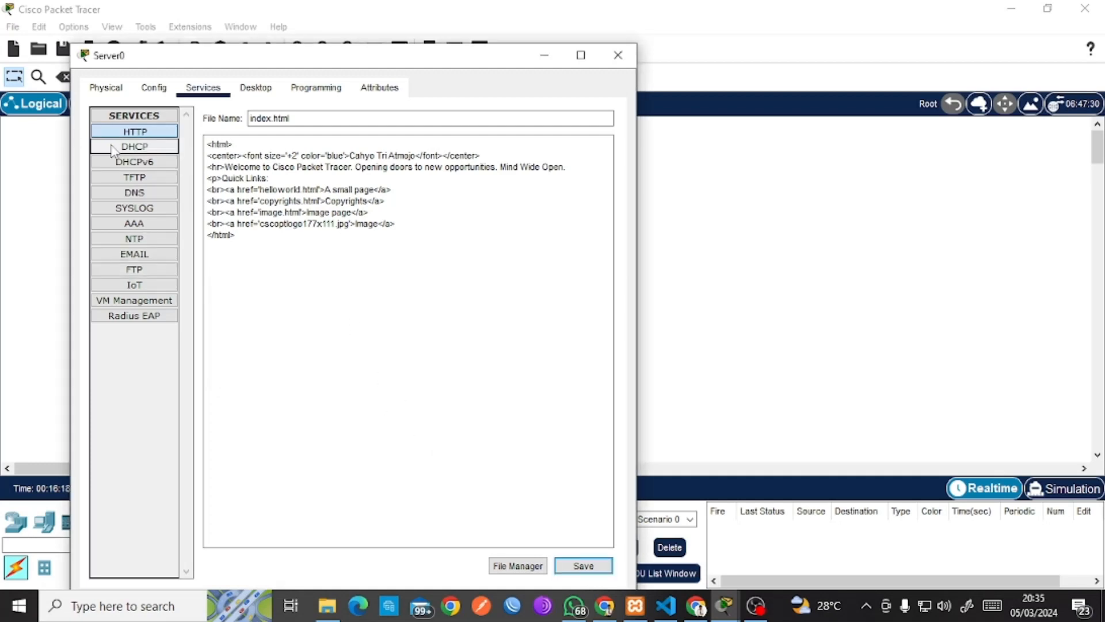
click(134, 136)
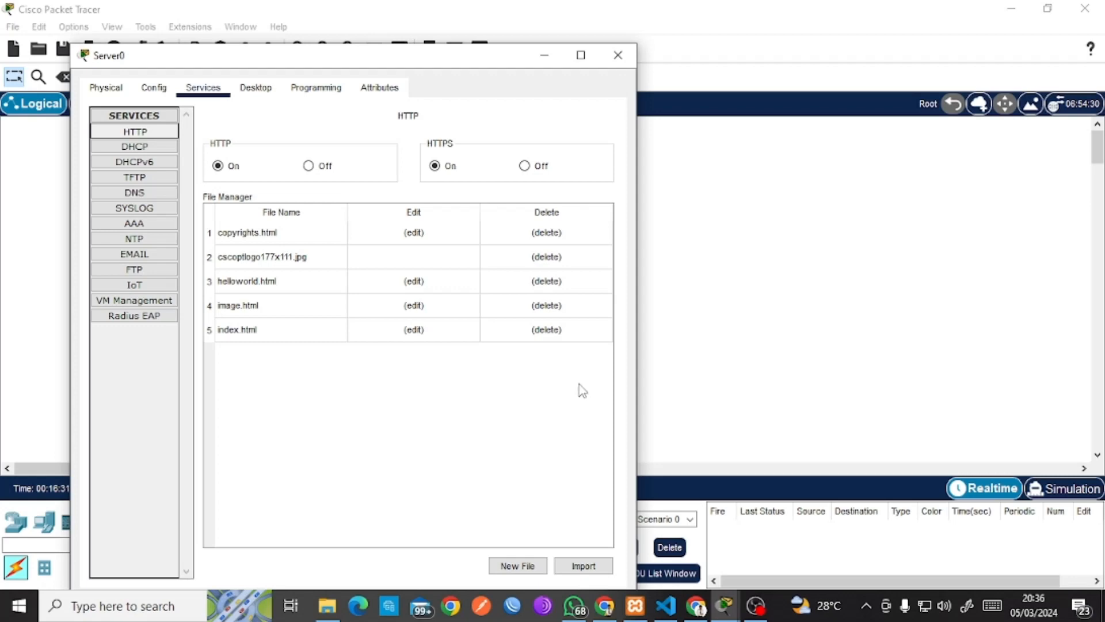
click(723, 301)
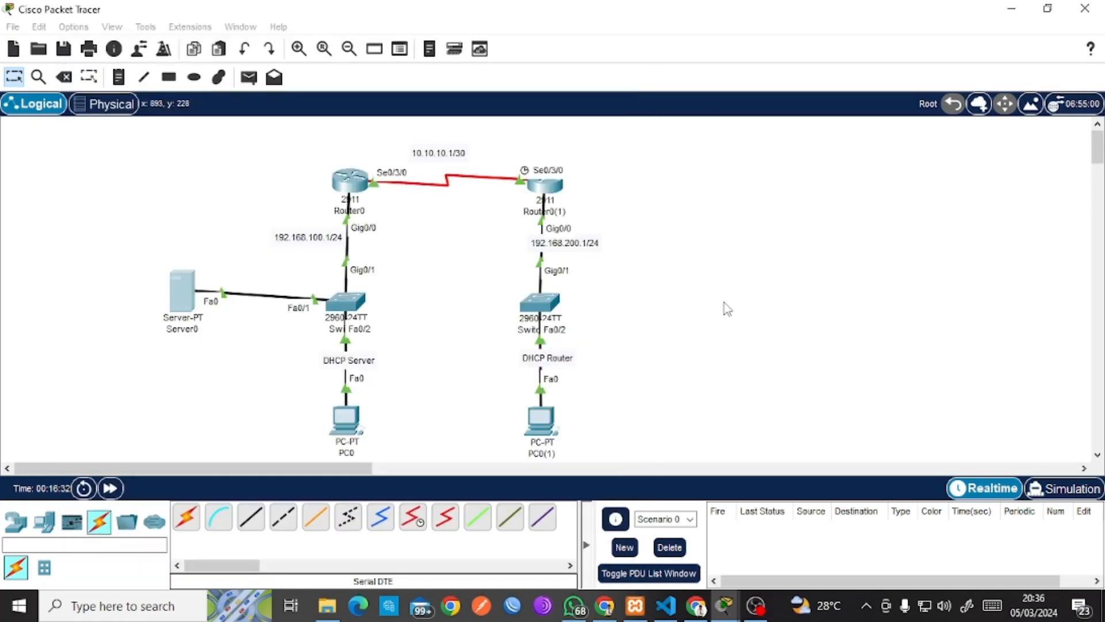
Reload cahyo.net on PC0 to confirm the new name heading, then close PC0.
click(349, 423)
click(771, 104)
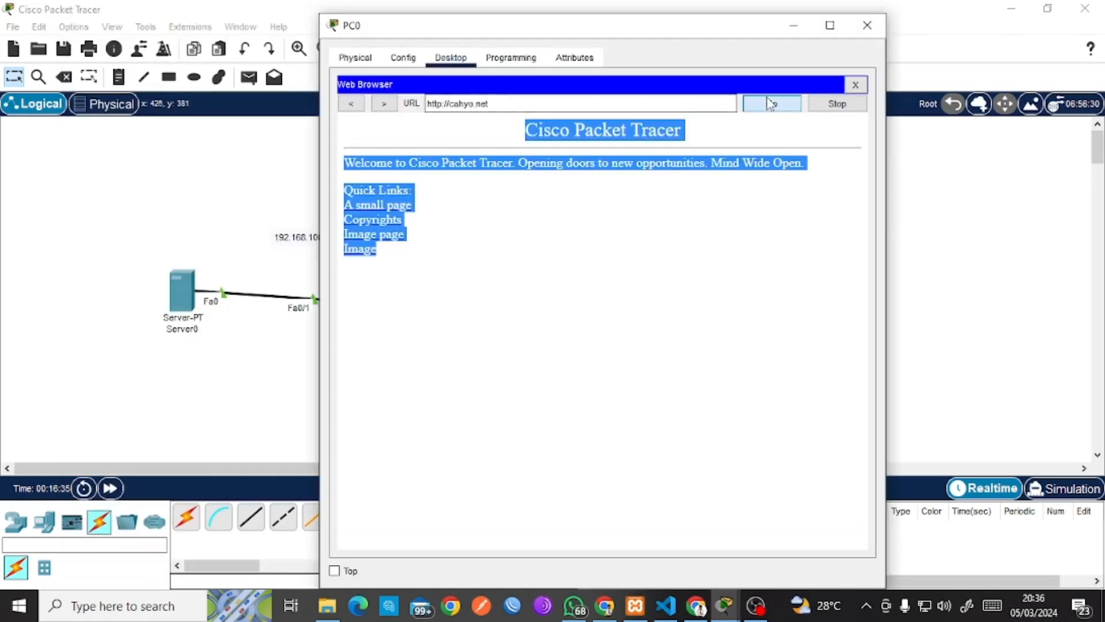
drag(664, 130, 536, 141)
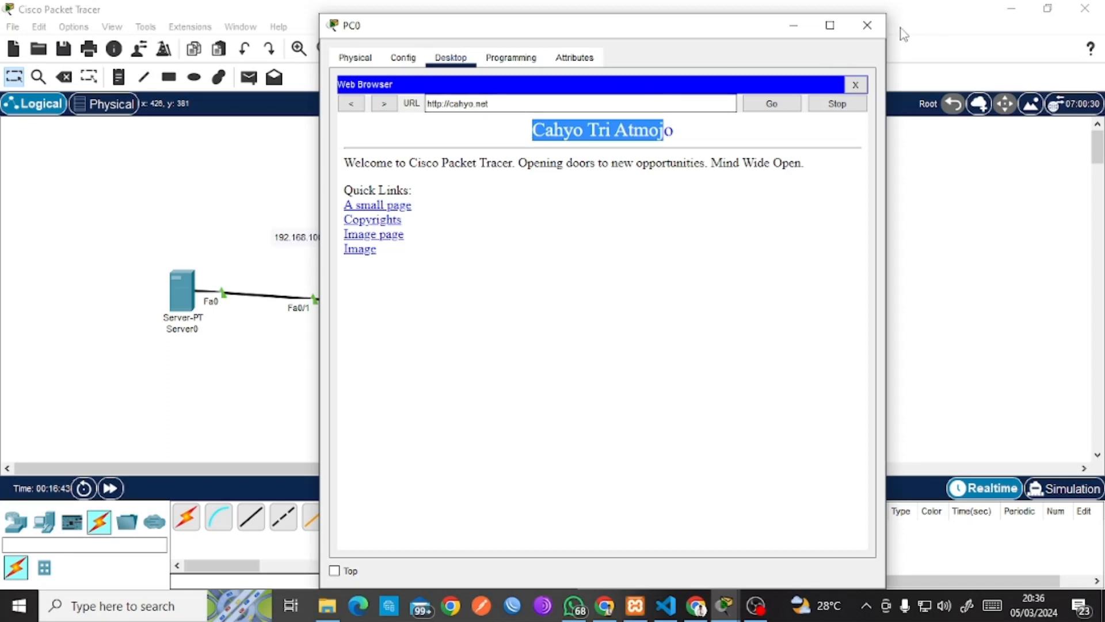
click(868, 26)
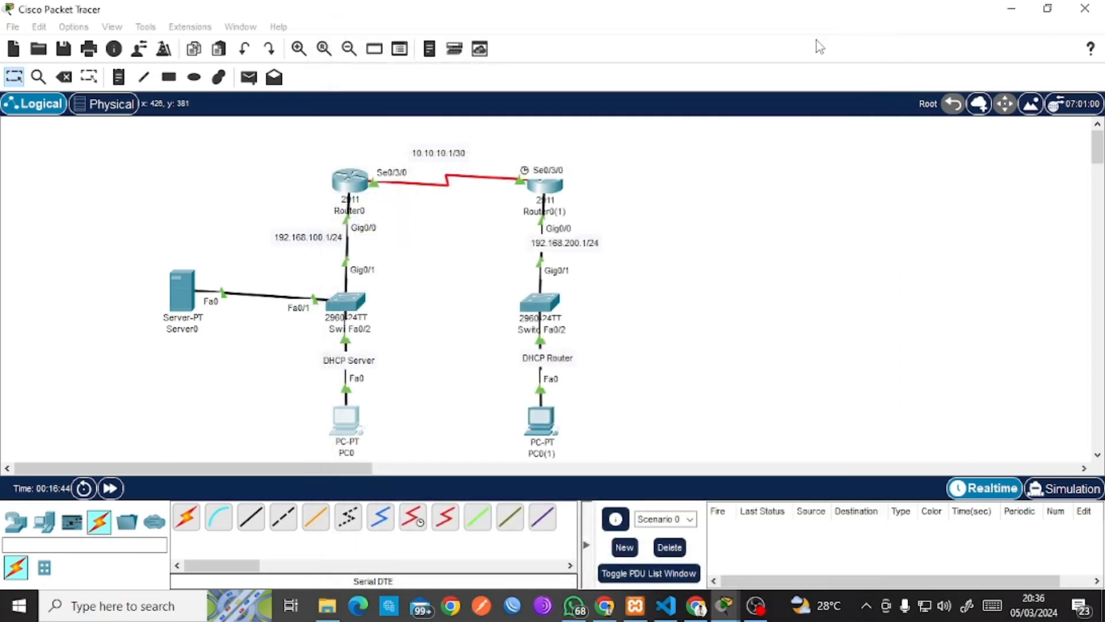
Set Server0's email domain to cahyo.net and add a first mail user account.
click(175, 278)
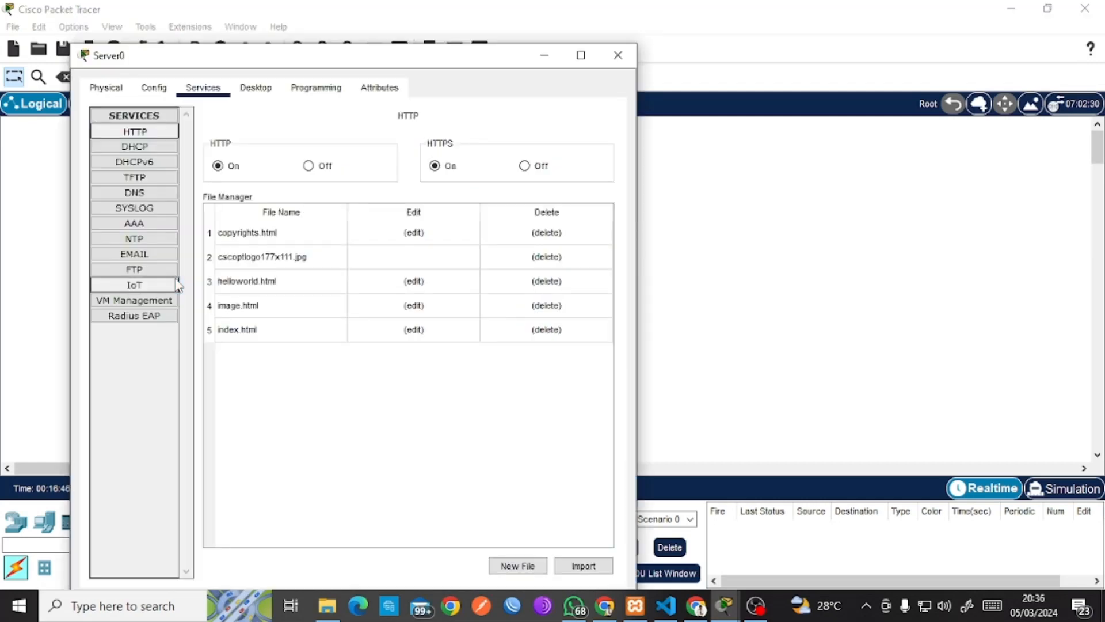
click(153, 260)
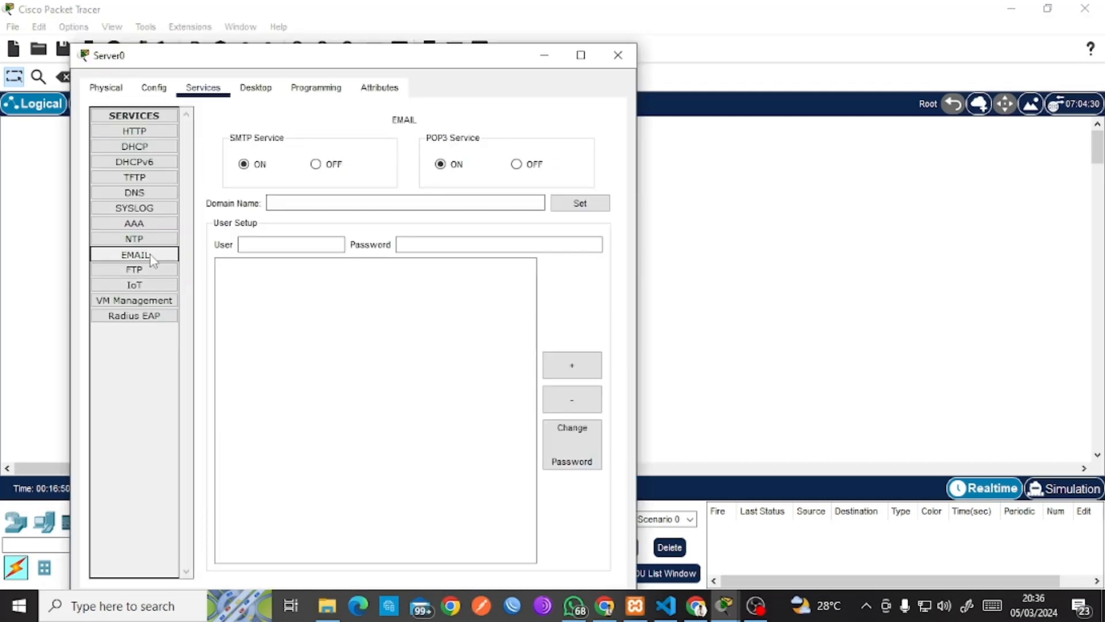
click(294, 199)
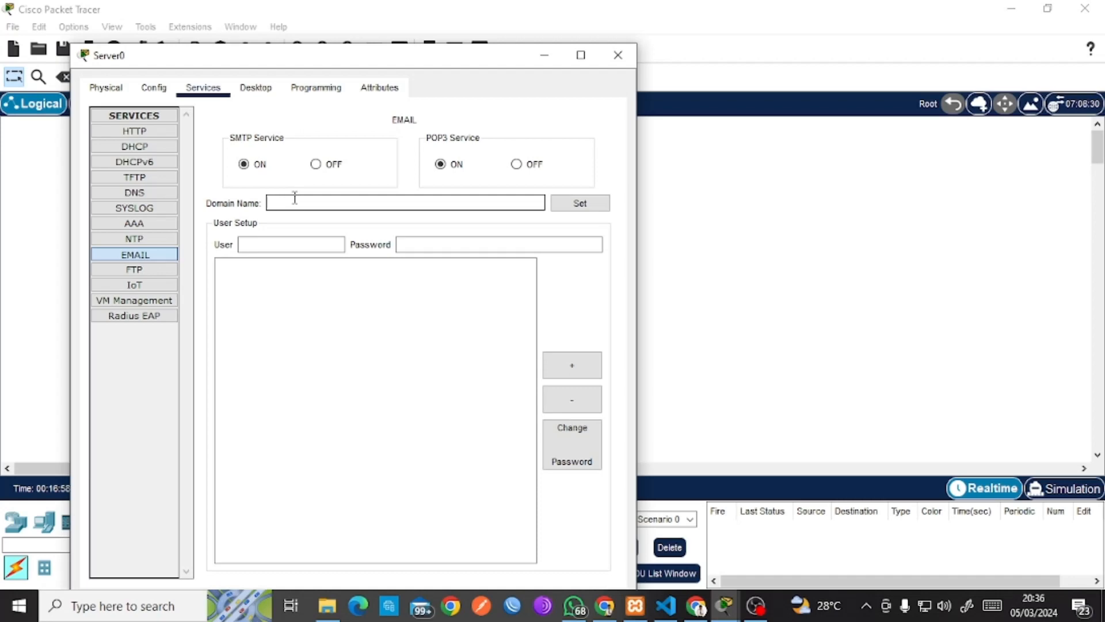
text(cag)
text(hyo)
text(.net)
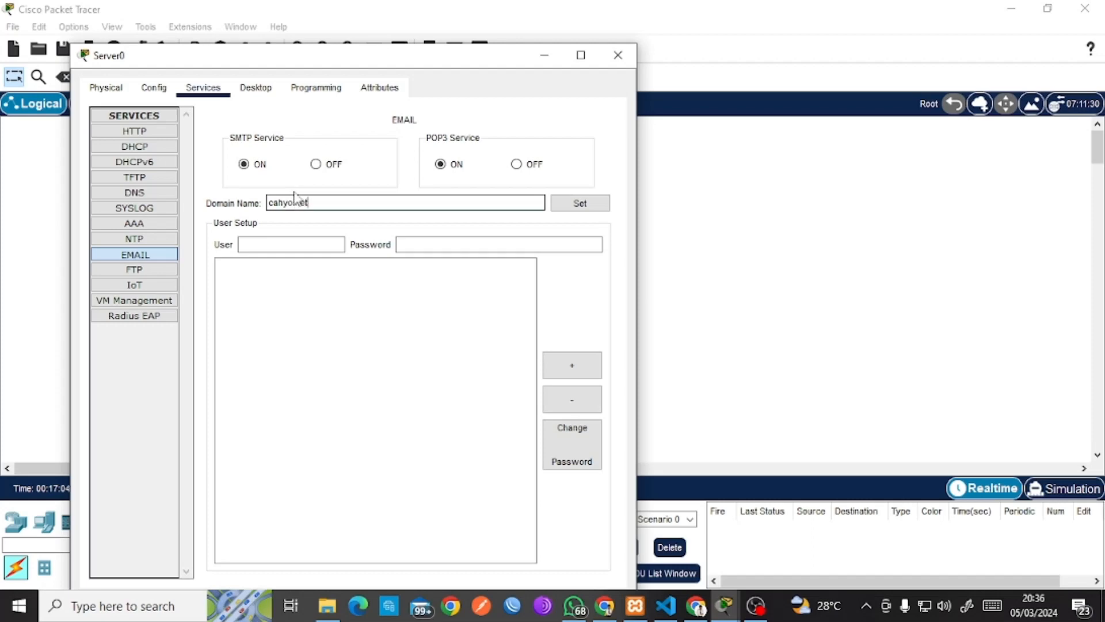
click(267, 241)
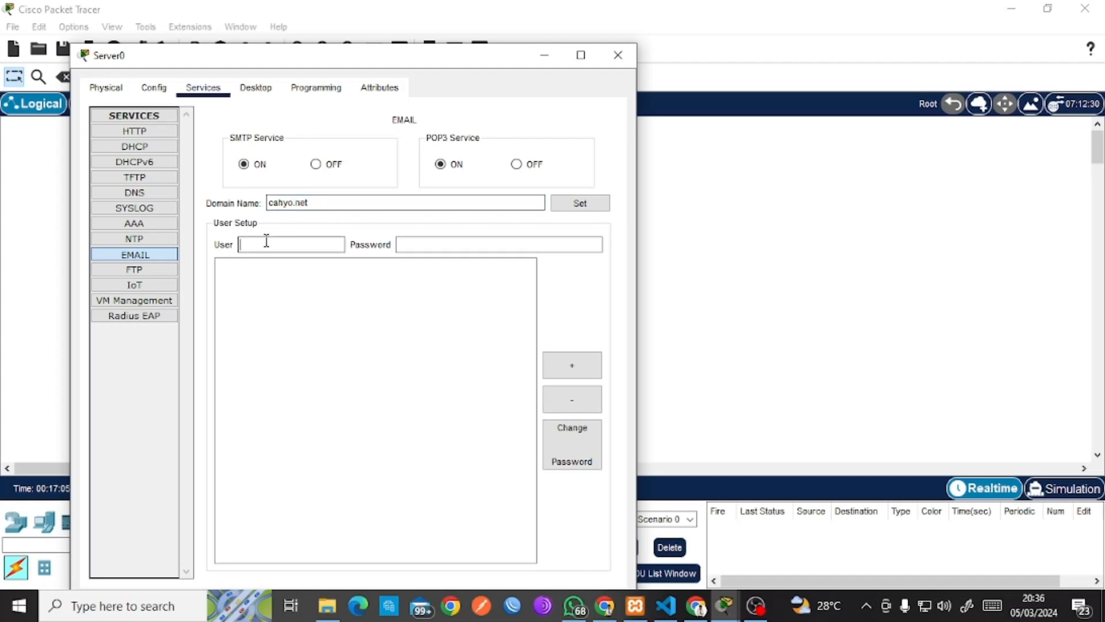
text(cahyo)
text(1234)
click(571, 365)
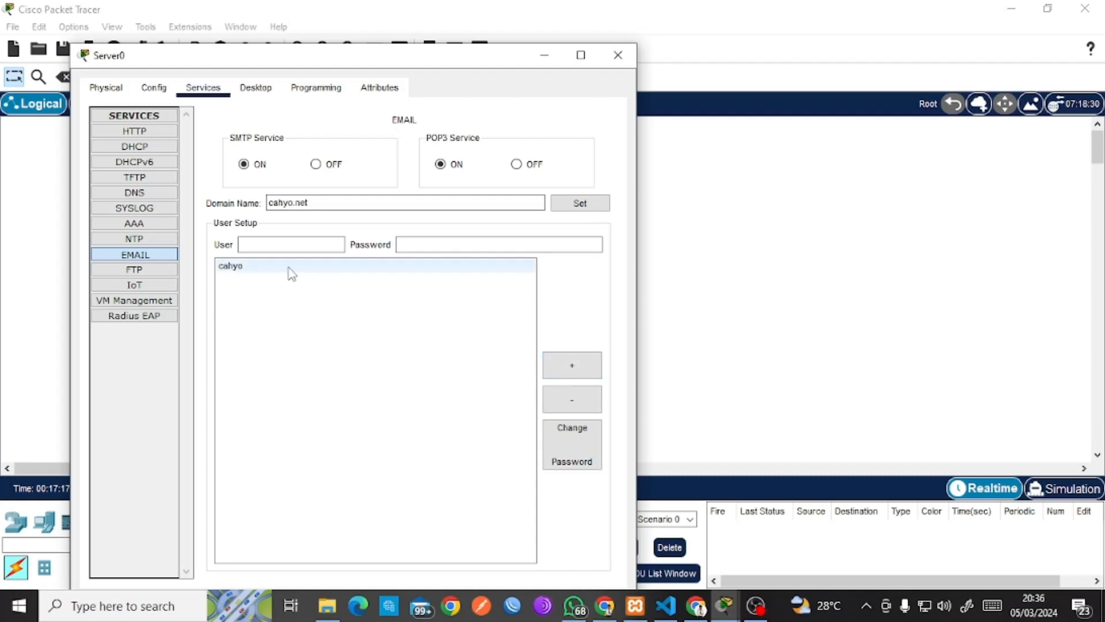
Add the admin mail account with its password.
click(275, 245)
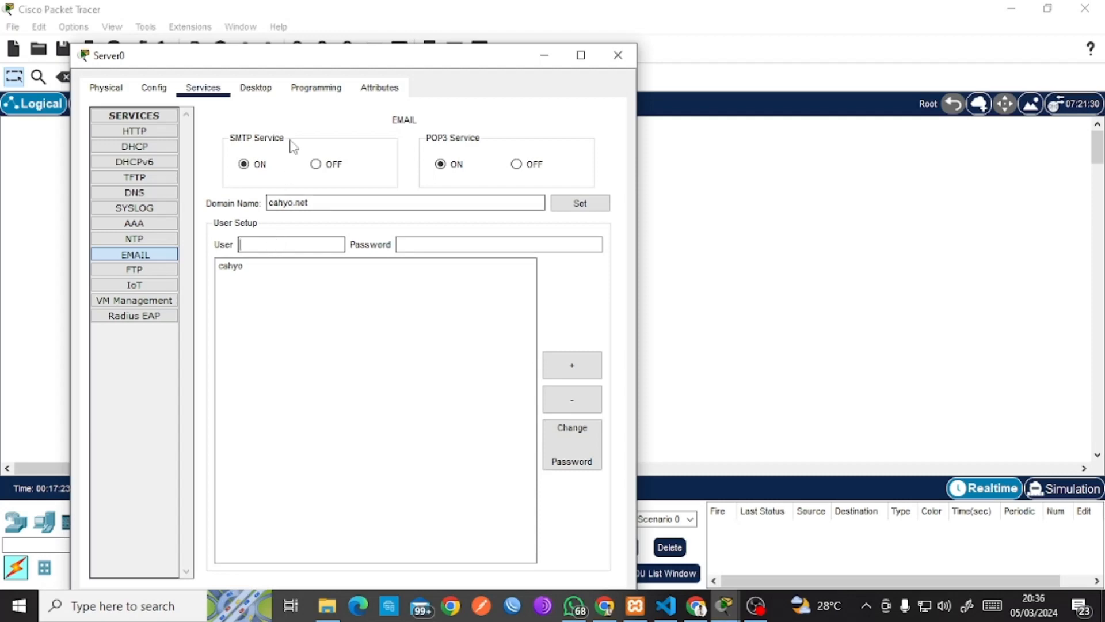
drag(329, 55, 403, 116)
click(313, 323)
click(363, 301)
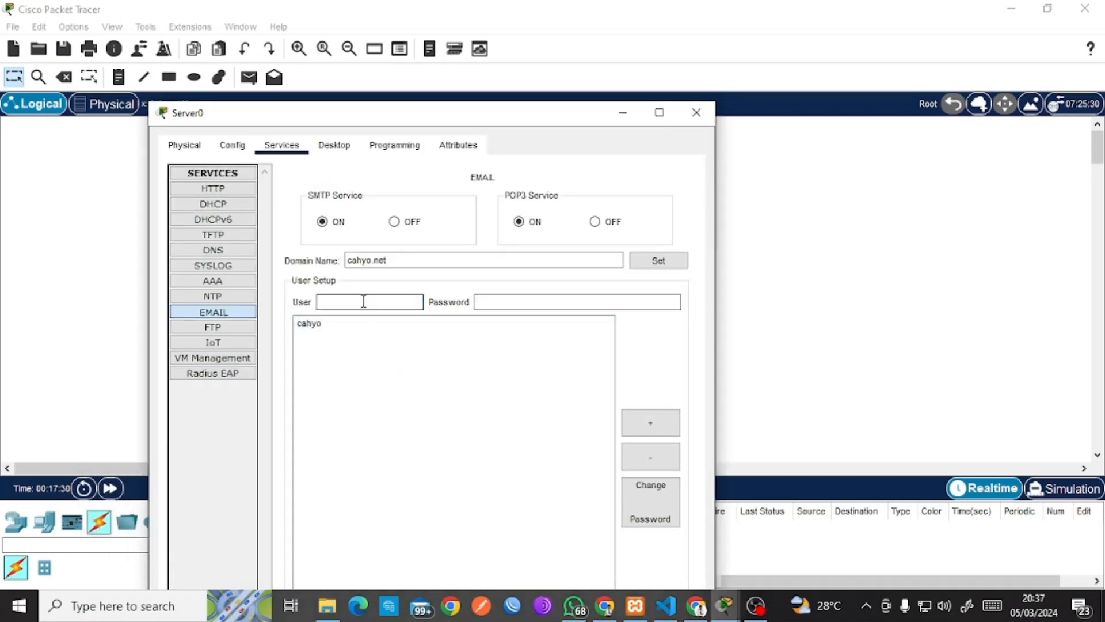
text(admin)
click(506, 304)
text(12)
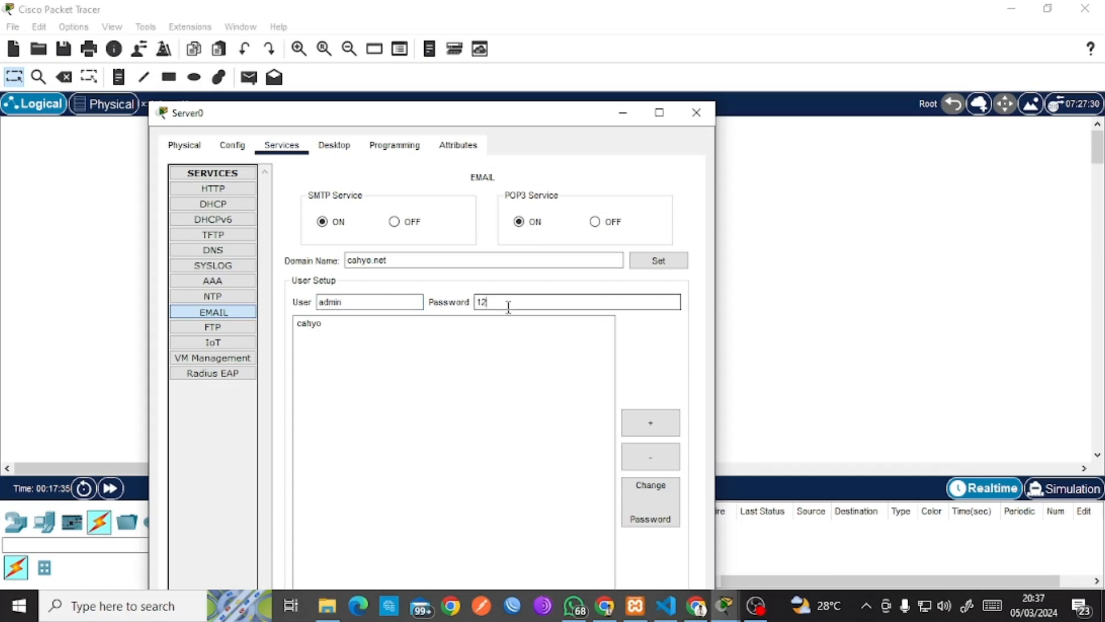
text(34)
click(649, 425)
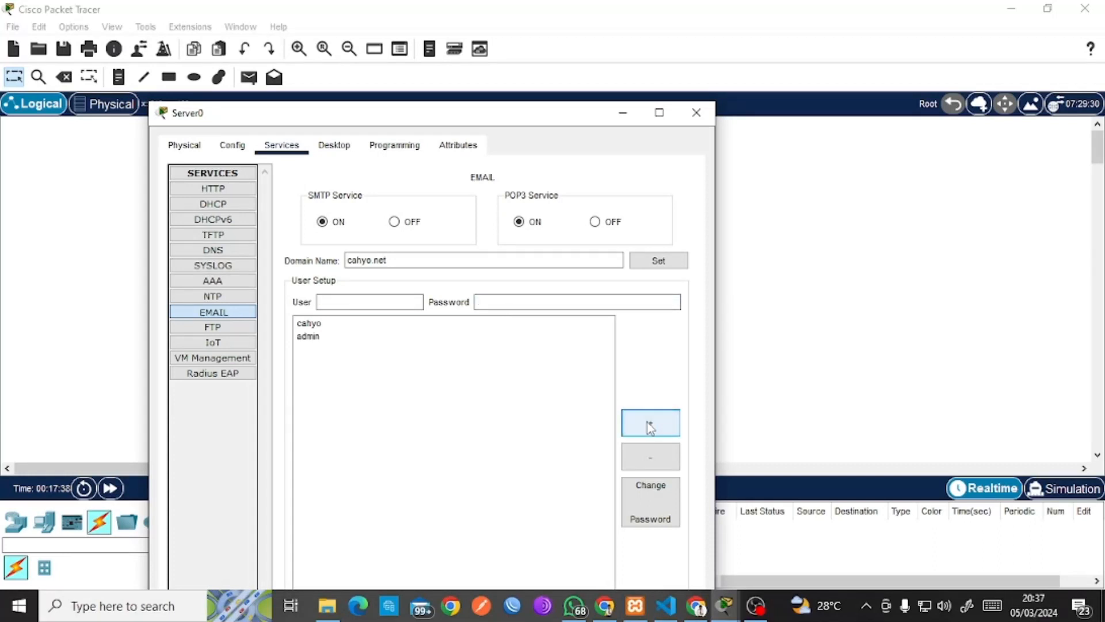
Reload the first account's details and select its user name for editing.
click(308, 324)
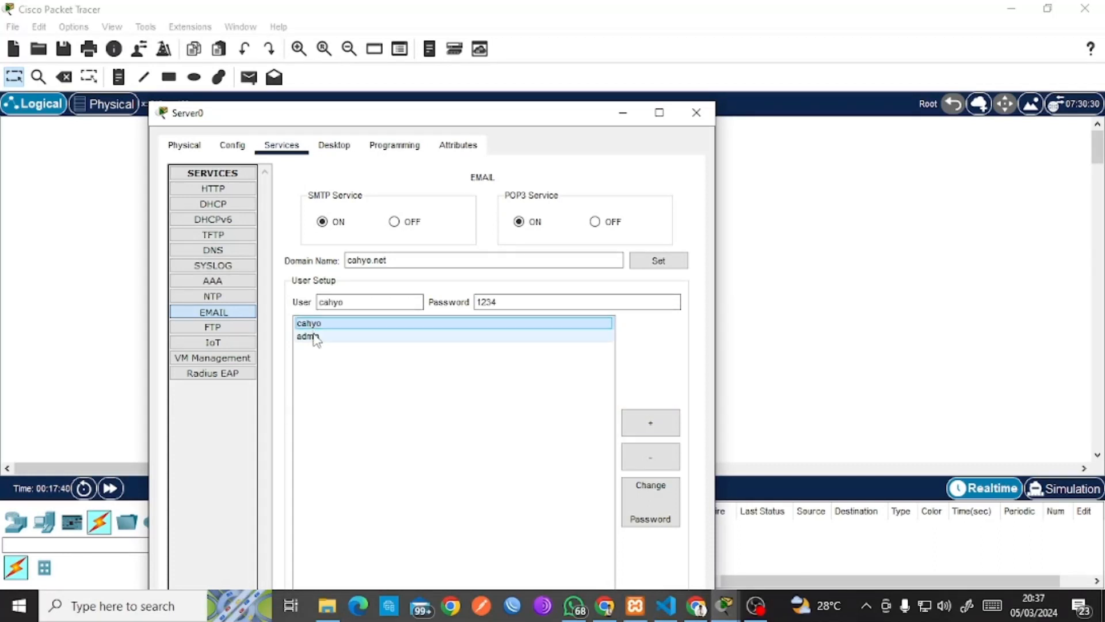
click(316, 337)
click(308, 323)
click(346, 303)
double_click(347, 303)
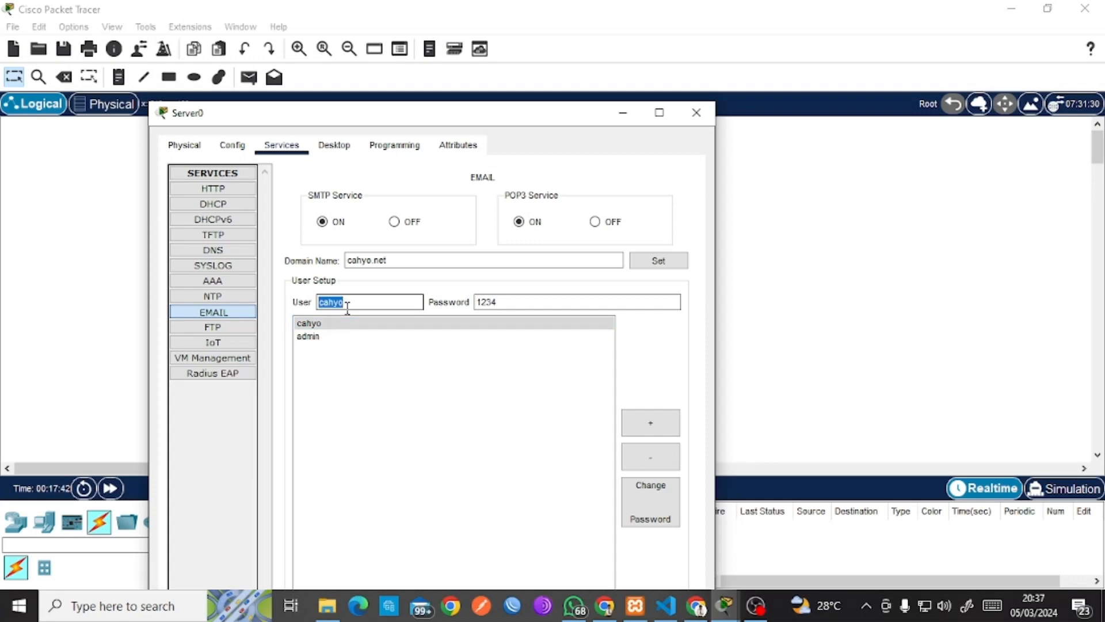
click(348, 304)
Add the edited name as a third mail user and switch to Server0's Desktop applications.
click(651, 426)
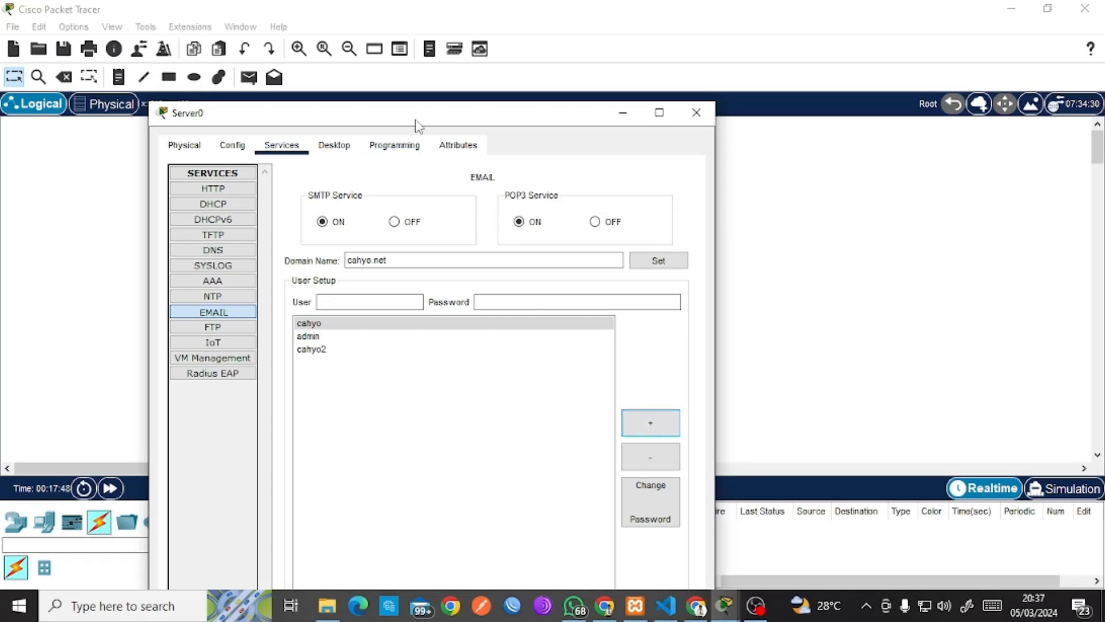
drag(416, 122, 764, 49)
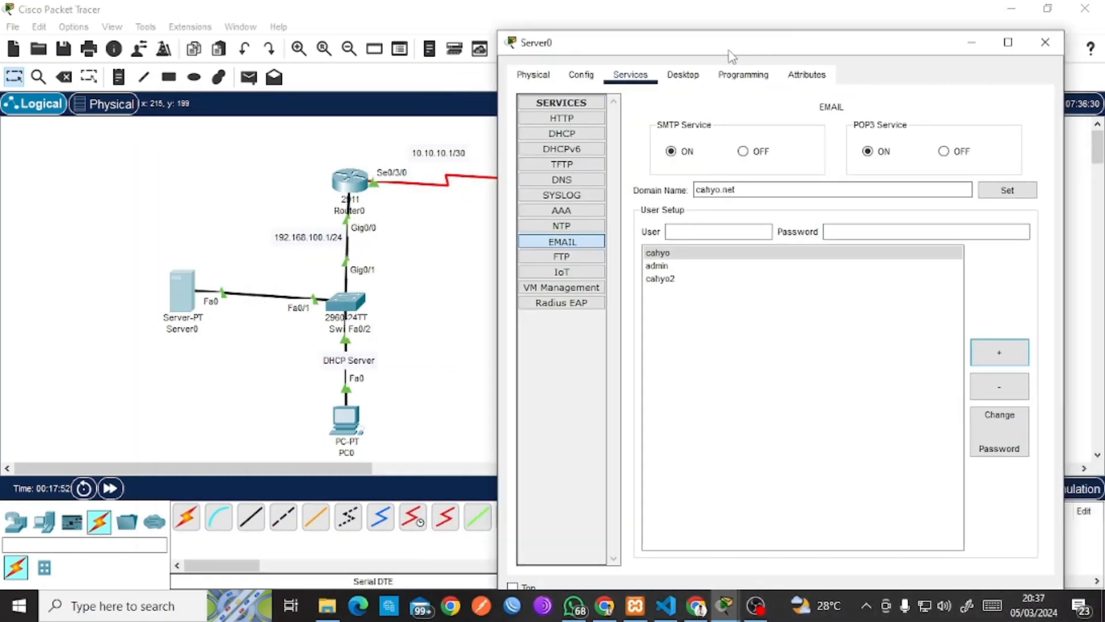
click(683, 79)
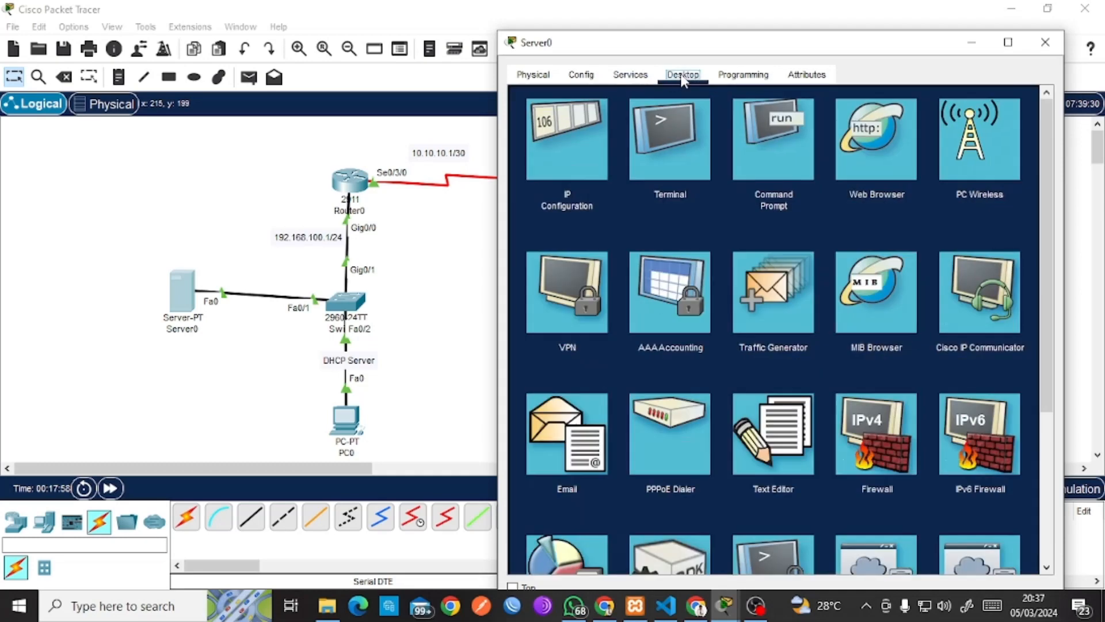
In Server0's email client, enter display name admin and the admin e-mail address.
click(597, 455)
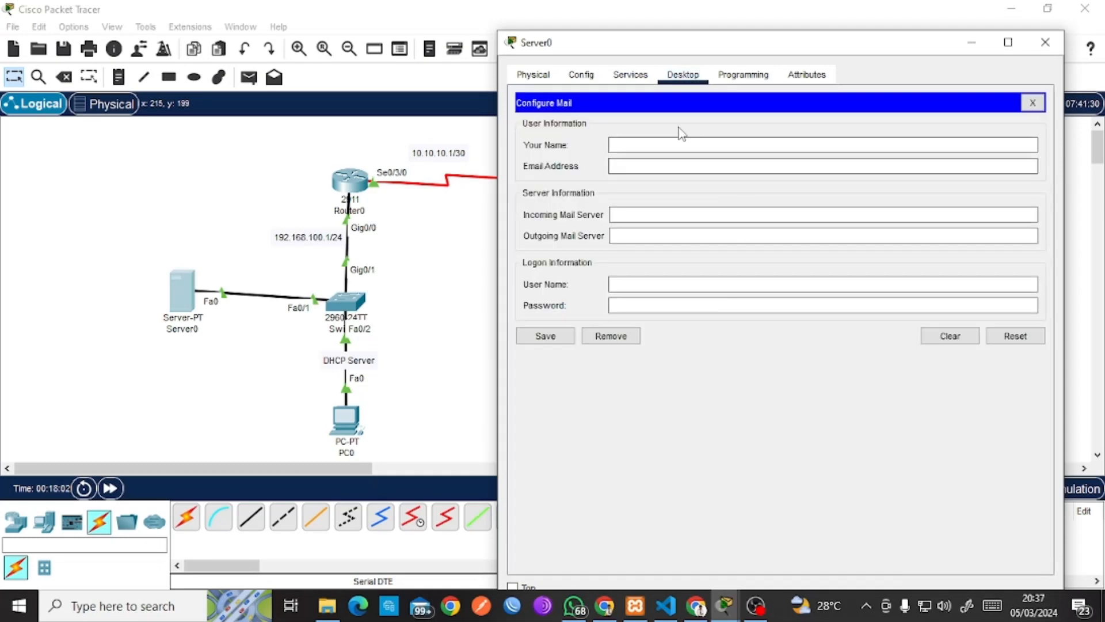
click(669, 145)
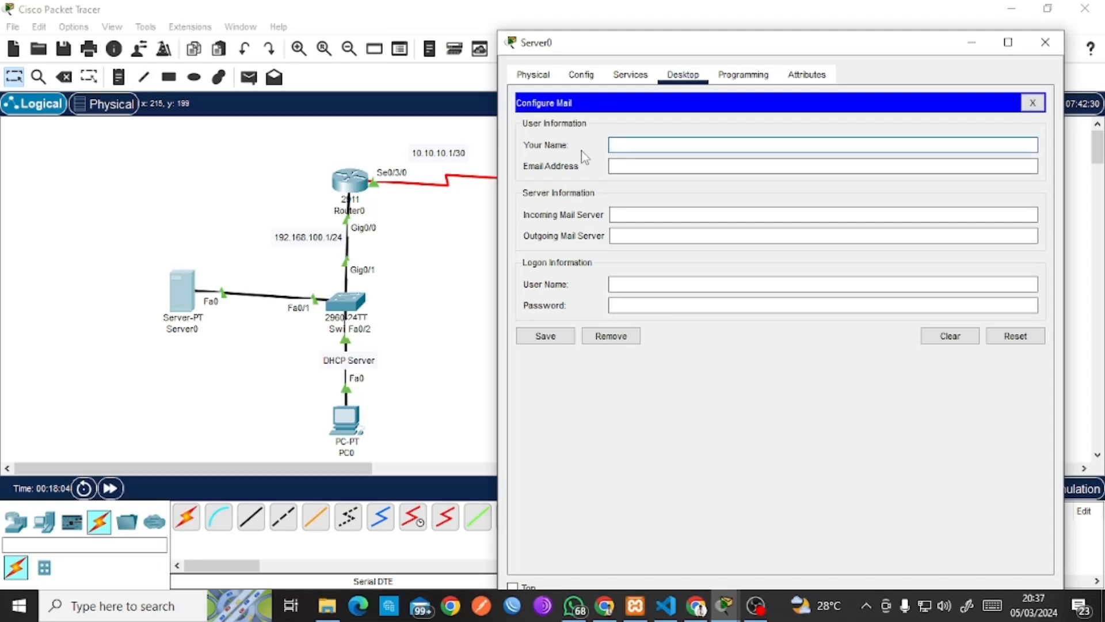
text(admin)
key(Tab)
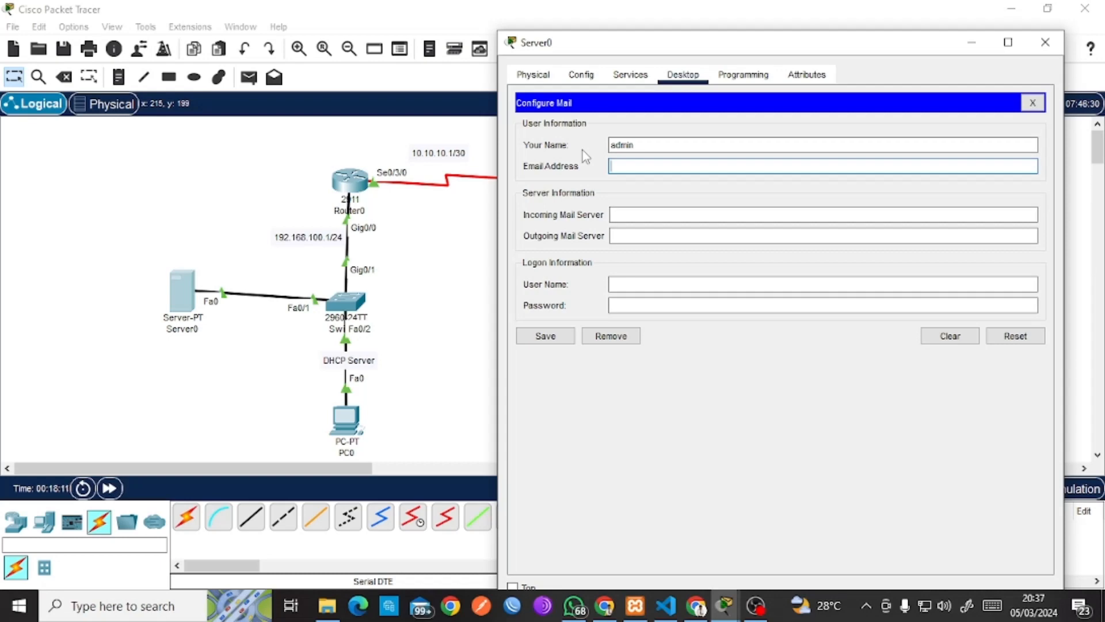
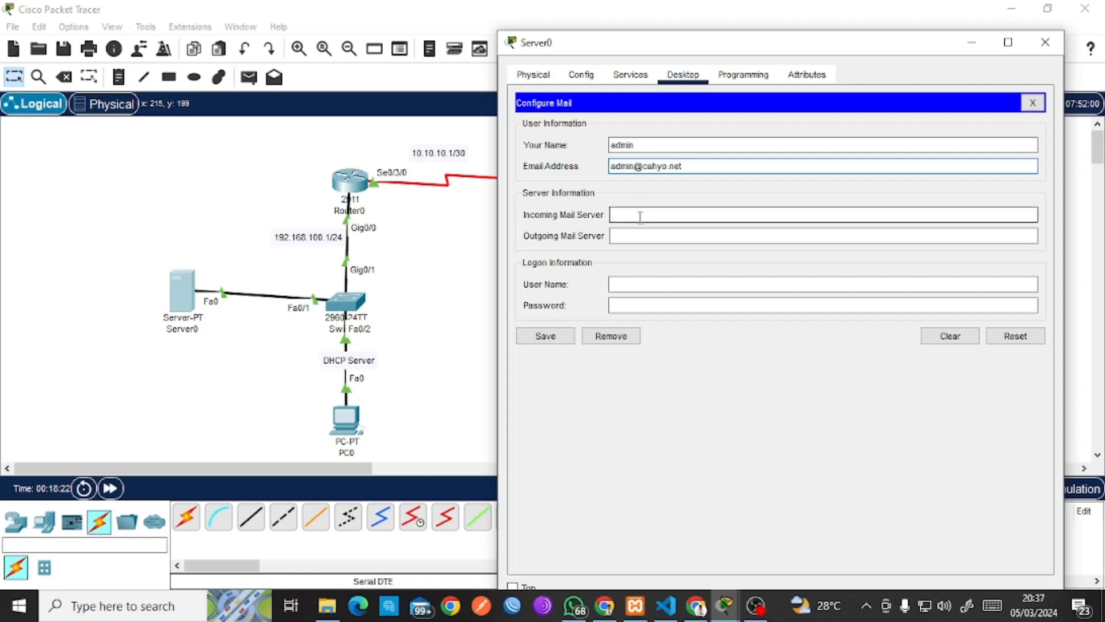
double_click(625, 171)
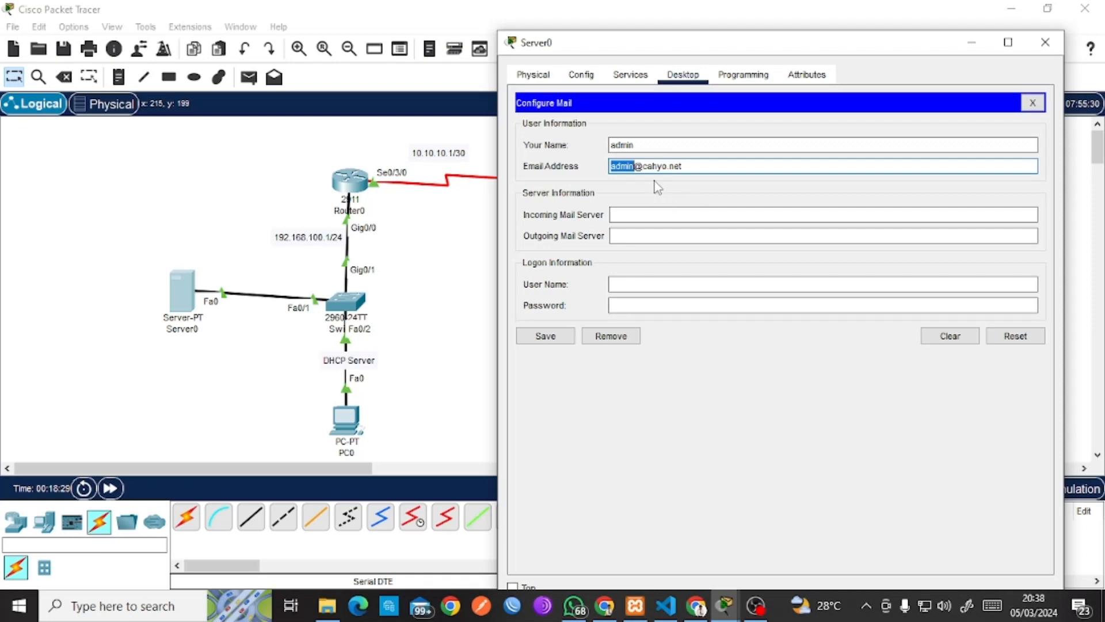
drag(680, 167, 637, 166)
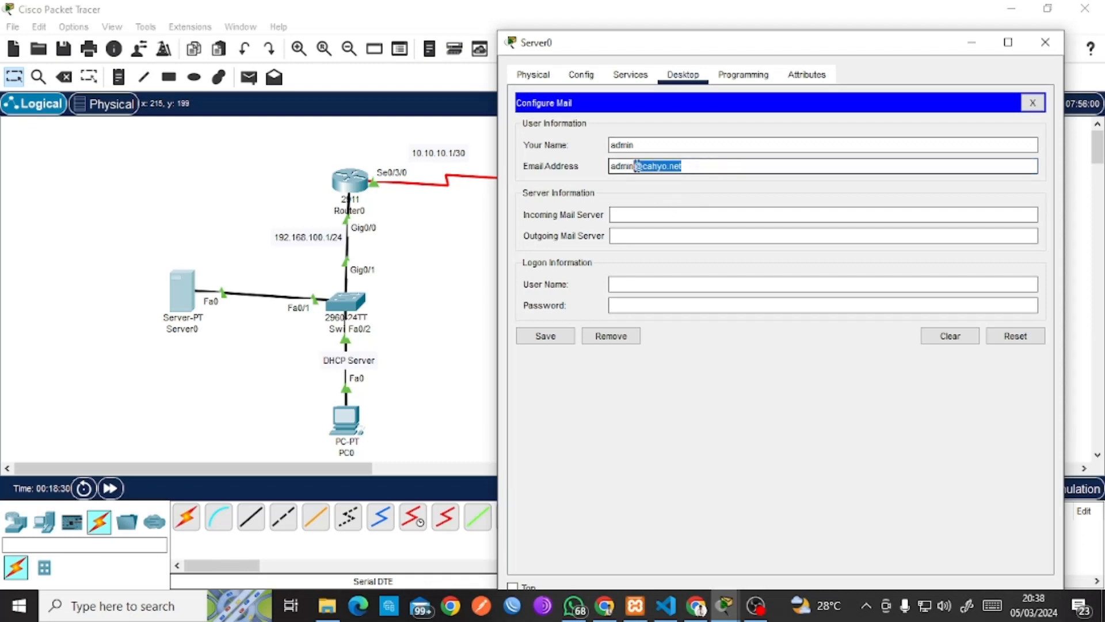
Set incoming and outgoing mail servers to 192.168.100.2, fill login details, and save.
click(633, 213)
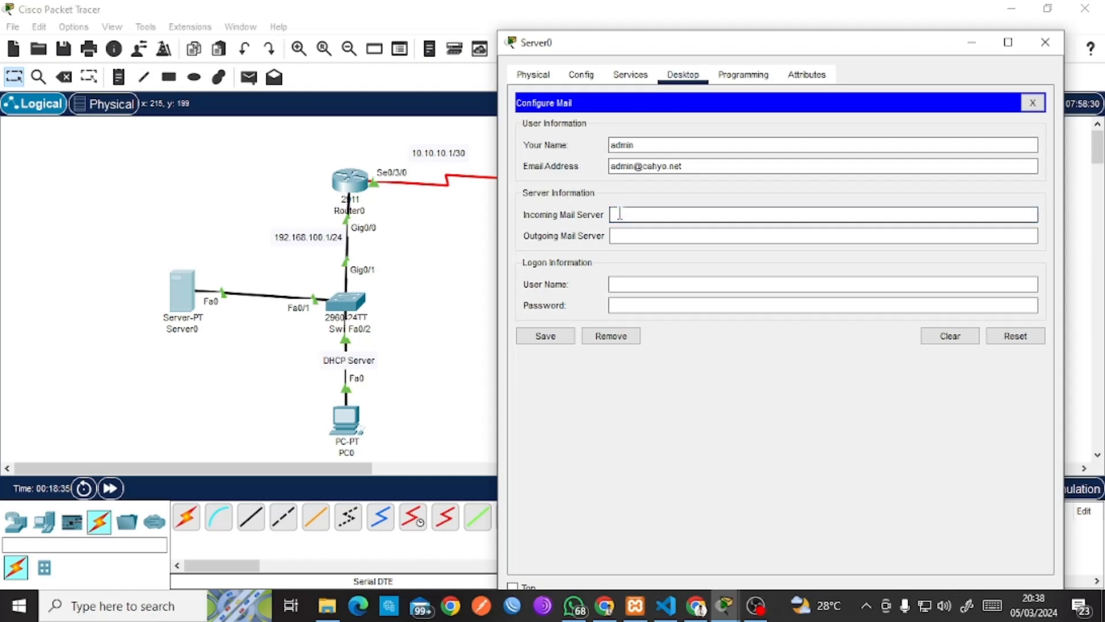
text(192.168)
text(.168.1)
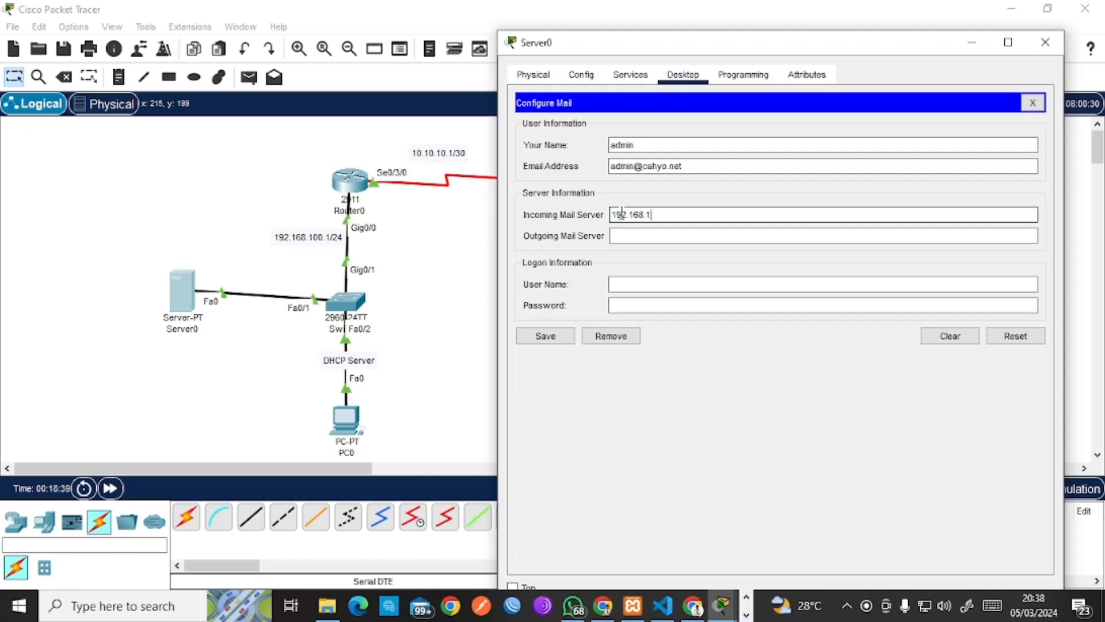
text(00.2)
key(ctrl+a)
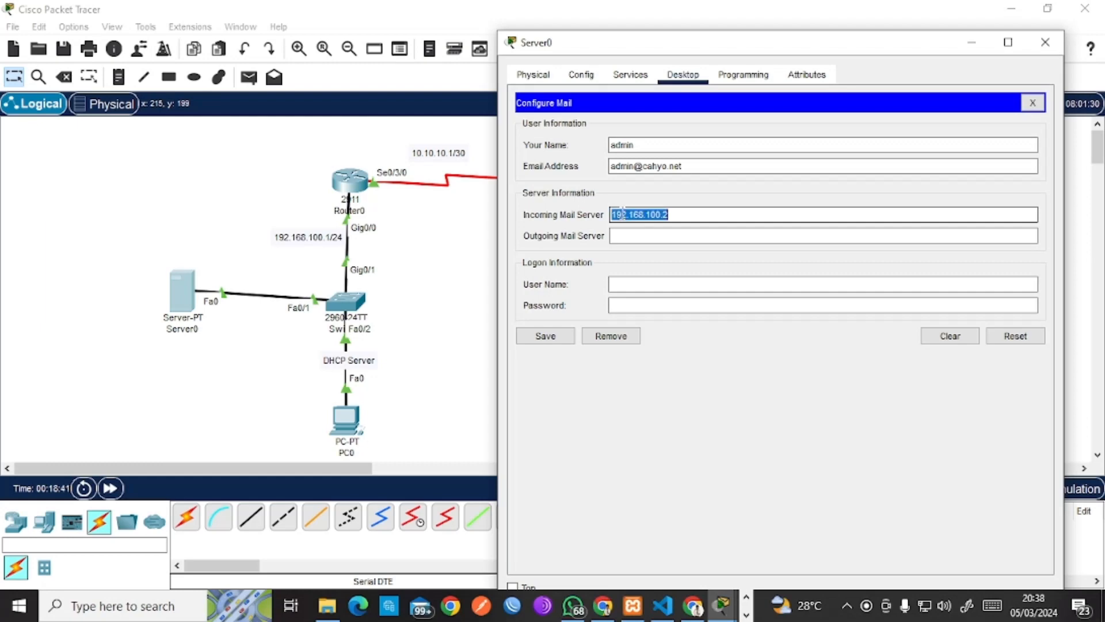
key(ctrl+c)
click(625, 236)
key(ctrl+v)
click(623, 285)
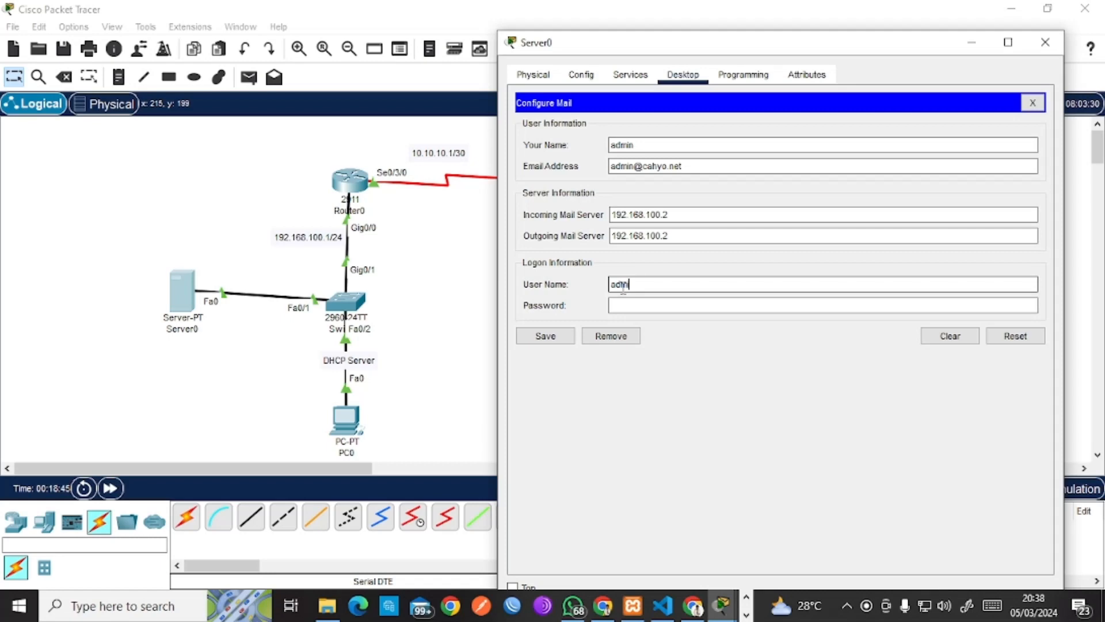
click(554, 338)
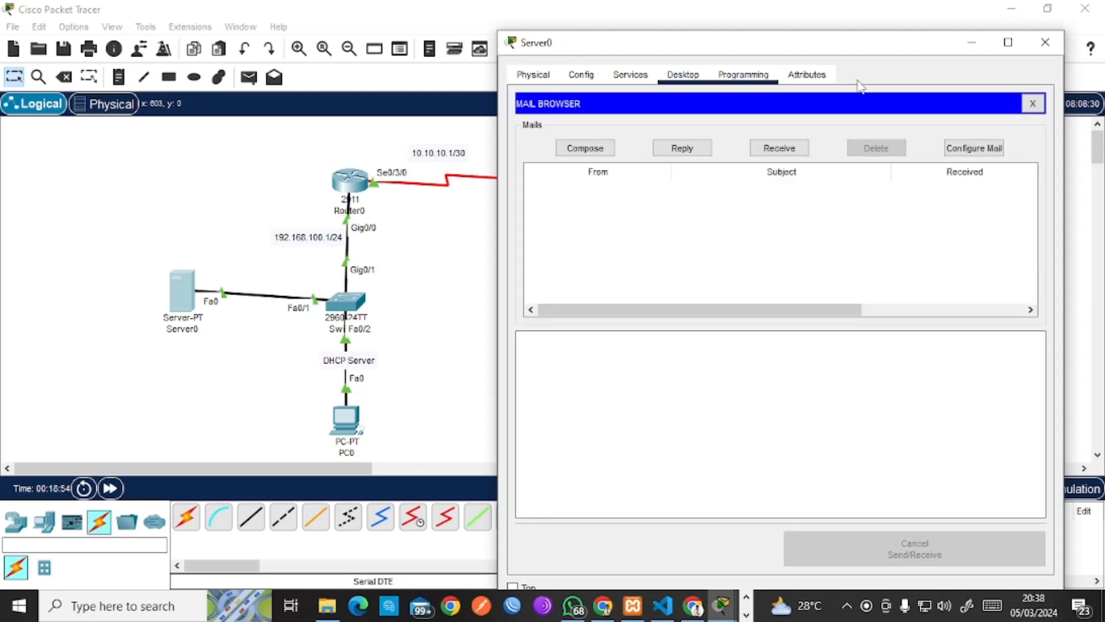
click(440, 374)
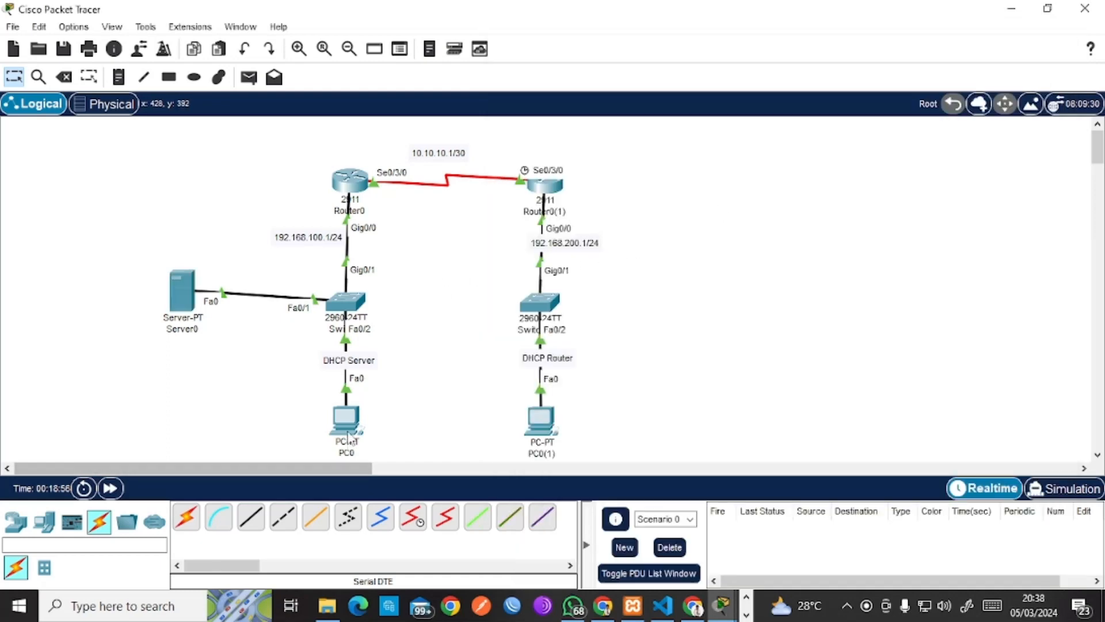
Return to the topology and open the Email app on PC0's desktop.
click(183, 299)
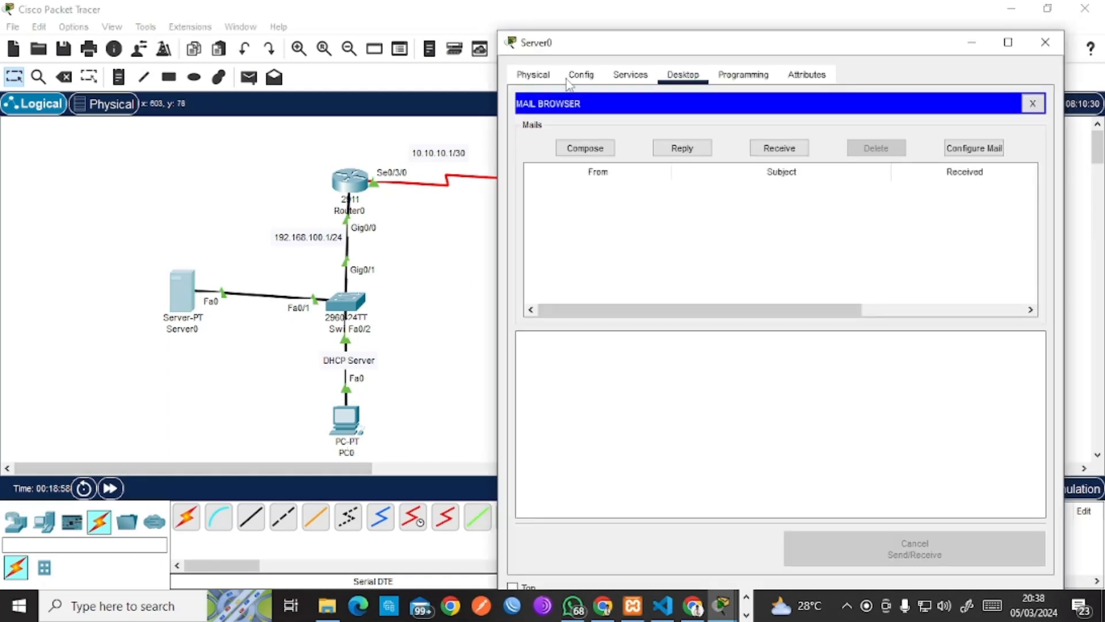
click(403, 375)
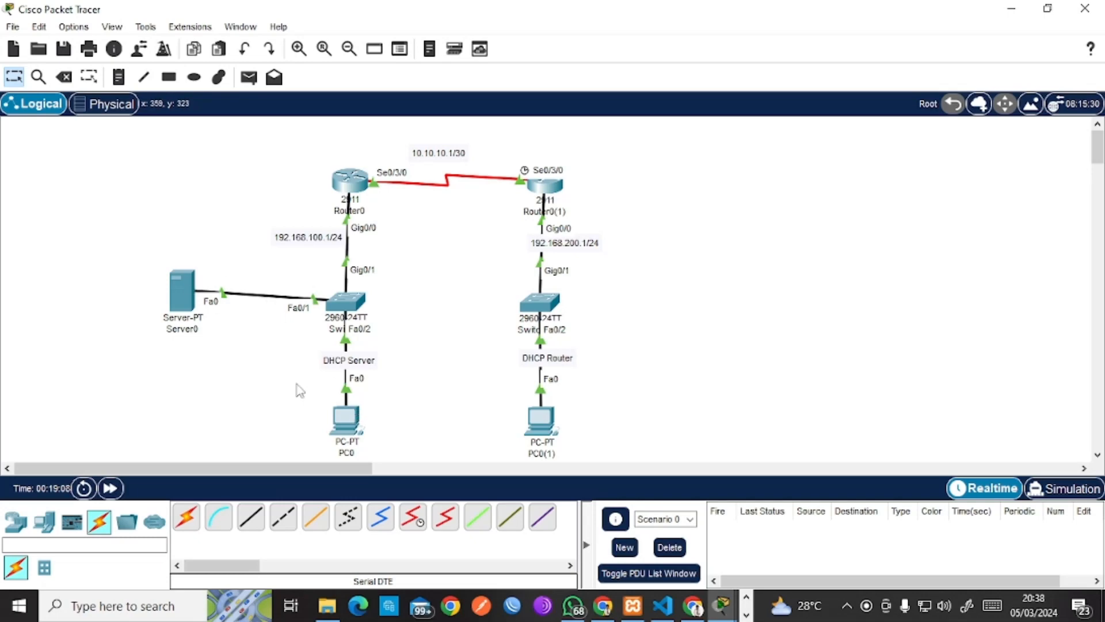
click(350, 421)
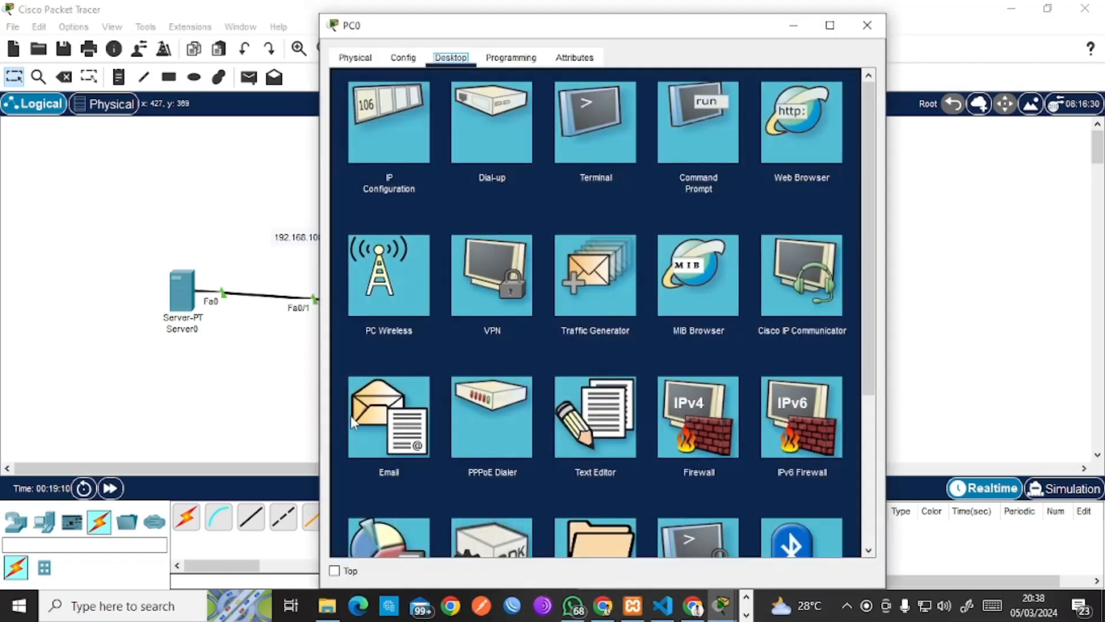
click(396, 415)
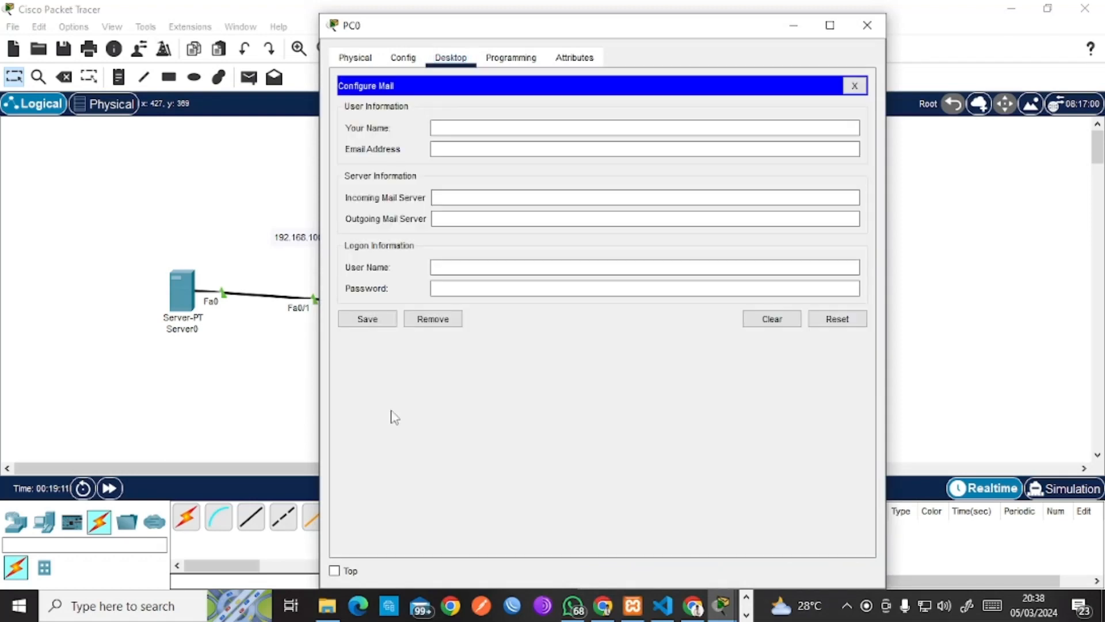
Fill PC0's mail form with its e-mail address and 192.168.100.2 for both mail servers.
click(452, 127)
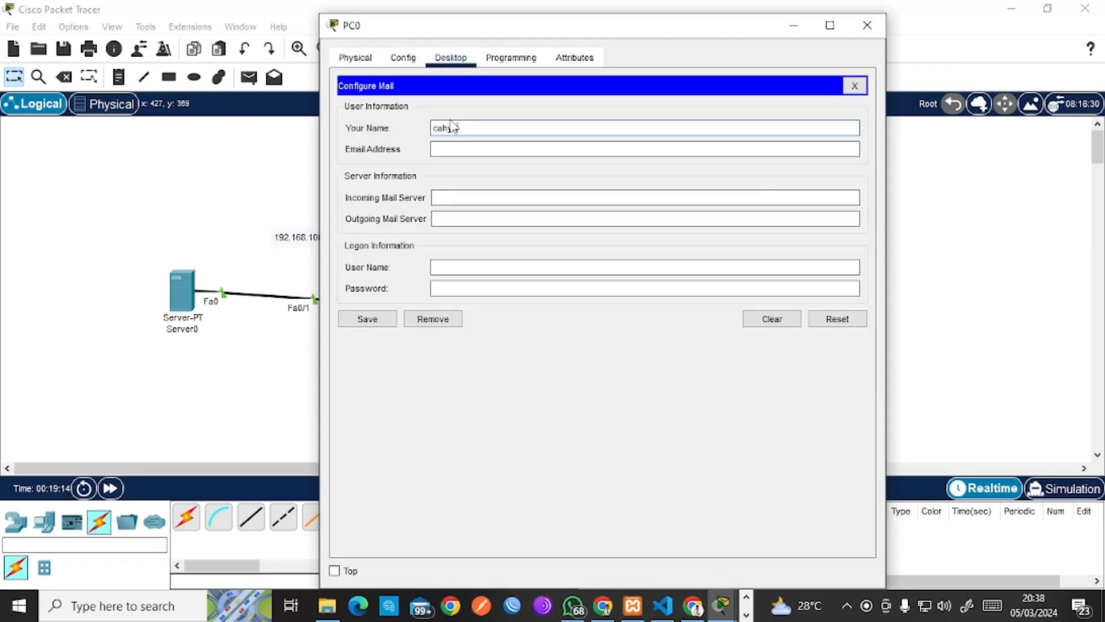
key(Tab)
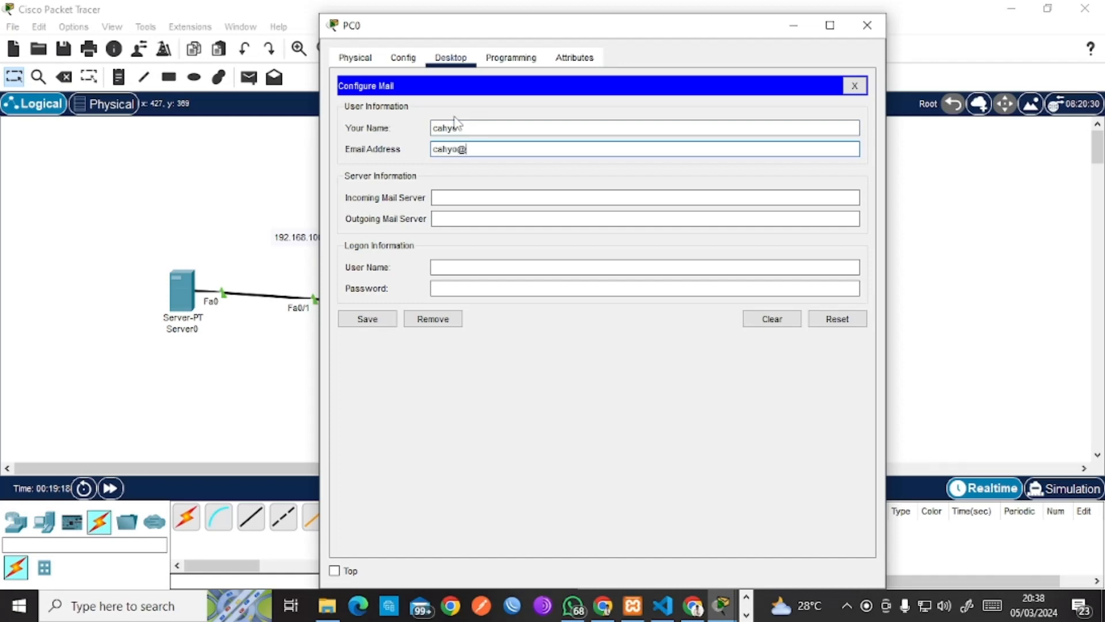
key(Tab)
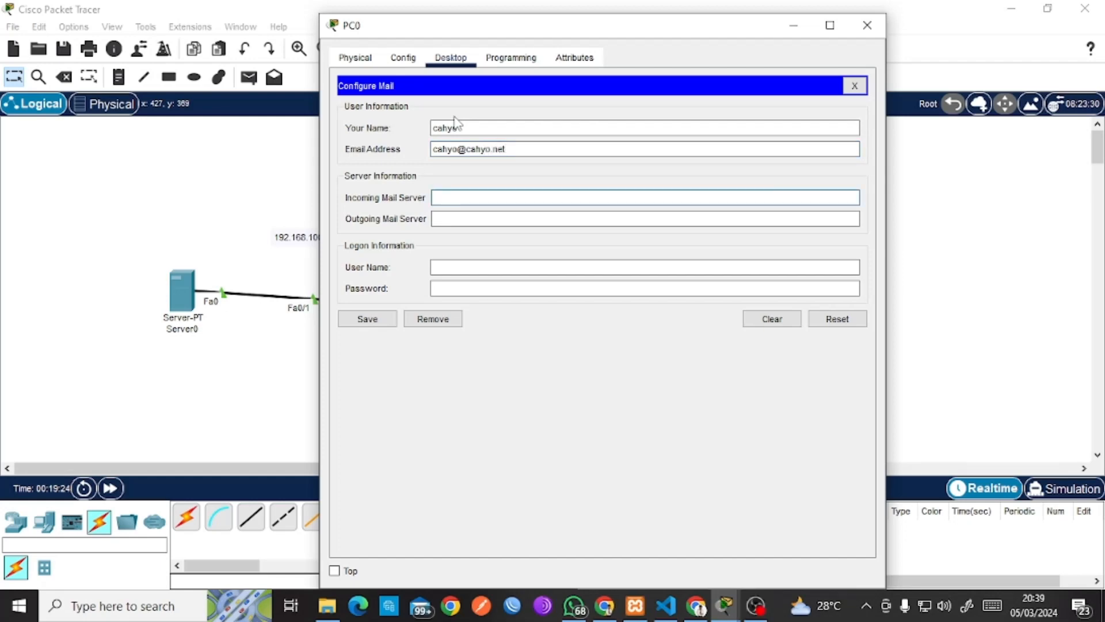
key(ctrl+v)
click(444, 220)
key(ctrl+v)
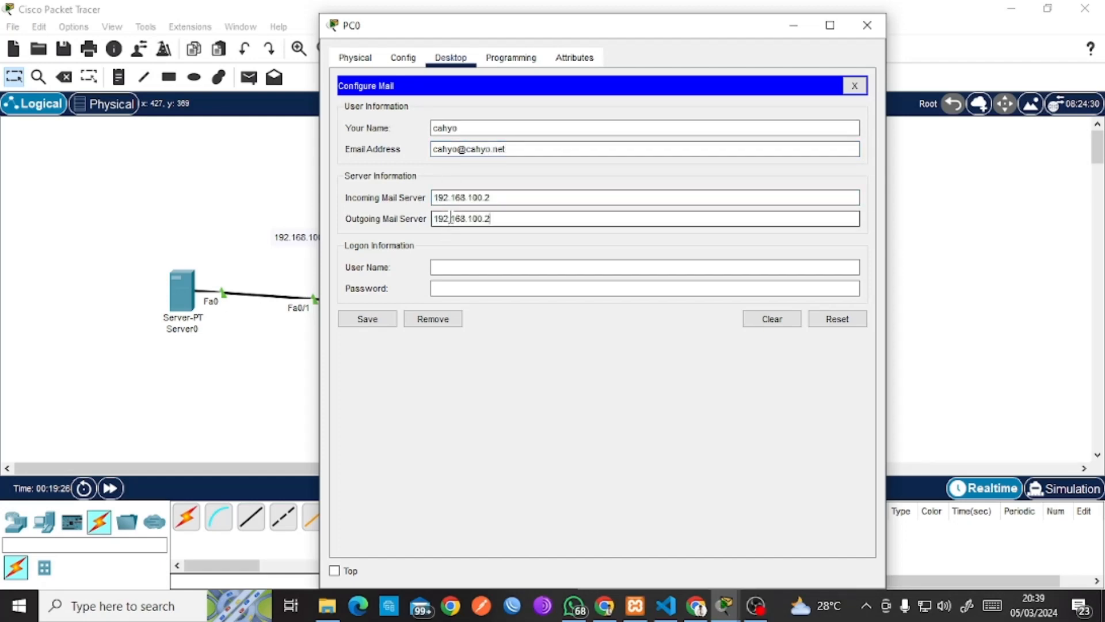
click(452, 267)
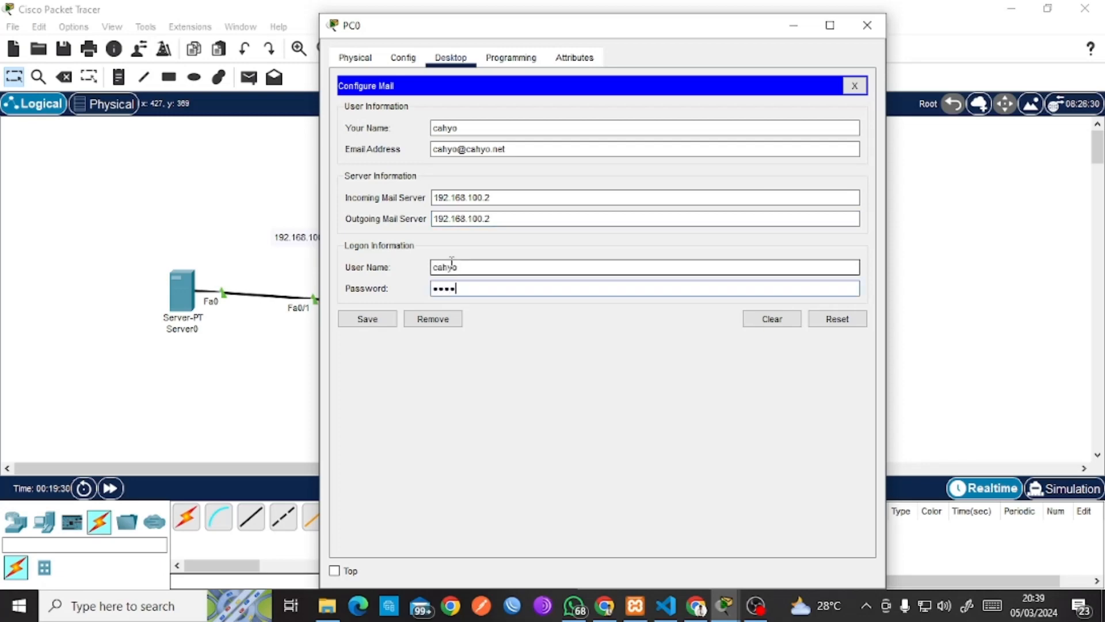
Save PC0's mail settings and start composing a new message.
click(369, 319)
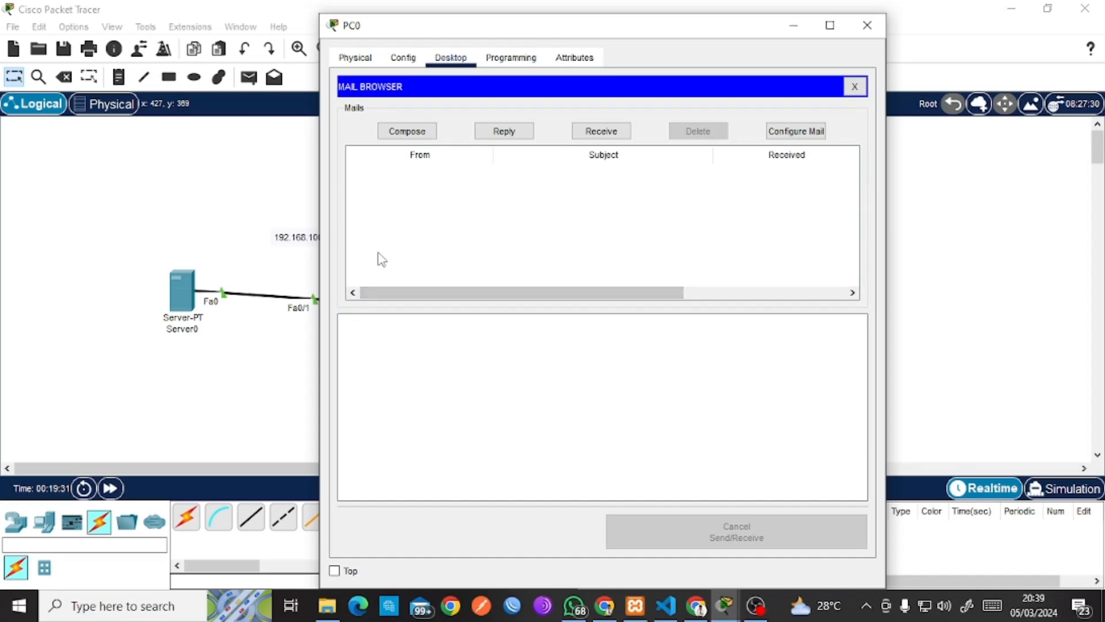
drag(450, 37, 534, 74)
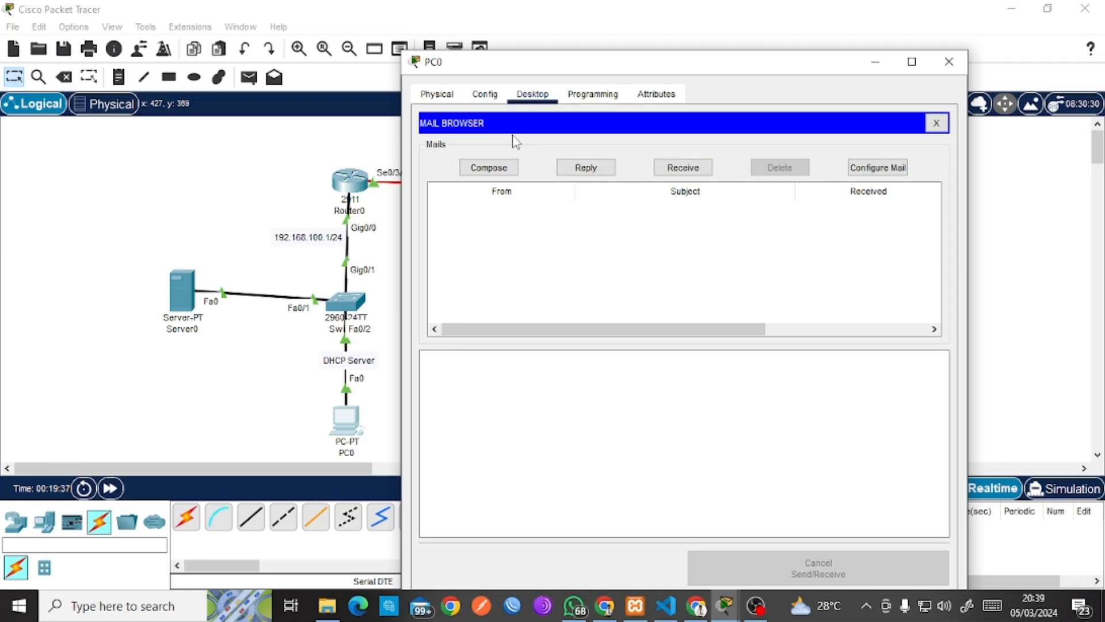
click(496, 168)
Address a test mail to the admin account with subject coba and send it.
click(577, 146)
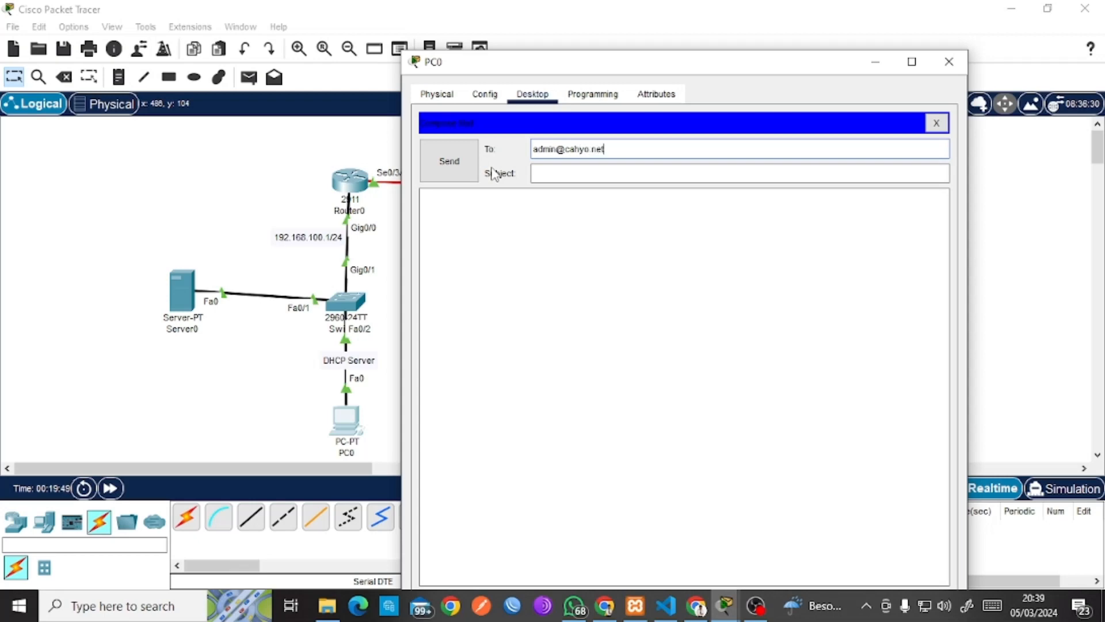
text(ba)
key(Tab)
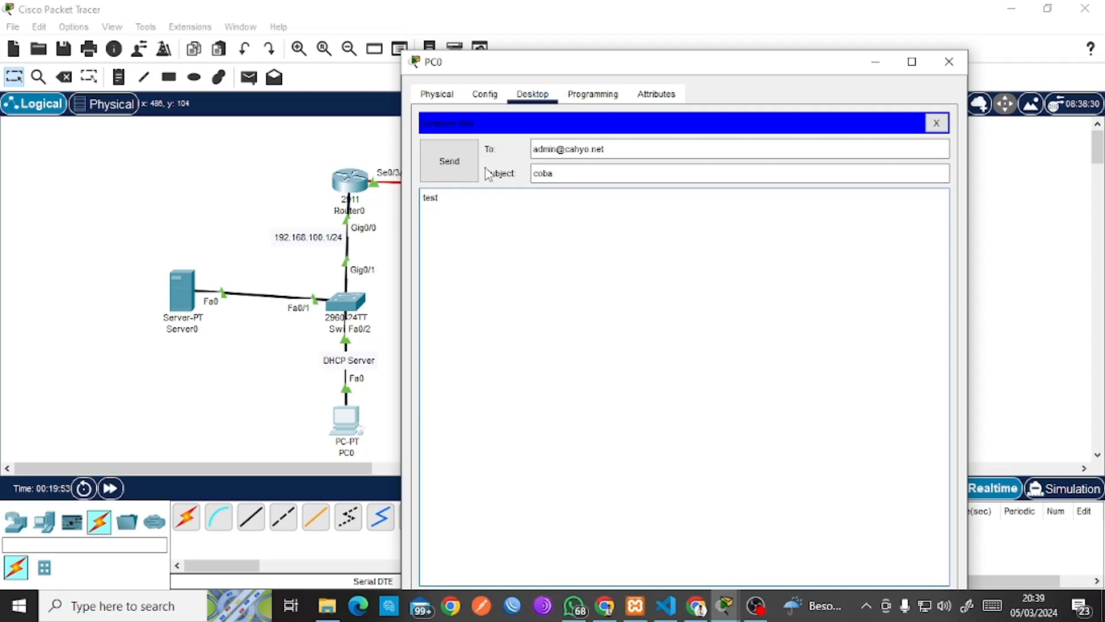
click(454, 162)
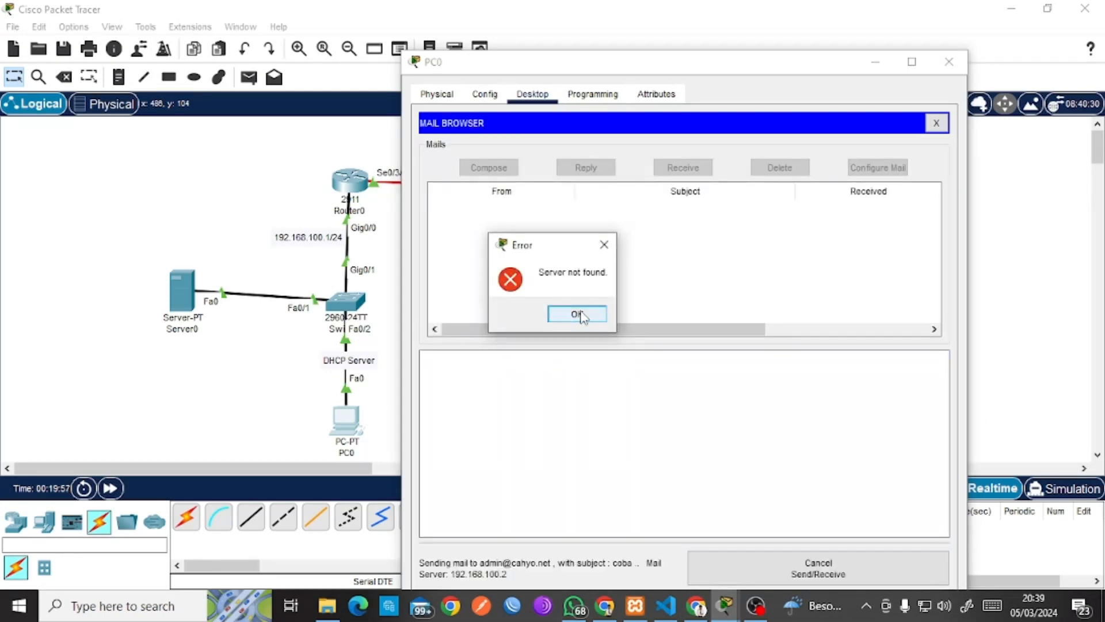
Retry sending after the Server not found error, then check Server0's mail domain.
click(582, 317)
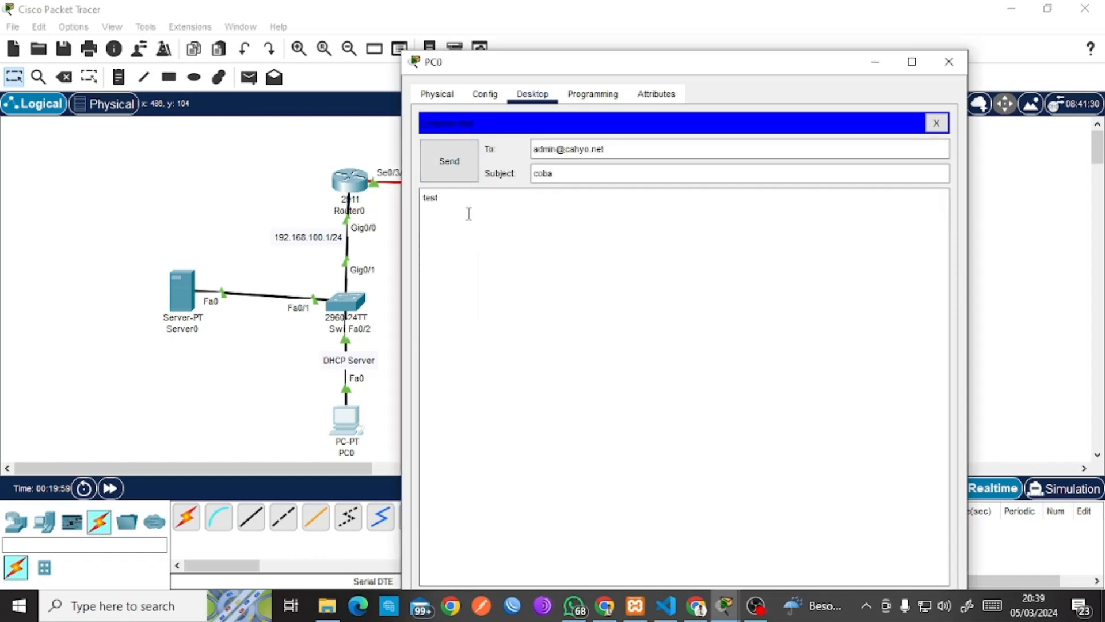
click(466, 161)
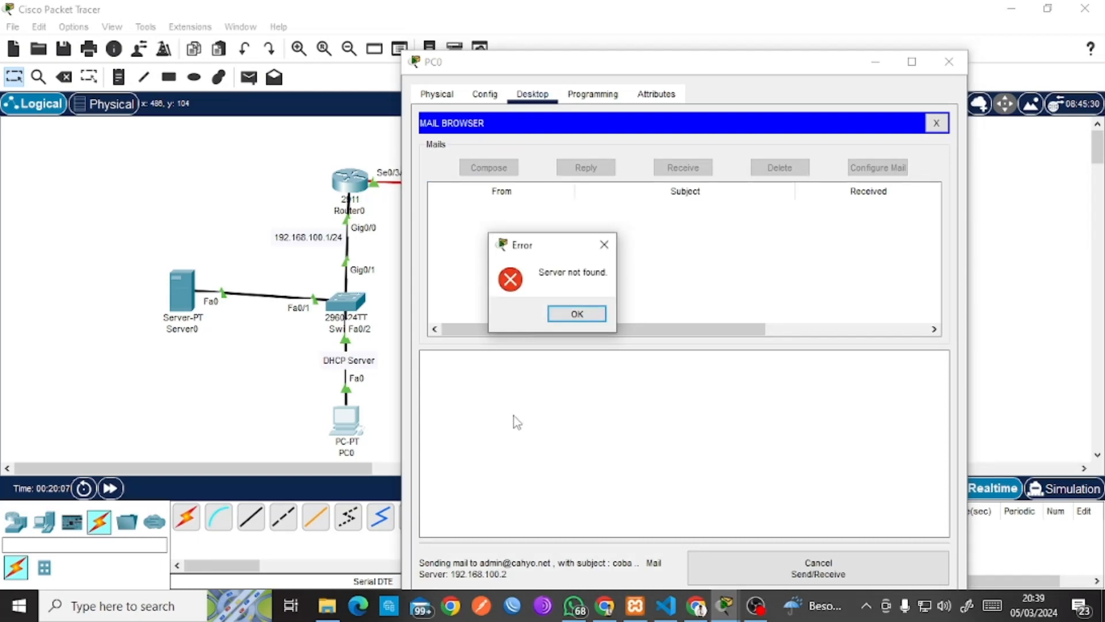
click(577, 314)
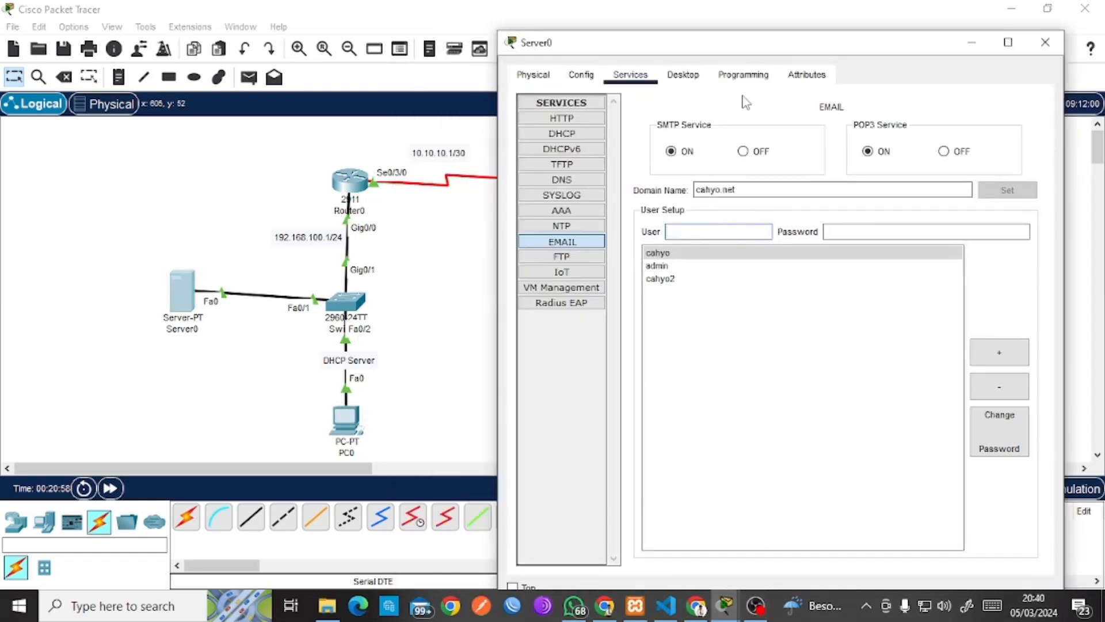
click(822, 195)
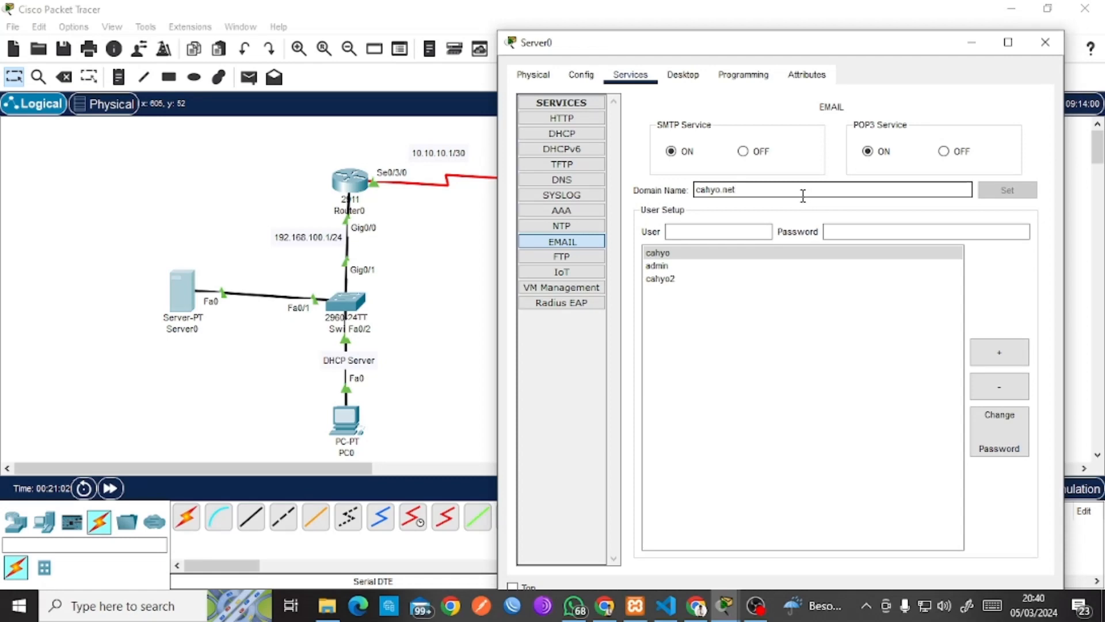
Reapply Server0's mail domain, resave PC0's mail settings and resend the coba mail successfully.
click(997, 196)
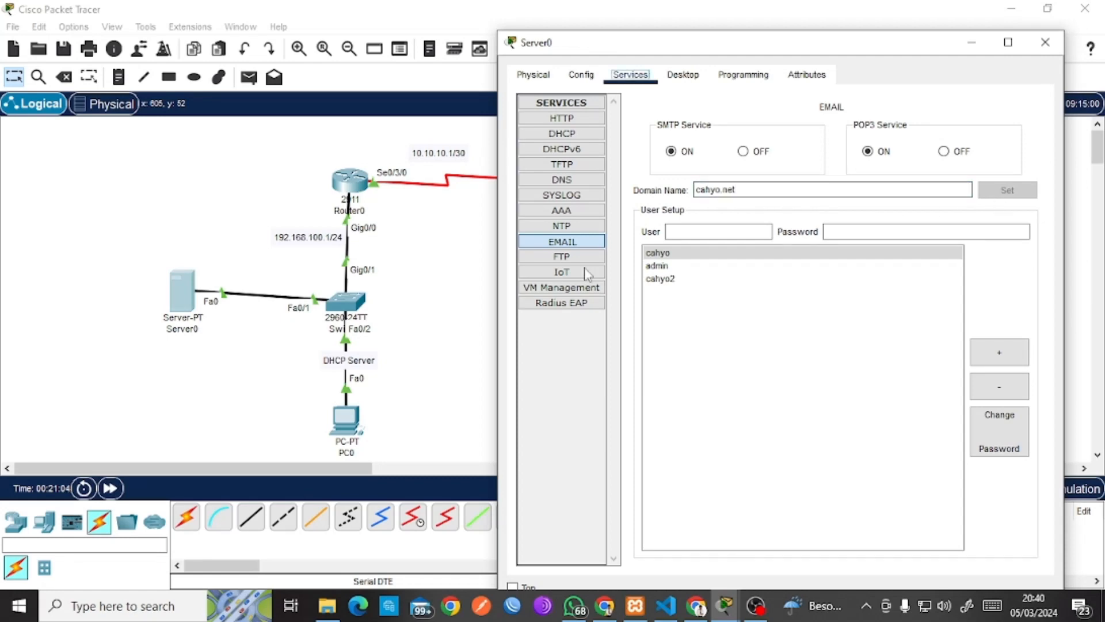
click(337, 441)
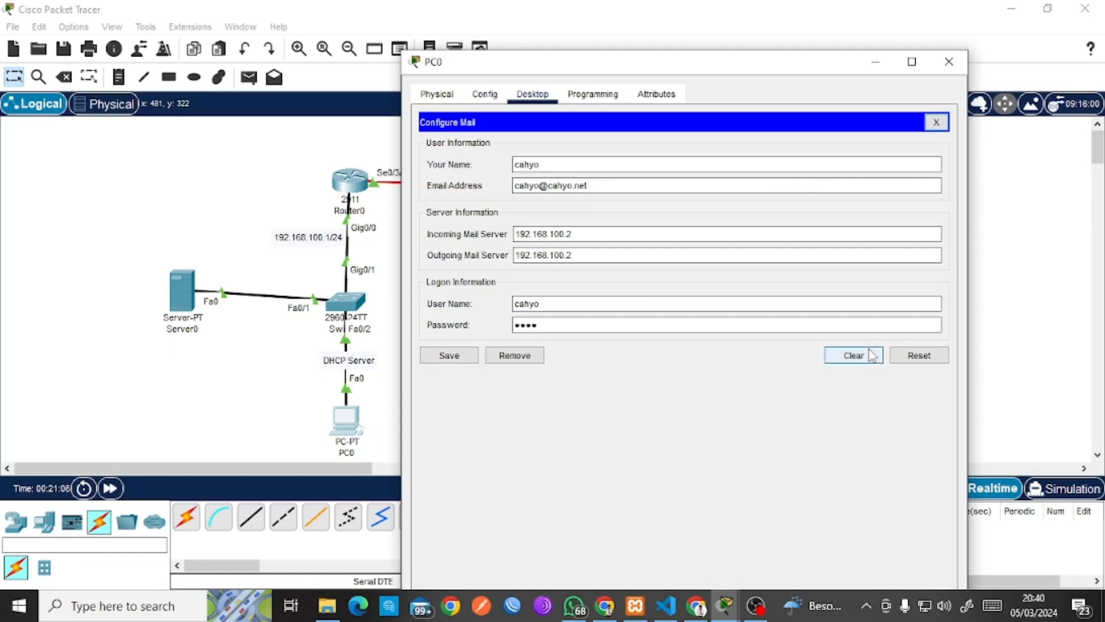
click(448, 355)
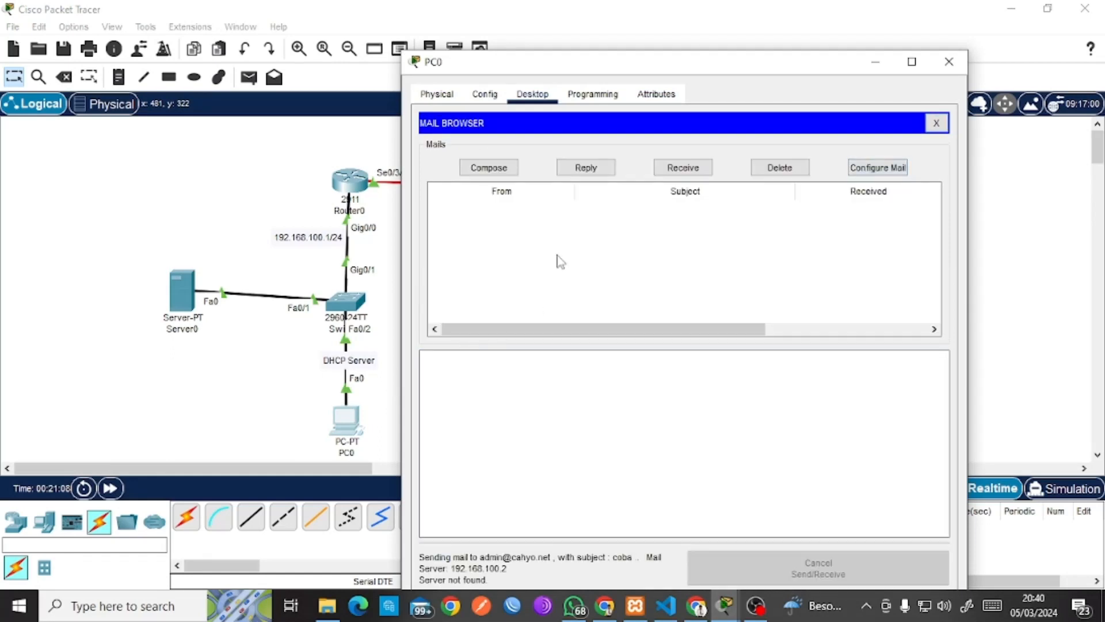
click(504, 170)
click(456, 170)
click(196, 301)
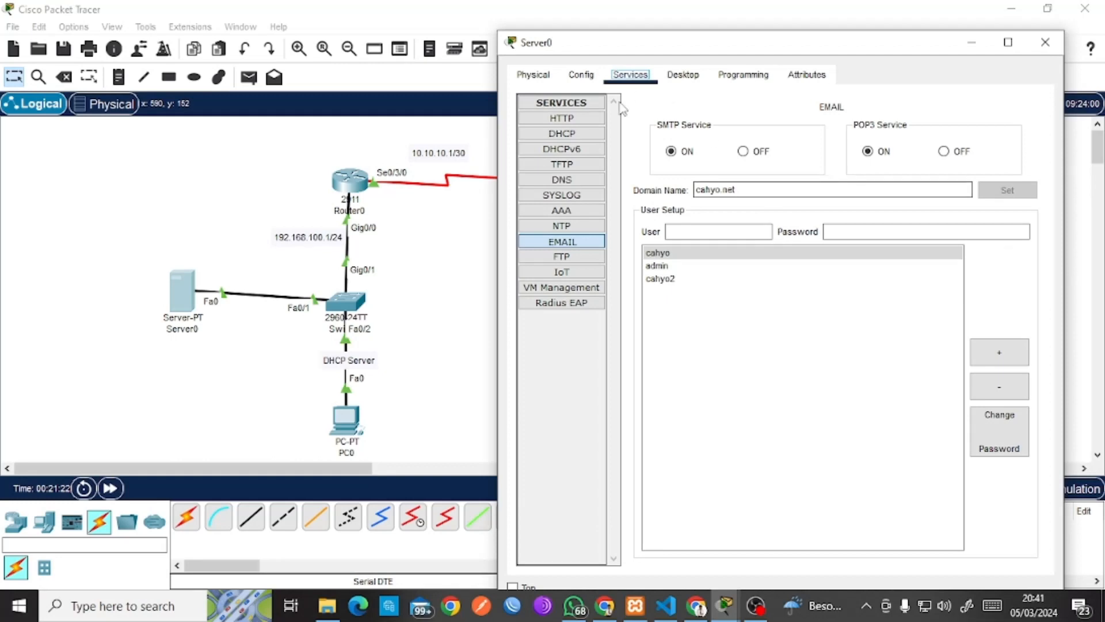
double_click(760, 190)
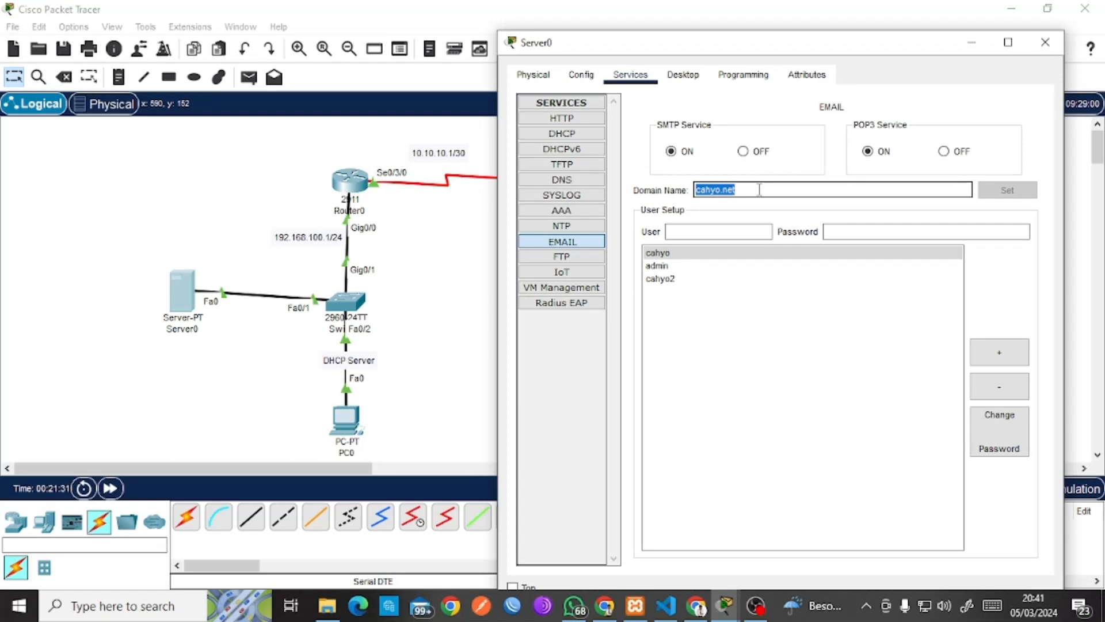
triple_click(759, 189)
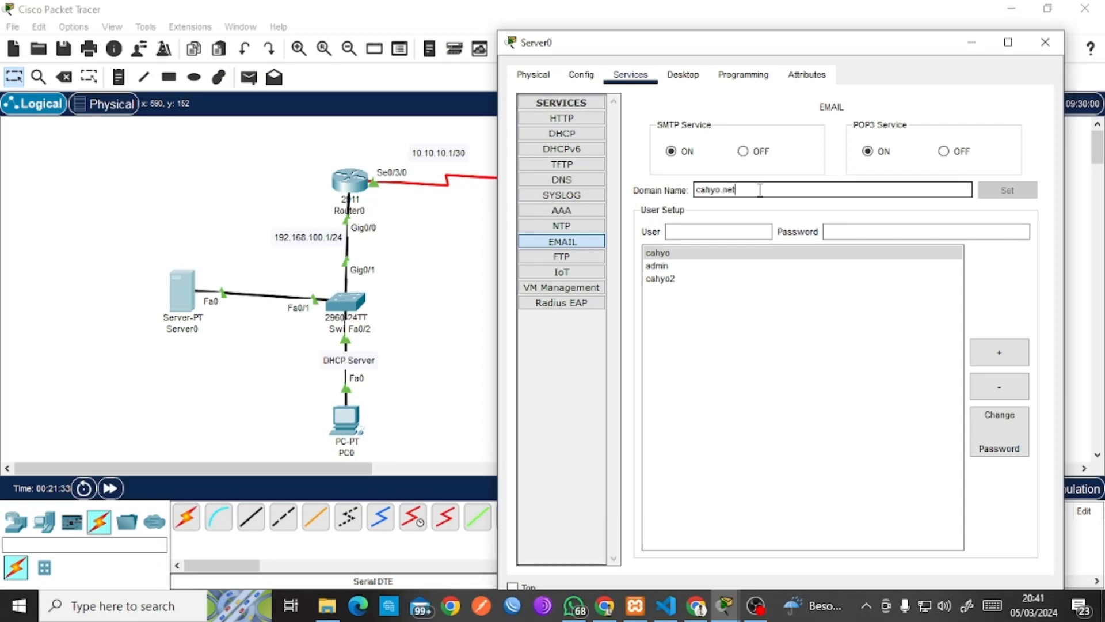
triple_click(760, 190)
click(759, 189)
double_click(756, 189)
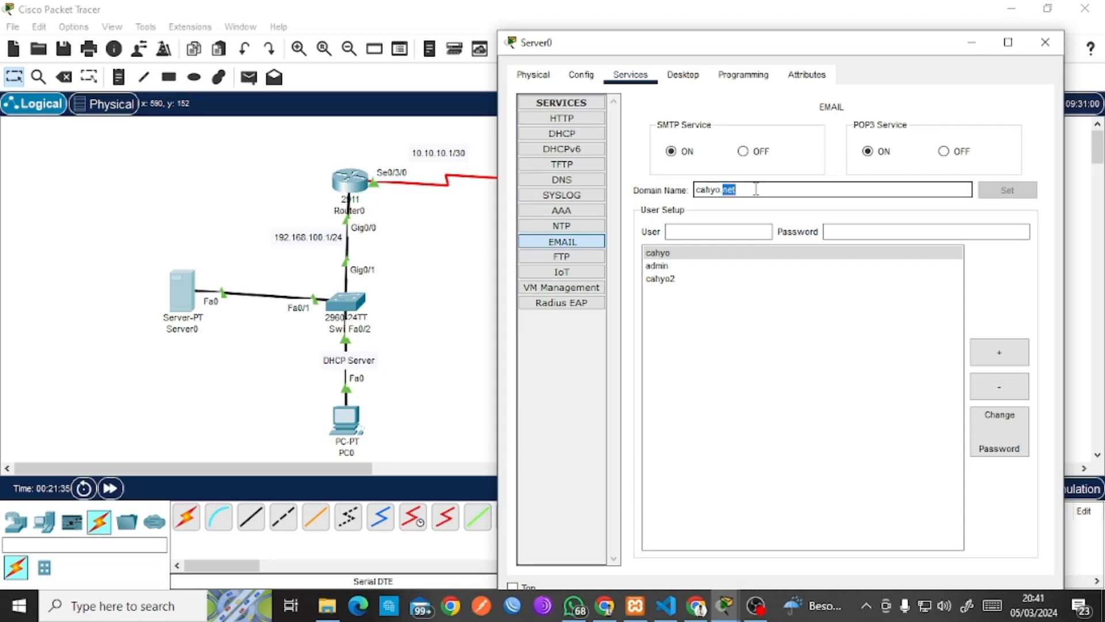
click(1024, 190)
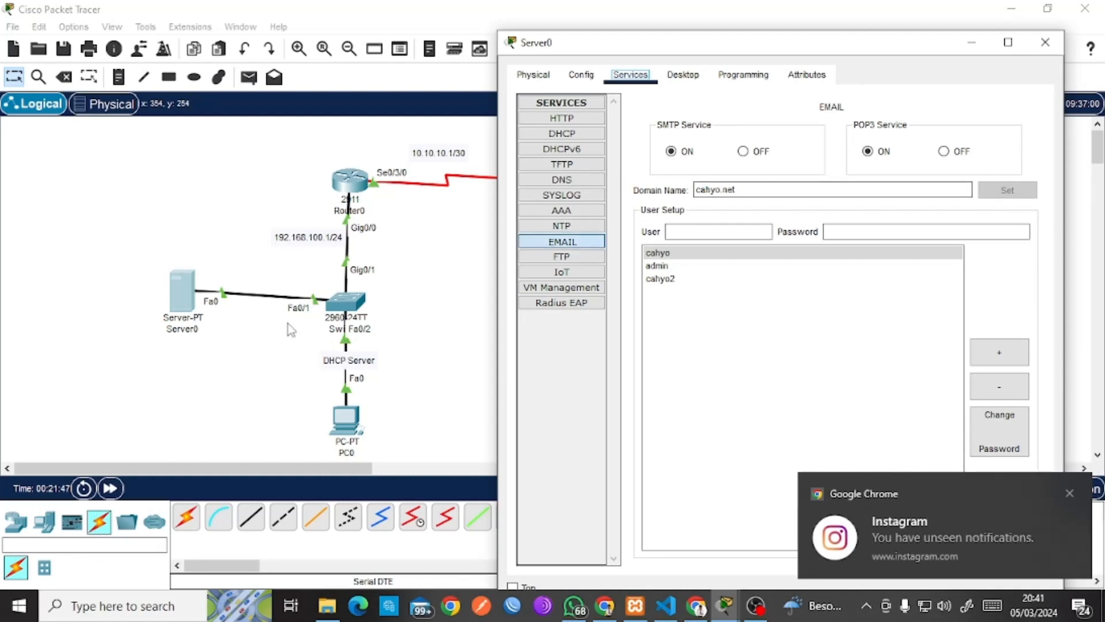
click(353, 416)
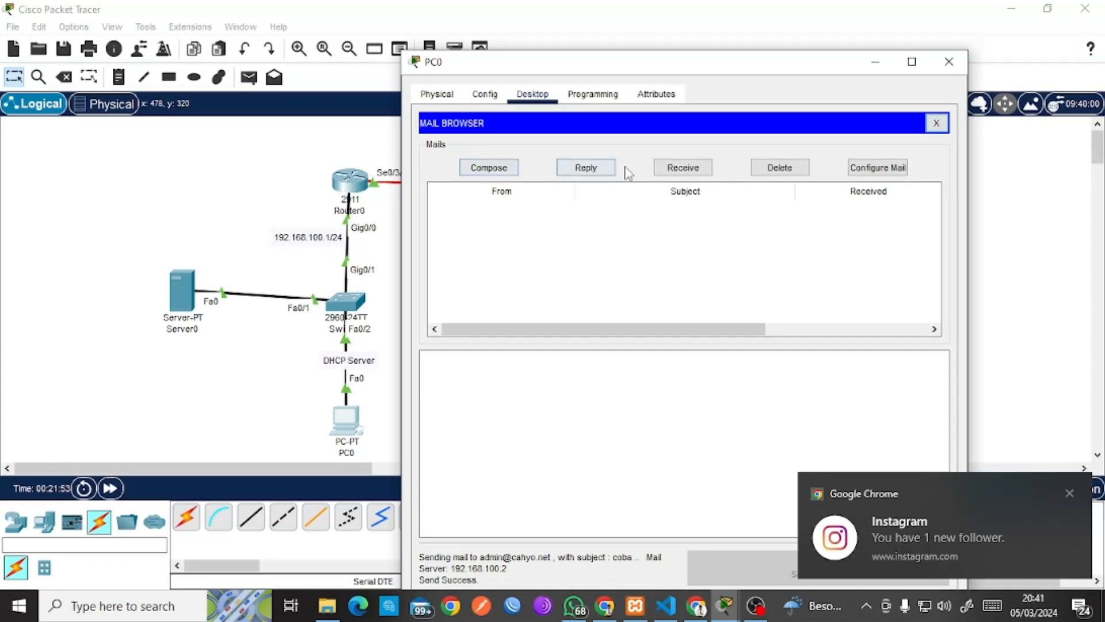
Check PC0's inbox, then fetch and open the received coba message in Server0's mail browser.
click(683, 167)
click(593, 171)
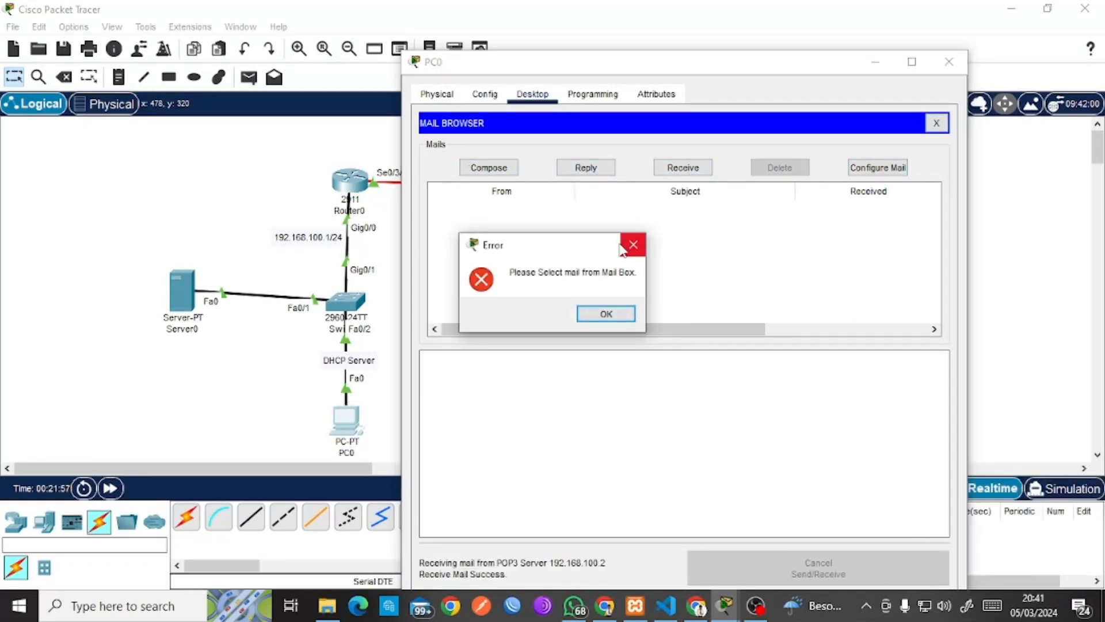
click(633, 244)
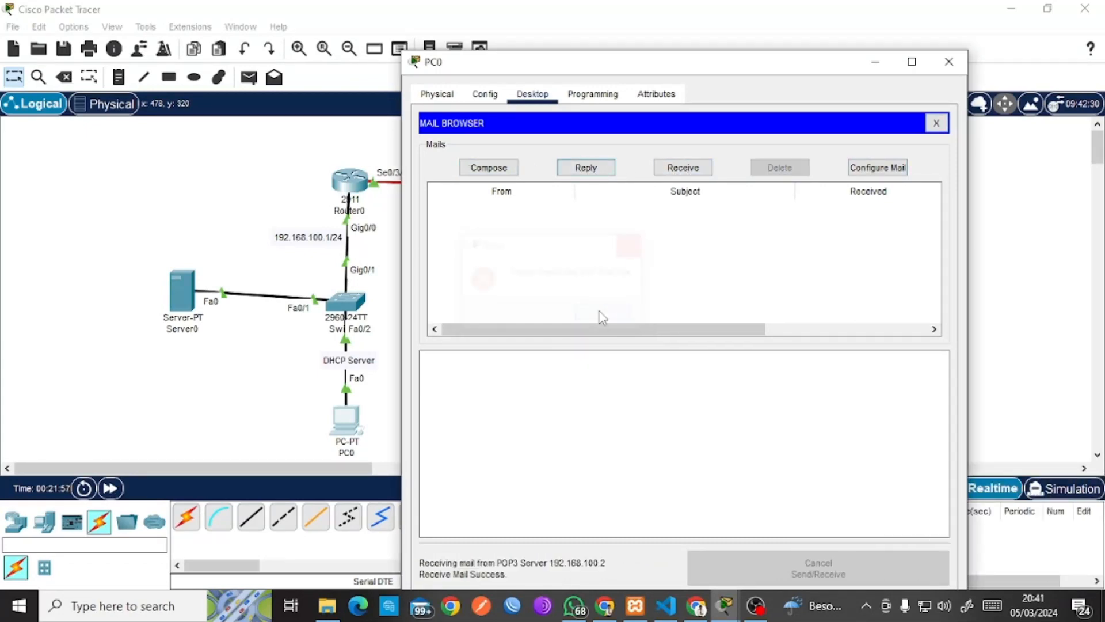
click(175, 299)
click(697, 79)
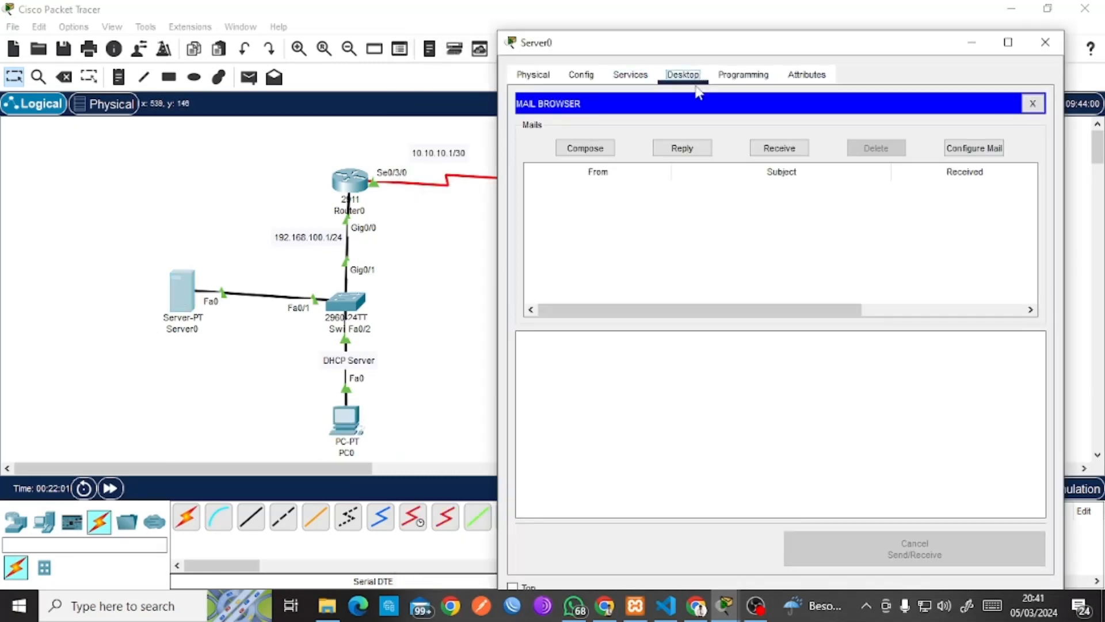
click(782, 148)
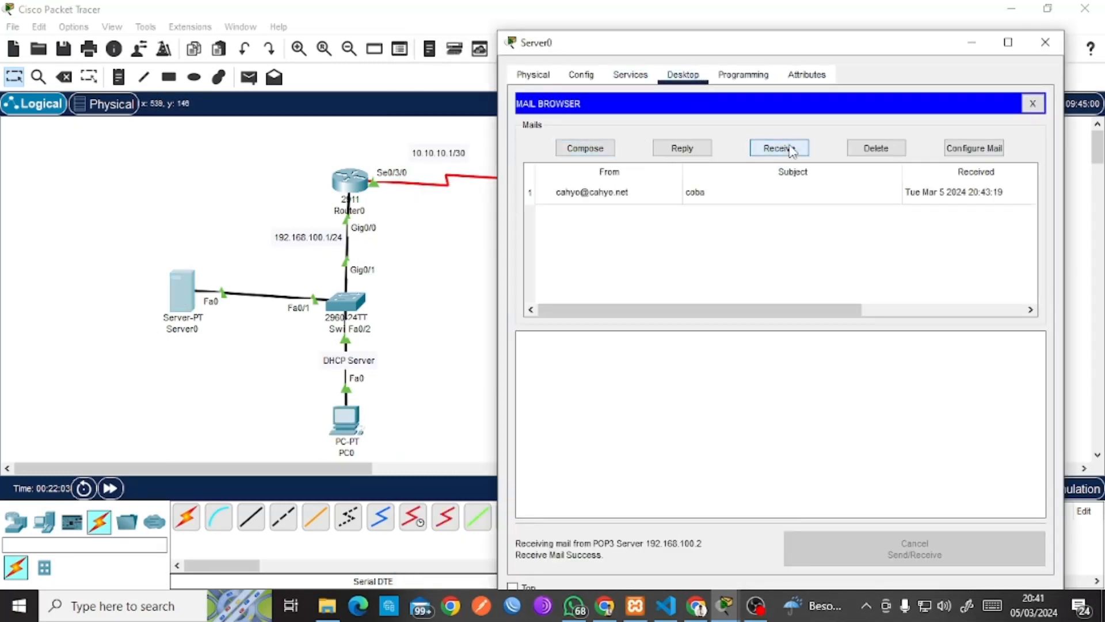
click(604, 196)
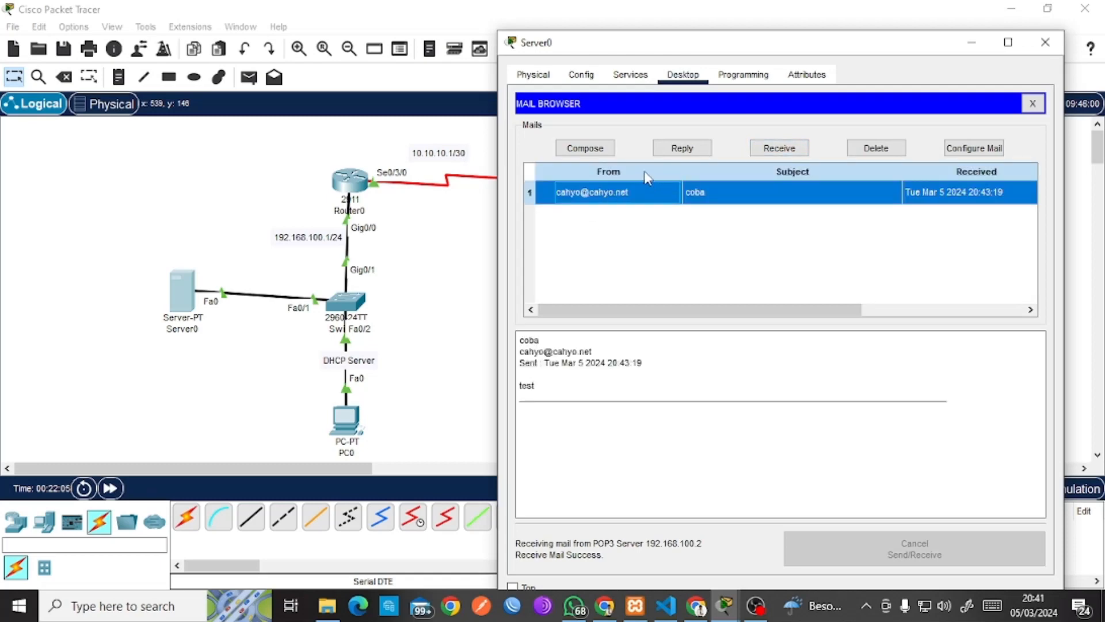
Compose a coba2 email from Server0 to the PC's mail account and send it.
click(602, 152)
click(647, 131)
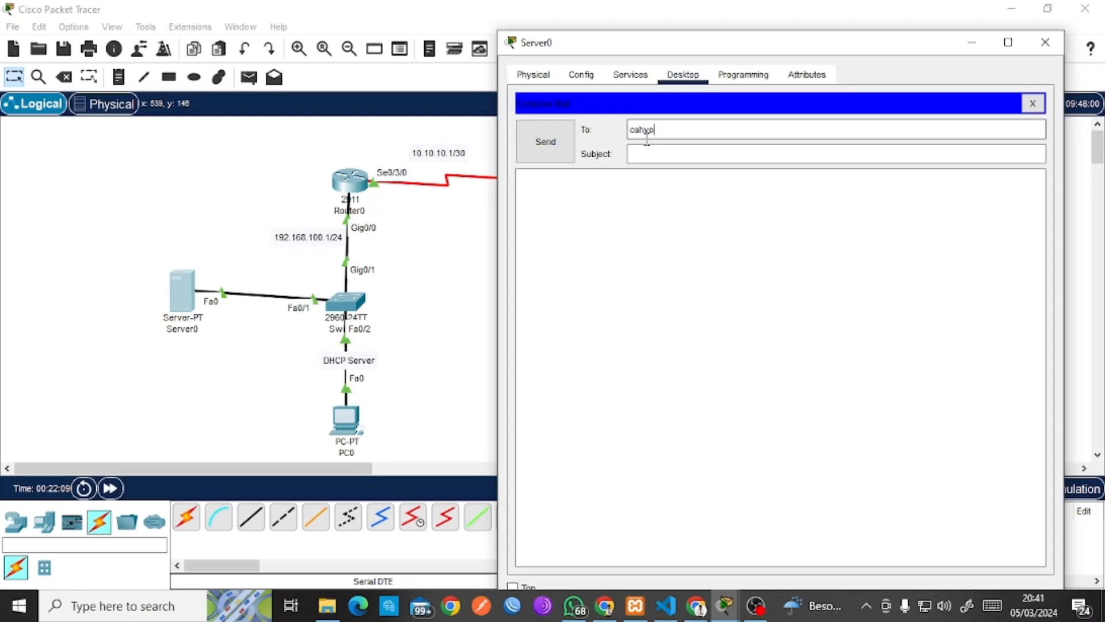
click(570, 151)
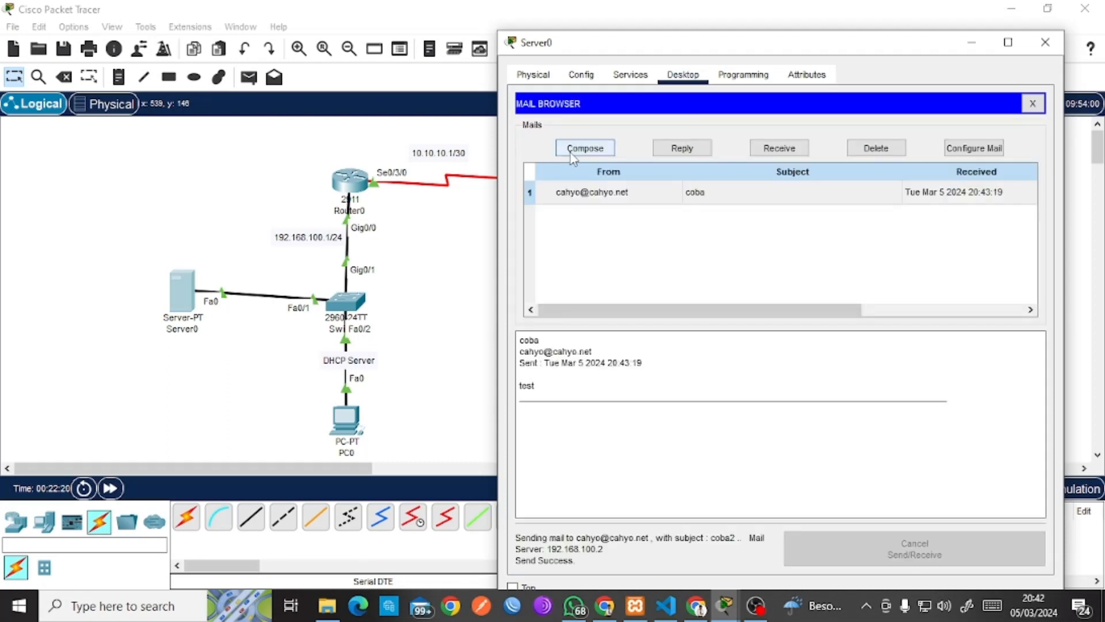
click(423, 358)
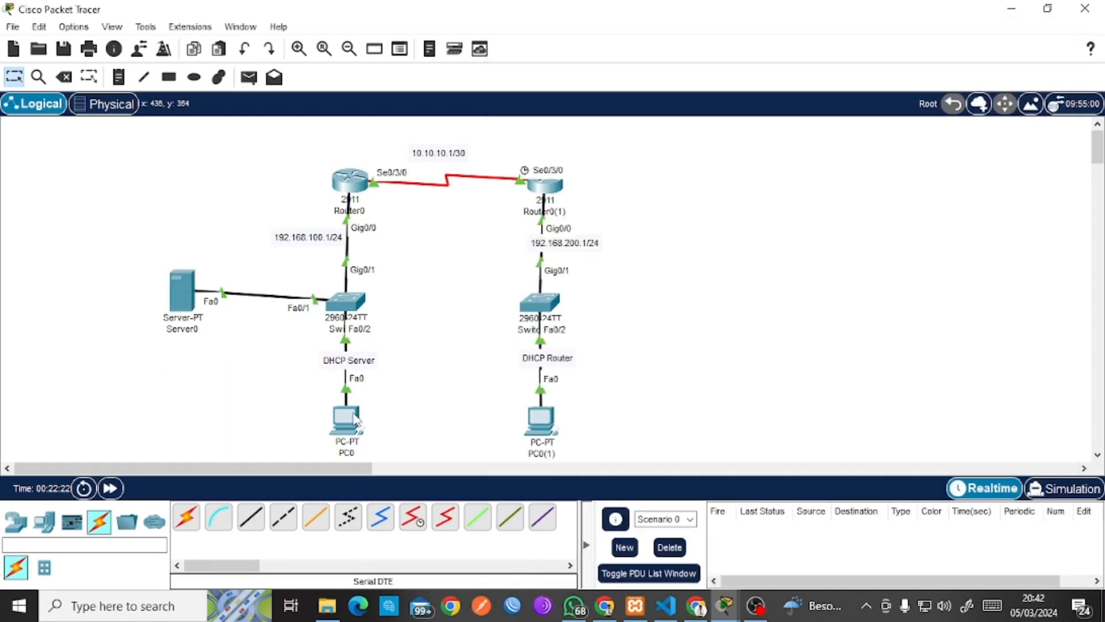
Receive mail on PC0 and read the coba2 message with body test2.
click(355, 419)
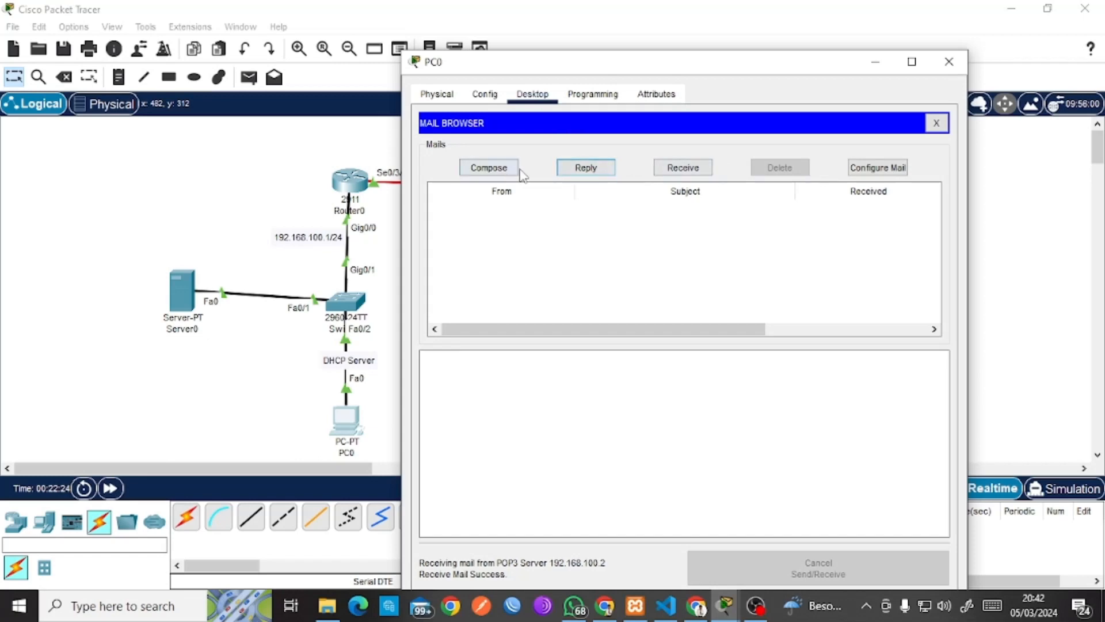
click(688, 170)
click(606, 214)
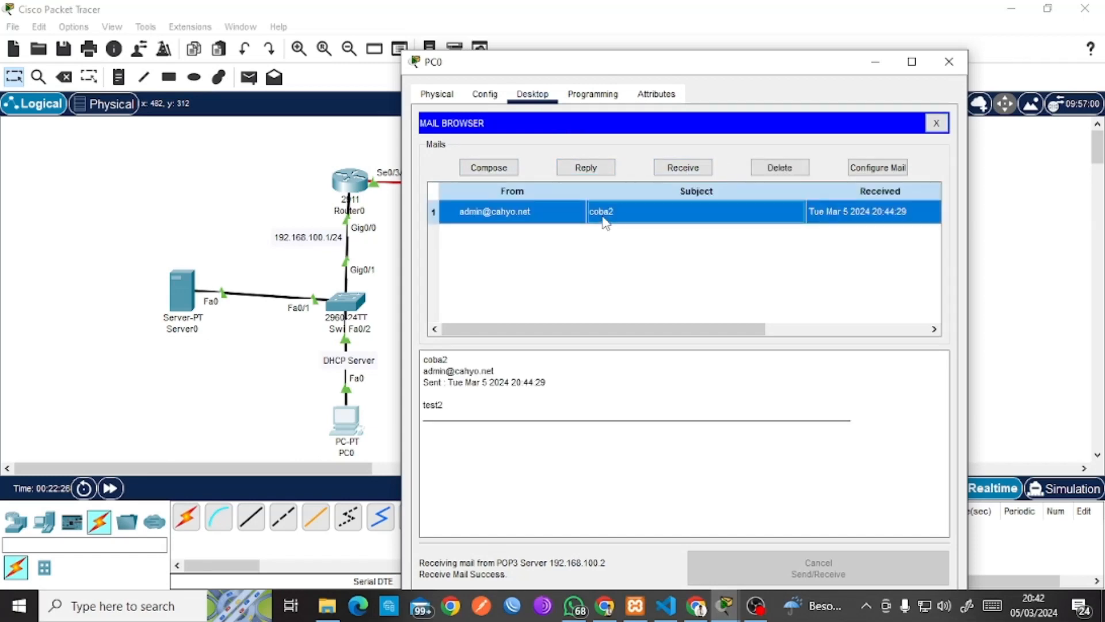
click(949, 61)
Tidy the topology by selecting the device groups and nudging the DHCP Router label.
drag(100, 162, 80, 202)
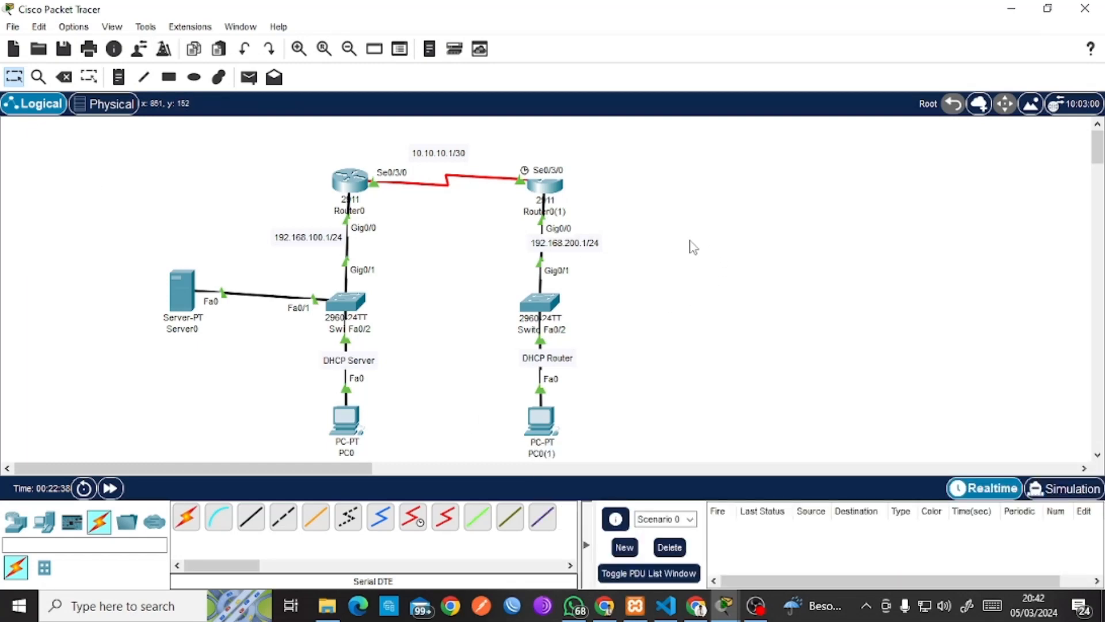
click(757, 616)
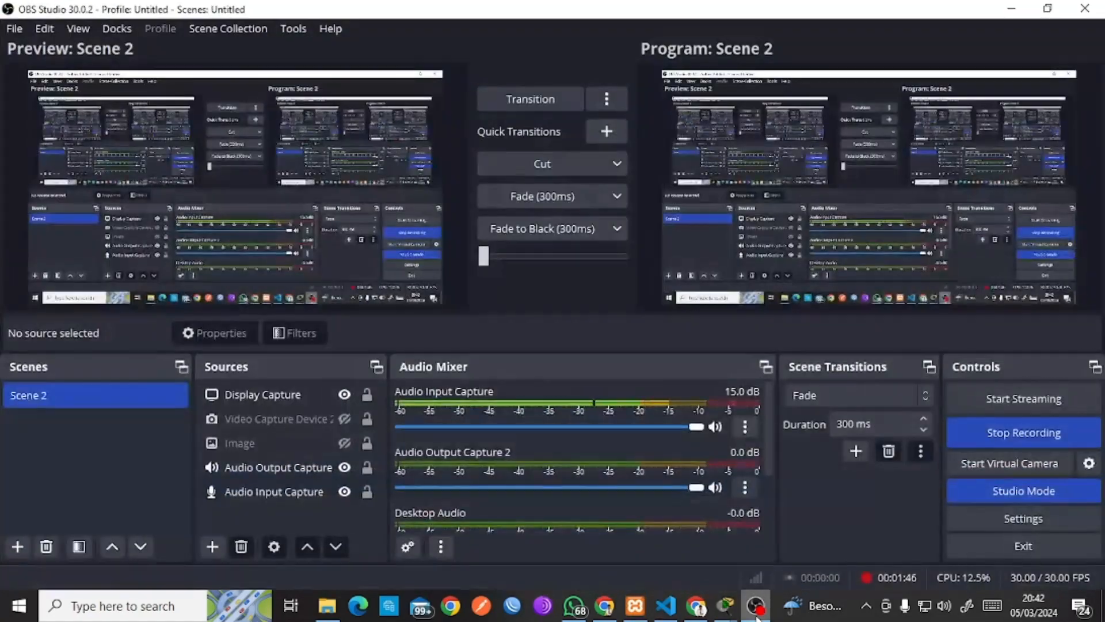
click(757, 616)
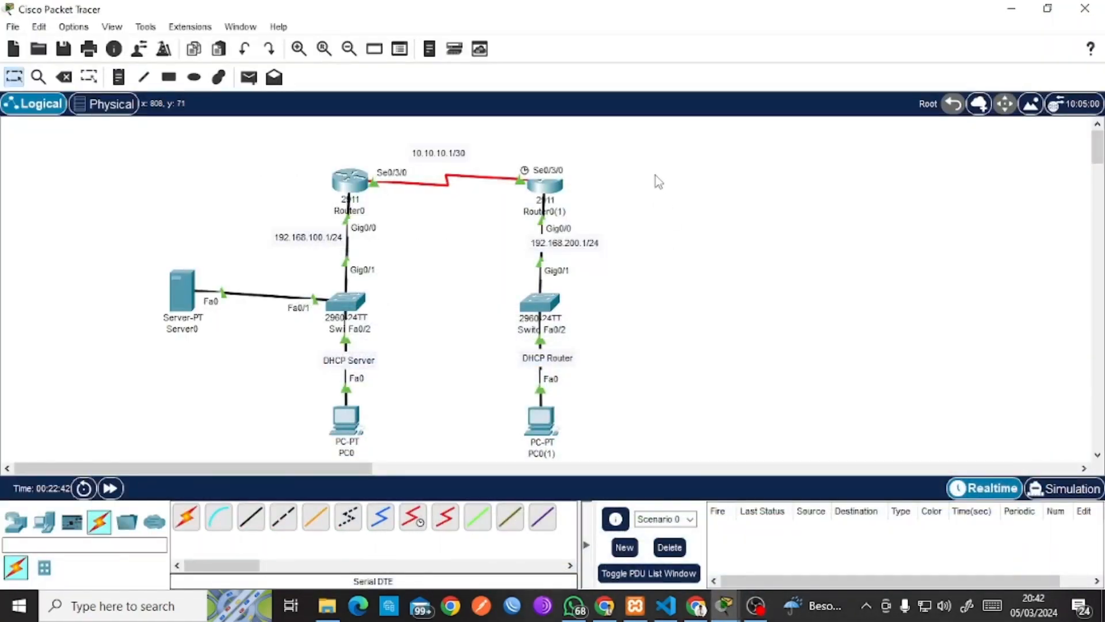
drag(480, 143, 575, 185)
mouse_move(551, 356)
mouse_down()
mouse_move(572, 355)
mouse_move(554, 358)
mouse_up()
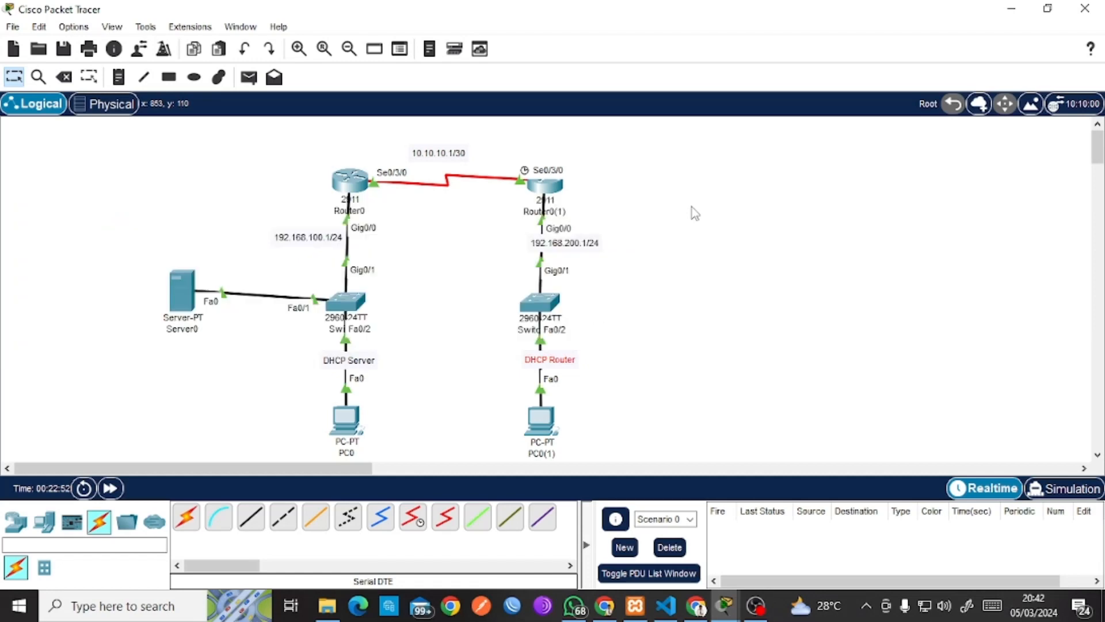
Open Router0(1)'s CLI and bring up a fresh Router> prompt.
double_click(553, 192)
drag(518, 43, 825, 32)
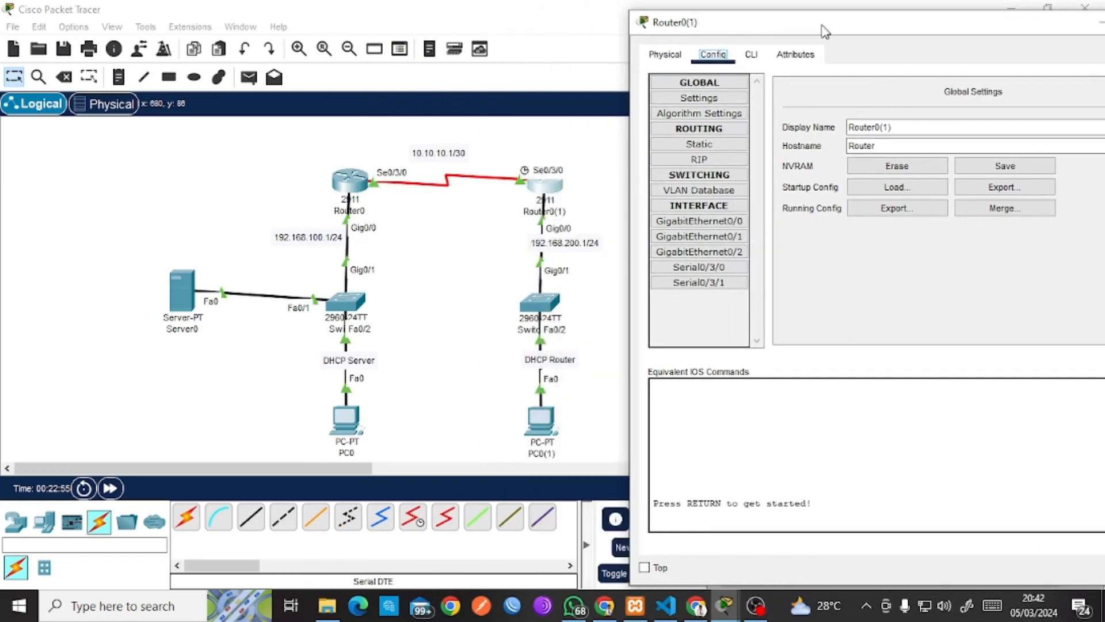
click(752, 54)
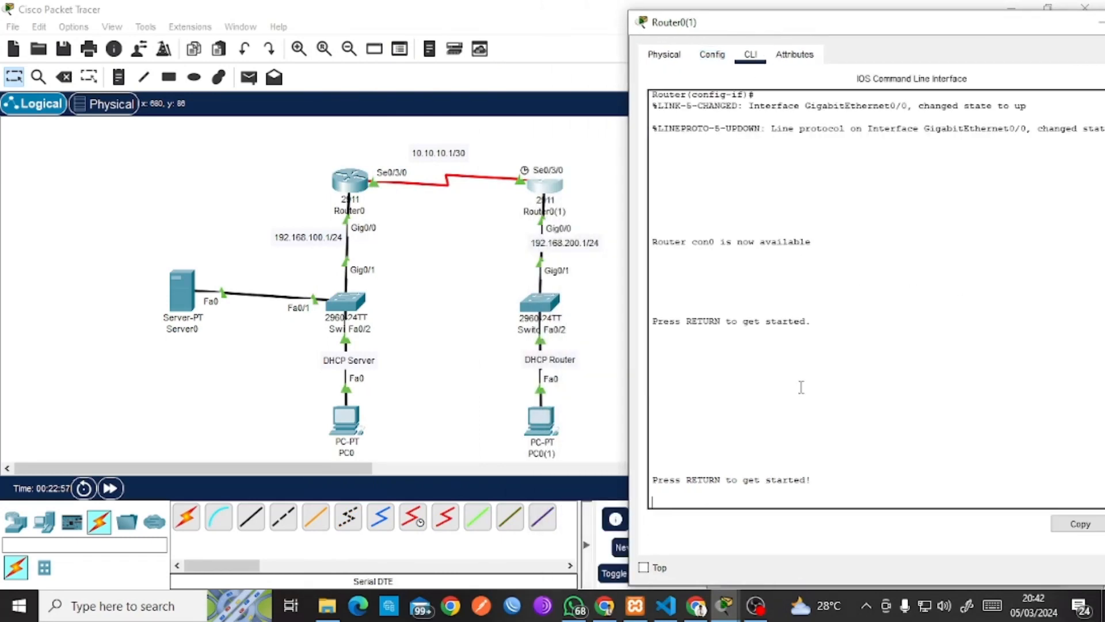
key(Return)
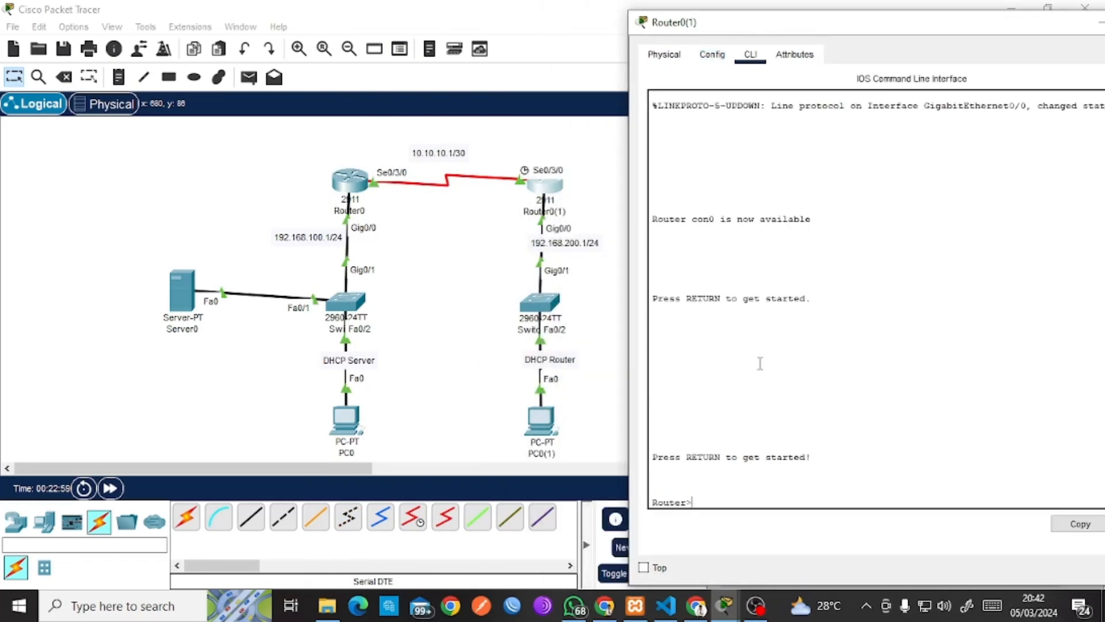
drag(693, 502, 649, 502)
click(709, 501)
Run en, conf t and int gig0/0, then create DHCP pool IT.
text(en)
key(Return)
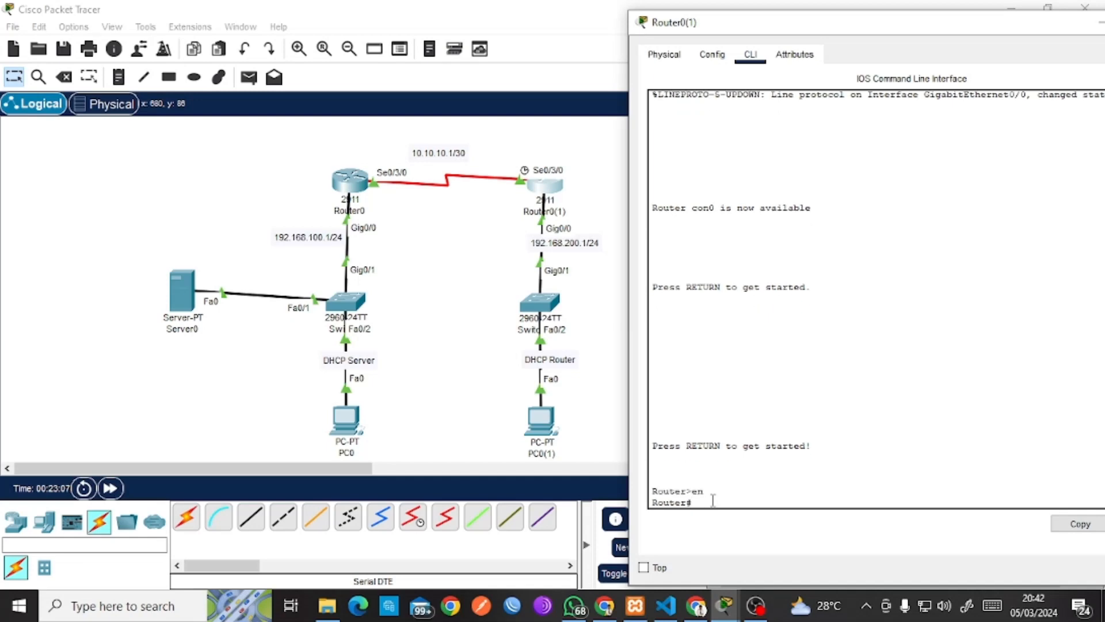
text(conf t)
key(Return)
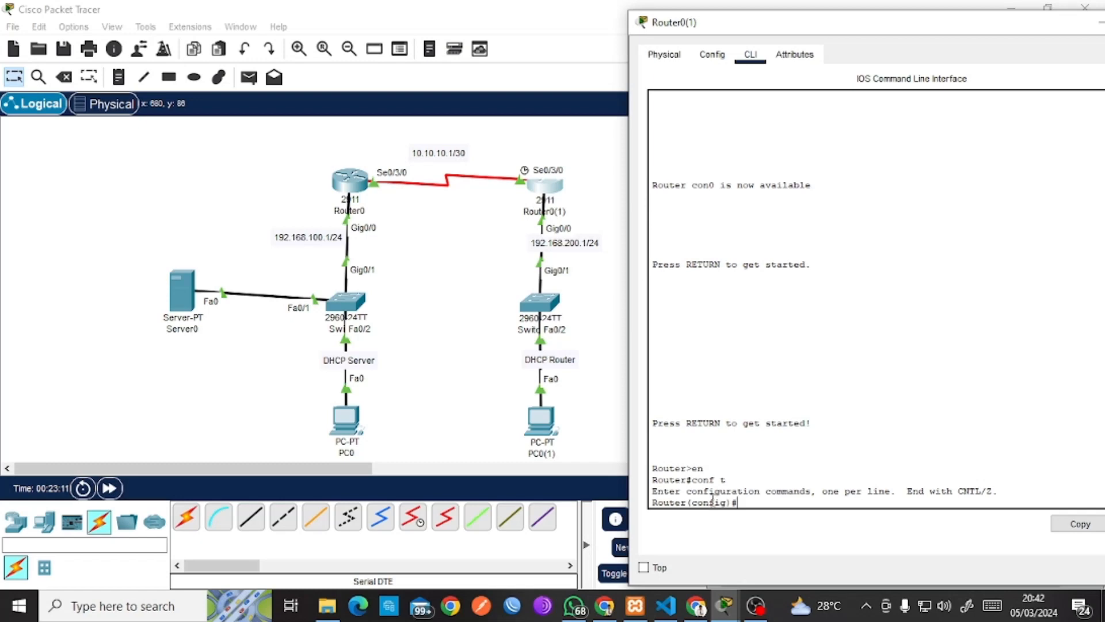
text(int )
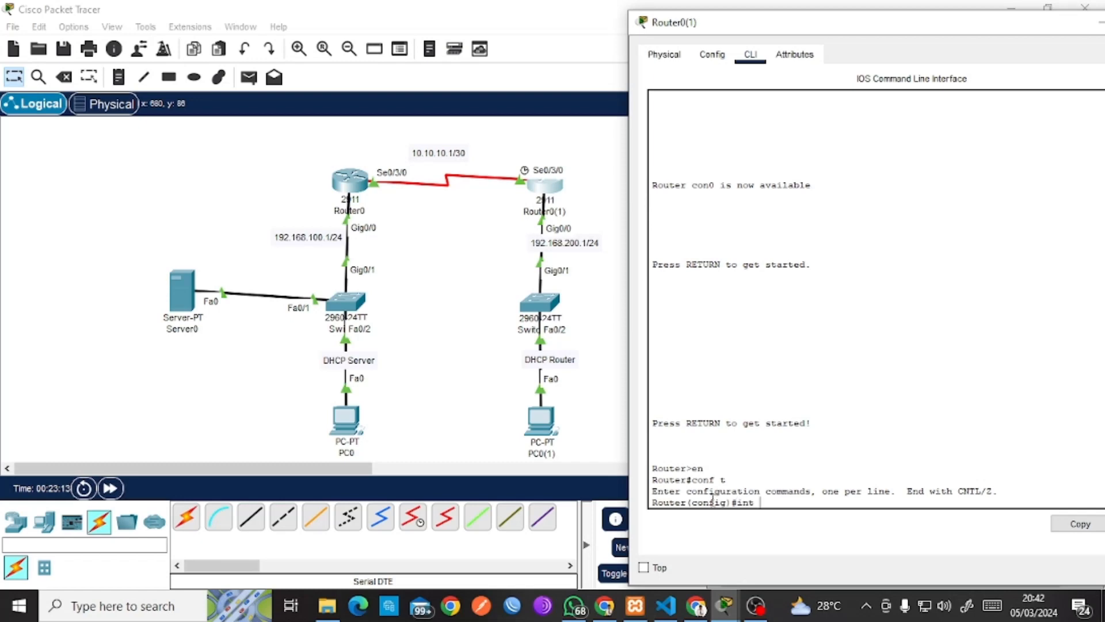
text(gig0/0)
key(Return)
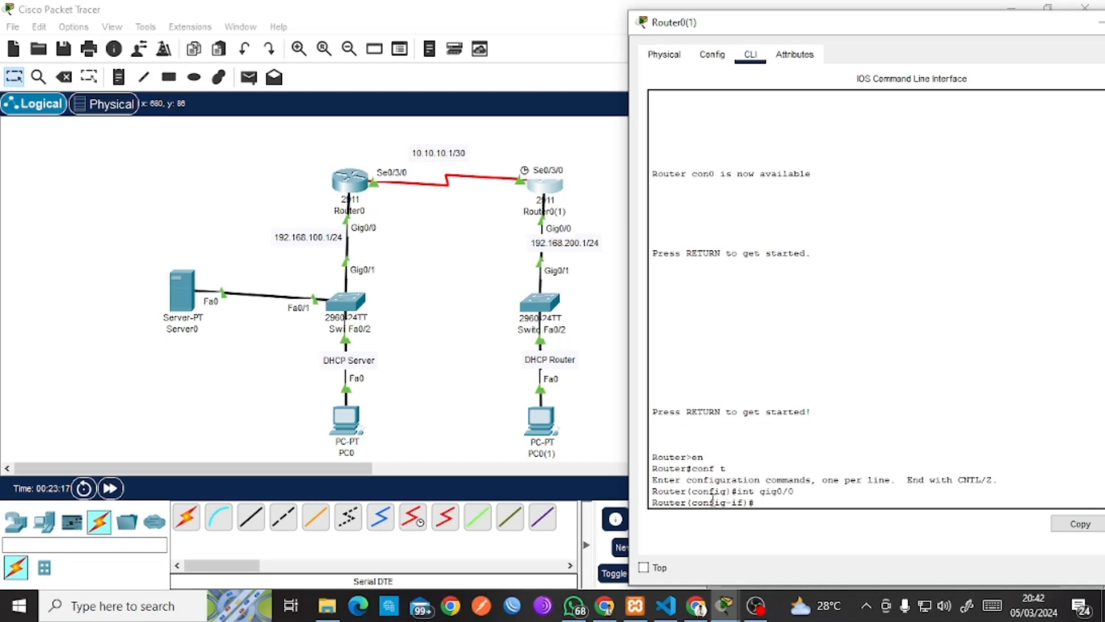
text(ip dhcp pool IT)
key(Return)
text(ne)
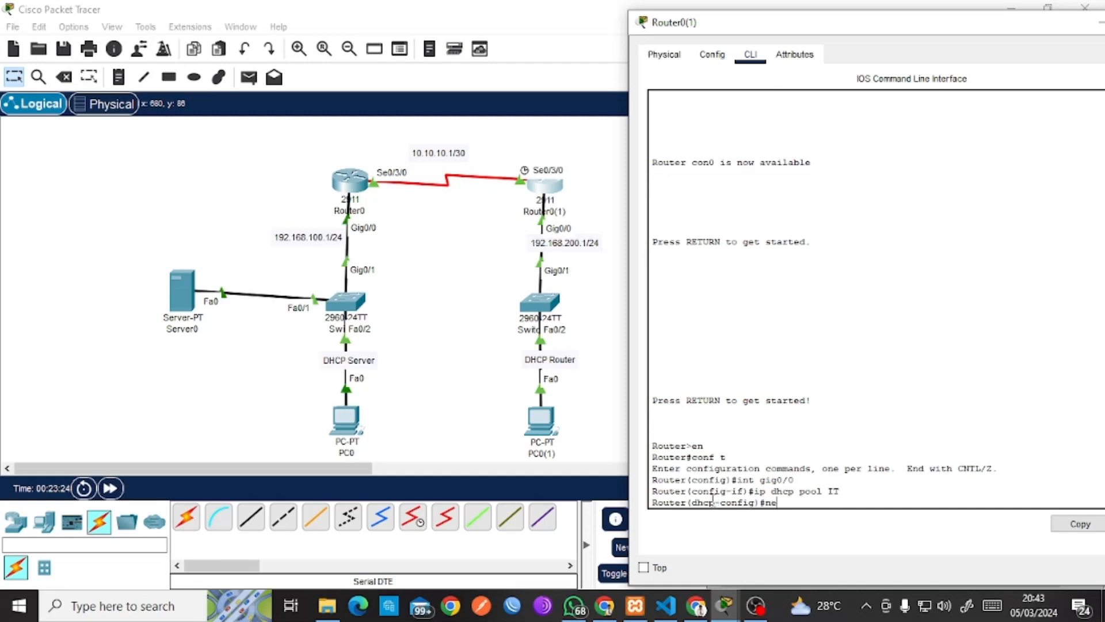
text(twork 192.168.200.)
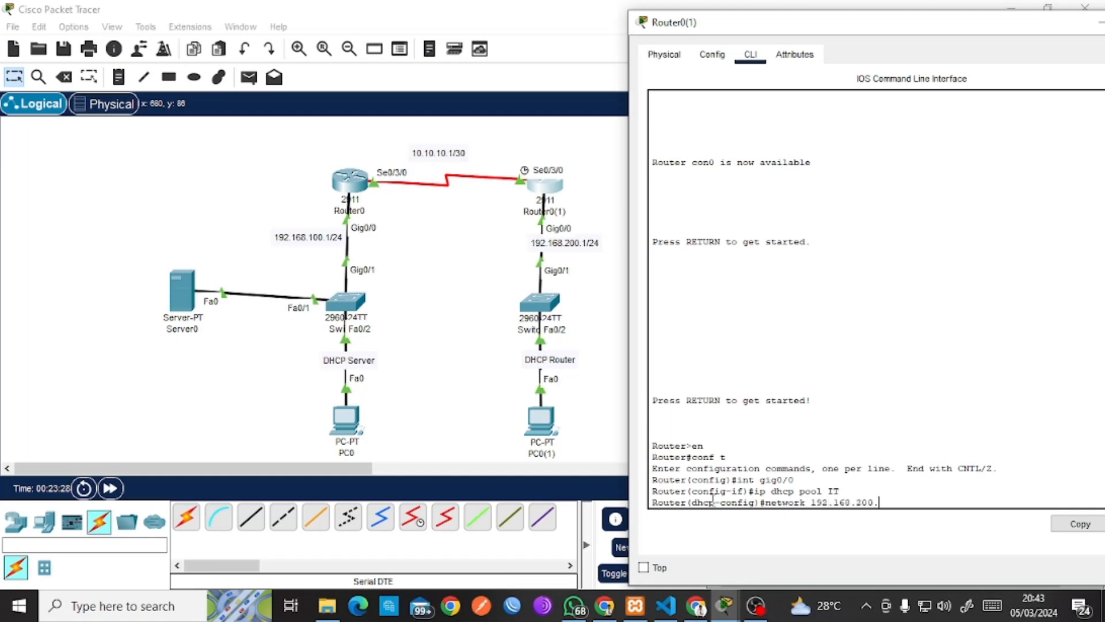
text(1)
Set the IT pool's network 192.168.200.0 255.255.255.0 and default router 192.168.200.1.
key(Tab)
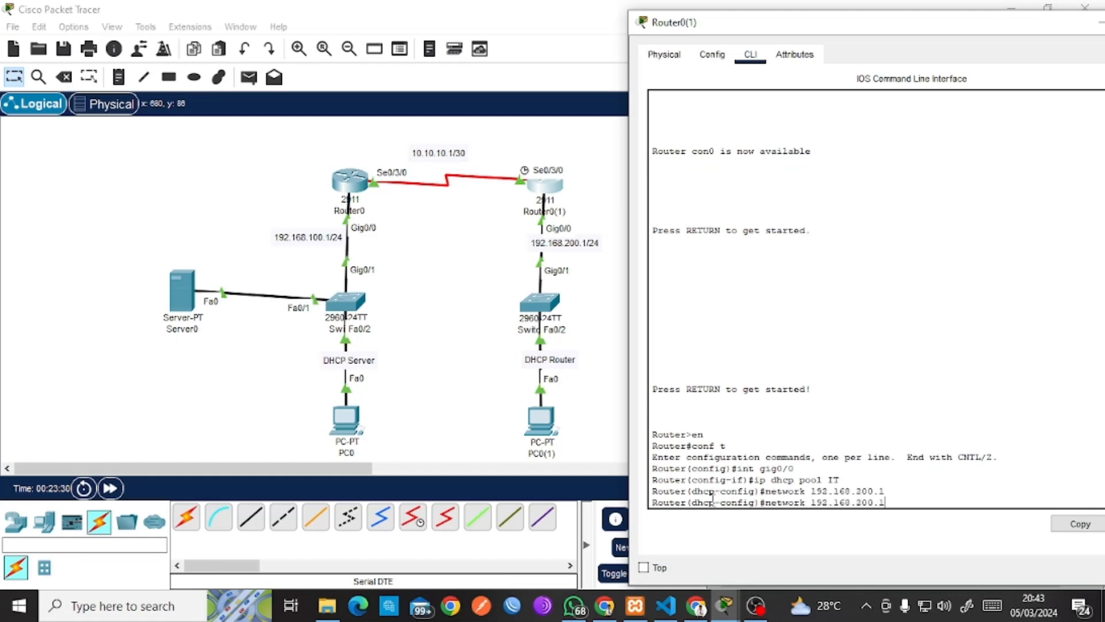
key(BackSpace)
text(0)
text(255.255.255.0)
key(Return)
text(defau)
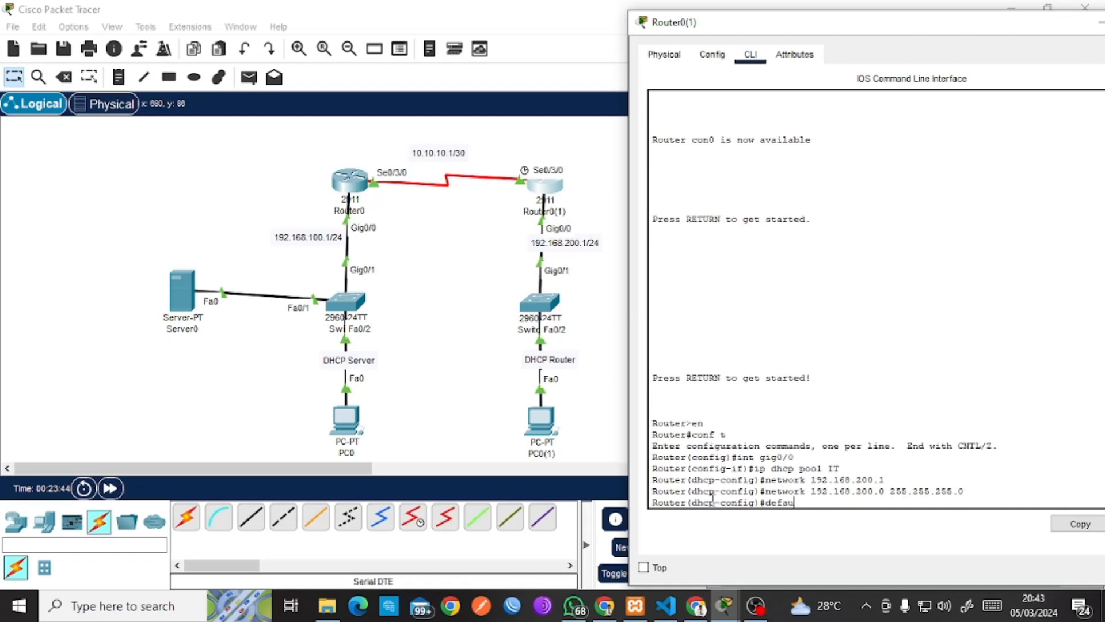
text(lt-route 192.168)
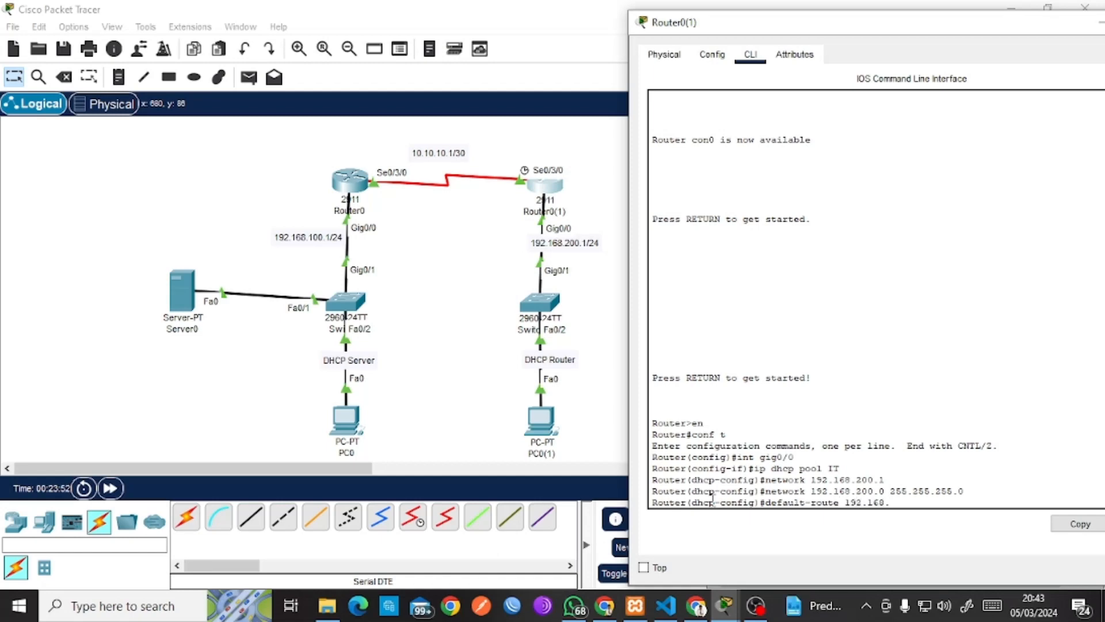
text(.200.1)
key(Return)
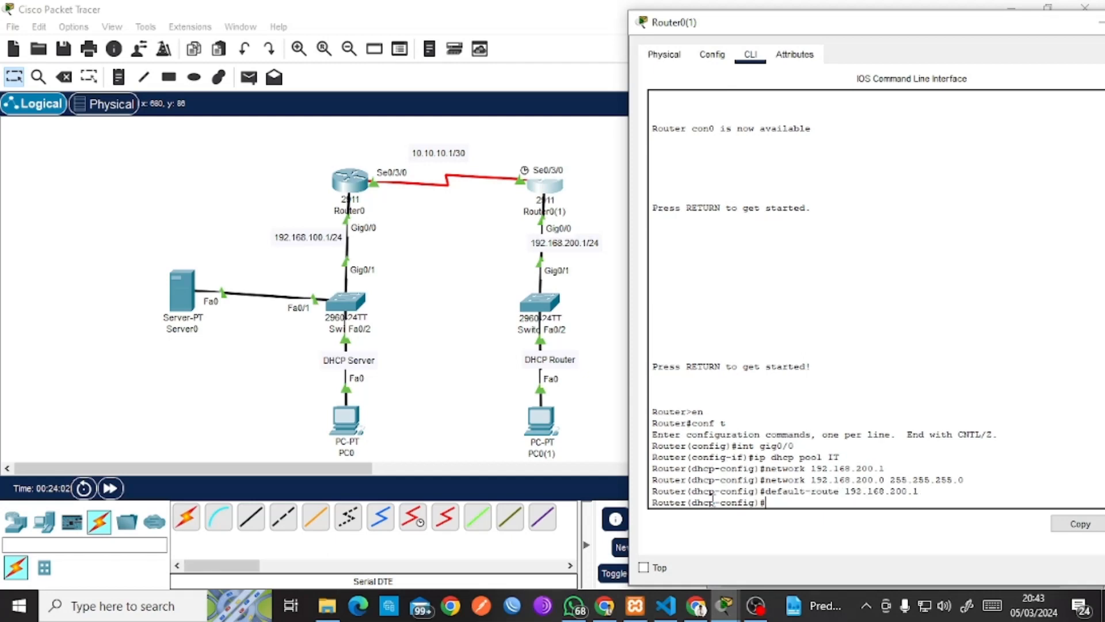
Set the pool's DNS server to 192.168.100.2, pointing out Server0, then exit the pool.
text(dns-server)
key(BackSpace)
text(r)
drag(832, 502, 778, 504)
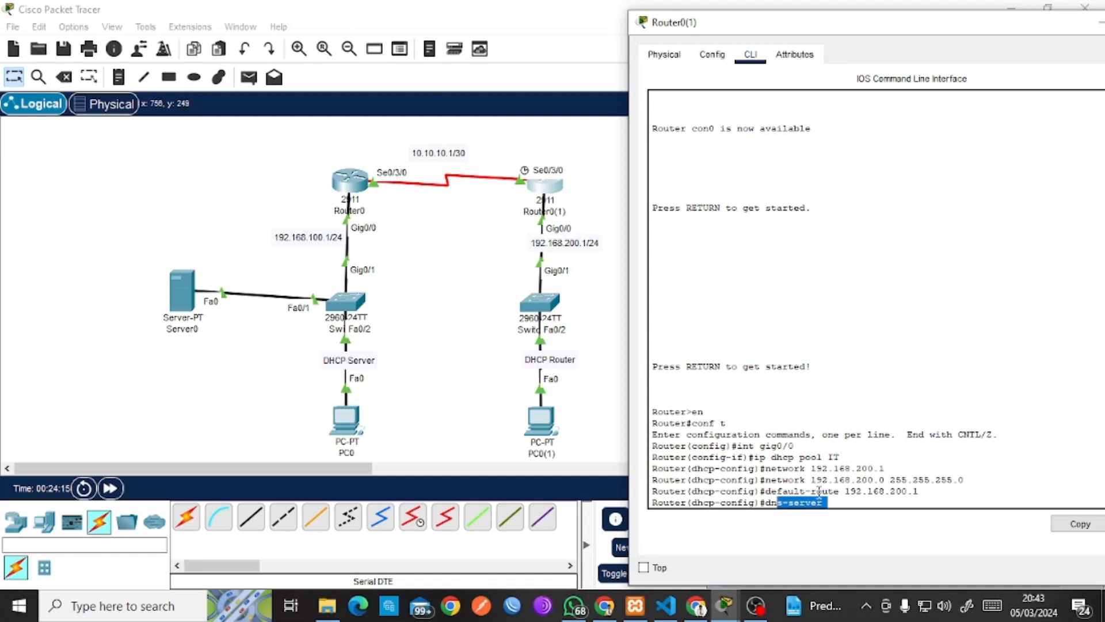
click(834, 502)
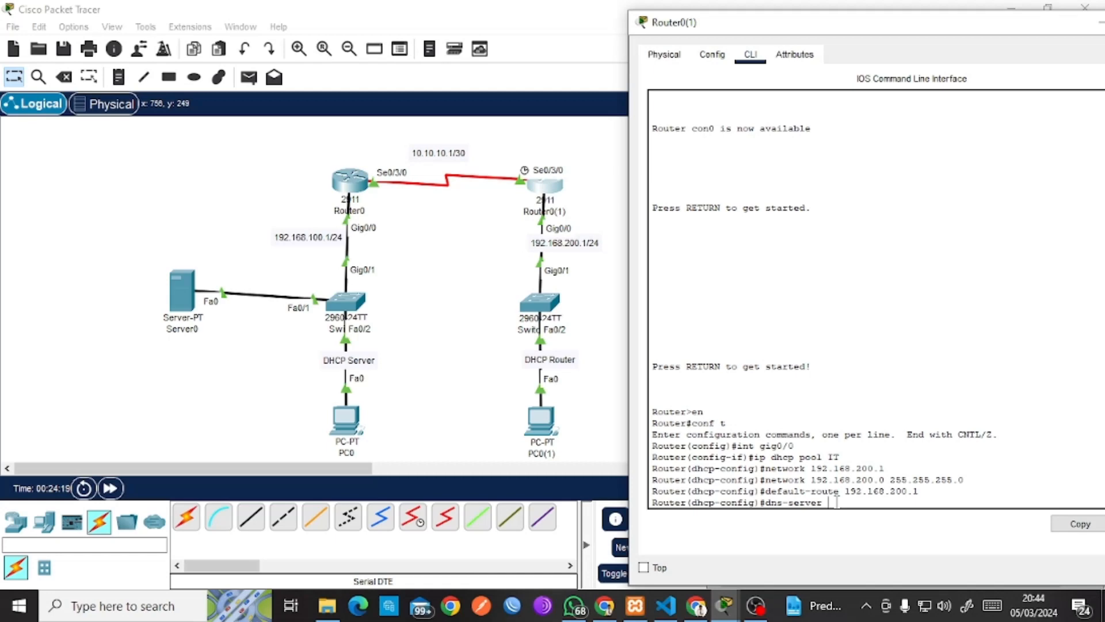
text(192.168.100.2)
drag(902, 503, 874, 503)
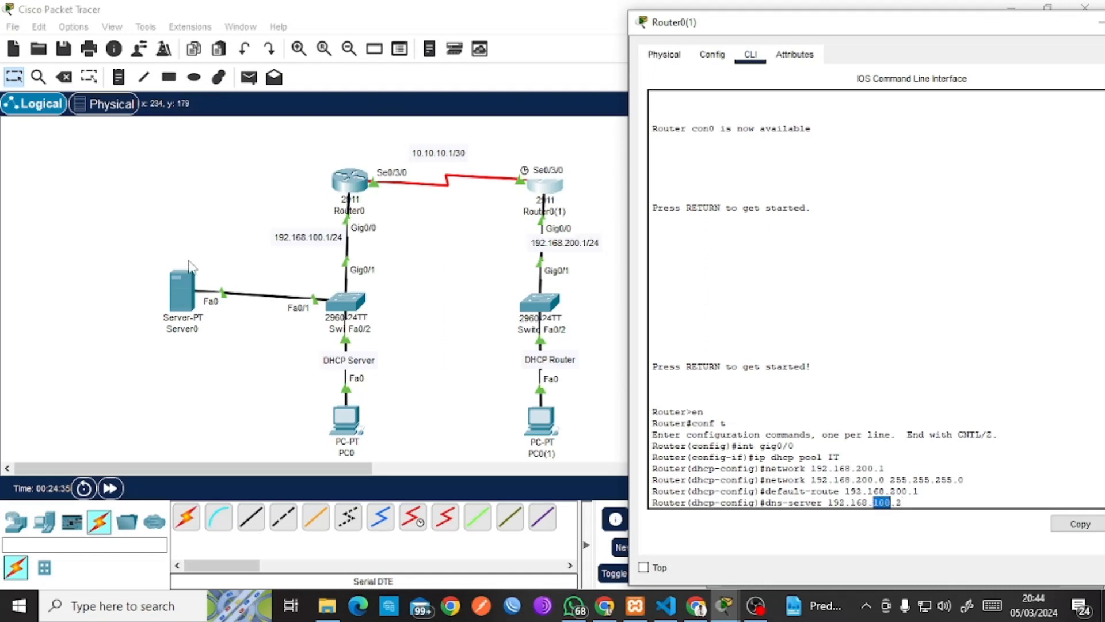
drag(127, 233, 345, 376)
click(548, 189)
click(912, 505)
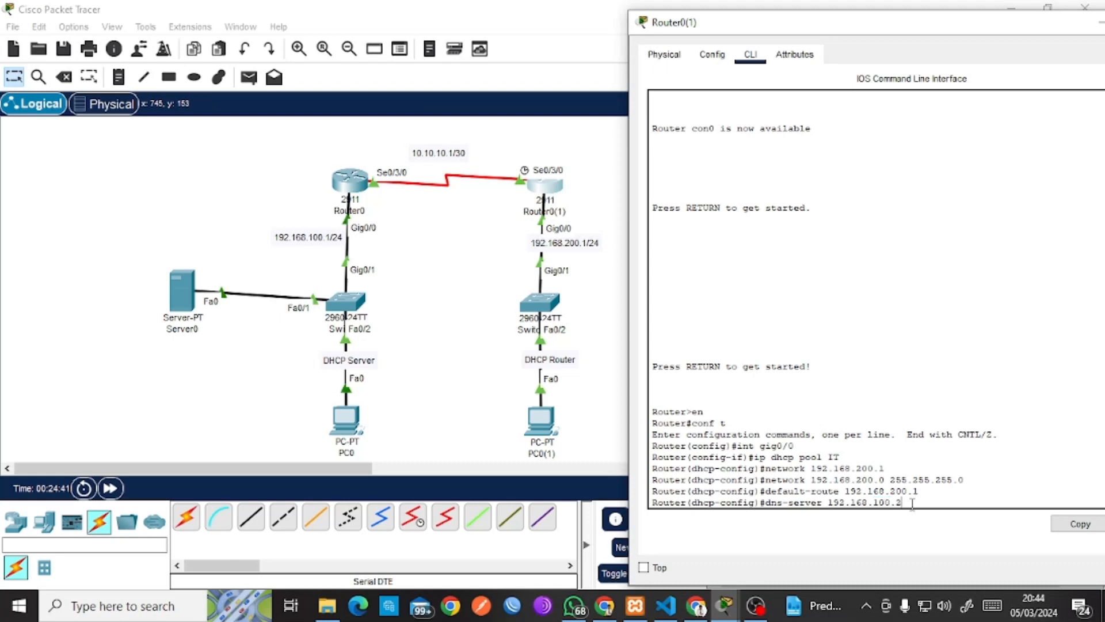
key(Return)
text(er(dhcp-config)#ex)
key(Return)
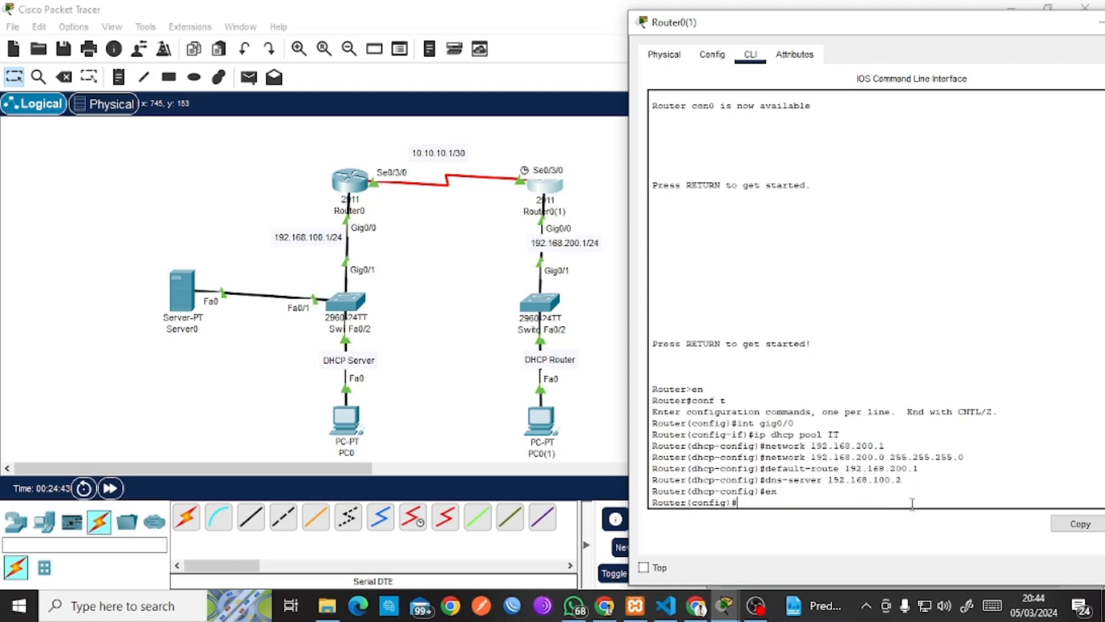
Run ip dhcp excluded-address 192.168.200.1 on Router0(1), explaining the command's parts.
text(i)
text(p dhcp ec)
text(xcluded)
text(-address)
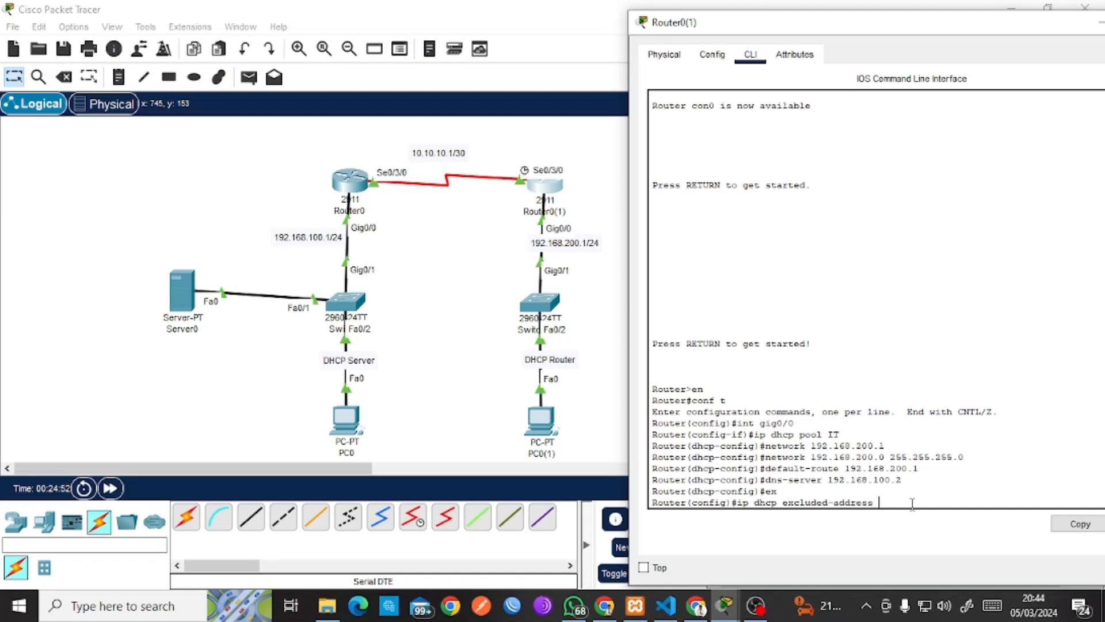
text( 192.168.200.1)
drag(738, 505, 873, 500)
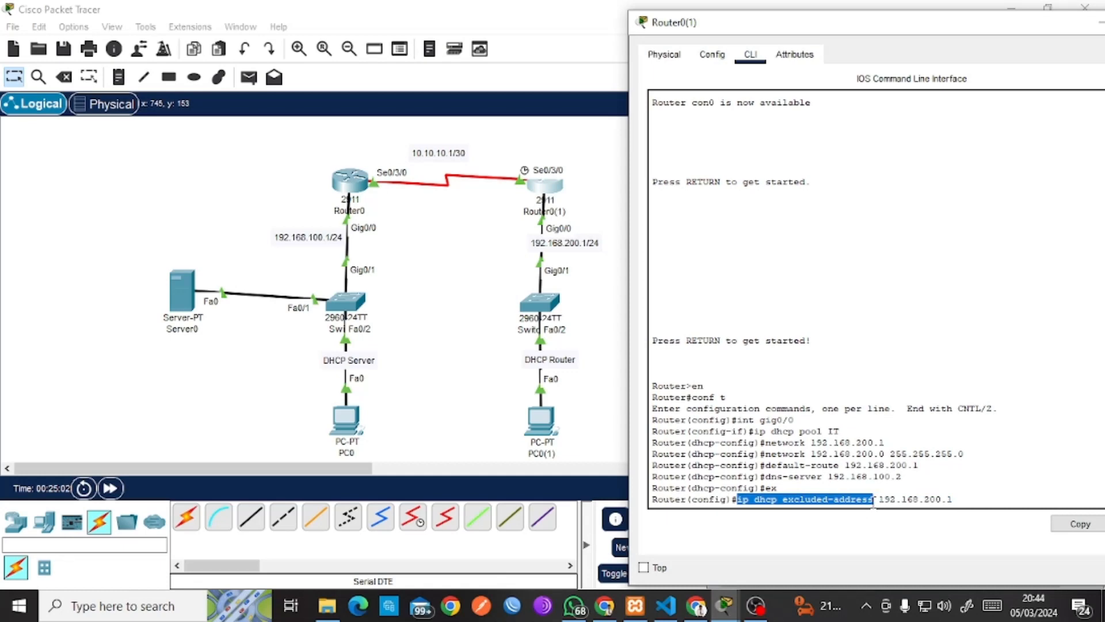
drag(954, 500, 903, 508)
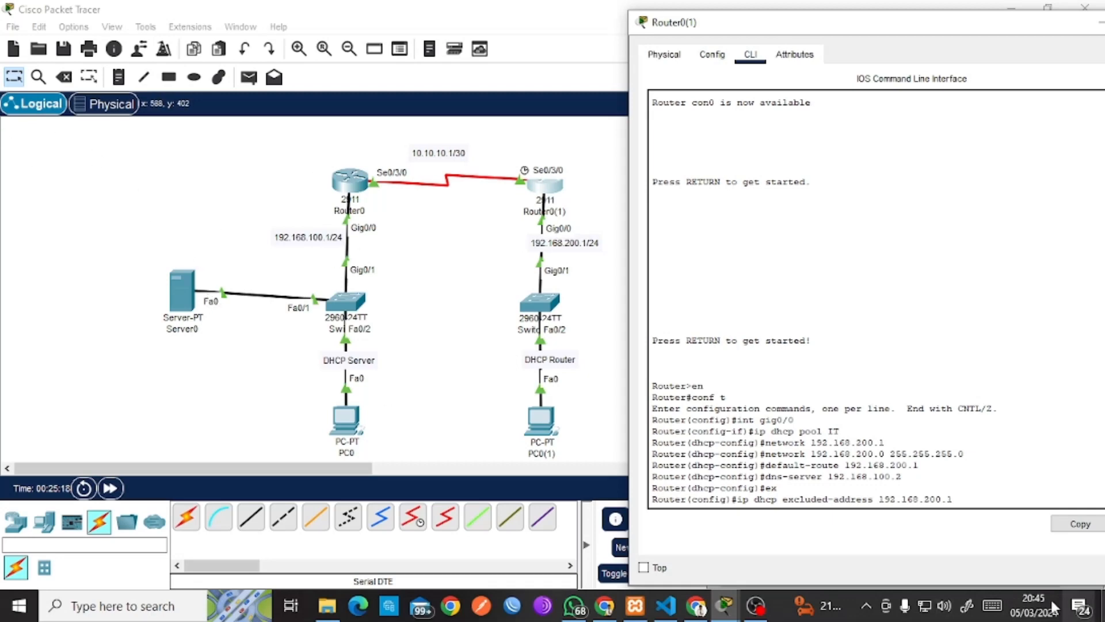
mouse_move(953, 499)
mouse_down()
mouse_move(886, 499)
mouse_move(952, 500)
mouse_up()
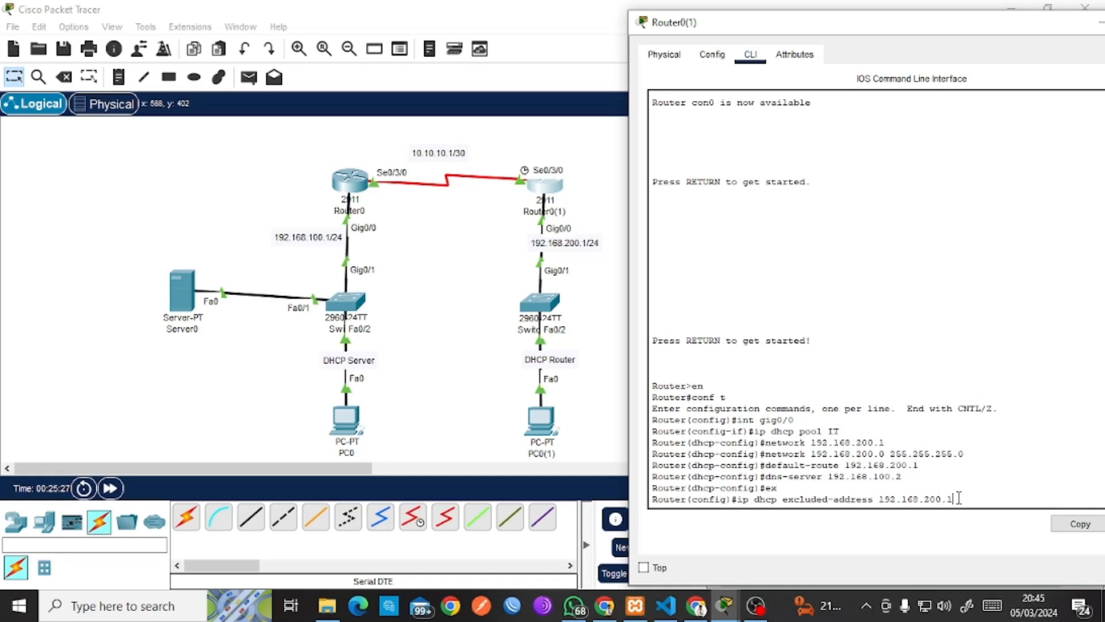
key(Return)
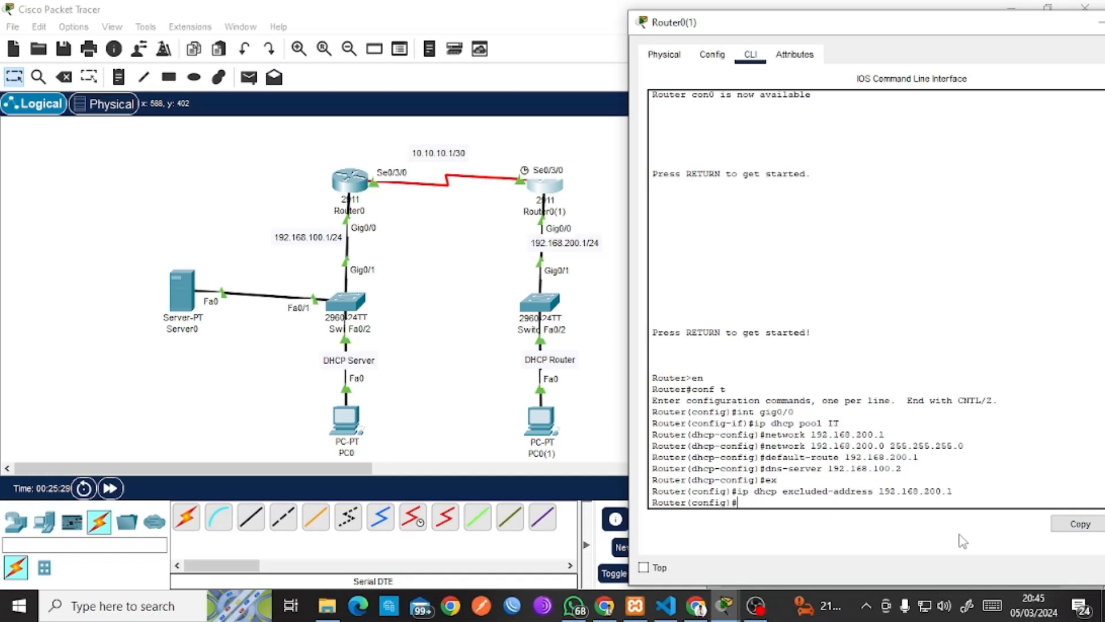
text(dow )
text(r)
Save Router0(1)'s config with do wr and switch PC0(1) to DHCP, receiving 192.168.200.2.
key(Return)
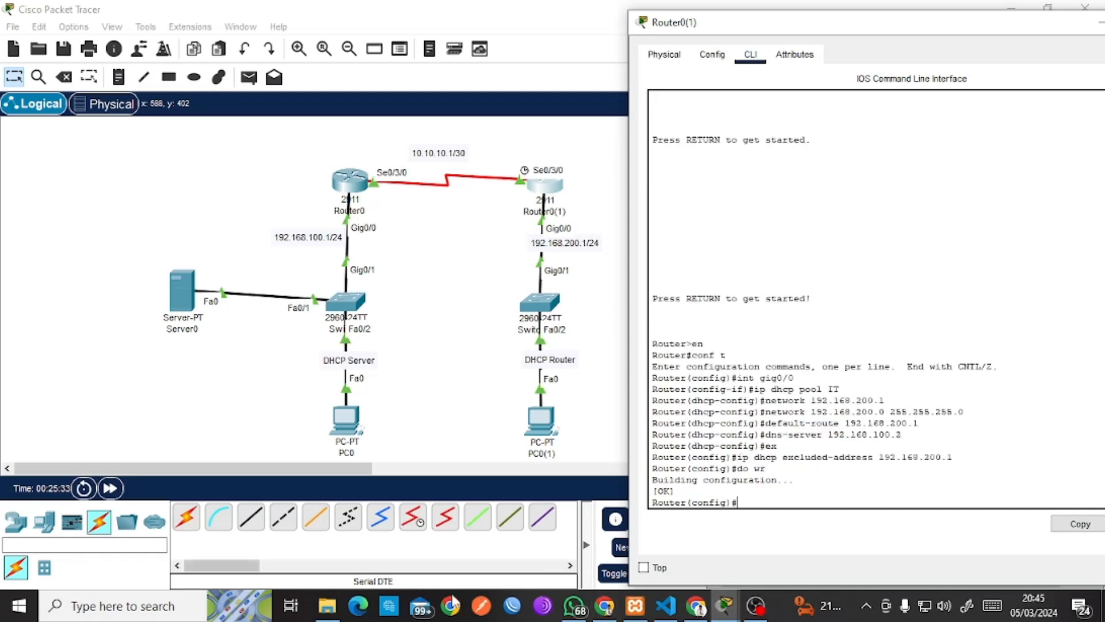
click(412, 385)
click(541, 421)
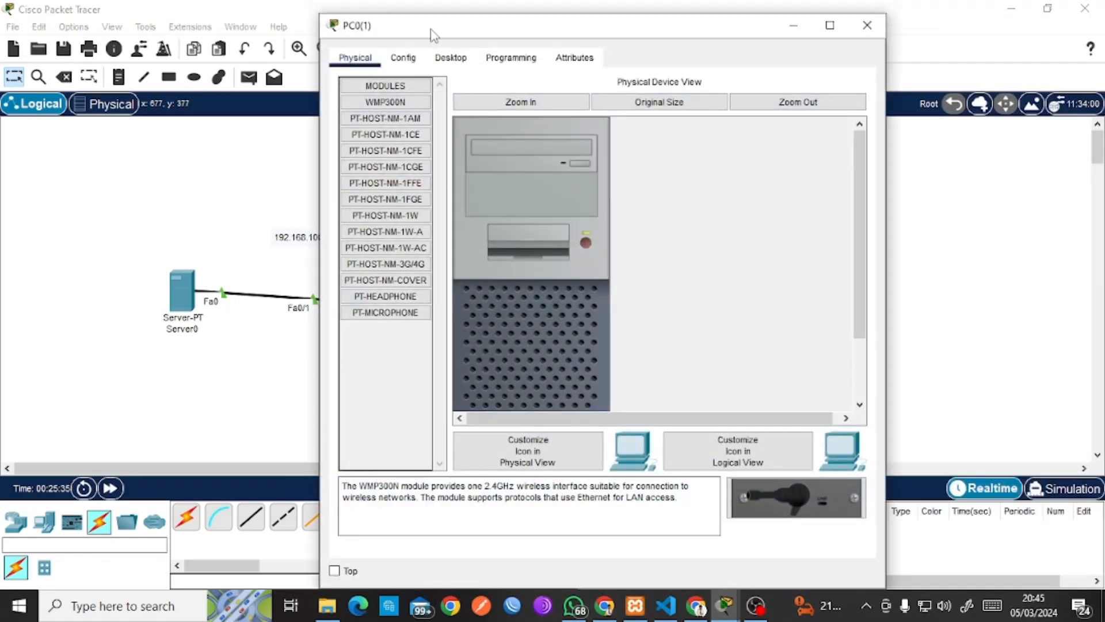
click(451, 57)
click(410, 129)
click(372, 149)
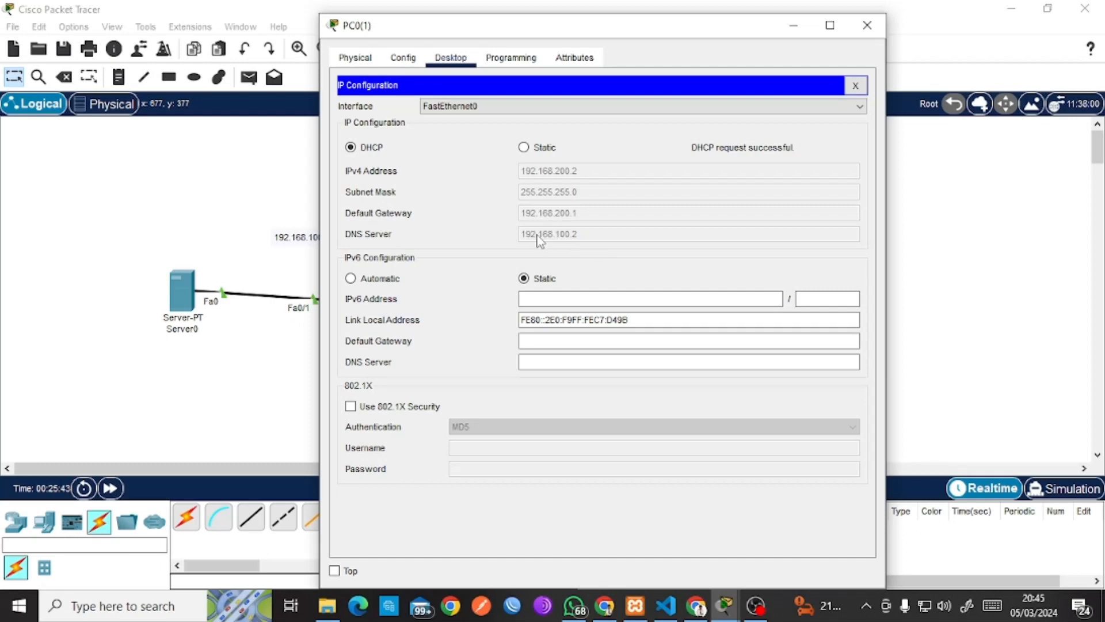
click(862, 86)
click(877, 30)
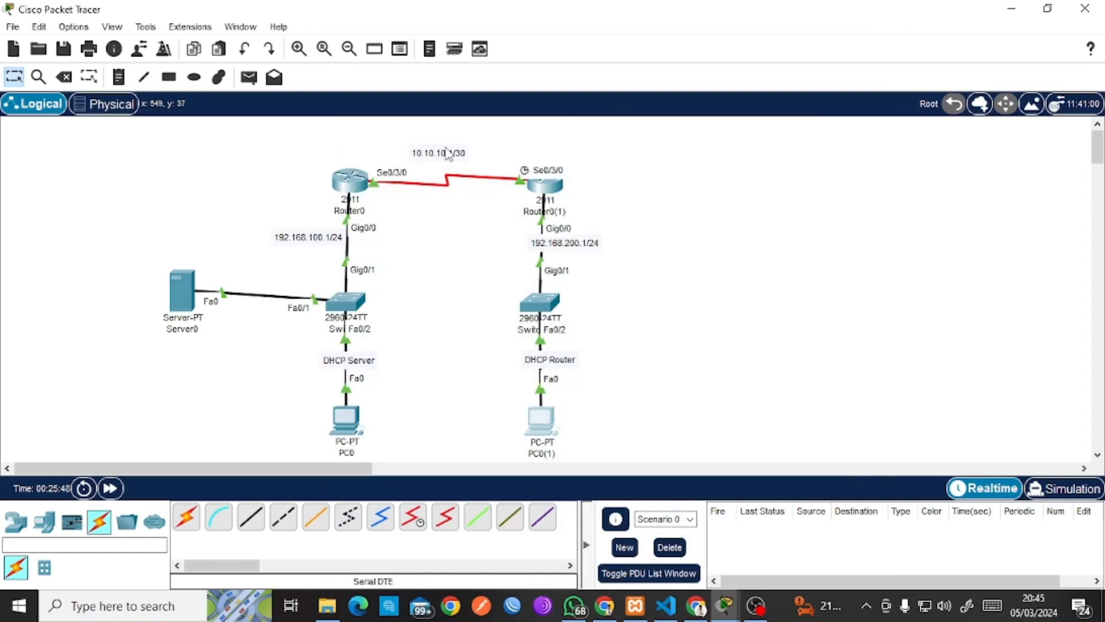
drag(447, 154, 470, 150)
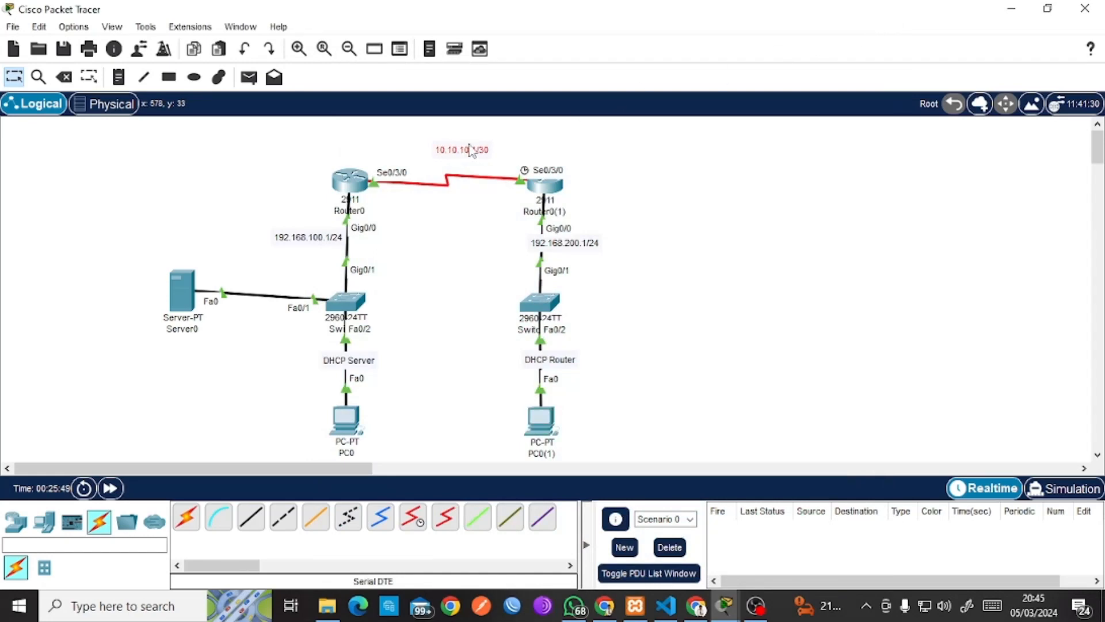
Scroll through the Pertemuan 3.pdf module pages in Google Drive.
click(697, 606)
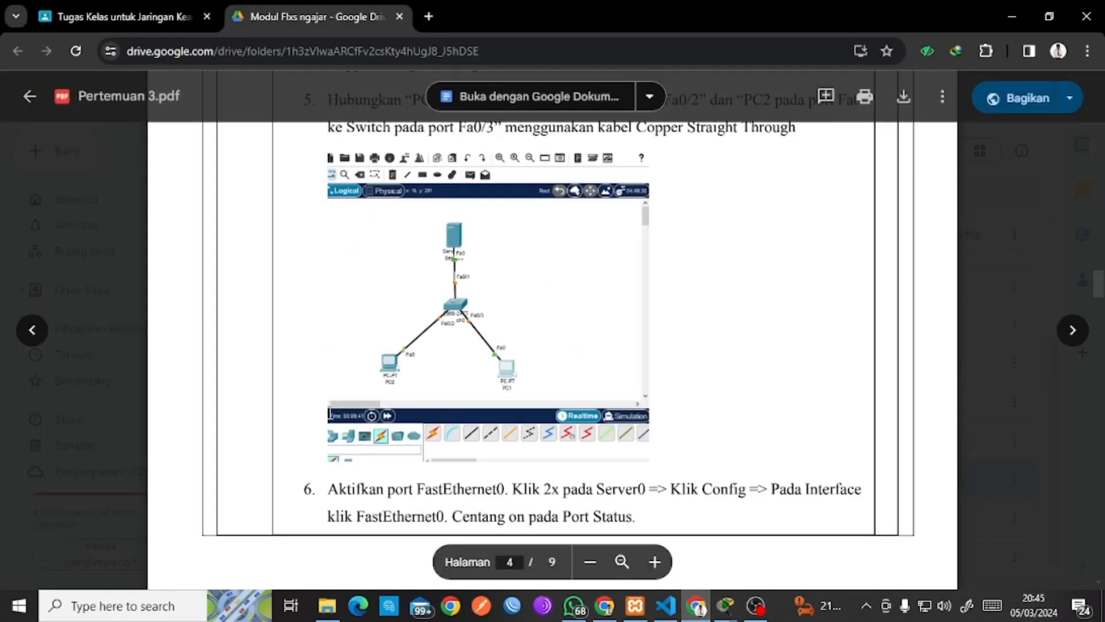
scroll(329, 413, up, 10)
scroll(341, 418, up, 10)
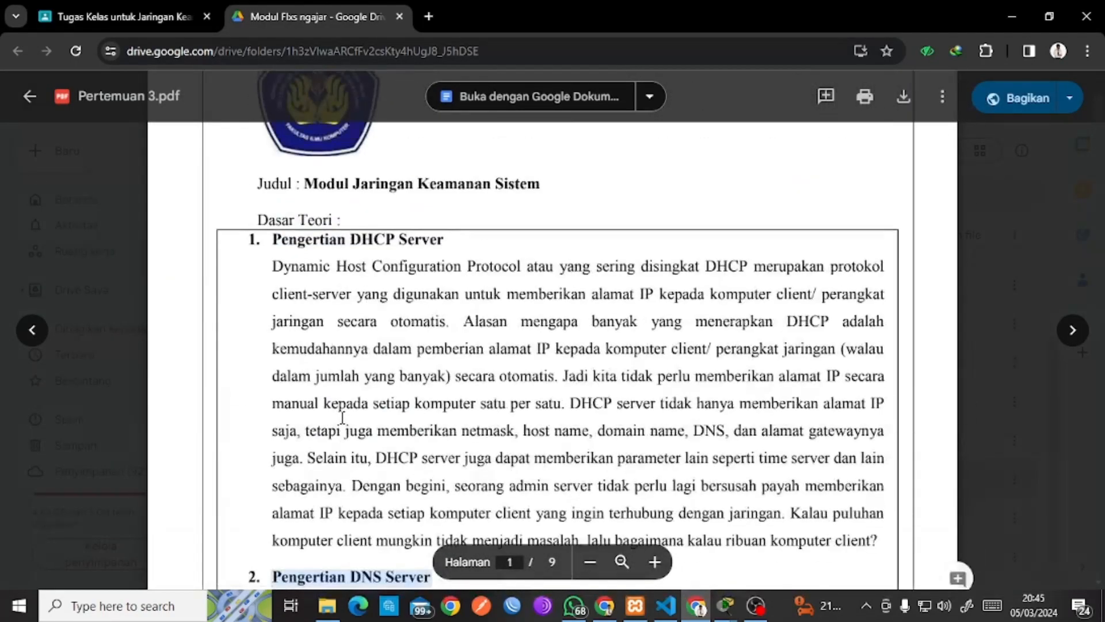
scroll(341, 418, down, 20)
scroll(340, 418, down, 5)
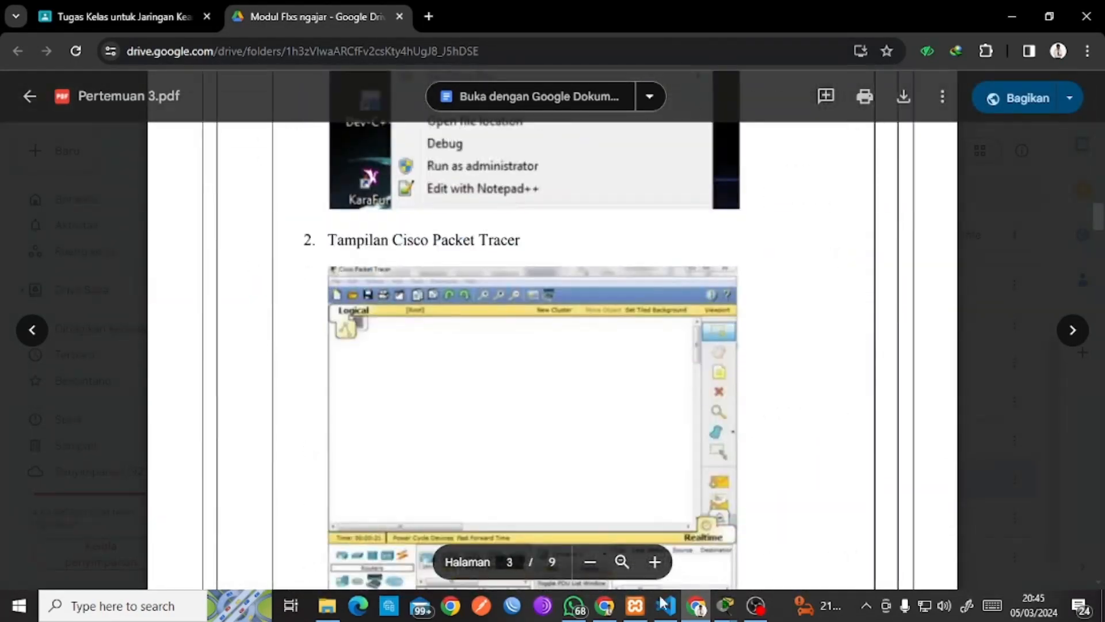
Return to Packet Tracer and close the leftover Server0 and Router0(1) windows.
mouse_move(725, 605)
click(643, 536)
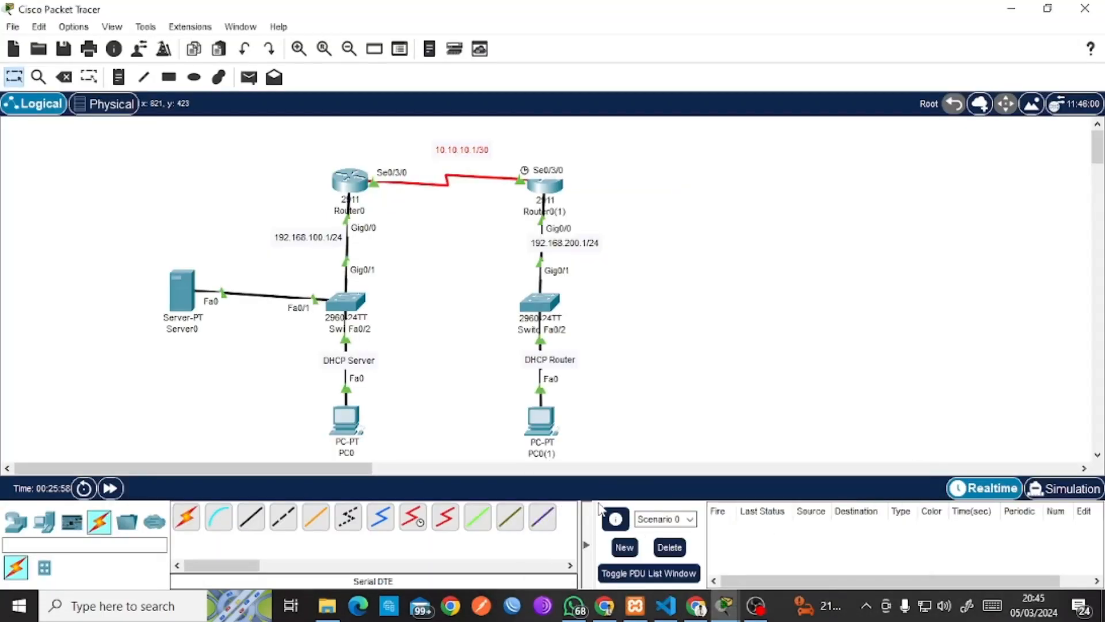
mouse_move(744, 552)
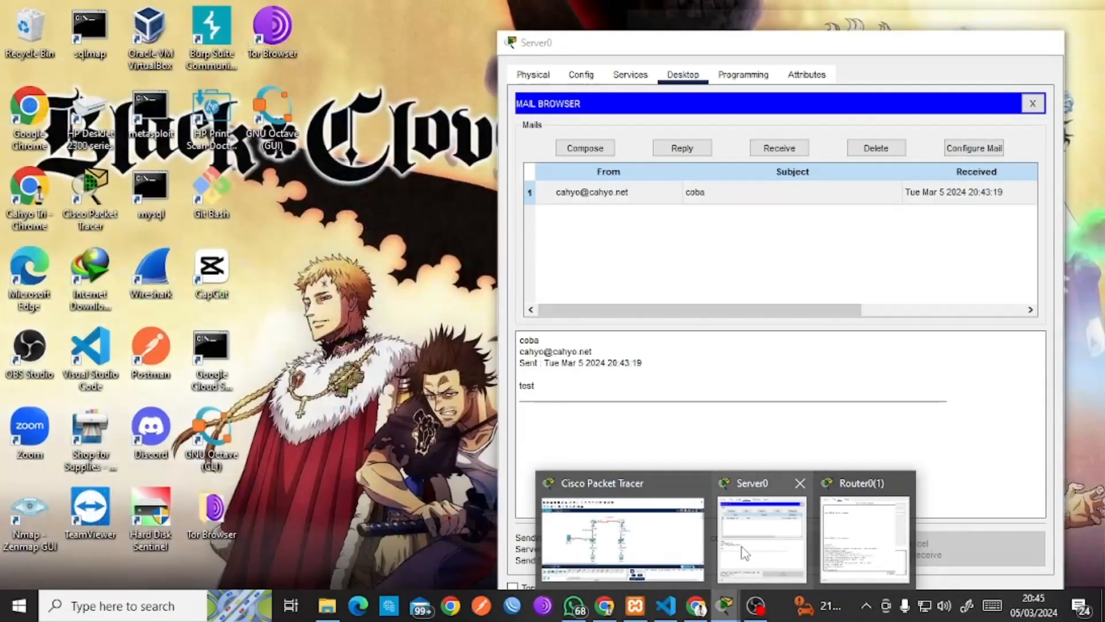
click(800, 483)
click(849, 484)
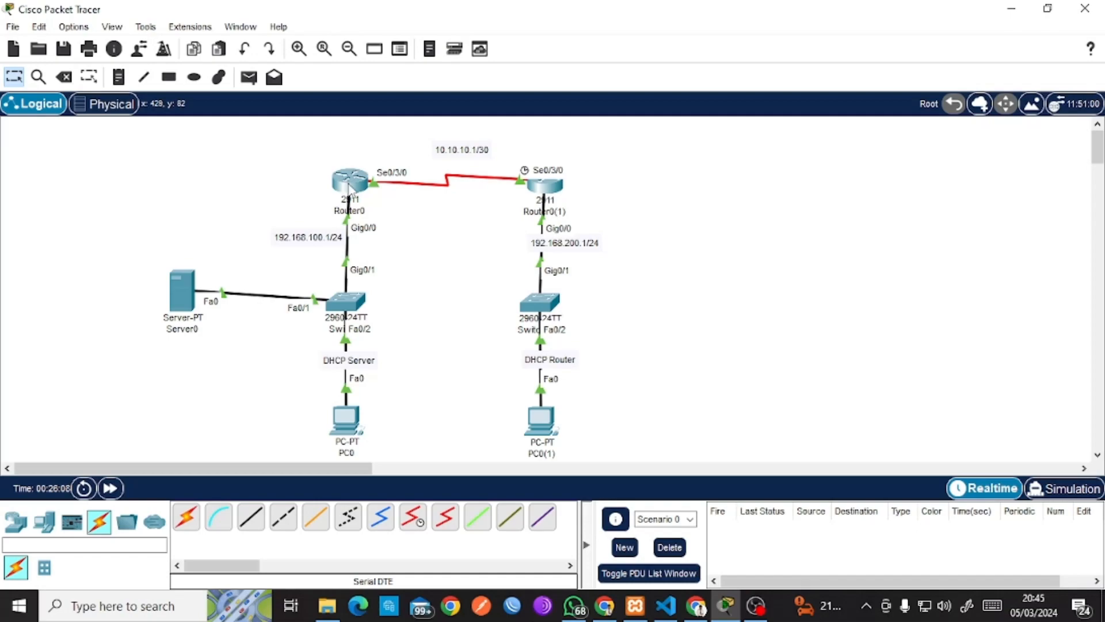
Add a Router0 static route: network 192.168.200.0, mask 255.255.255.0, next hop 10.10.10.2.
click(350, 183)
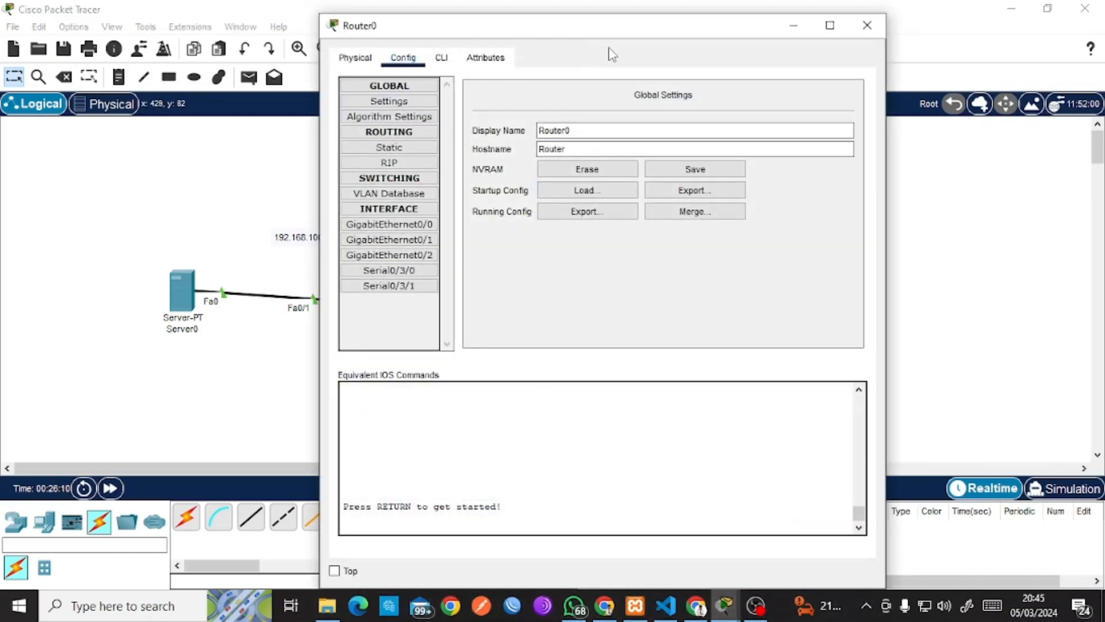
drag(673, 44, 956, 84)
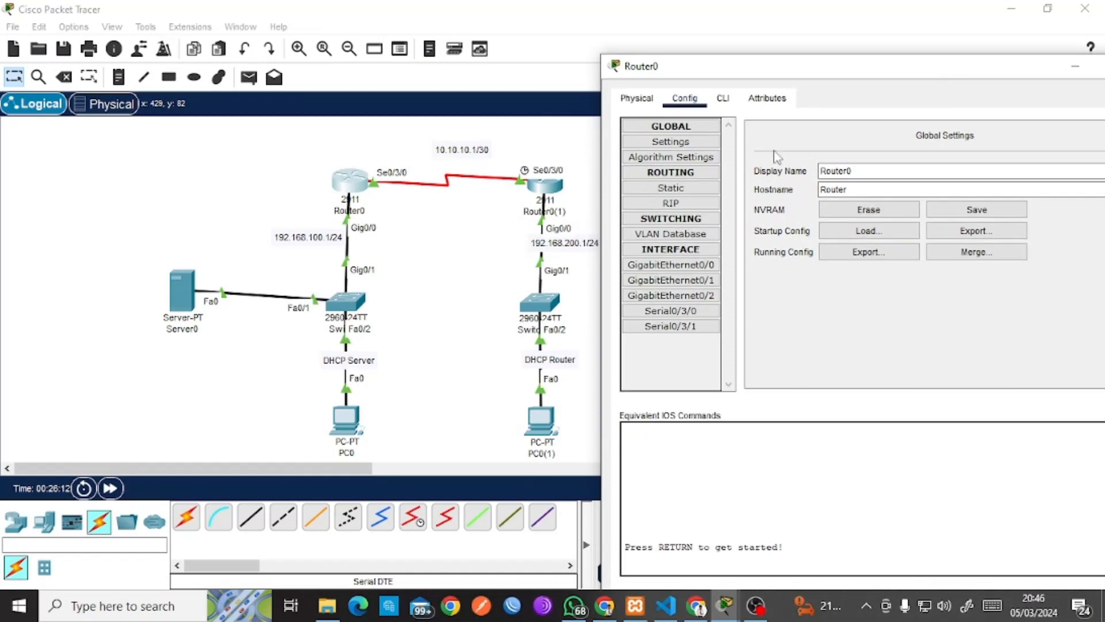
click(665, 186)
click(821, 154)
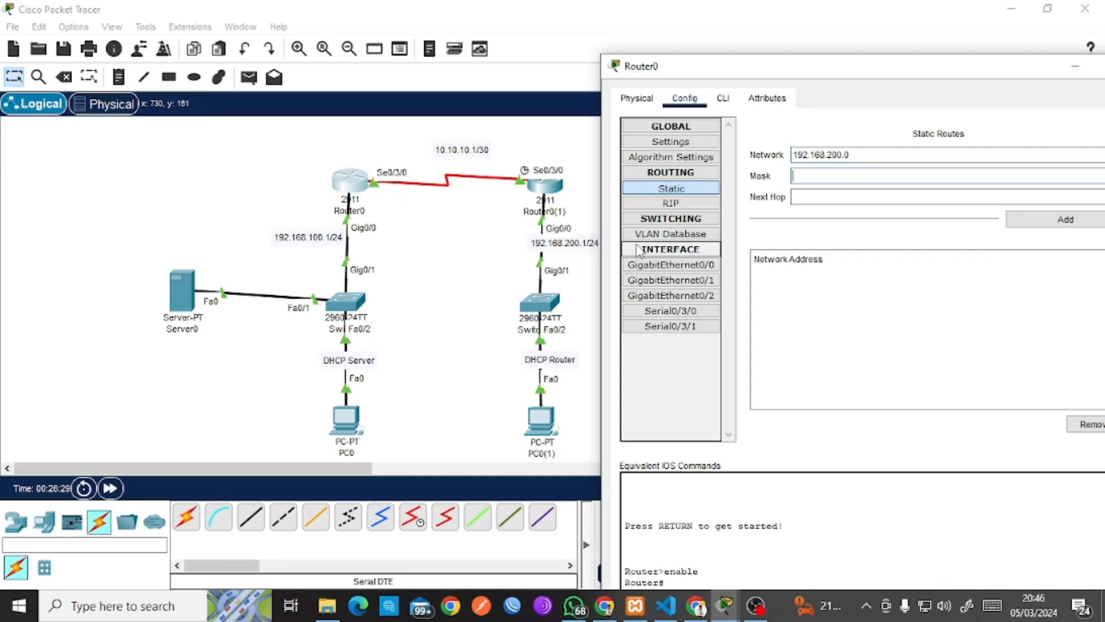
text(255.255.255.0)
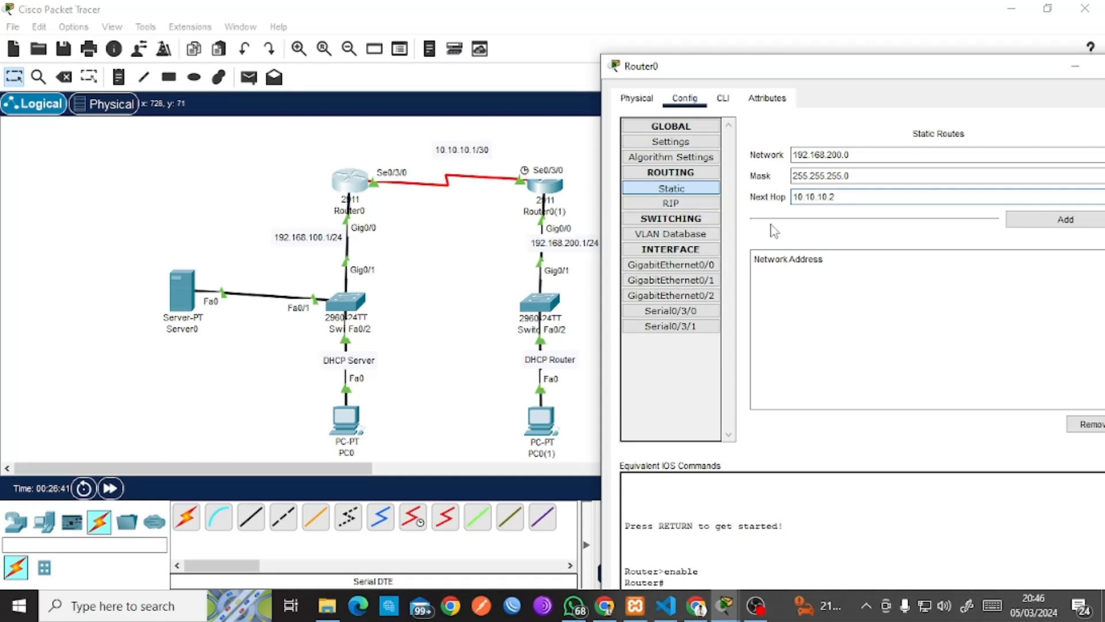
click(1037, 226)
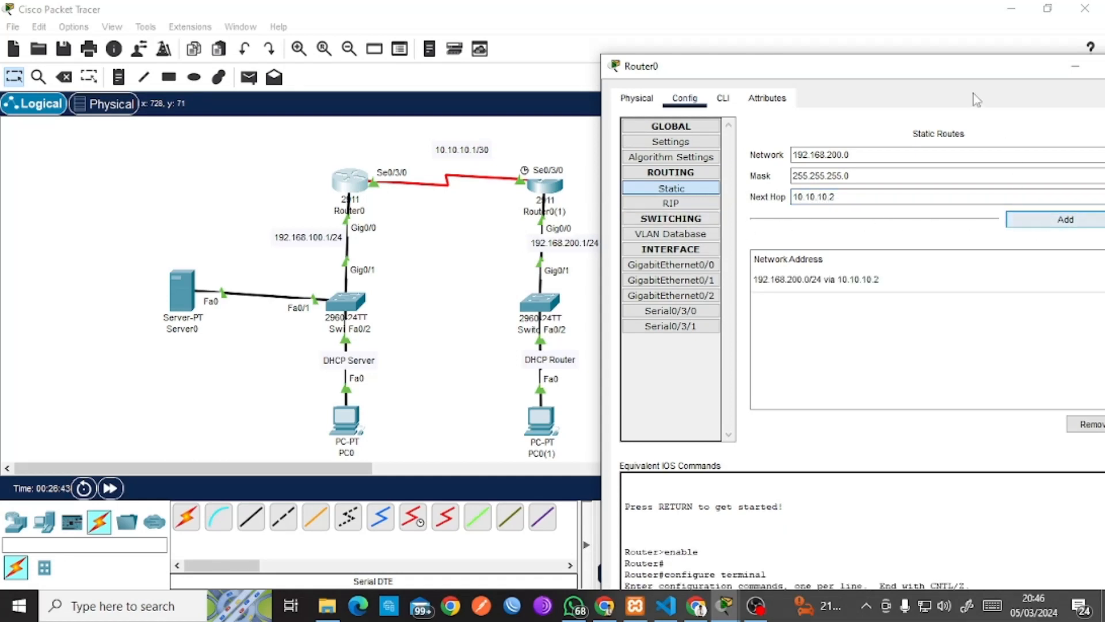
drag(974, 73, 810, 64)
click(980, 62)
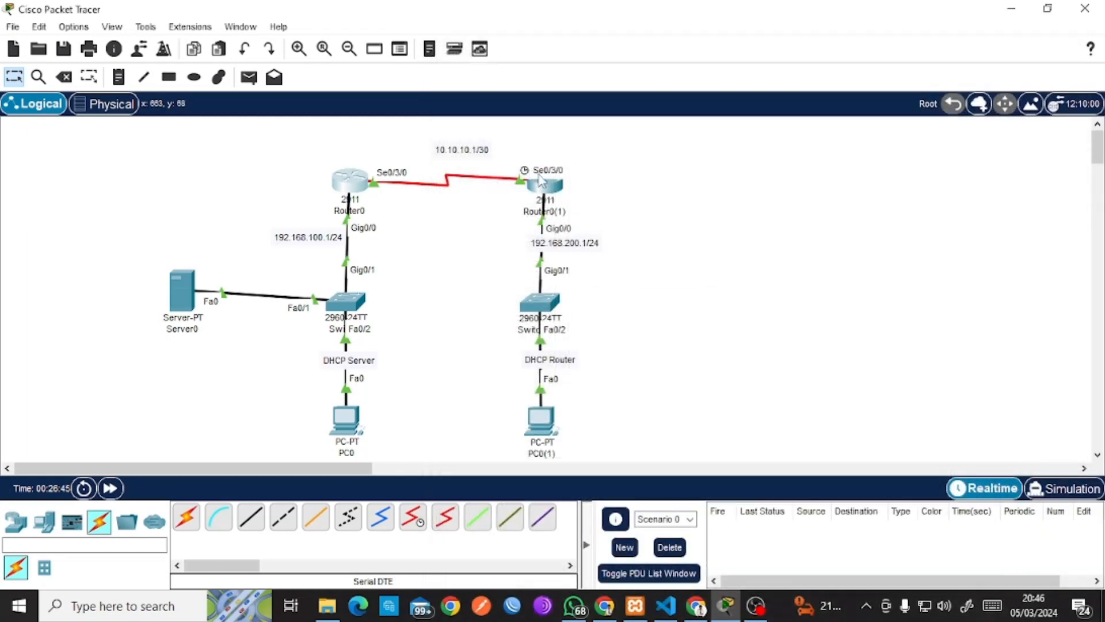
Add a Router0(1) static route to 192.168.100.0/24, first with next hop 10.10.10.2.
click(542, 182)
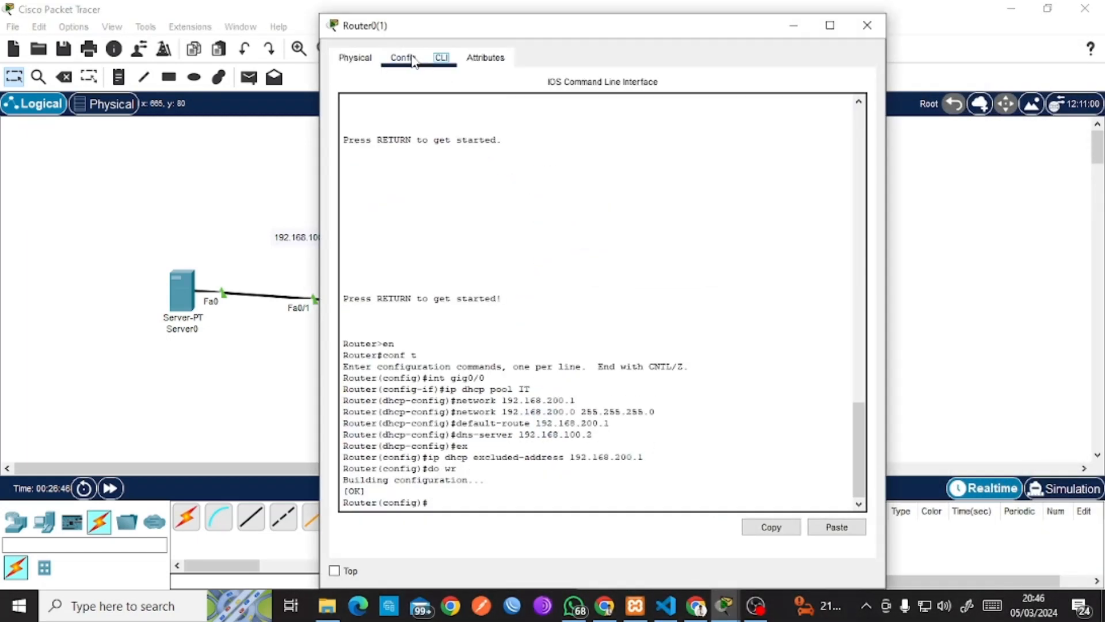
click(413, 60)
click(387, 146)
drag(562, 39, 793, 54)
click(754, 129)
text(192.1)
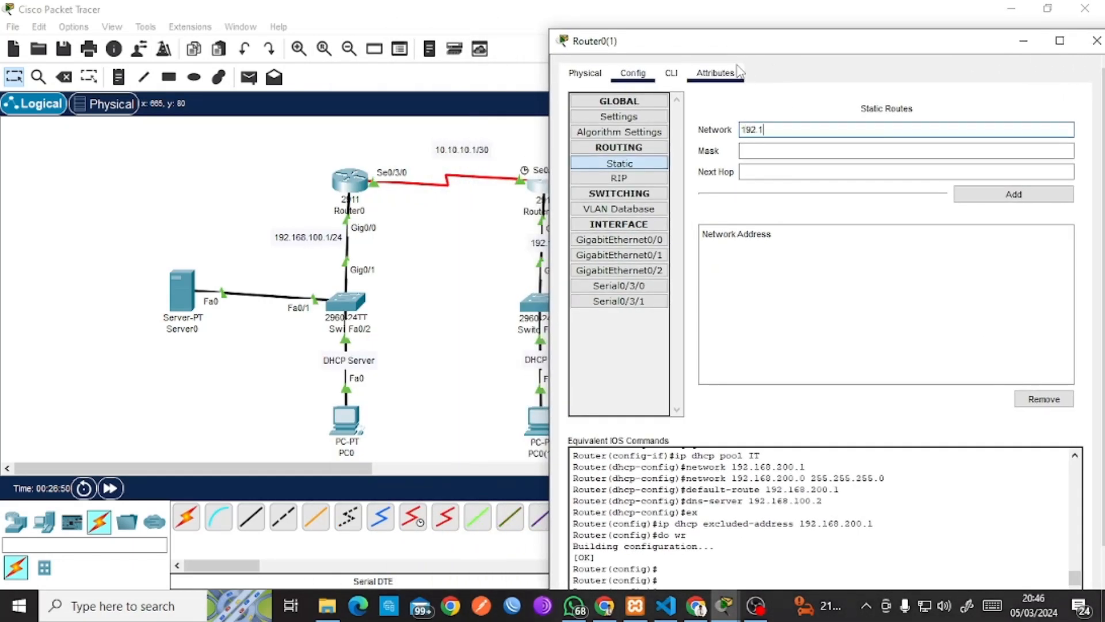
text(68.100.0)
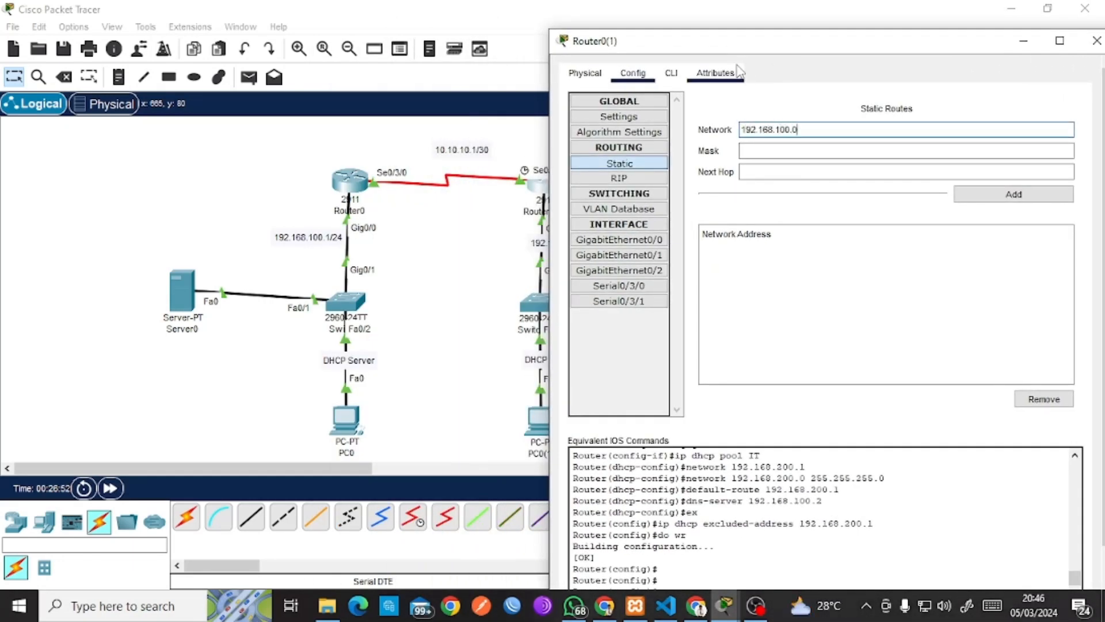
key(Tab)
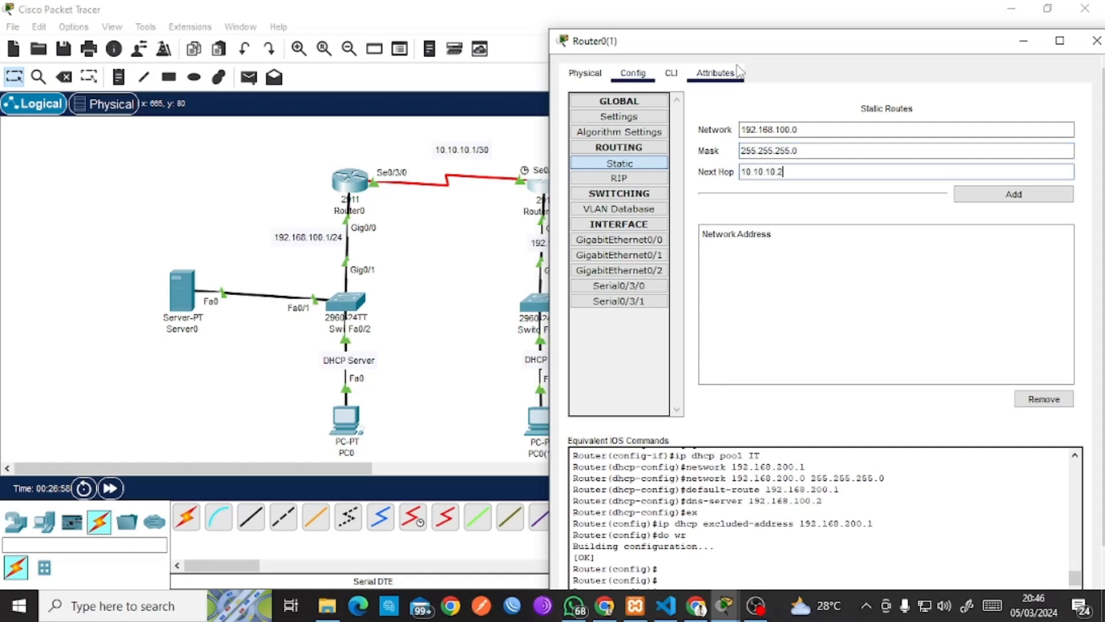
click(1051, 201)
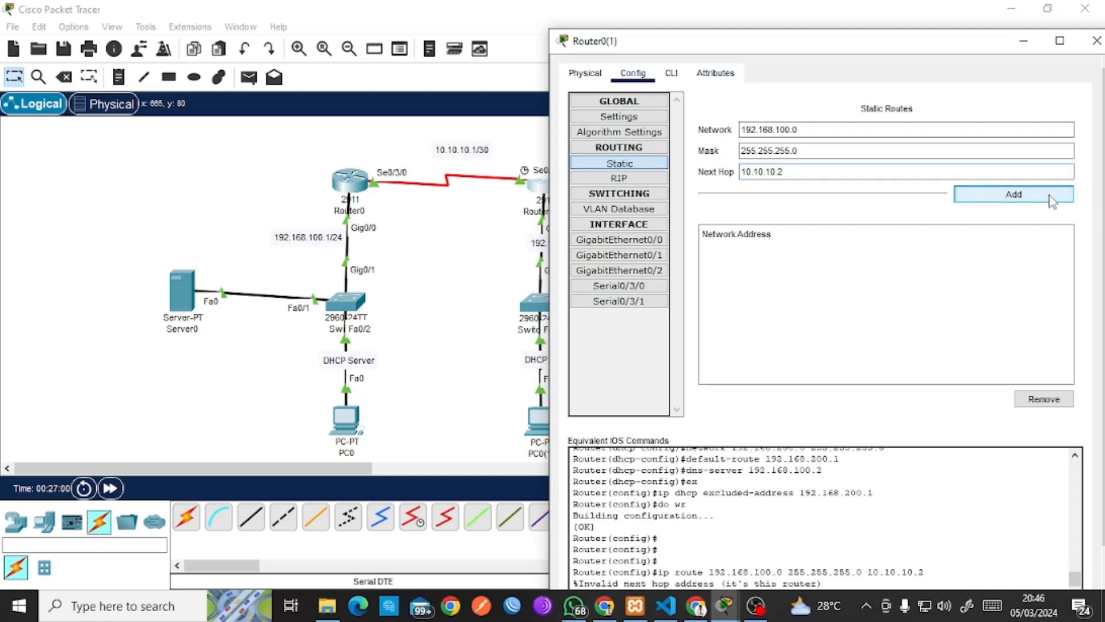
Re-add the 192.168.100.0/24 route with the corrected next hop 10.10.10.1.
click(846, 173)
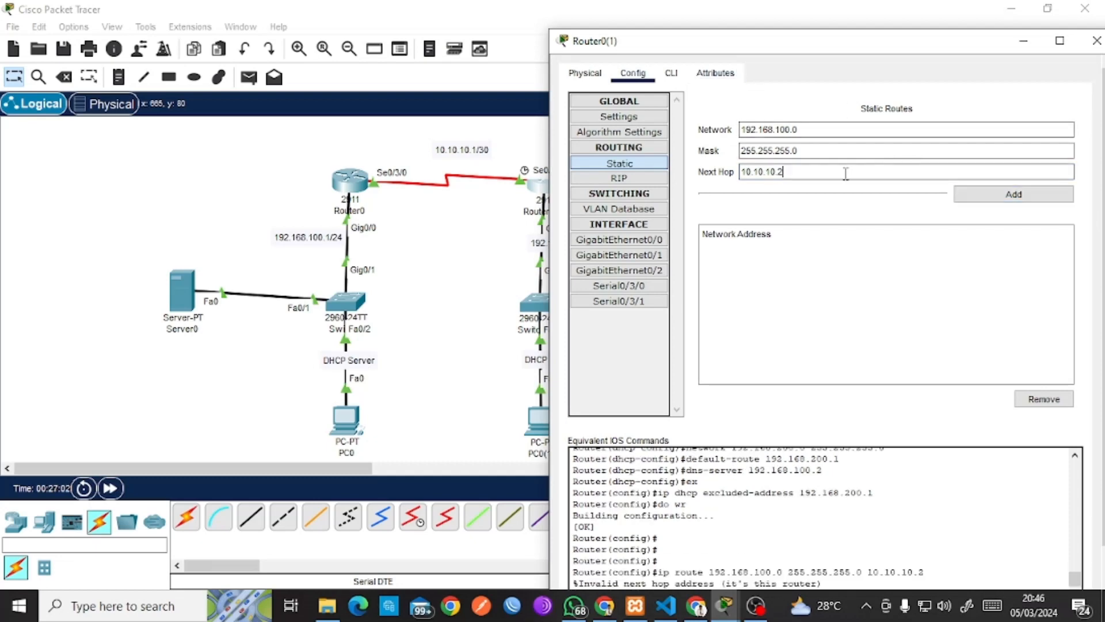
click(491, 218)
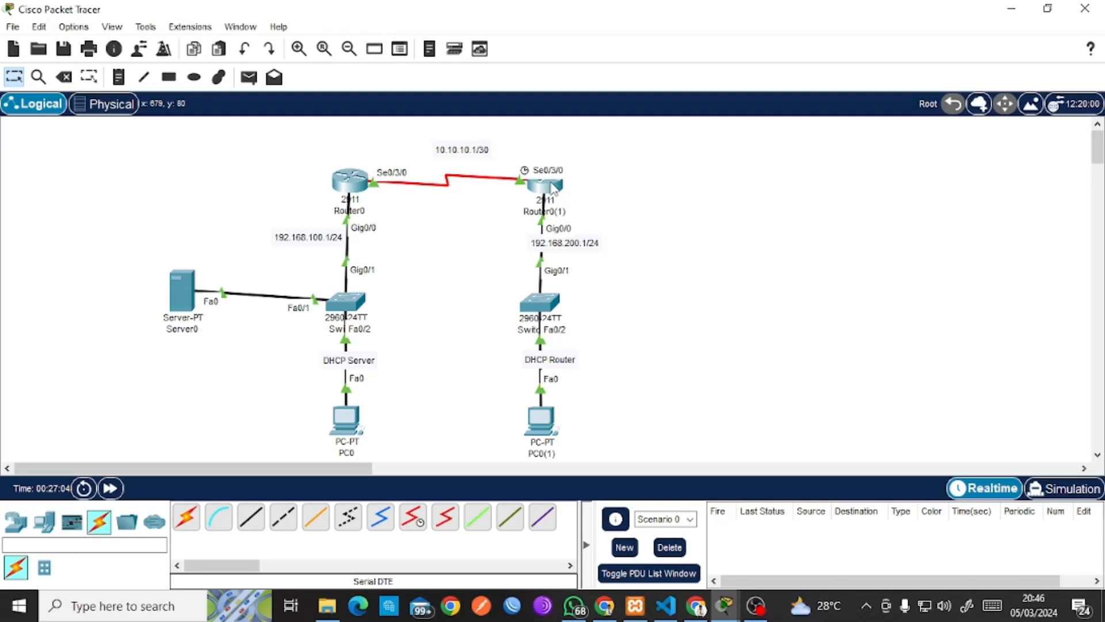
mouse_move(553, 188)
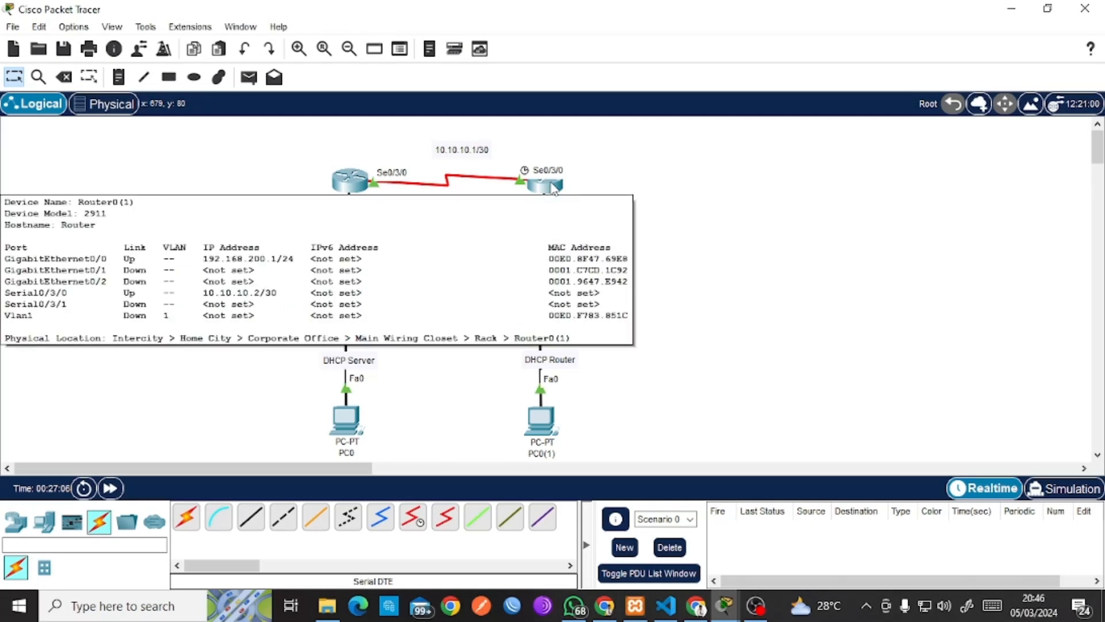
click(552, 188)
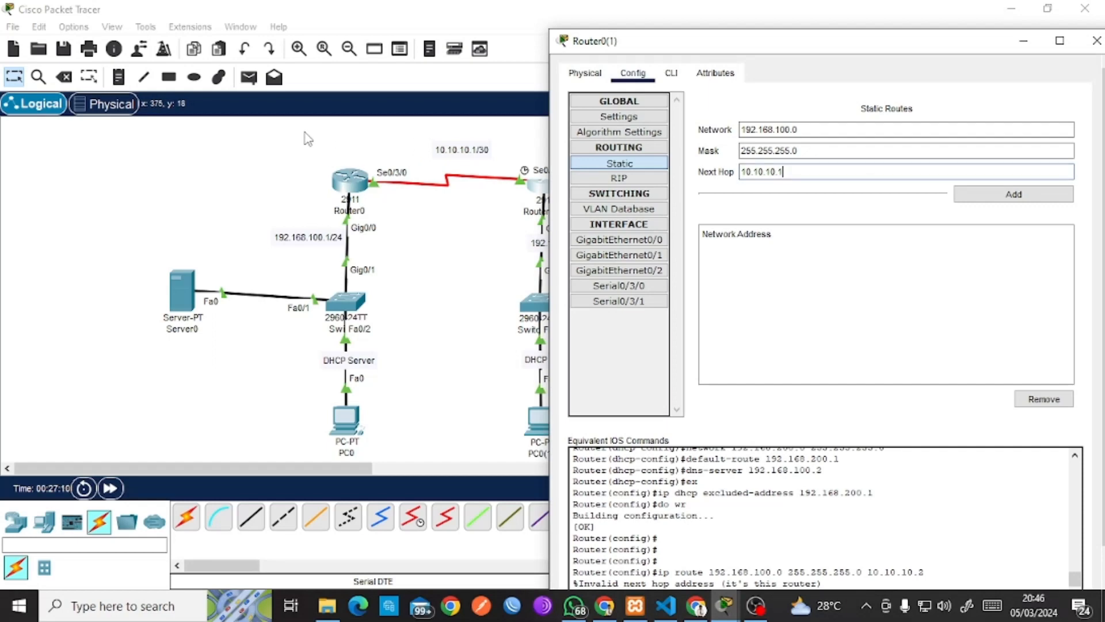
drag(304, 133, 389, 199)
click(533, 187)
click(989, 196)
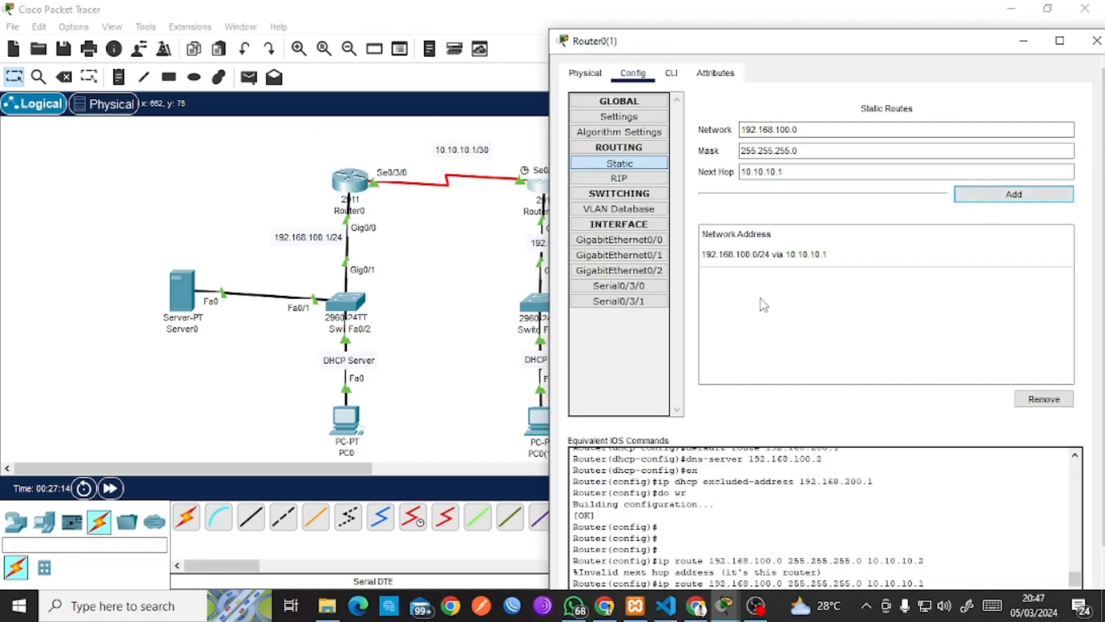
click(1096, 41)
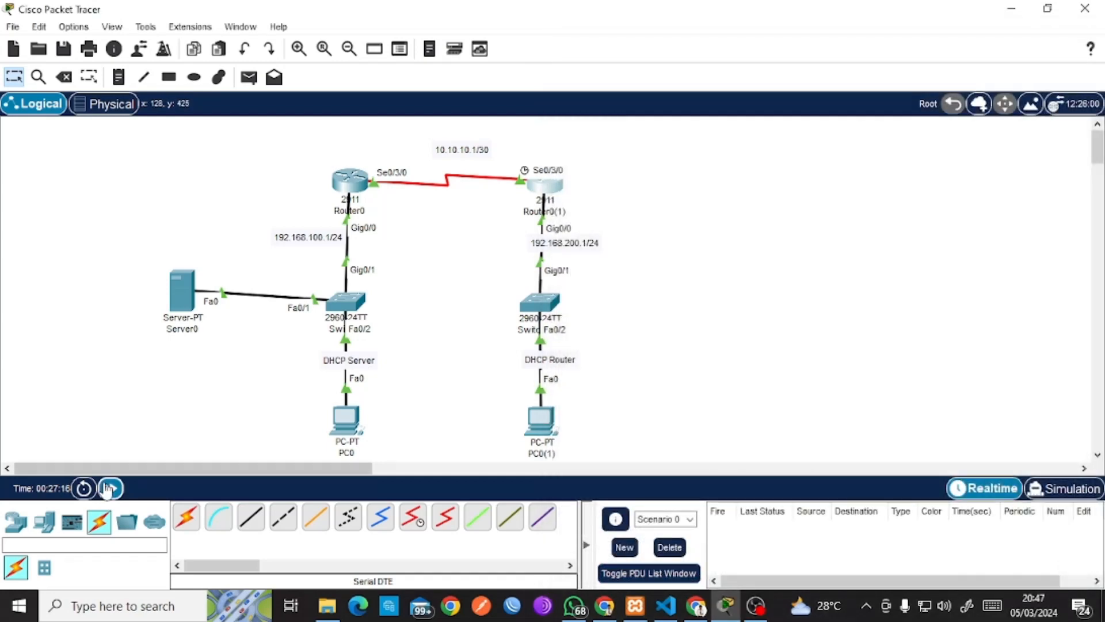
click(248, 76)
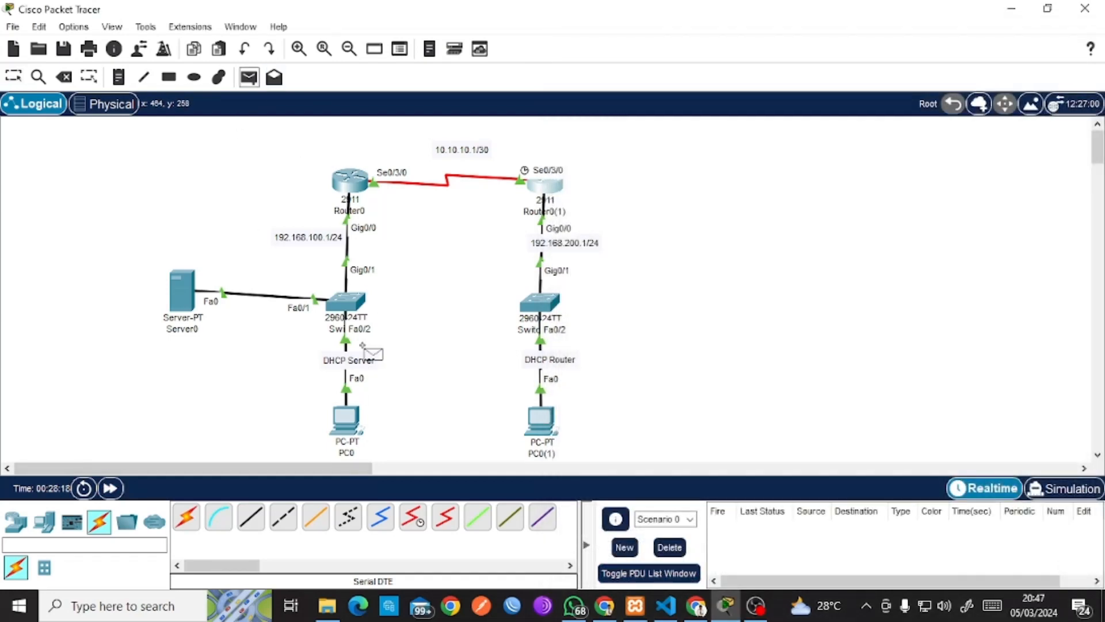
click(346, 419)
click(541, 417)
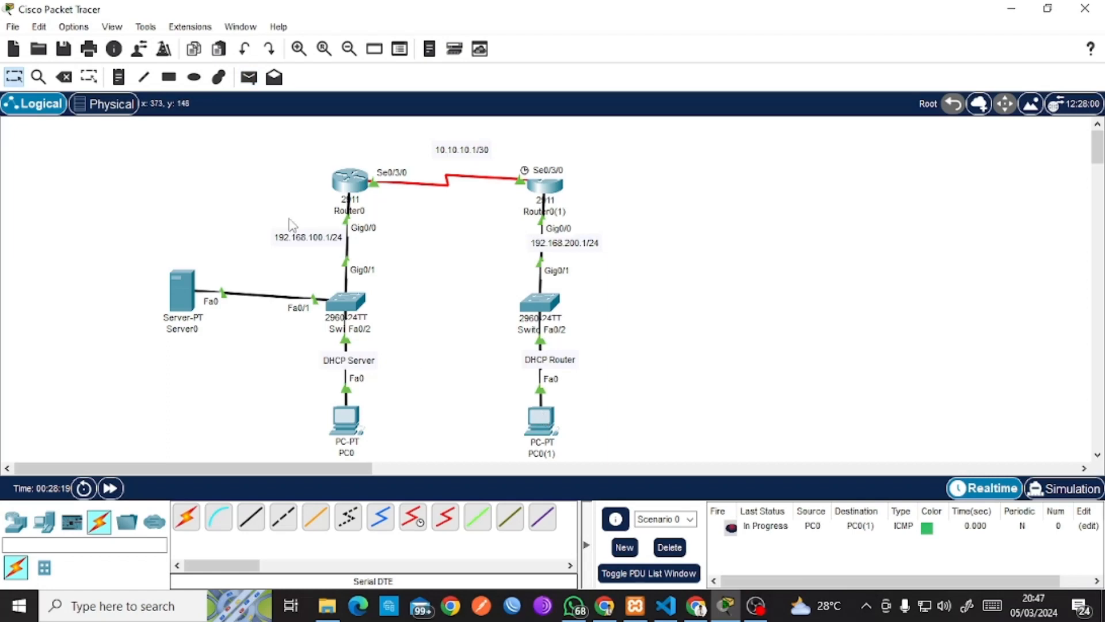
click(249, 76)
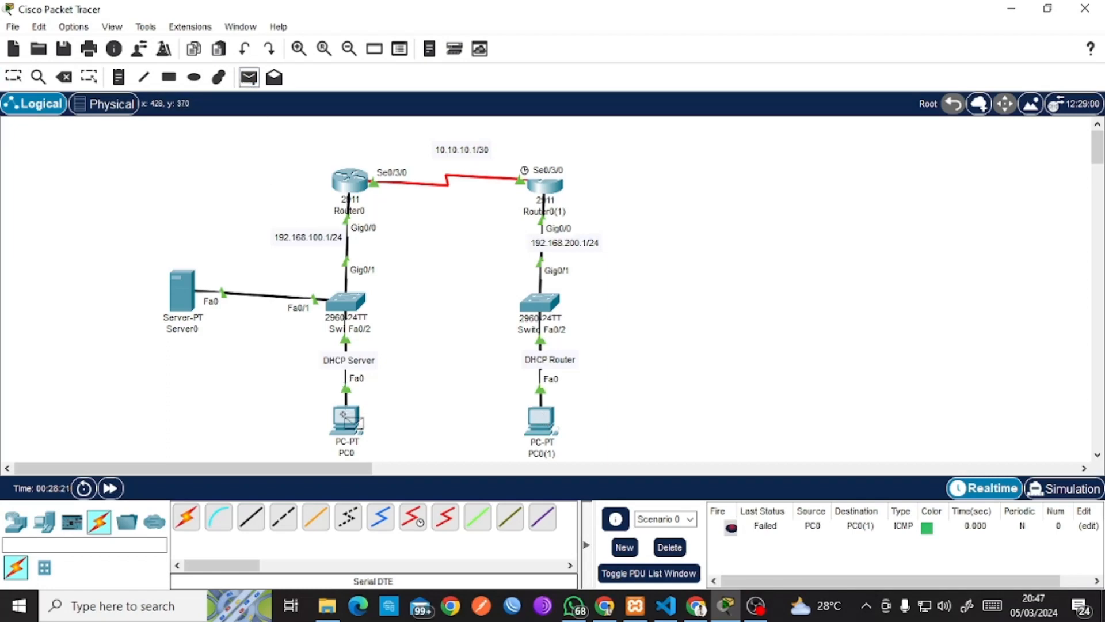
click(347, 419)
click(541, 423)
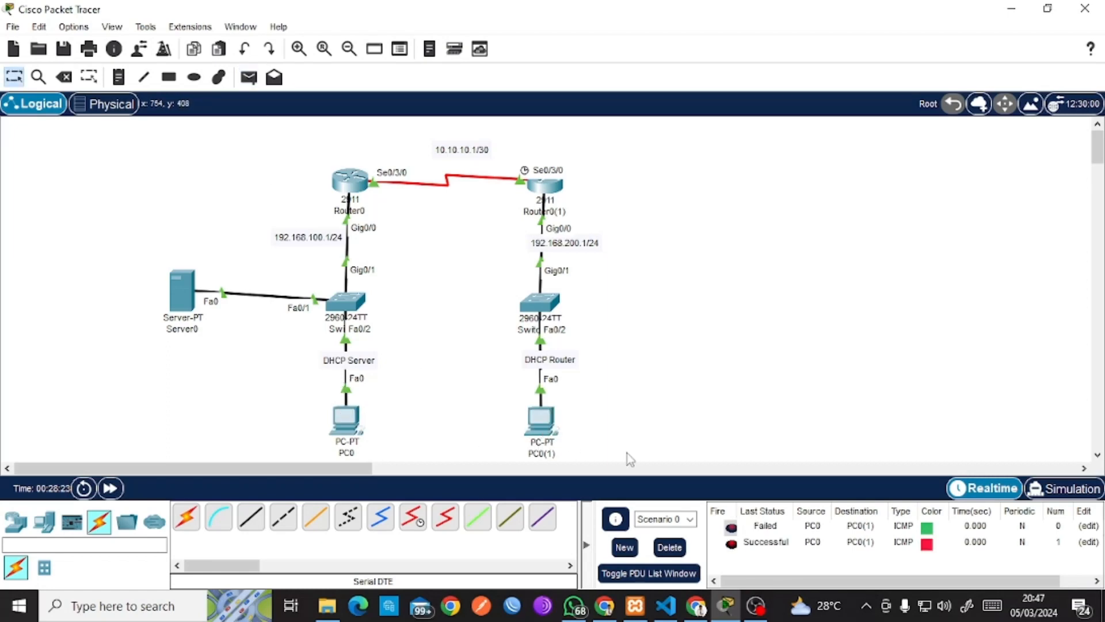
click(669, 548)
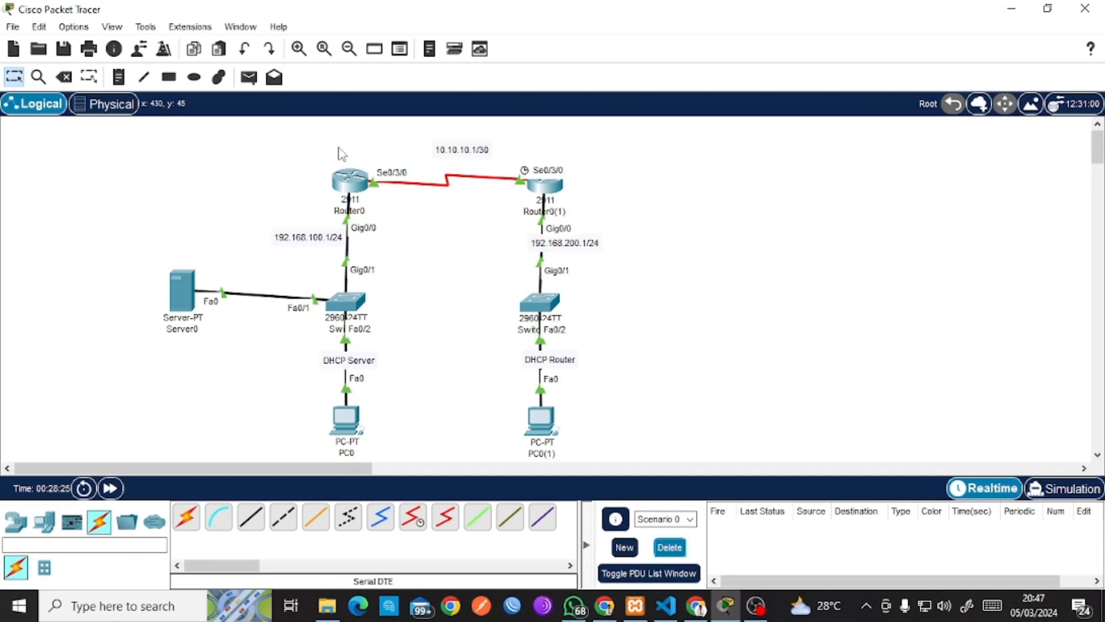
click(248, 77)
click(338, 411)
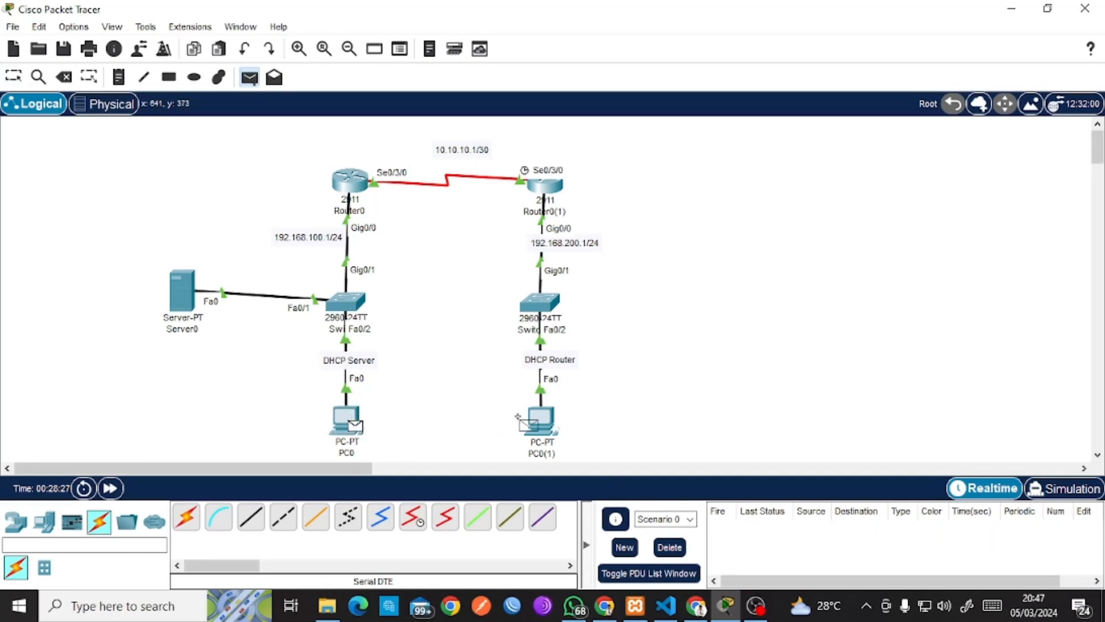
click(535, 425)
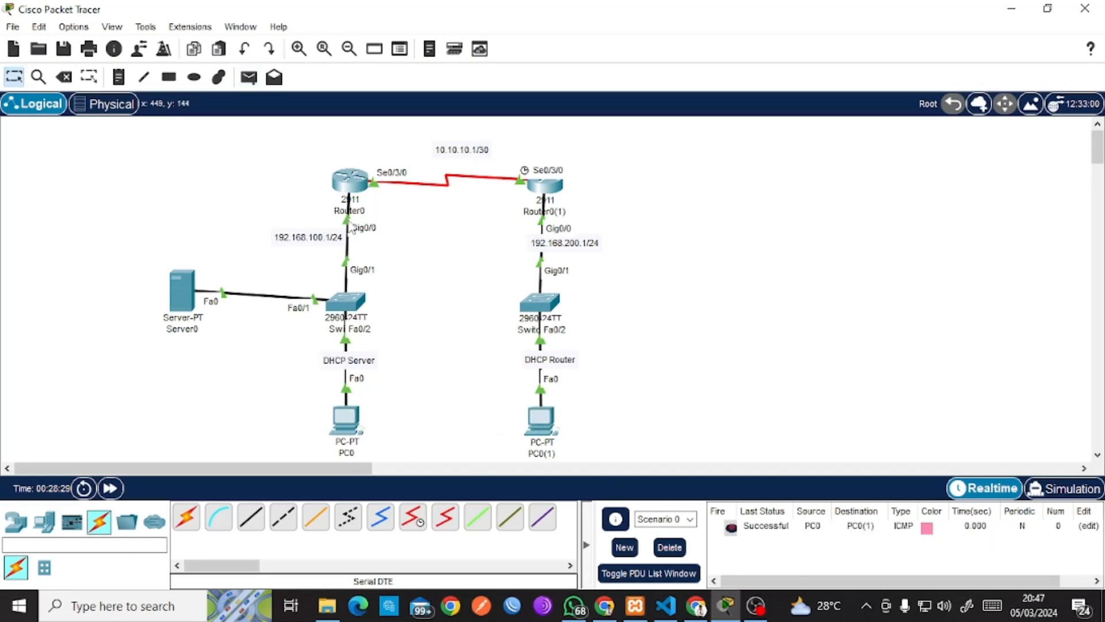
click(249, 77)
click(181, 291)
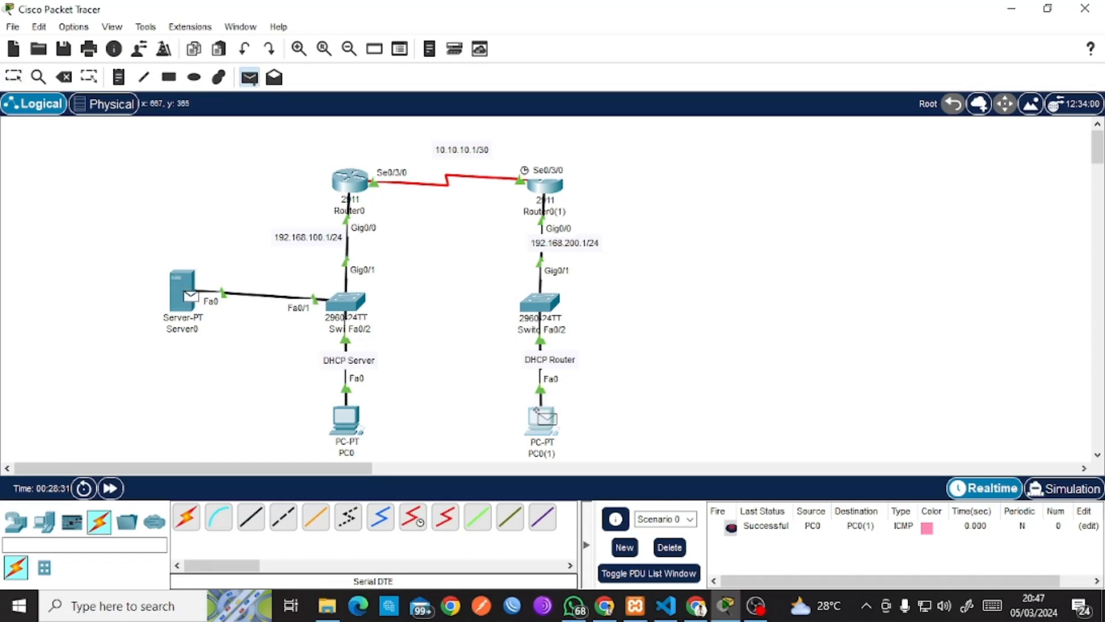
click(540, 419)
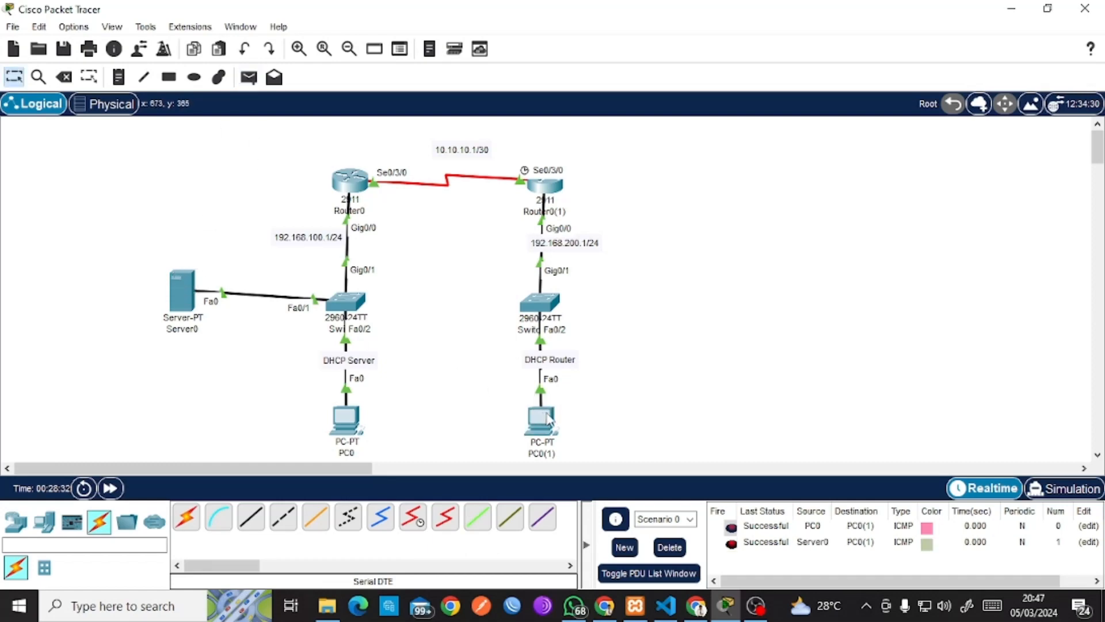
click(667, 548)
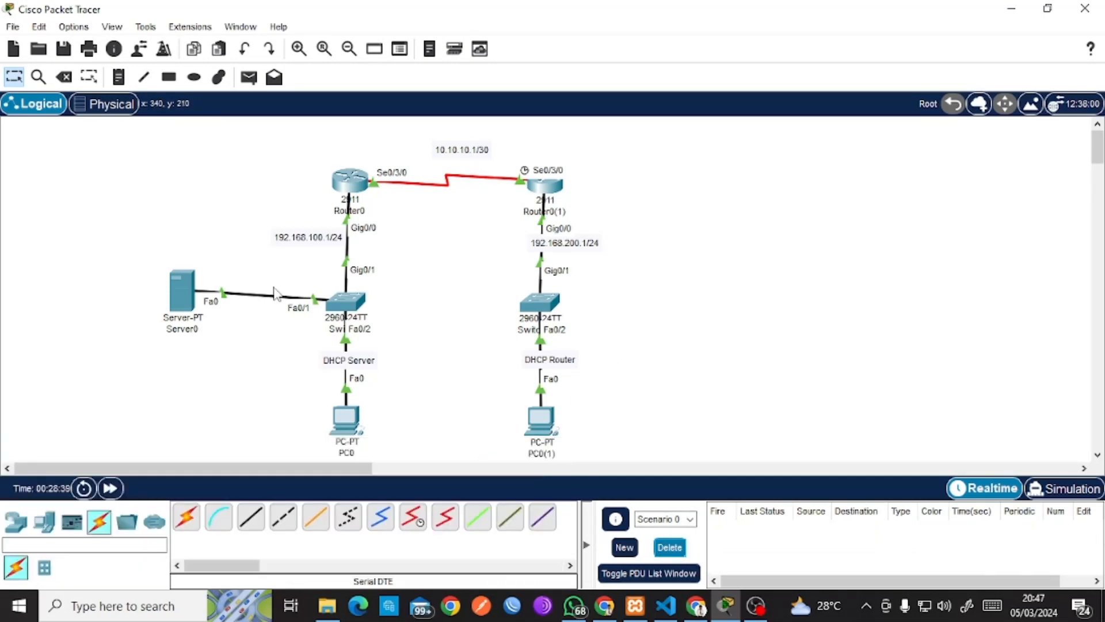
Load cahyo.net in PC0(1)'s web browser, then close the browser and move the window aside.
click(542, 425)
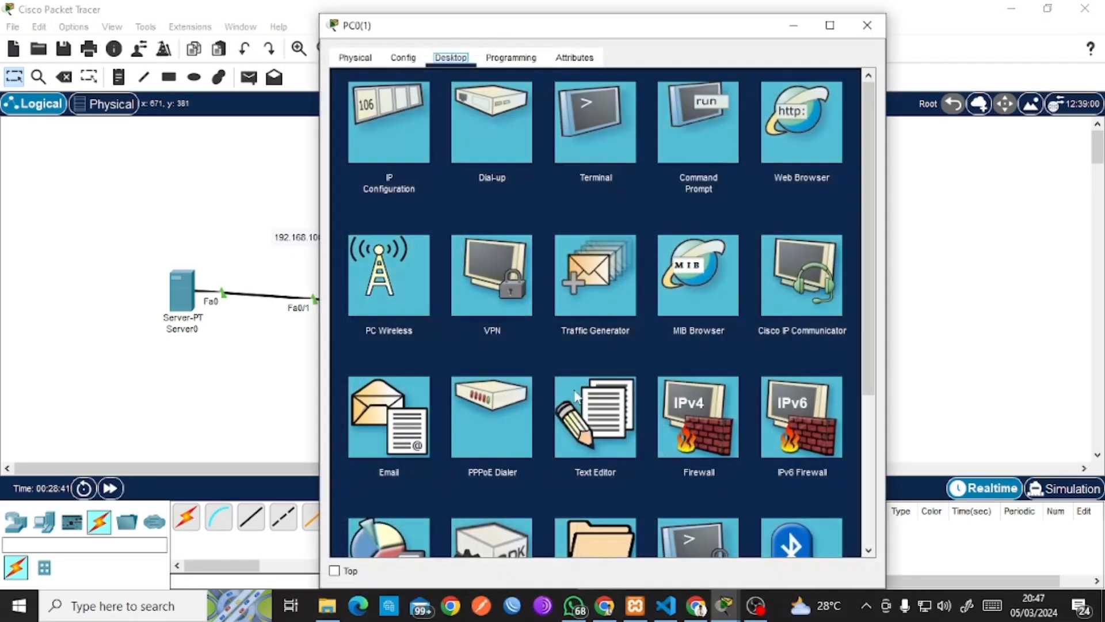
click(802, 155)
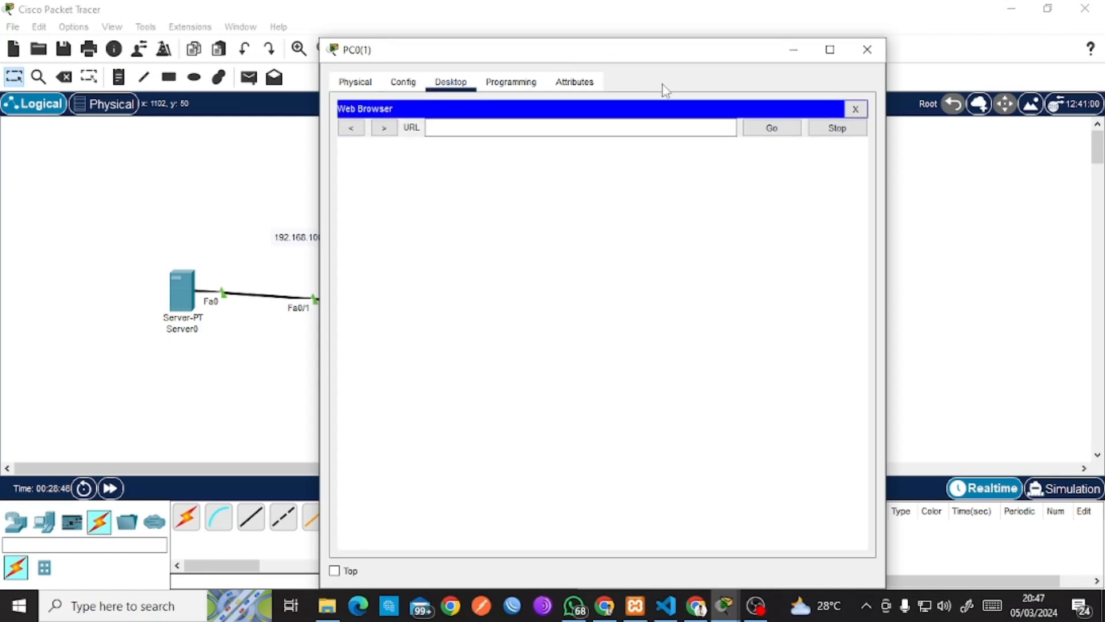
click(563, 122)
text(cahyo.net)
key(Return)
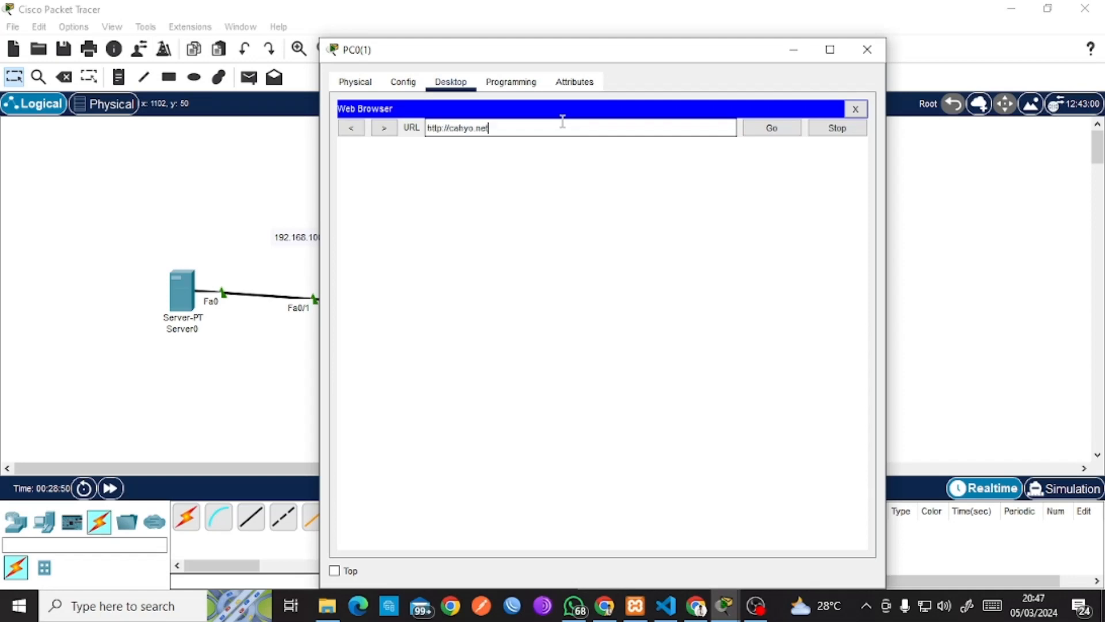
drag(564, 257, 506, 195)
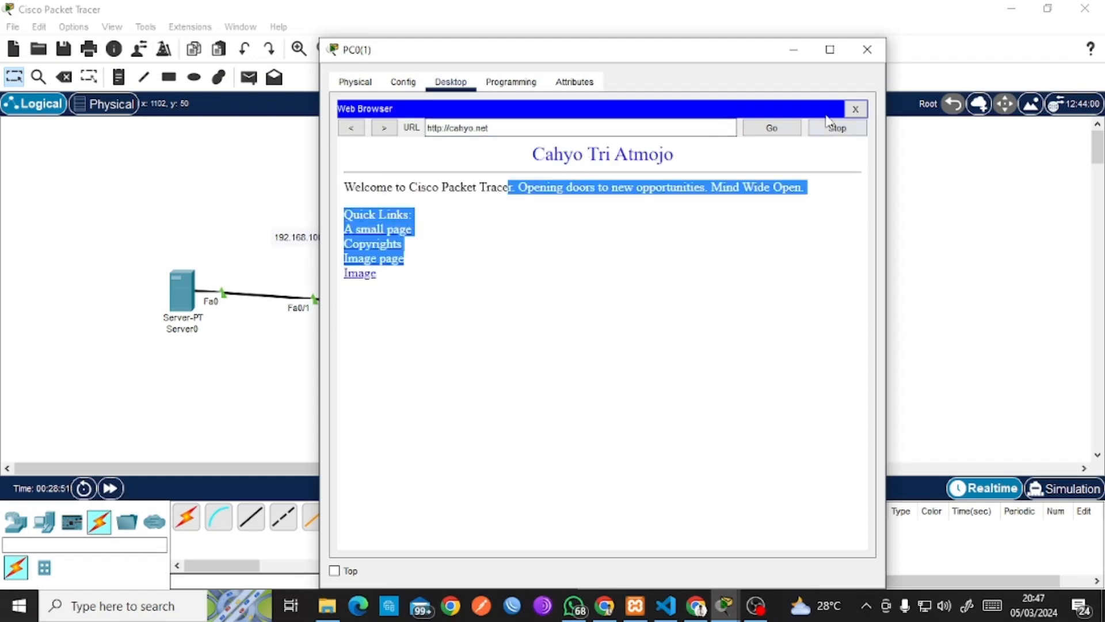
click(855, 108)
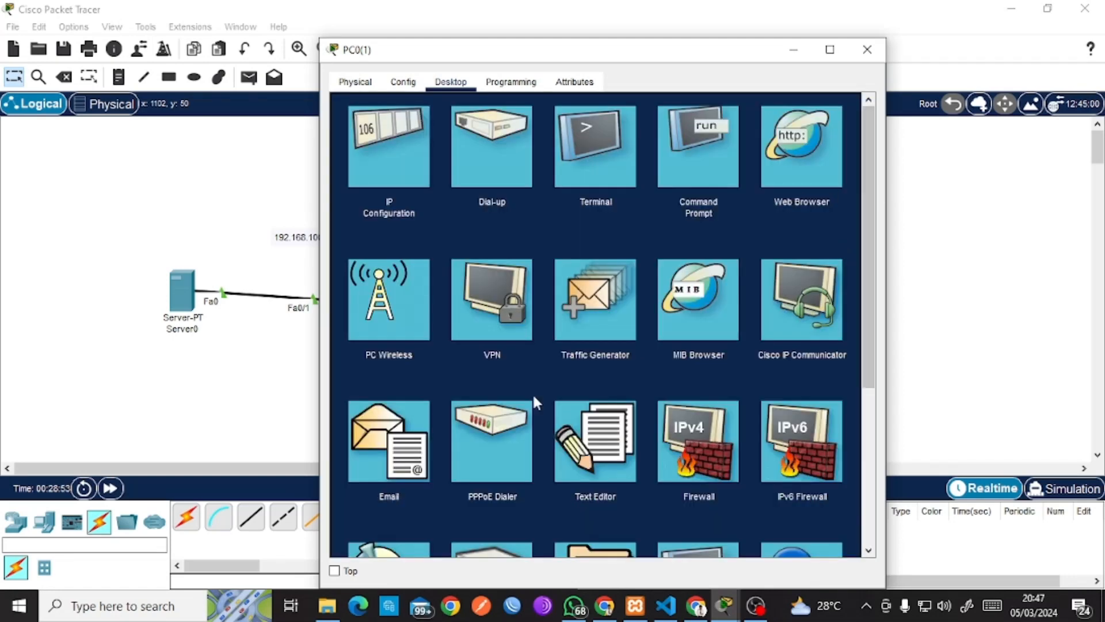
drag(492, 65, 772, 130)
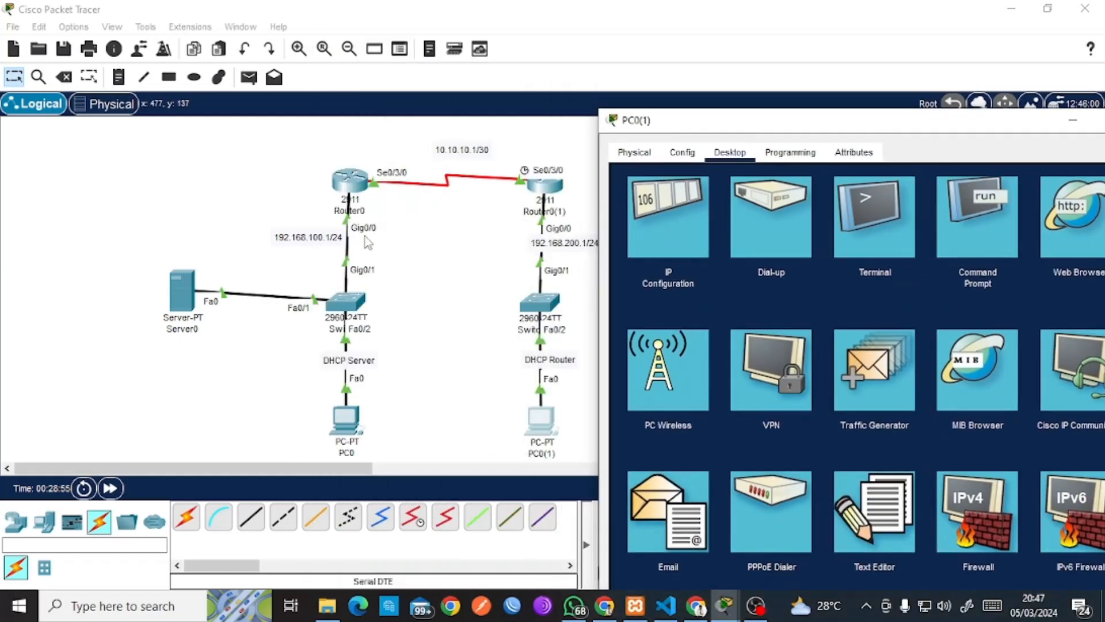
click(182, 278)
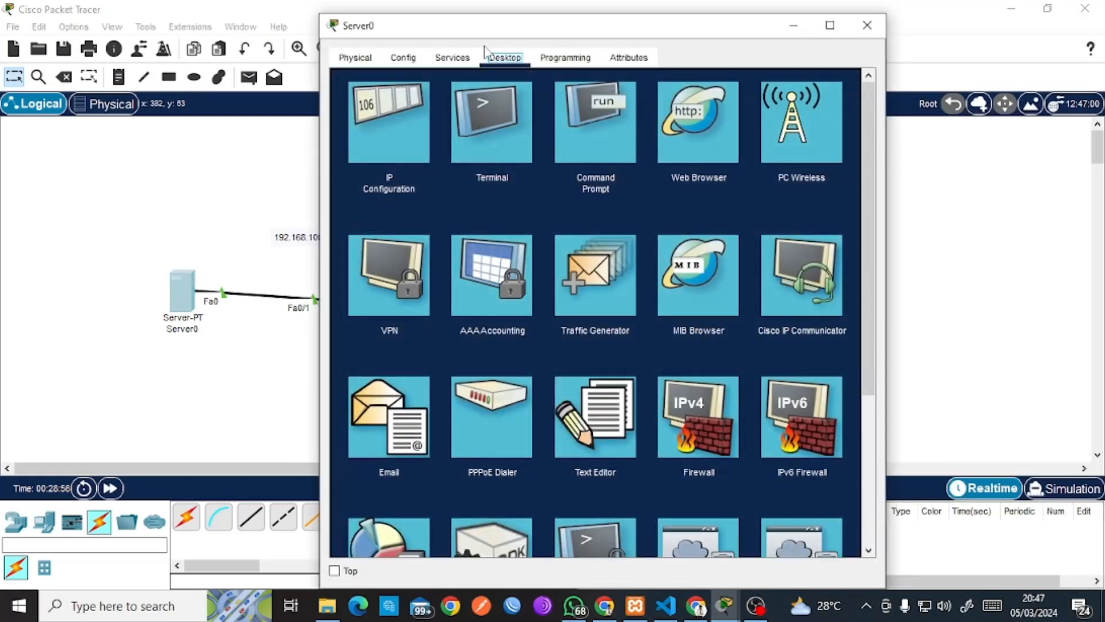
click(452, 58)
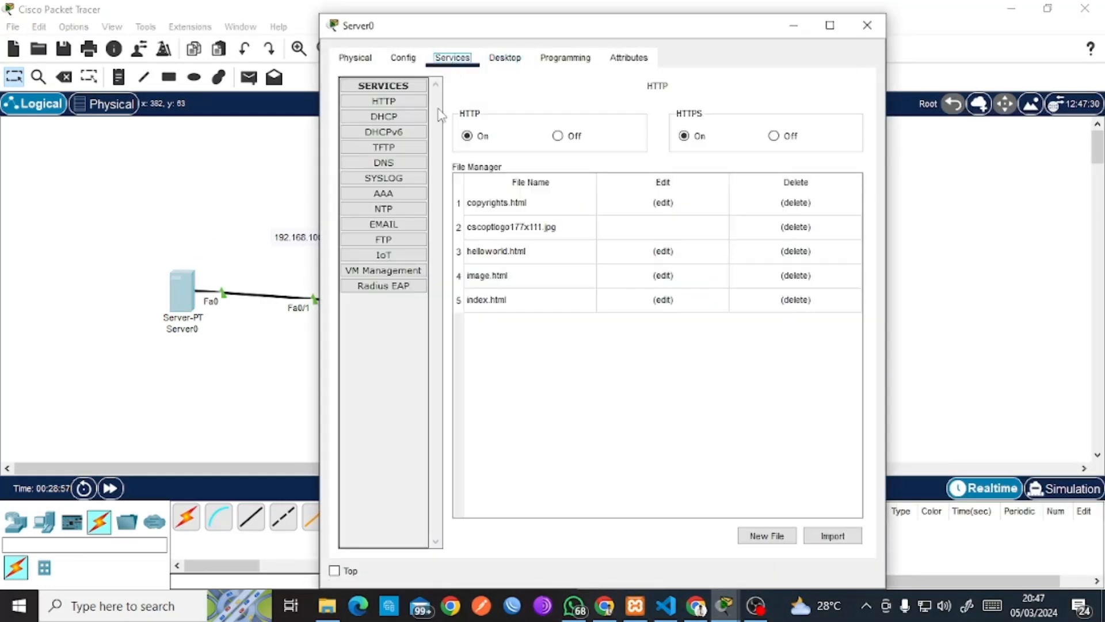
click(384, 225)
click(495, 240)
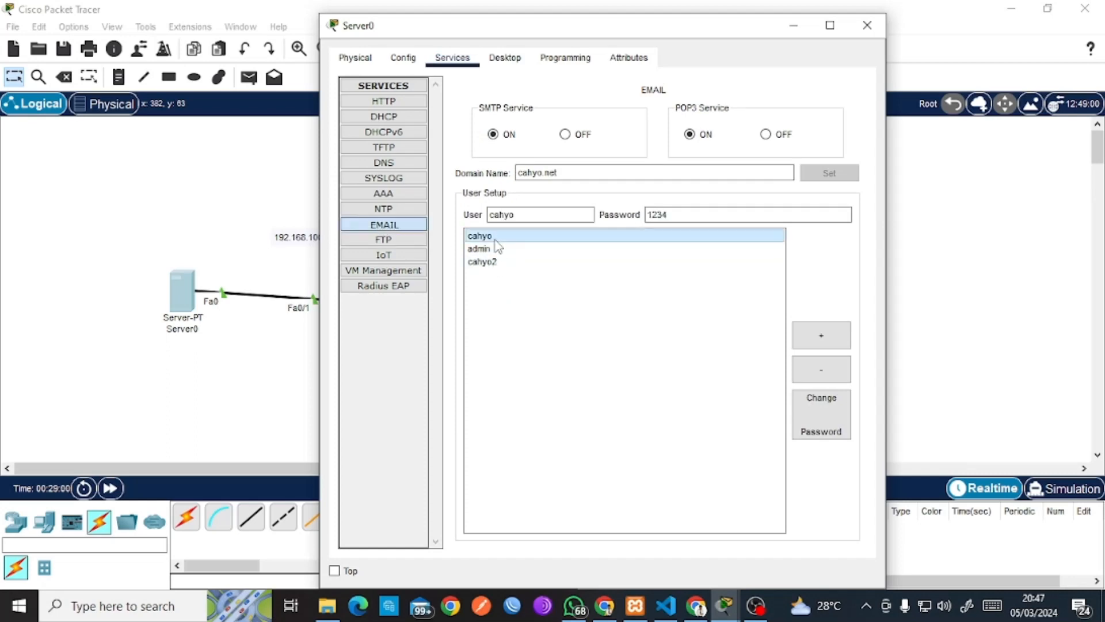
click(496, 249)
click(495, 263)
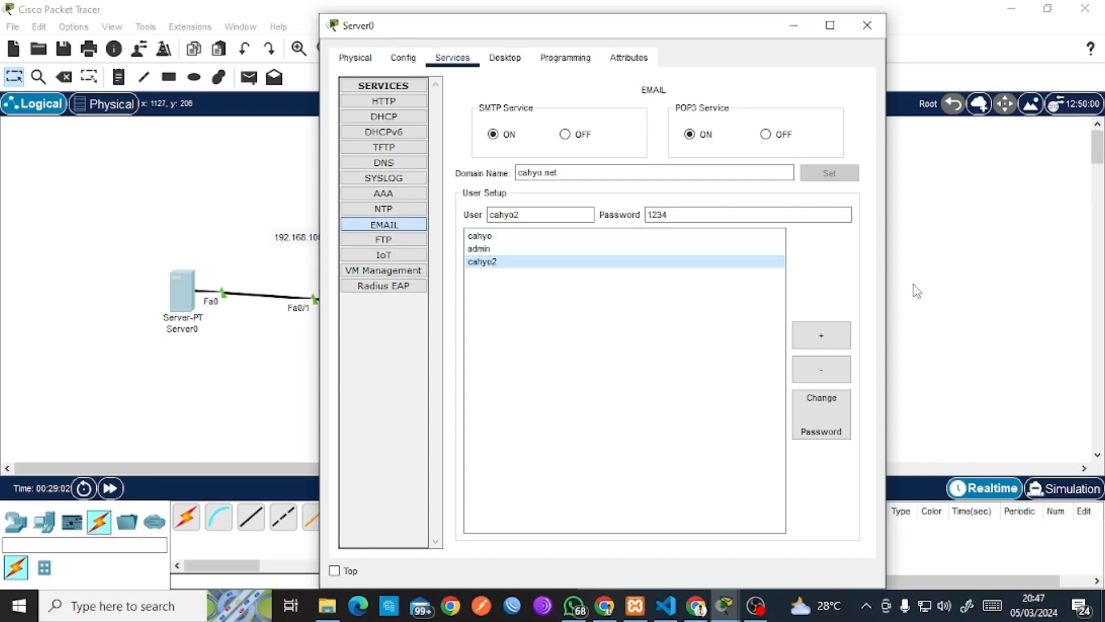
click(1002, 254)
click(547, 438)
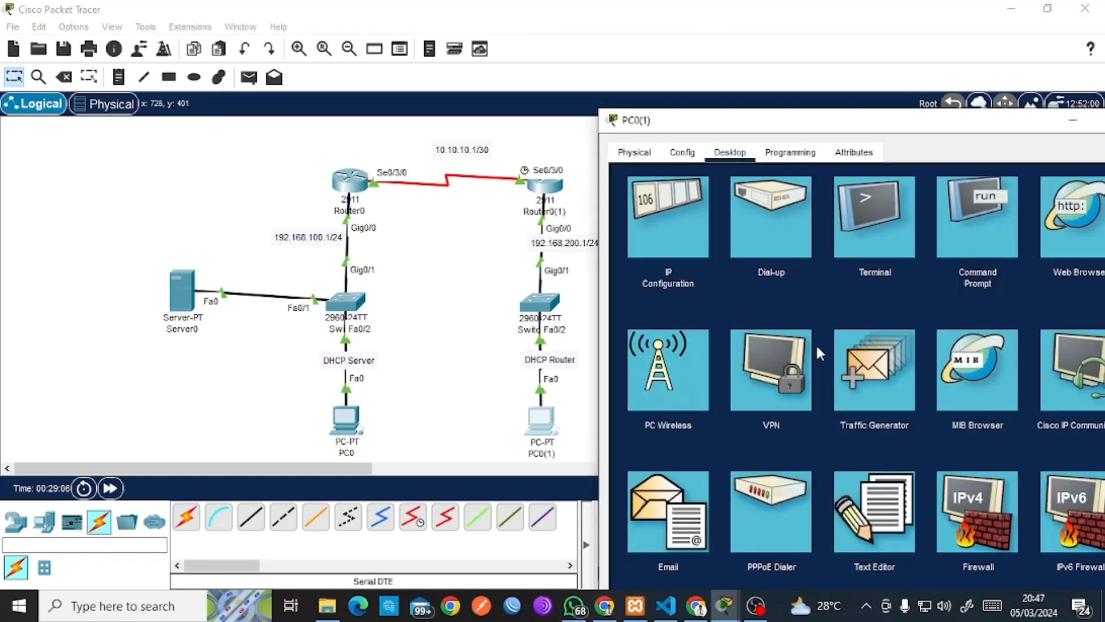
drag(885, 122, 881, 19)
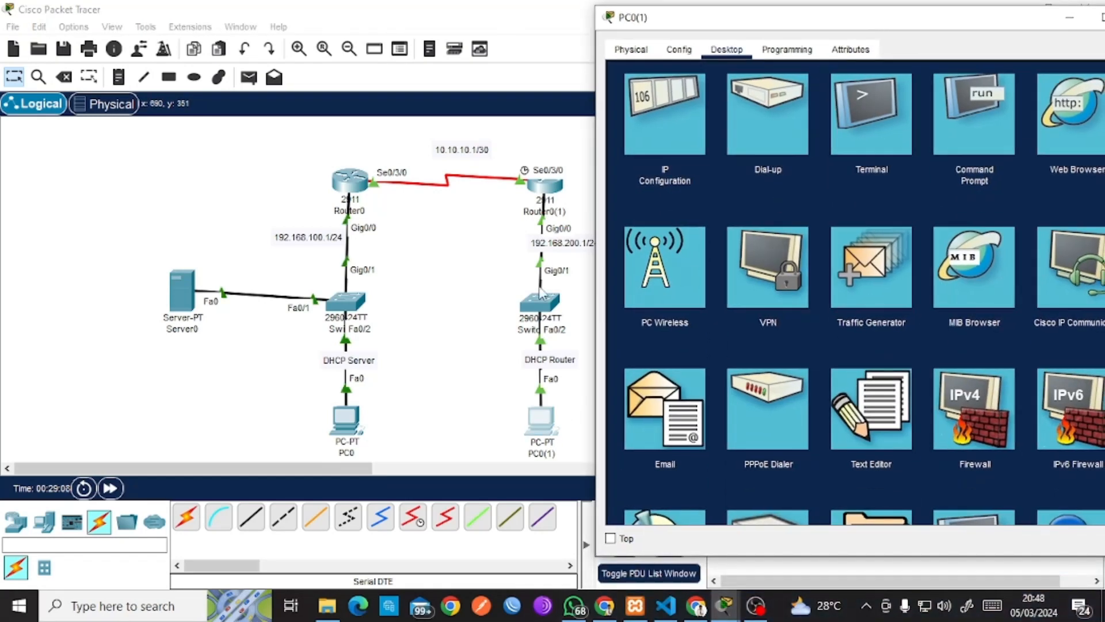
Save PC0(1)'s mail account with the user's name and 192.168.100.2 as incoming and outgoing server.
click(647, 423)
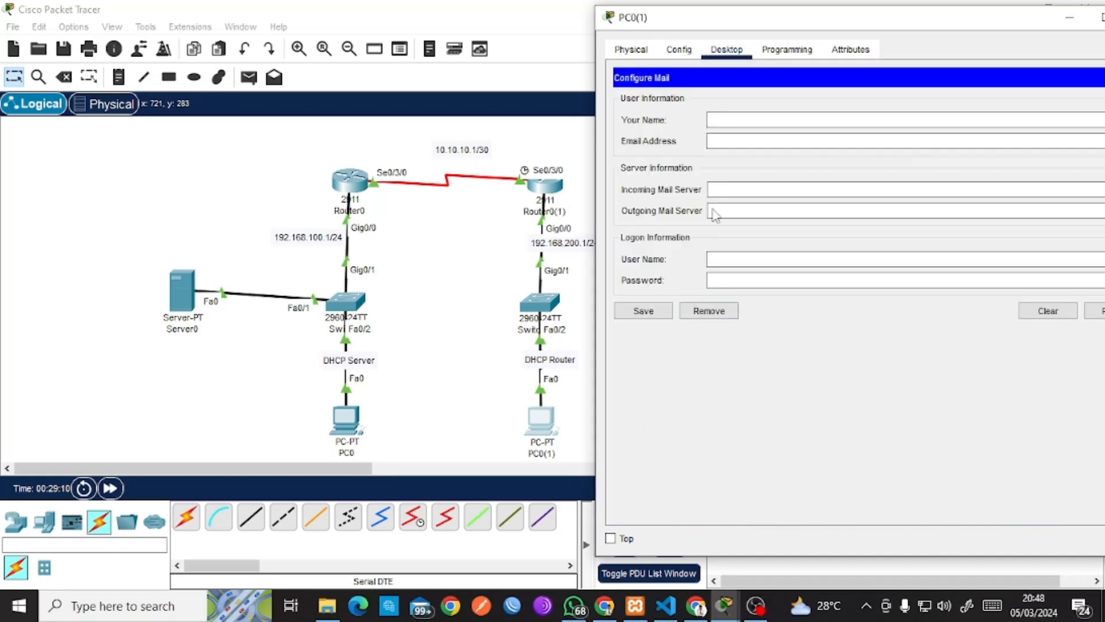
click(745, 121)
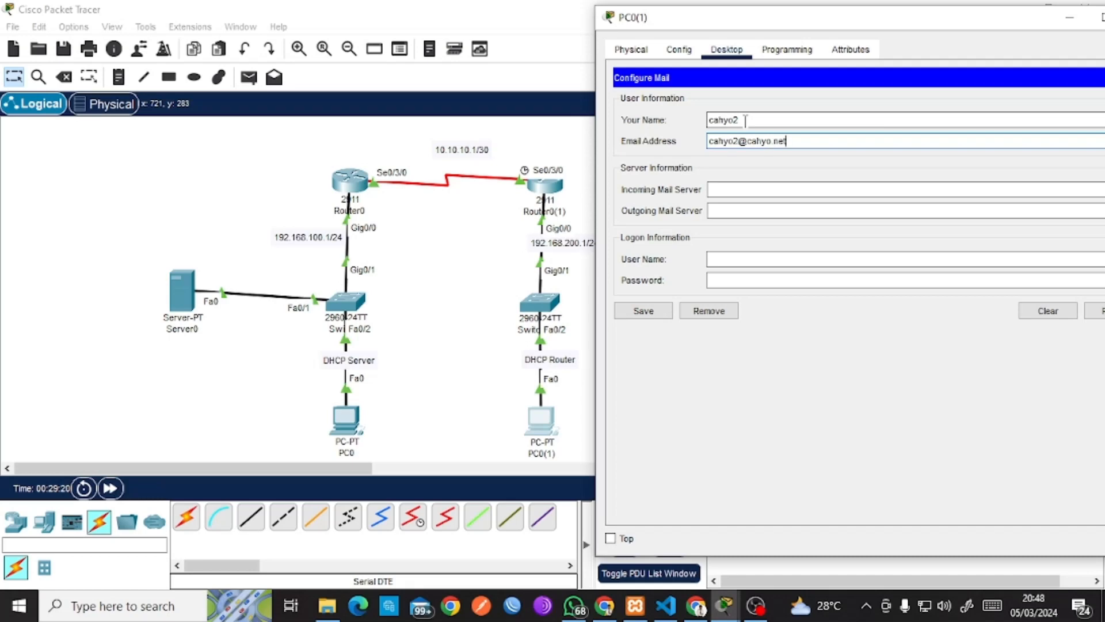
key(Tab)
text(192.168.100.2)
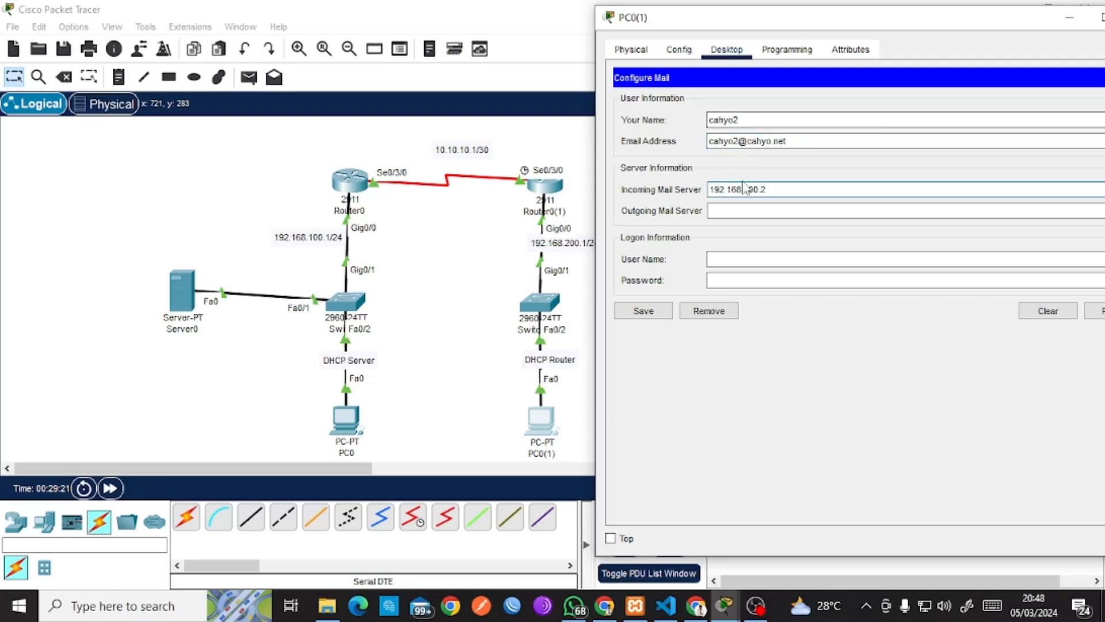
click(746, 209)
text(192.168.100.2)
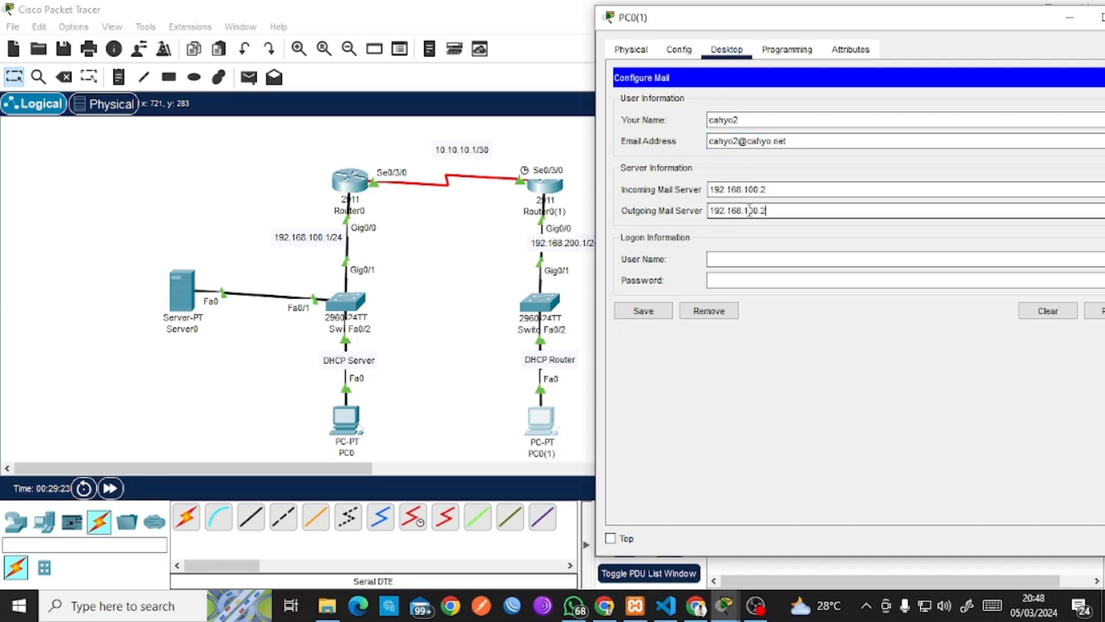
click(738, 263)
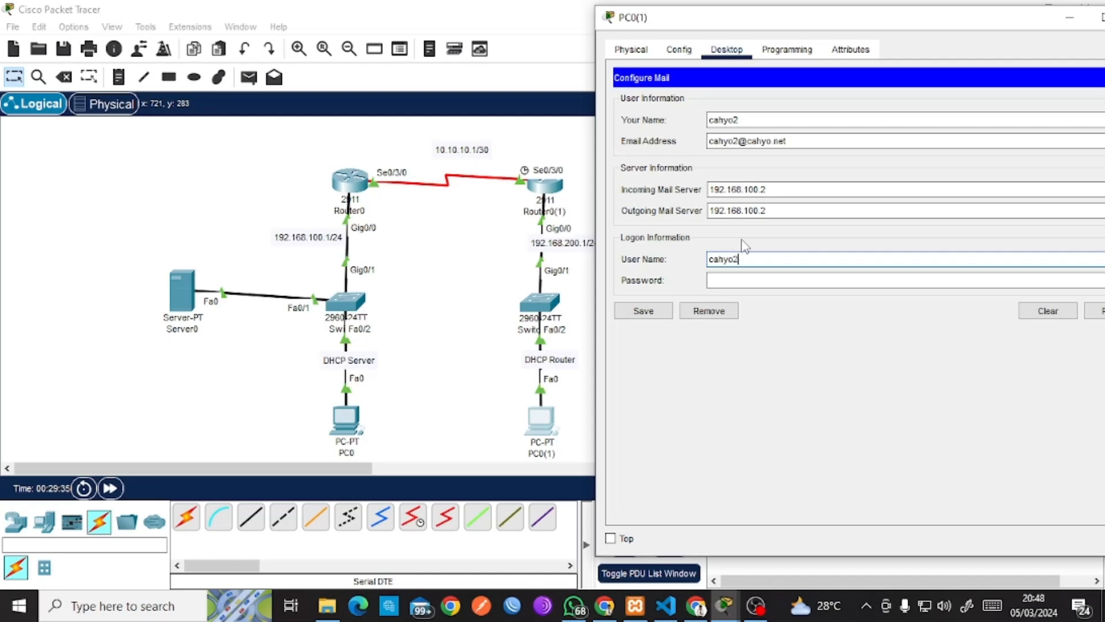
key(Tab)
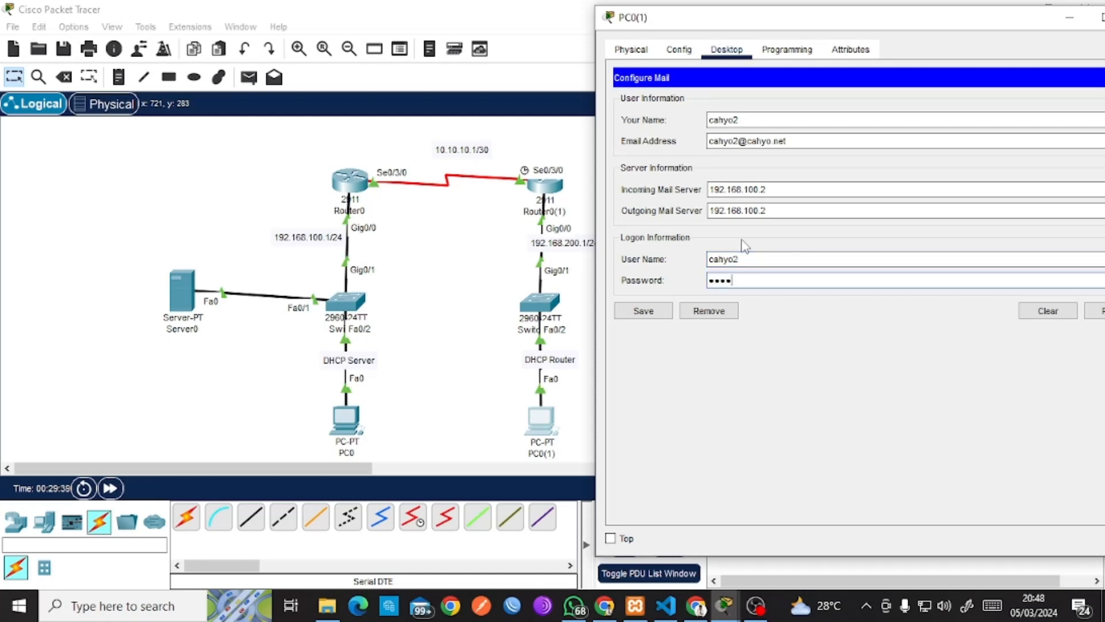
click(653, 311)
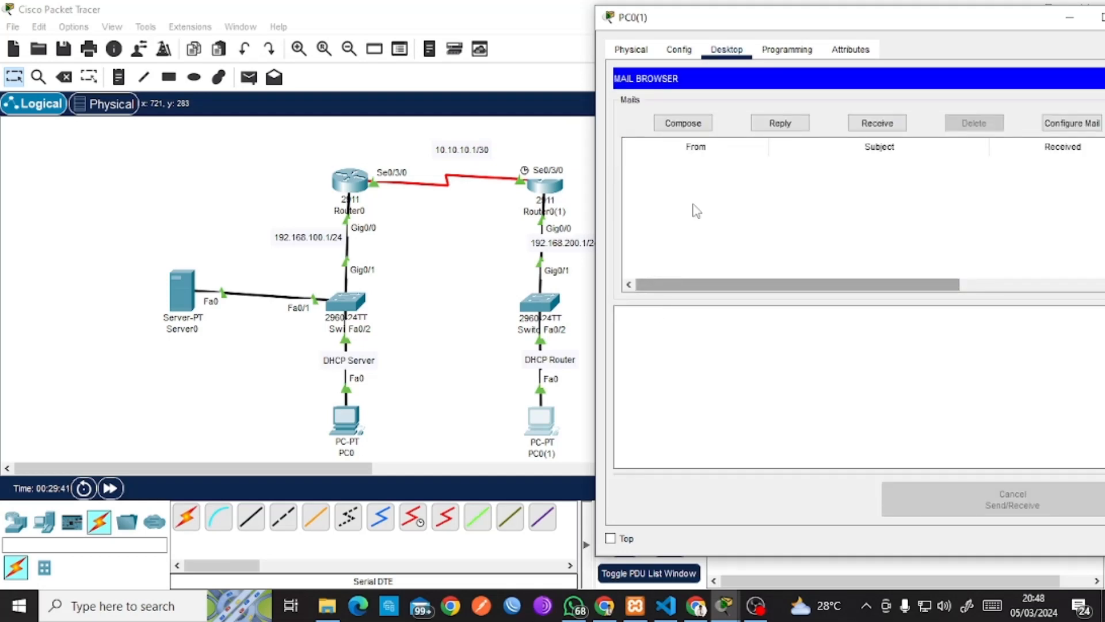
Send a mail with subject 'hallo' and body 'test' from PC0(1), then bring up PC0's desktop.
click(698, 128)
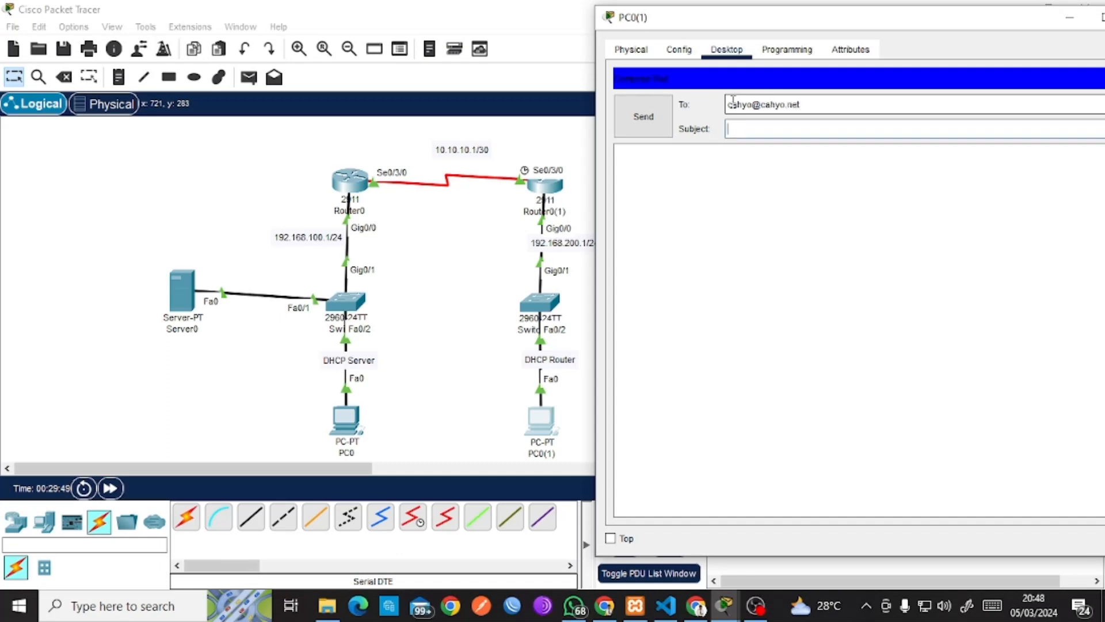
text(o)
key(Tab)
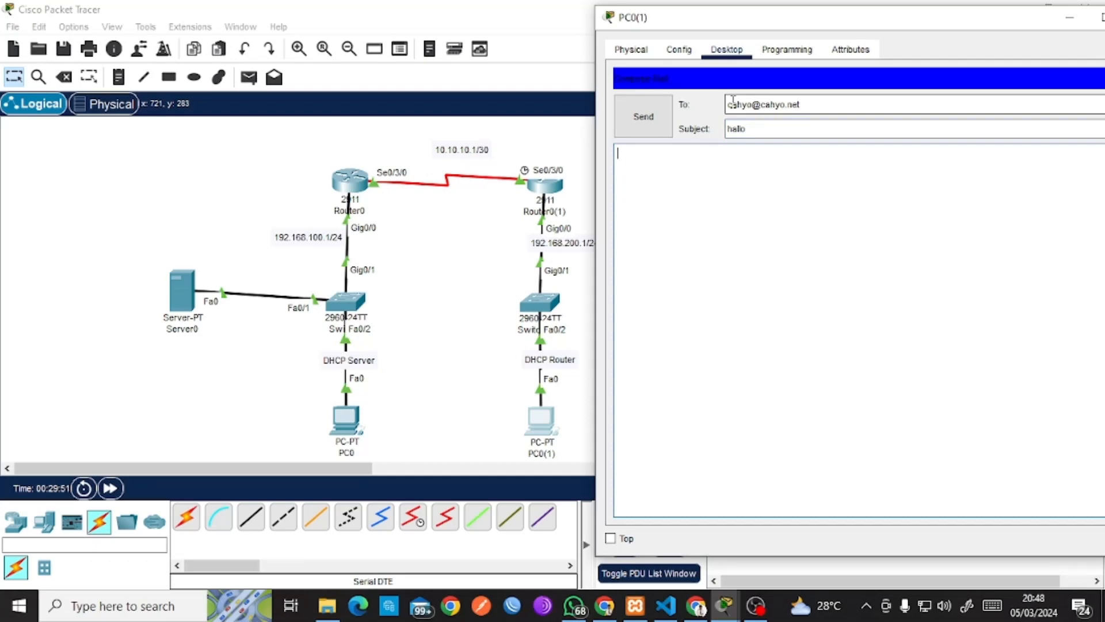
click(629, 128)
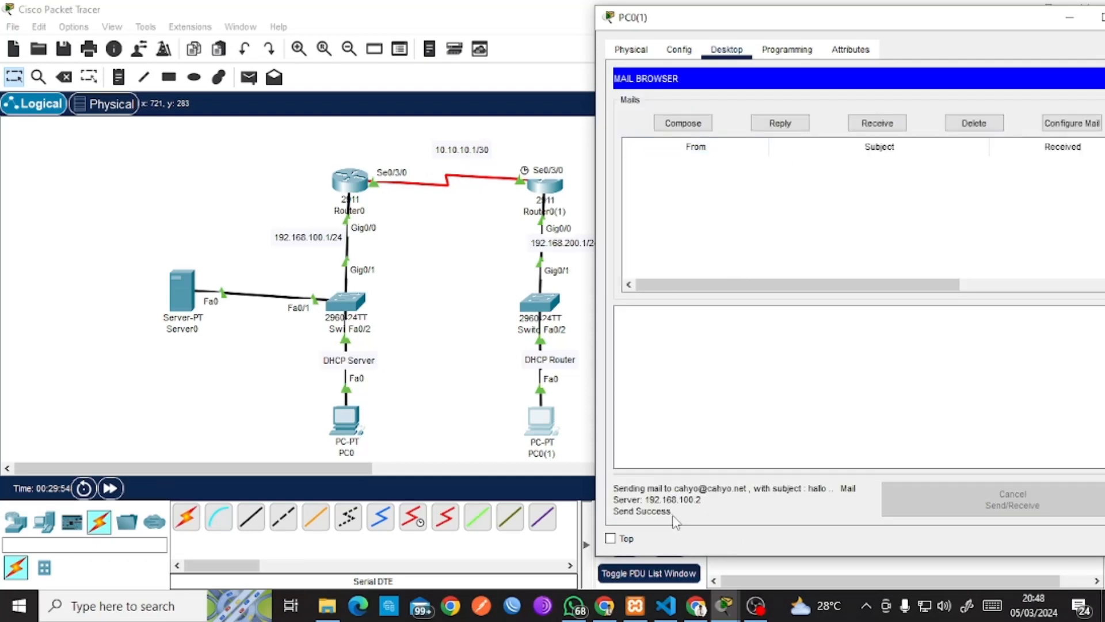
click(351, 422)
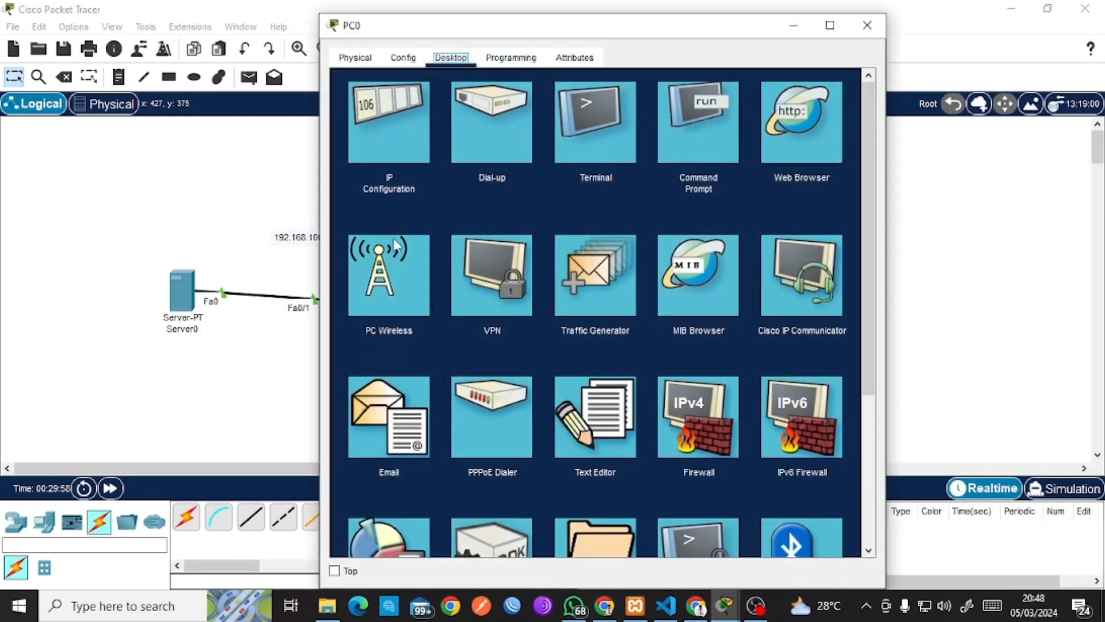
Receive mail in PC0's mail client and open the 'hallo' message from PC0(1).
click(410, 406)
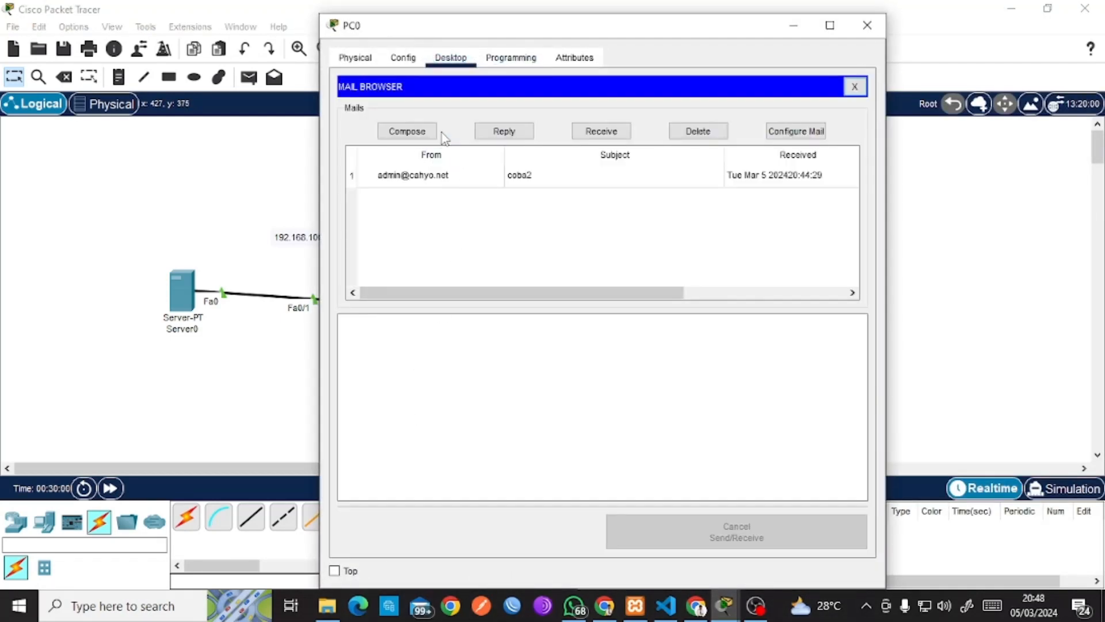
click(405, 133)
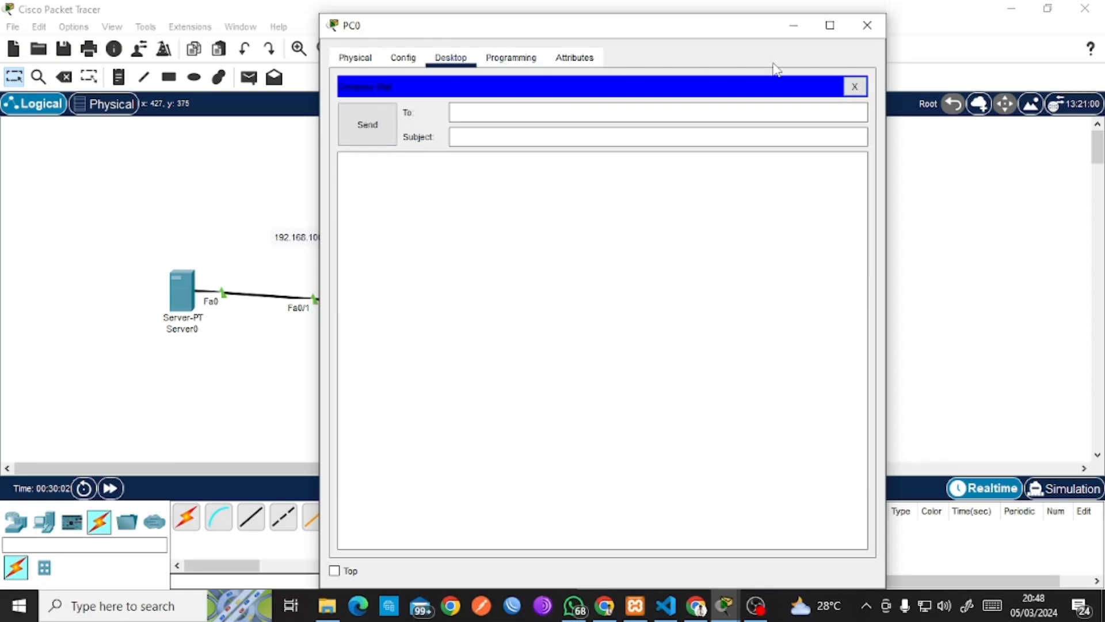
click(854, 89)
click(622, 131)
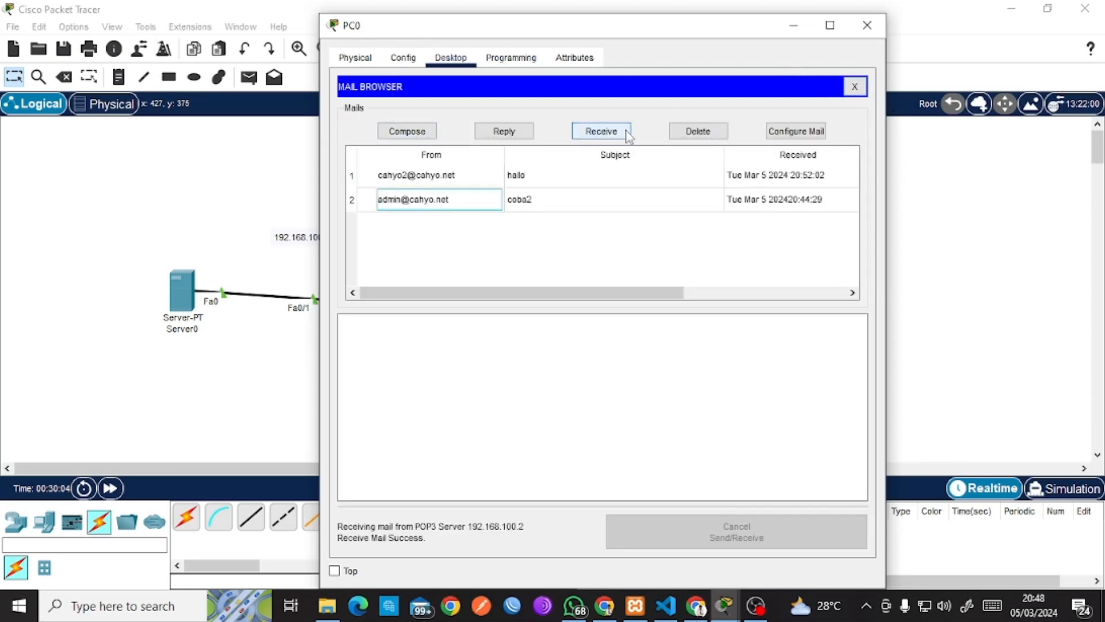
click(625, 129)
click(628, 131)
click(472, 183)
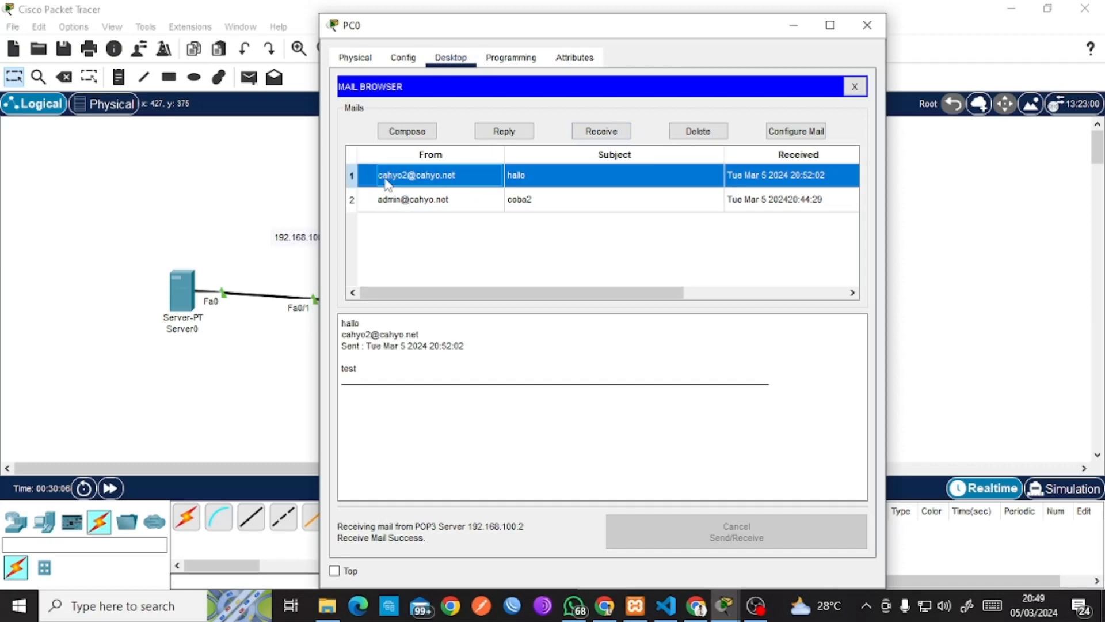
Reply to the 'hallo' message with 'hallo juga' and close PC0's window.
click(490, 128)
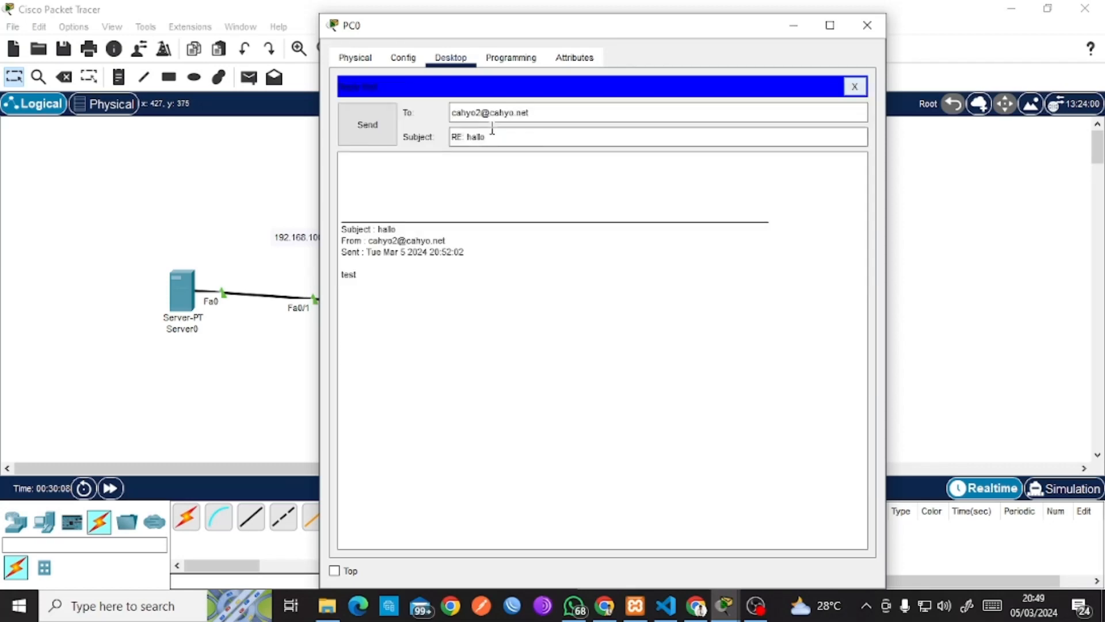
click(486, 178)
text(hallo juga)
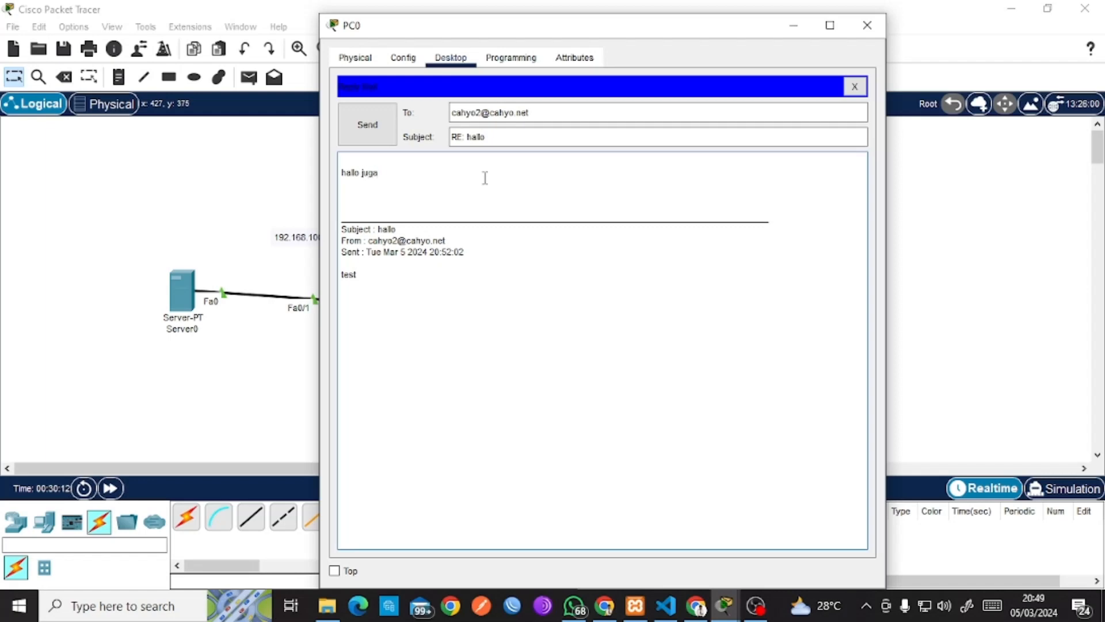
click(357, 138)
click(896, 157)
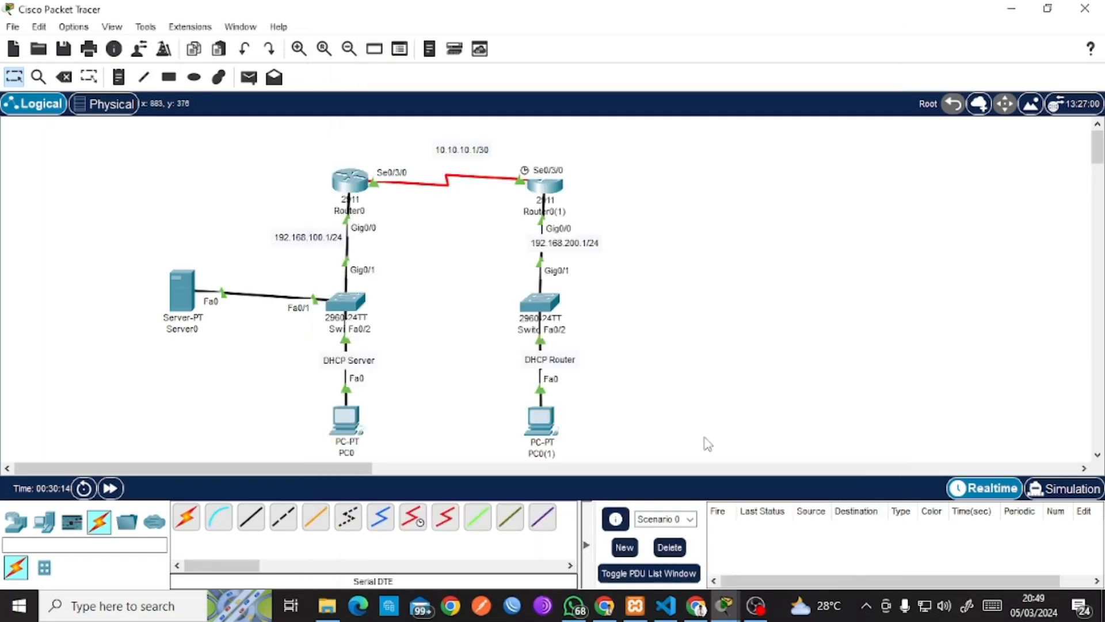
Receive and read the 'RE: hallo' reply in PC0(1)'s mail browser, then return to the topology.
click(535, 412)
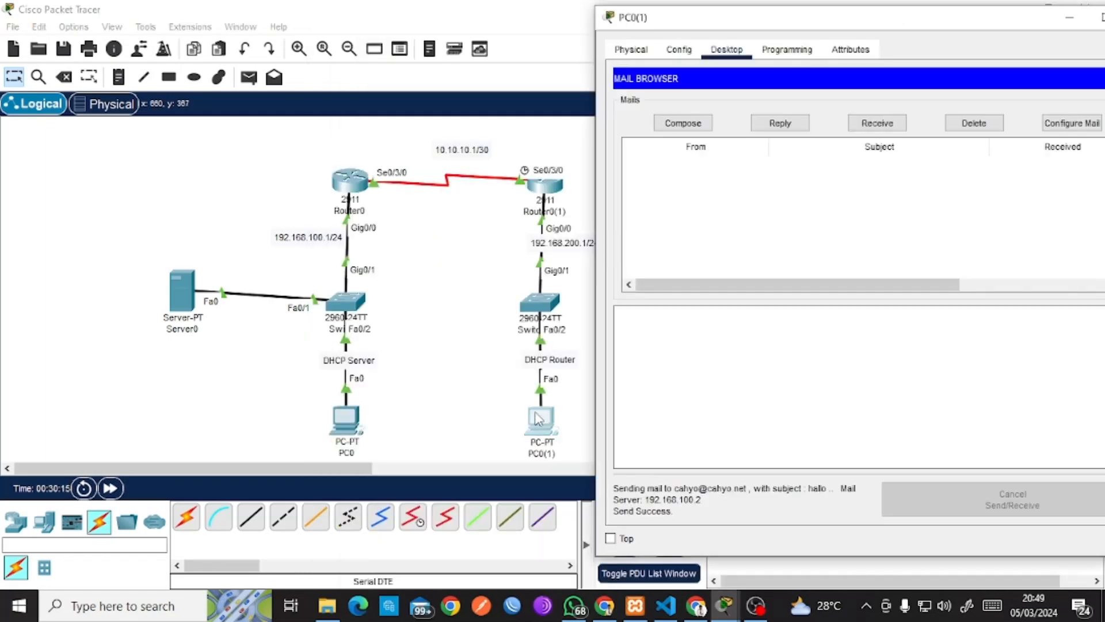
click(878, 122)
click(806, 171)
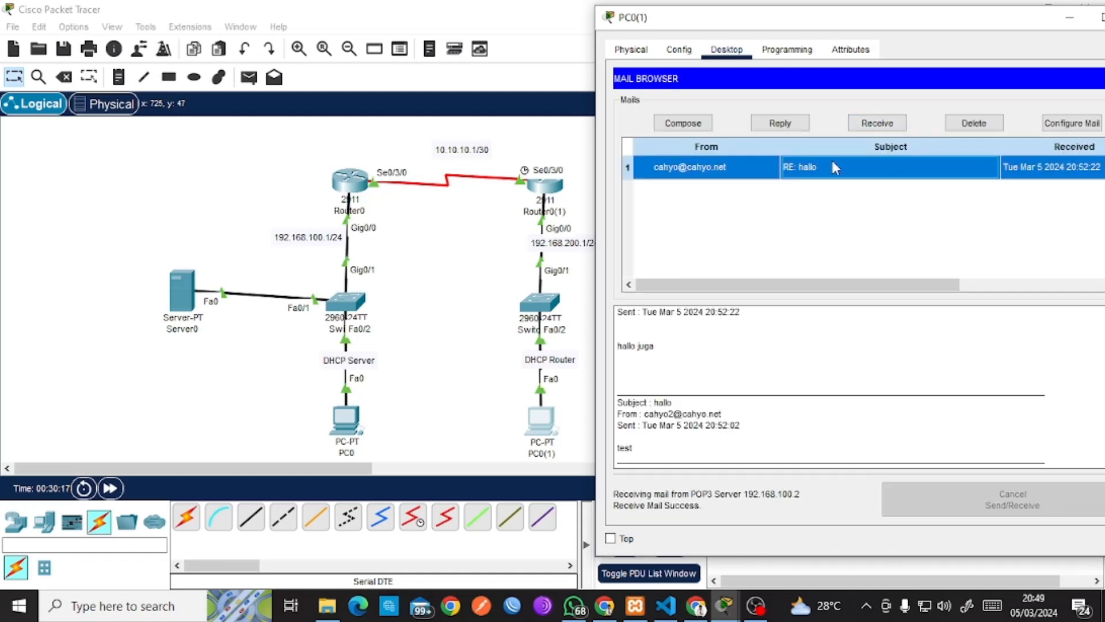
click(421, 260)
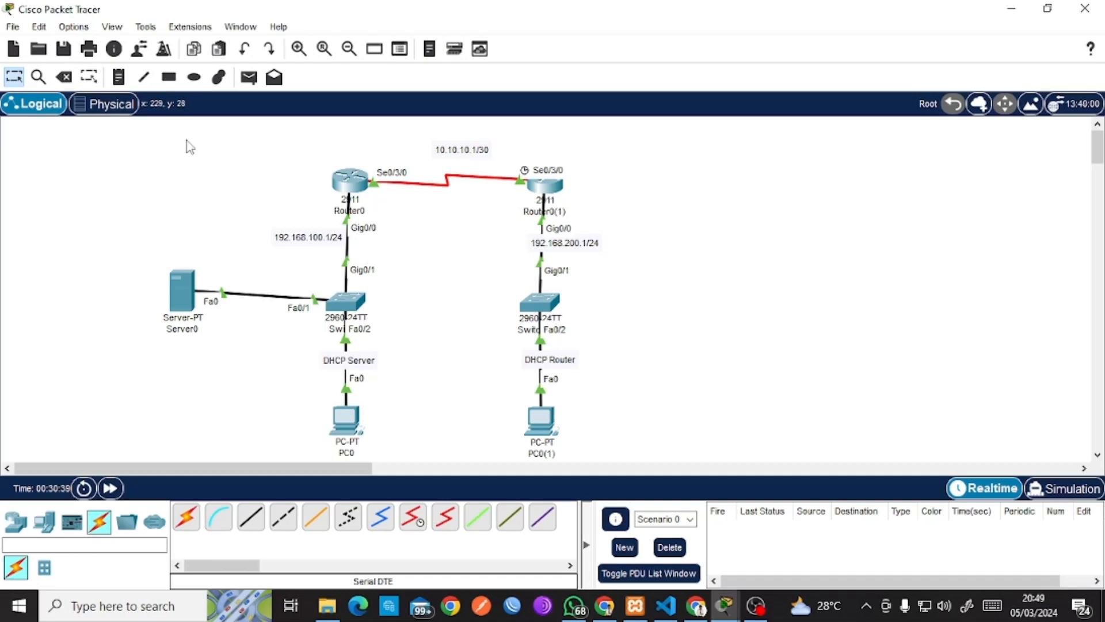
Select and open the 10.10.10.1/30 link note, then close it without changes.
drag(88, 159, 216, 156)
click(259, 144)
mouse_move(484, 150)
mouse_down()
mouse_move(493, 148)
mouse_move(473, 155)
mouse_up()
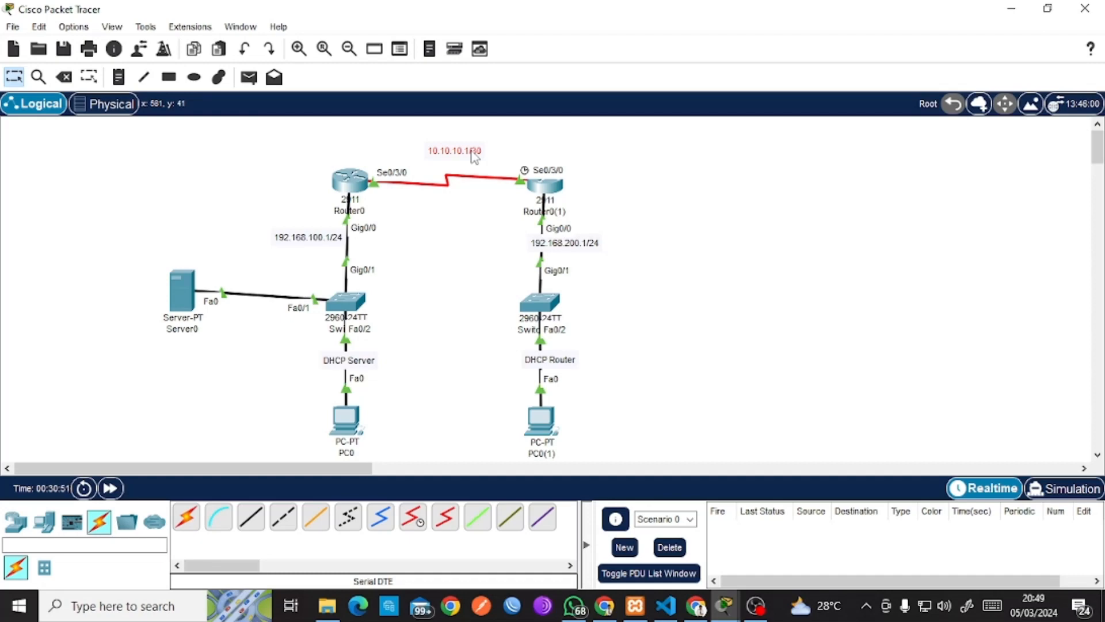
double_click(473, 155)
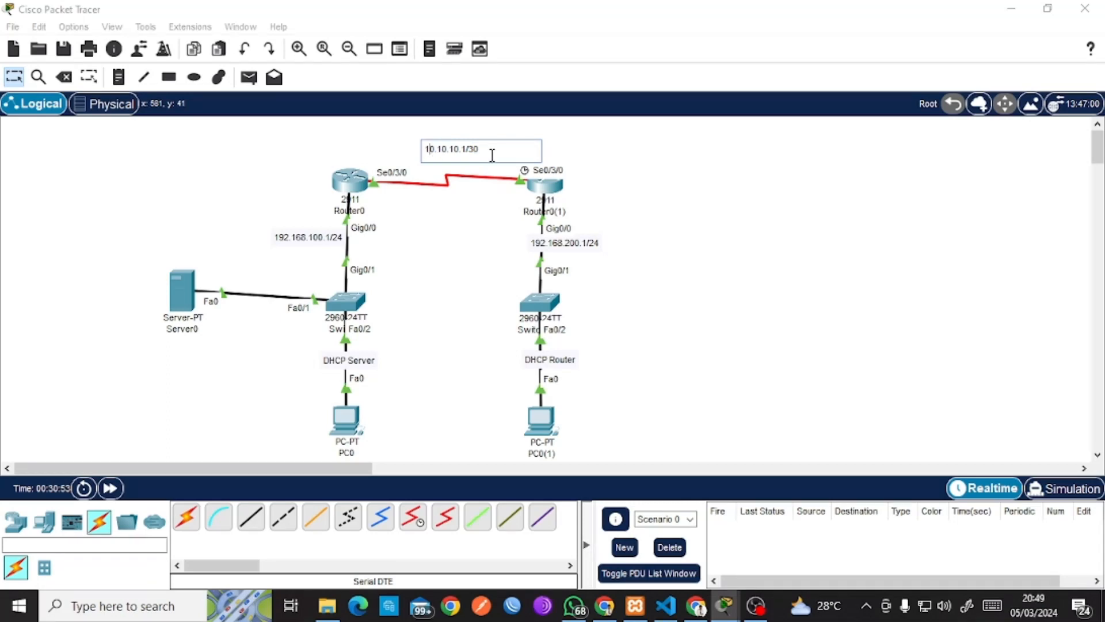
drag(491, 155, 378, 154)
click(301, 140)
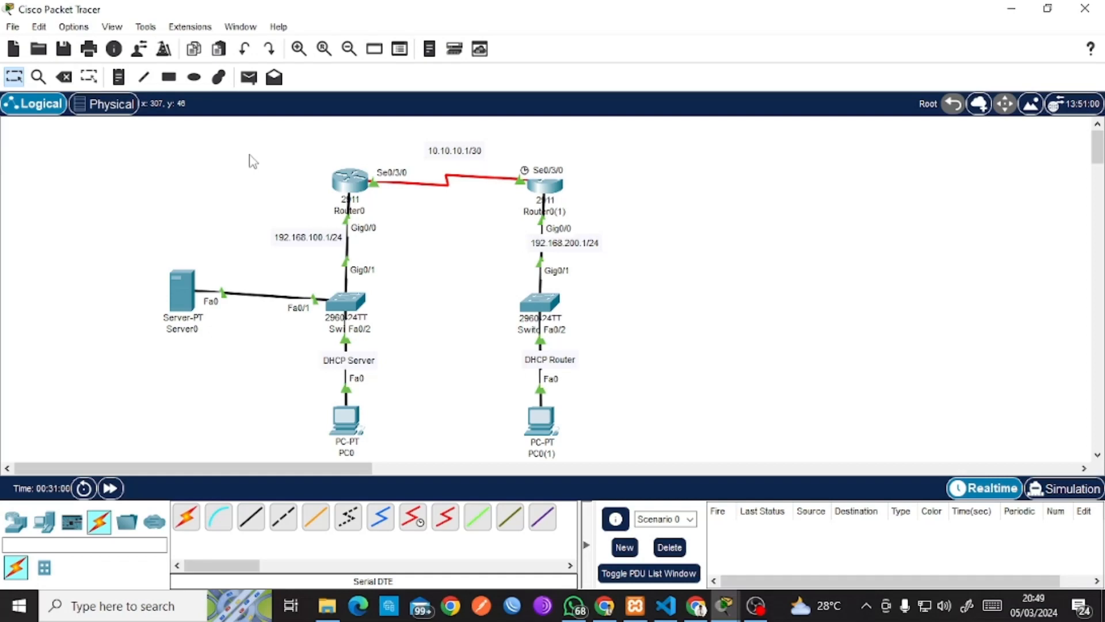
Marquee-select and deselect the whole topology, then bring OBS Studio to the front.
drag(93, 146, 616, 431)
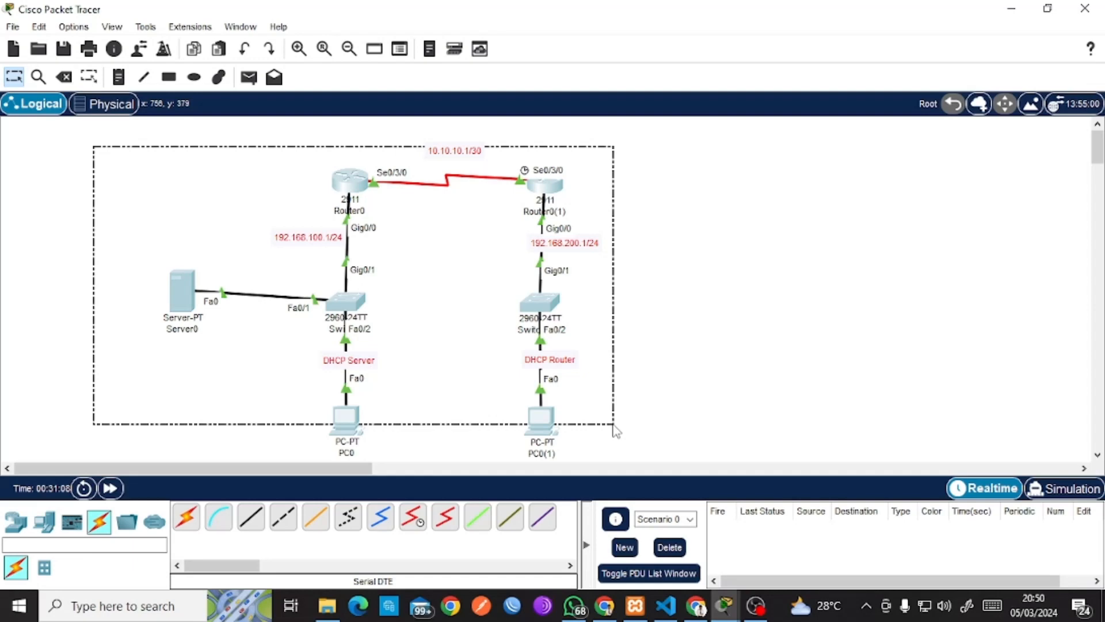
drag(616, 430, 99, 173)
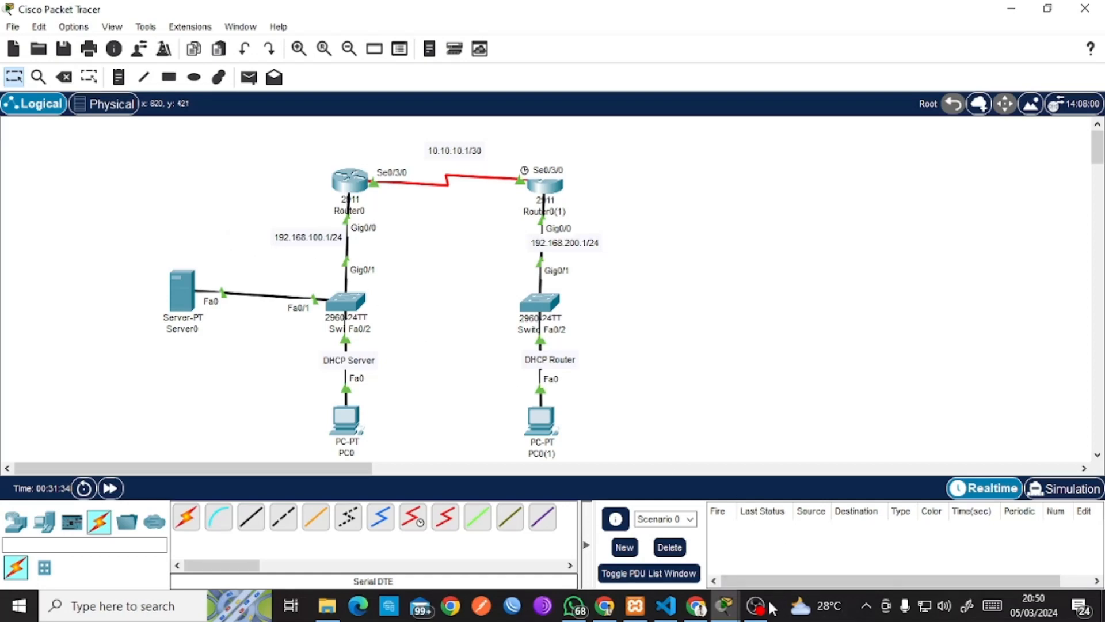
mouse_move(757, 607)
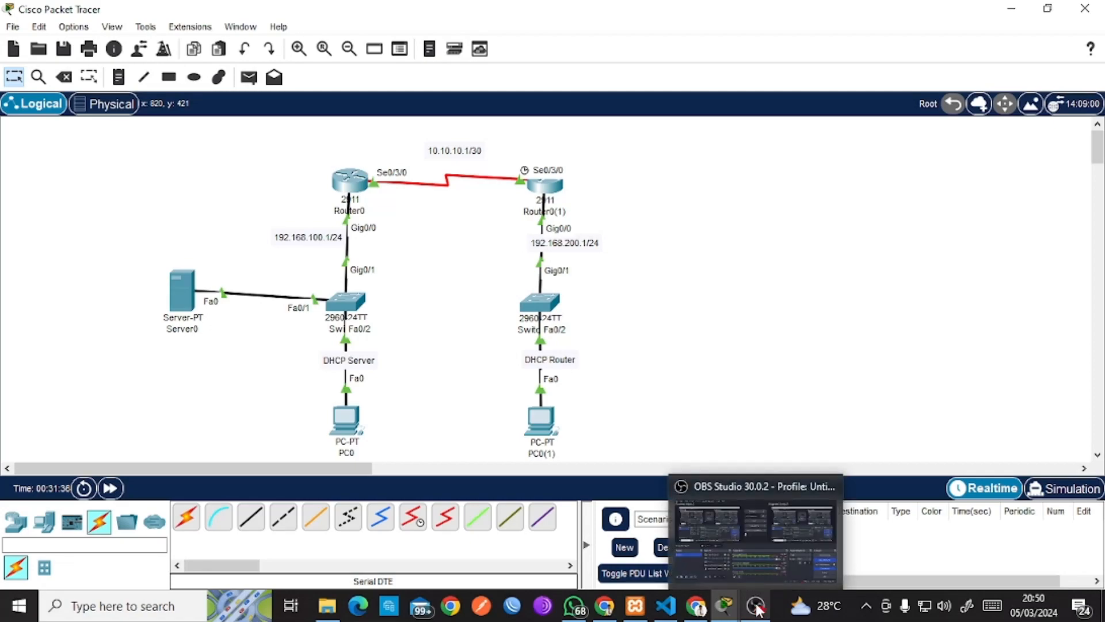
click(758, 607)
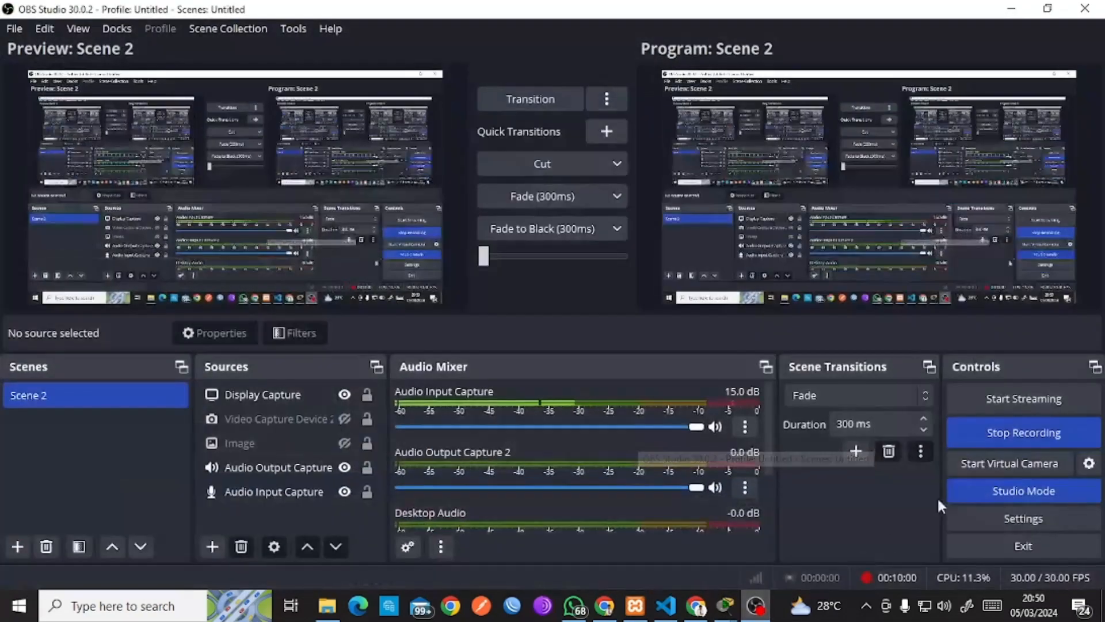